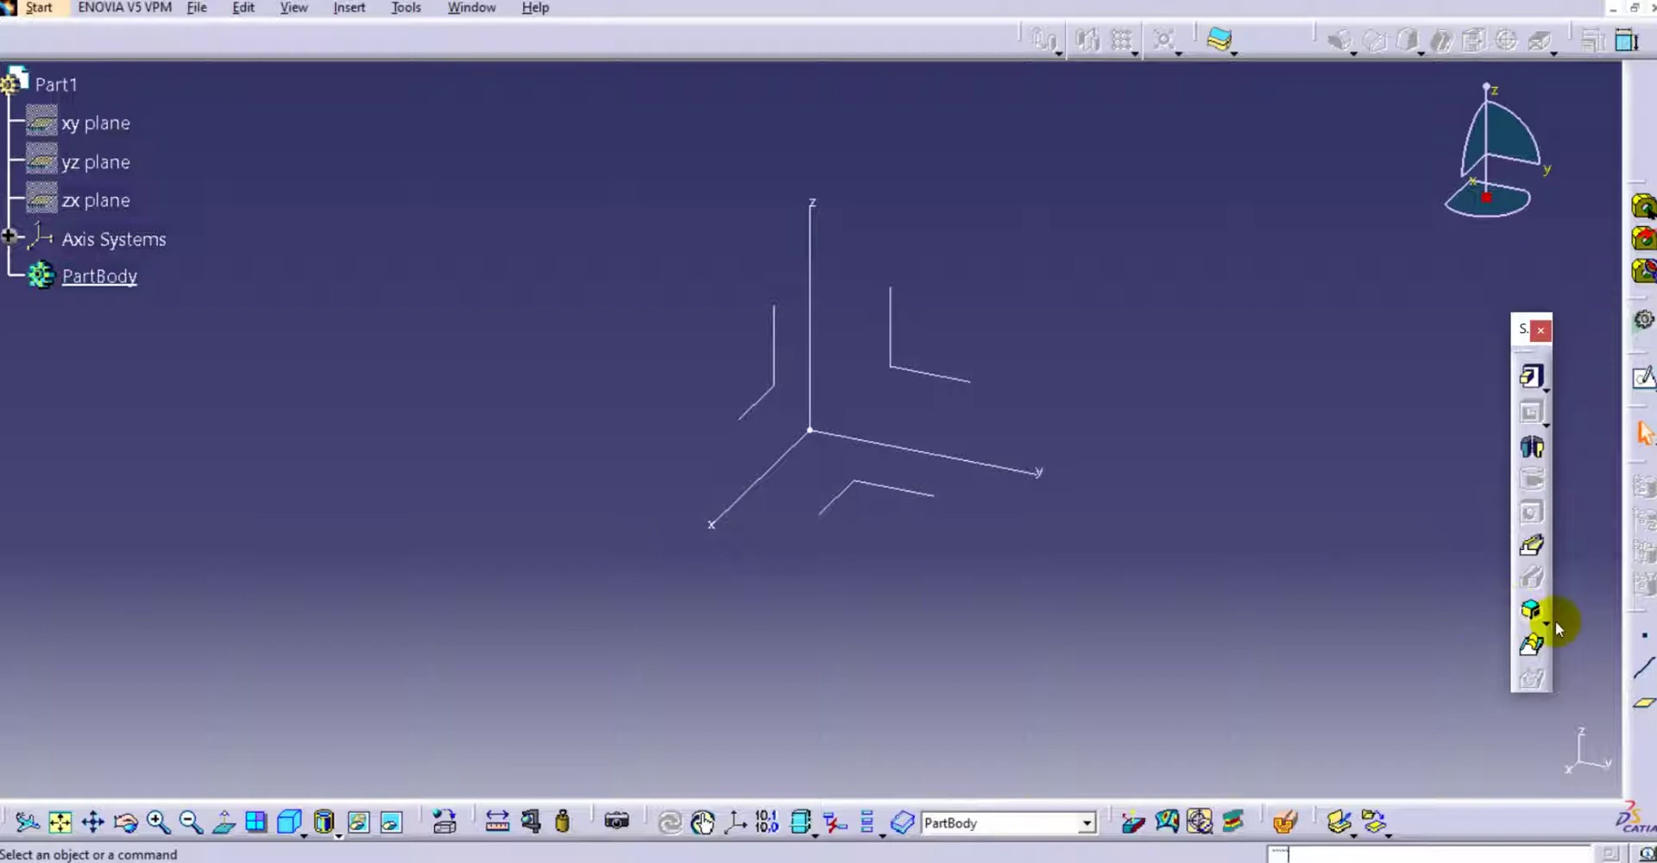
# Start a positioned sketch on the XY plane with reversed horizontal direction and swapped axes
pyautogui.click(1545, 621)
pyautogui.click(1545, 620)
pyautogui.moveTo(967, 421); pyautogui.dragTo(915, 434, button='middle')
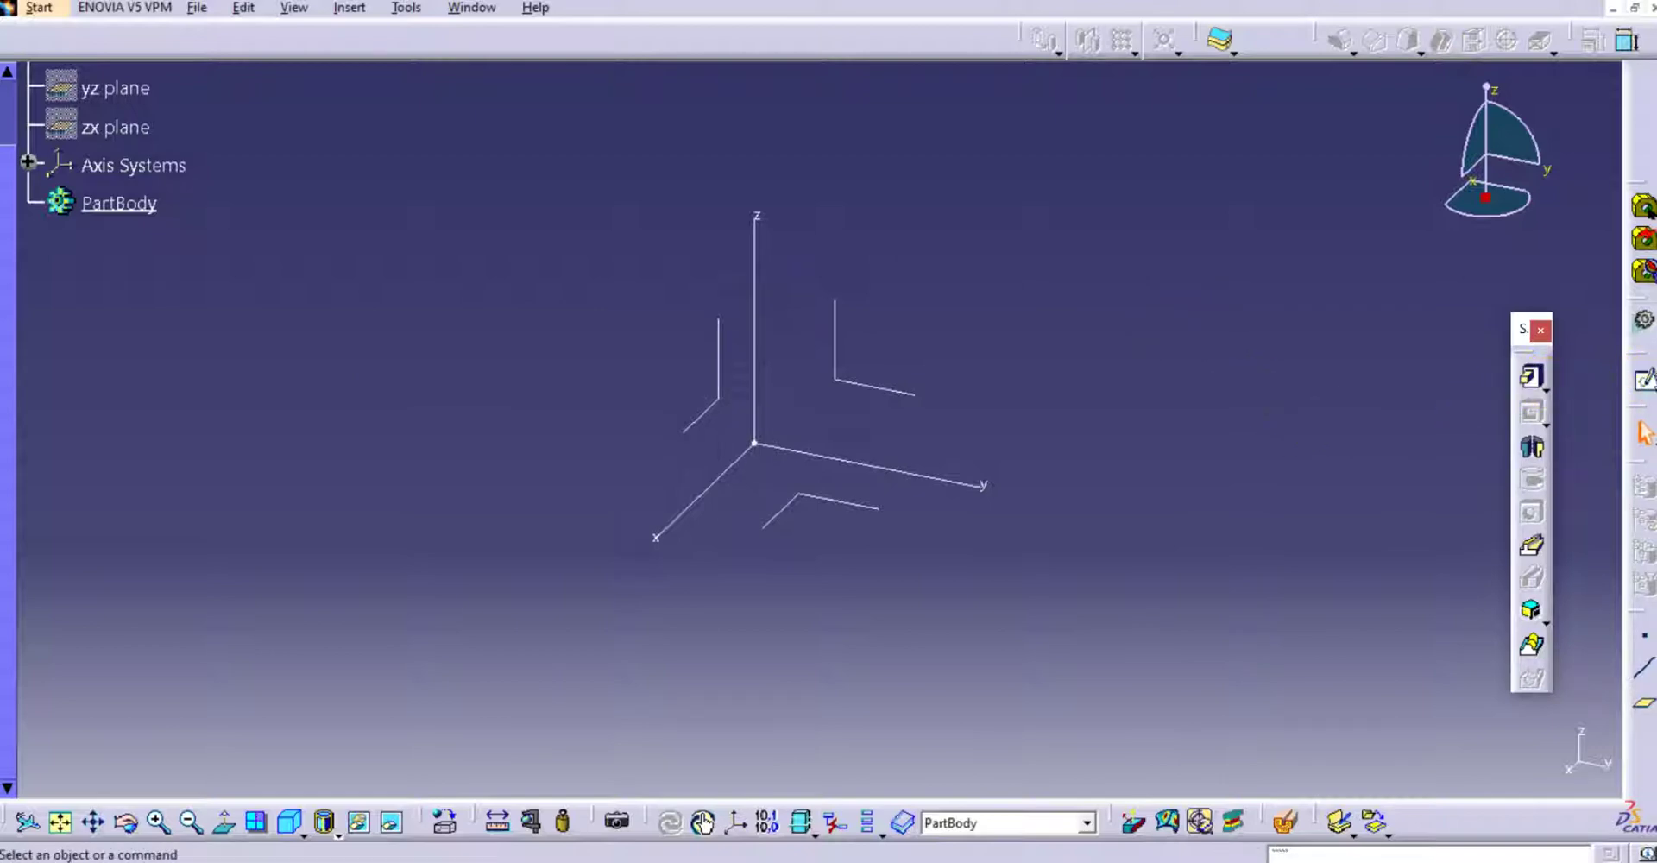
pyautogui.click(1648, 386)
pyautogui.click(1642, 403)
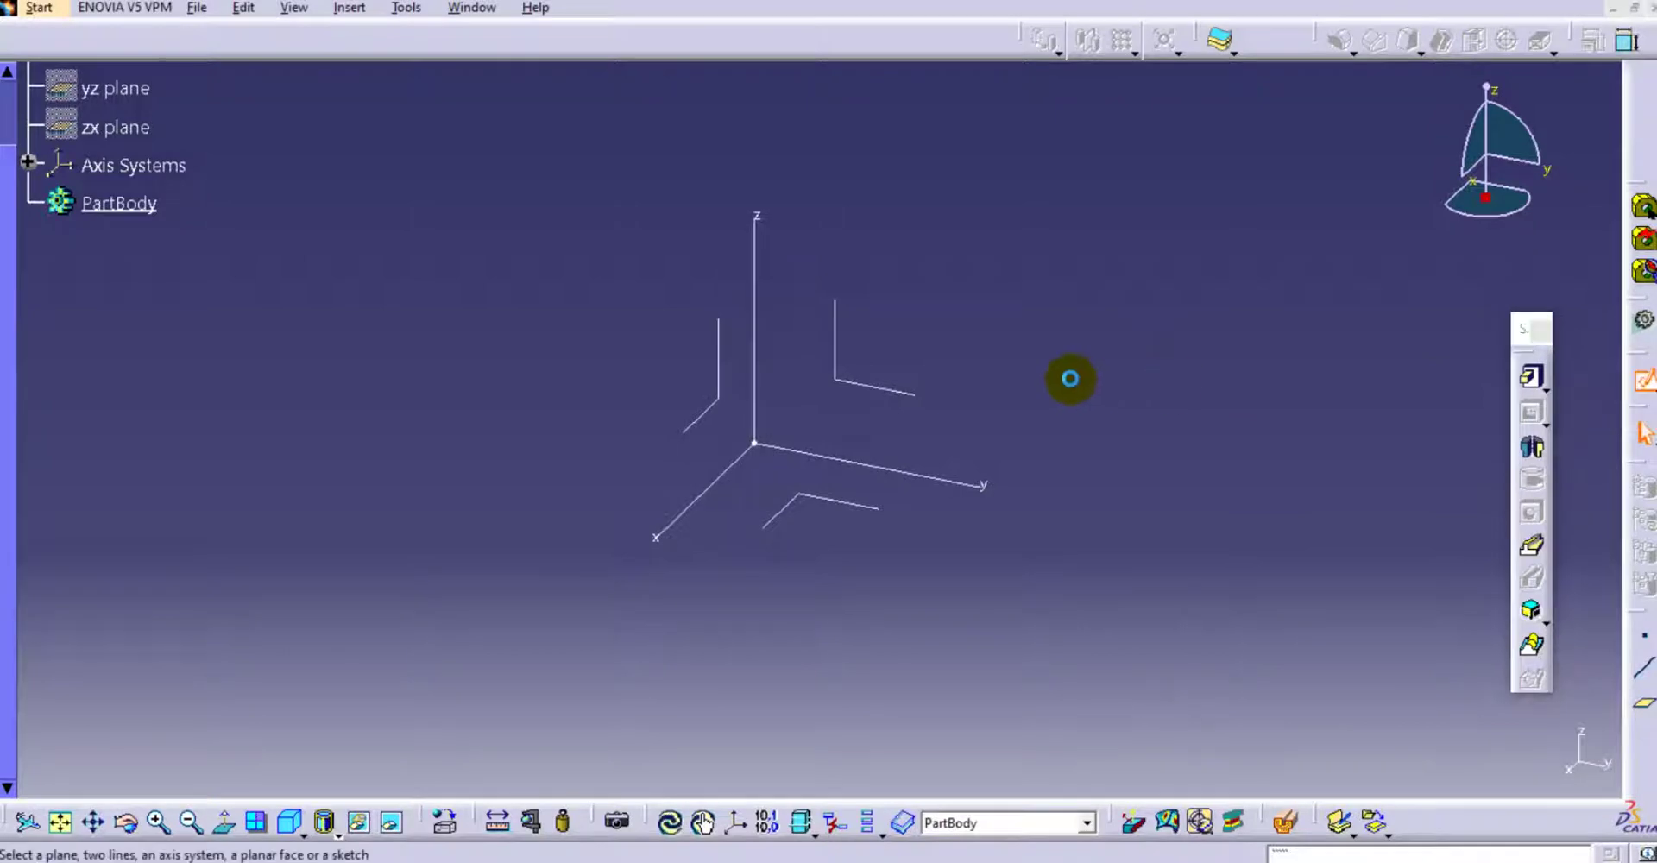
pyautogui.click(824, 499)
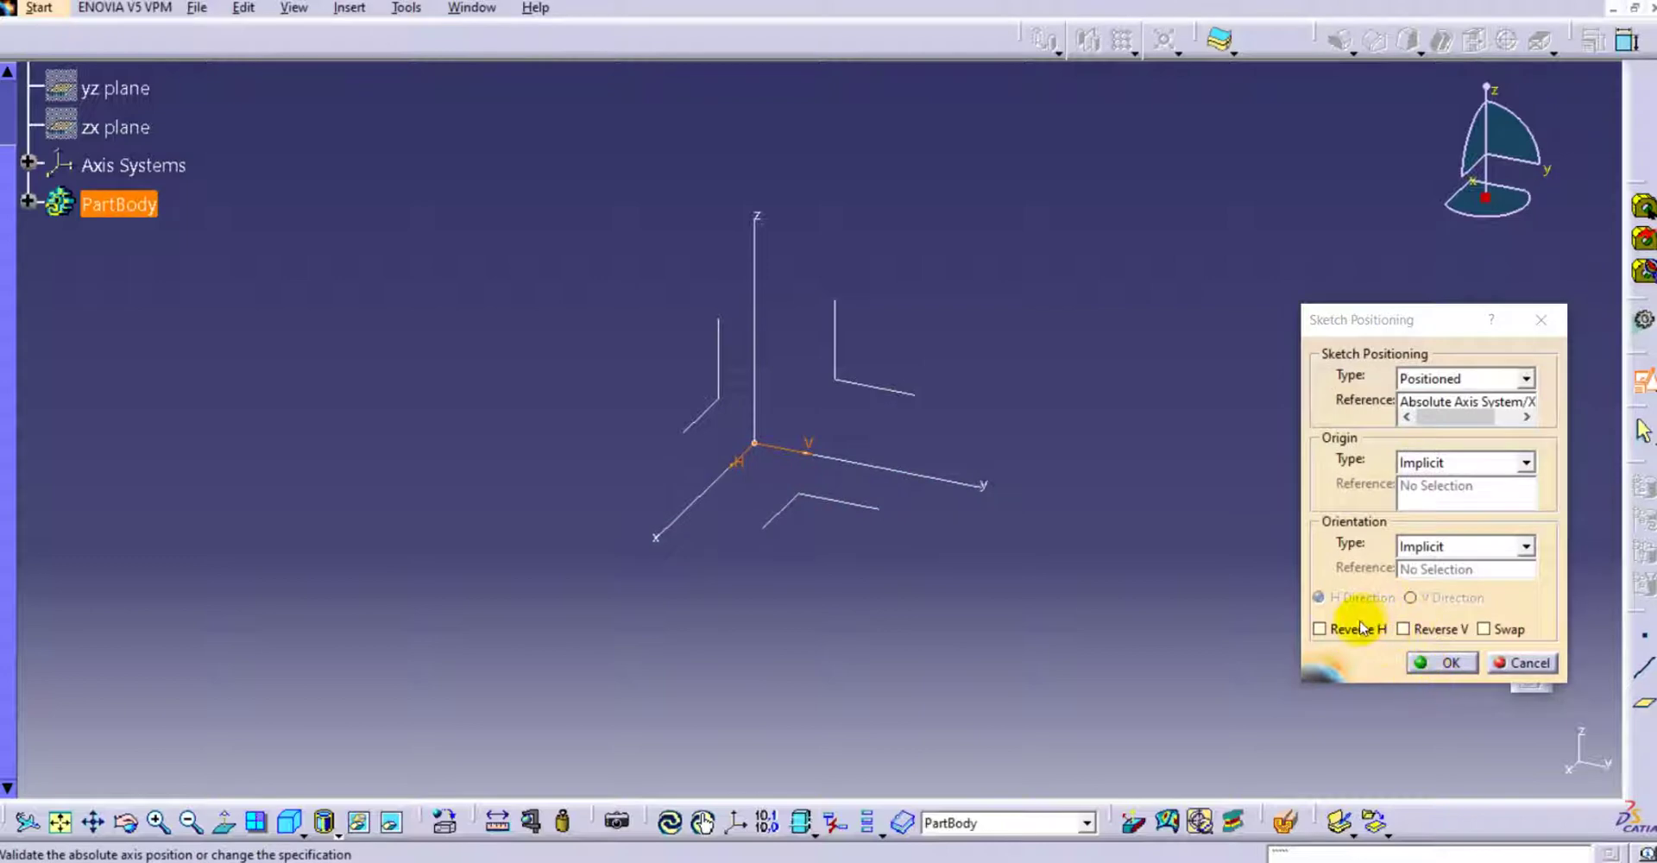
pyautogui.click(1320, 629)
pyautogui.click(1484, 629)
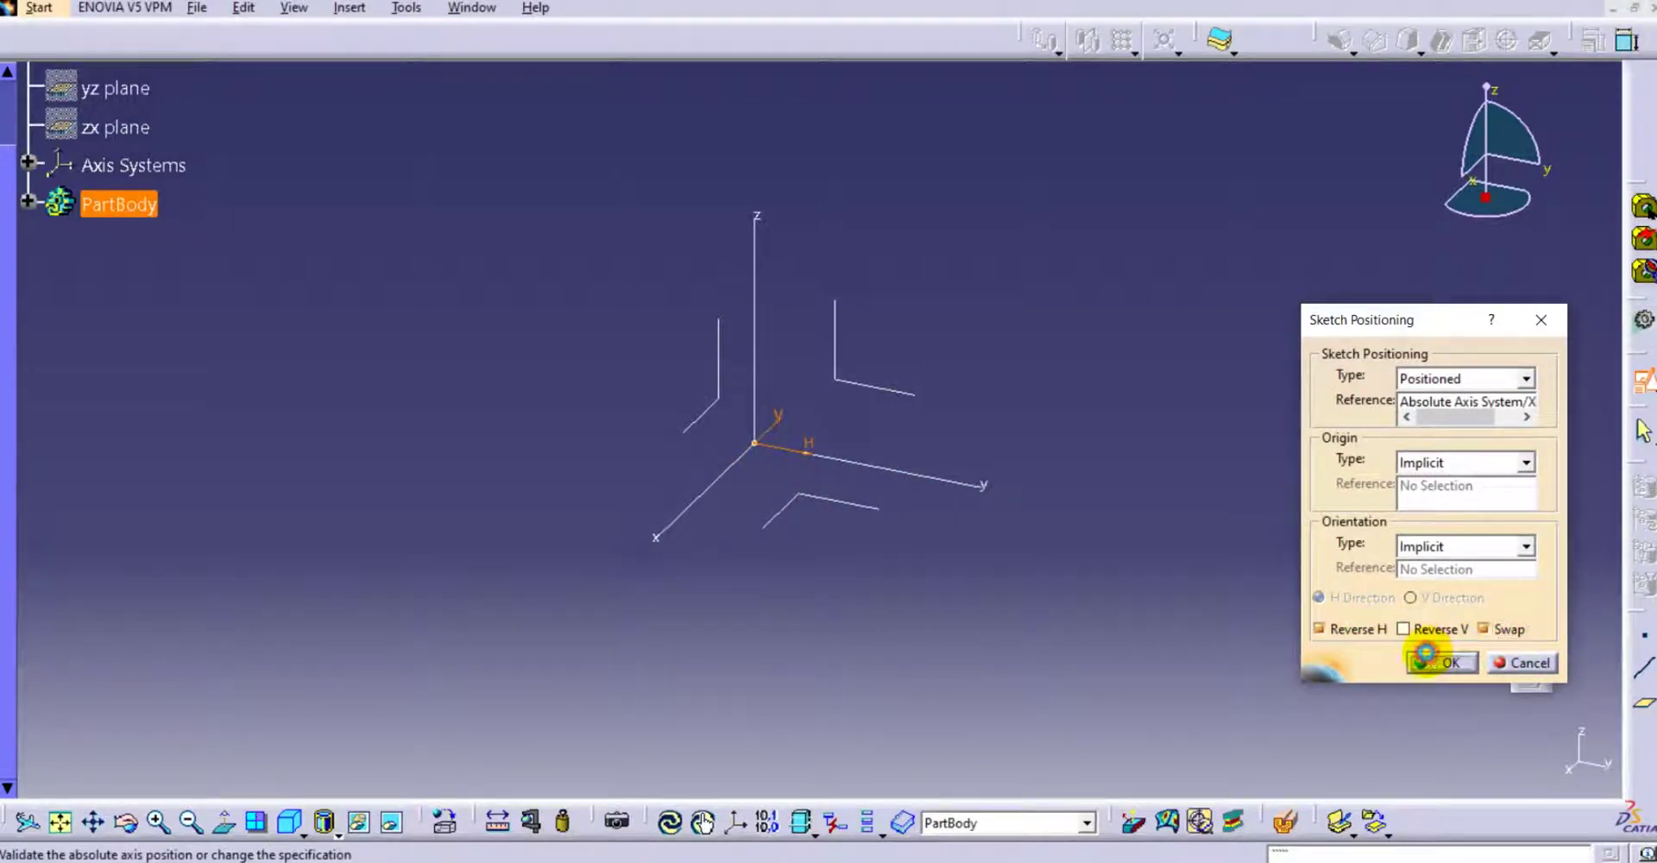
pyautogui.click(1425, 659)
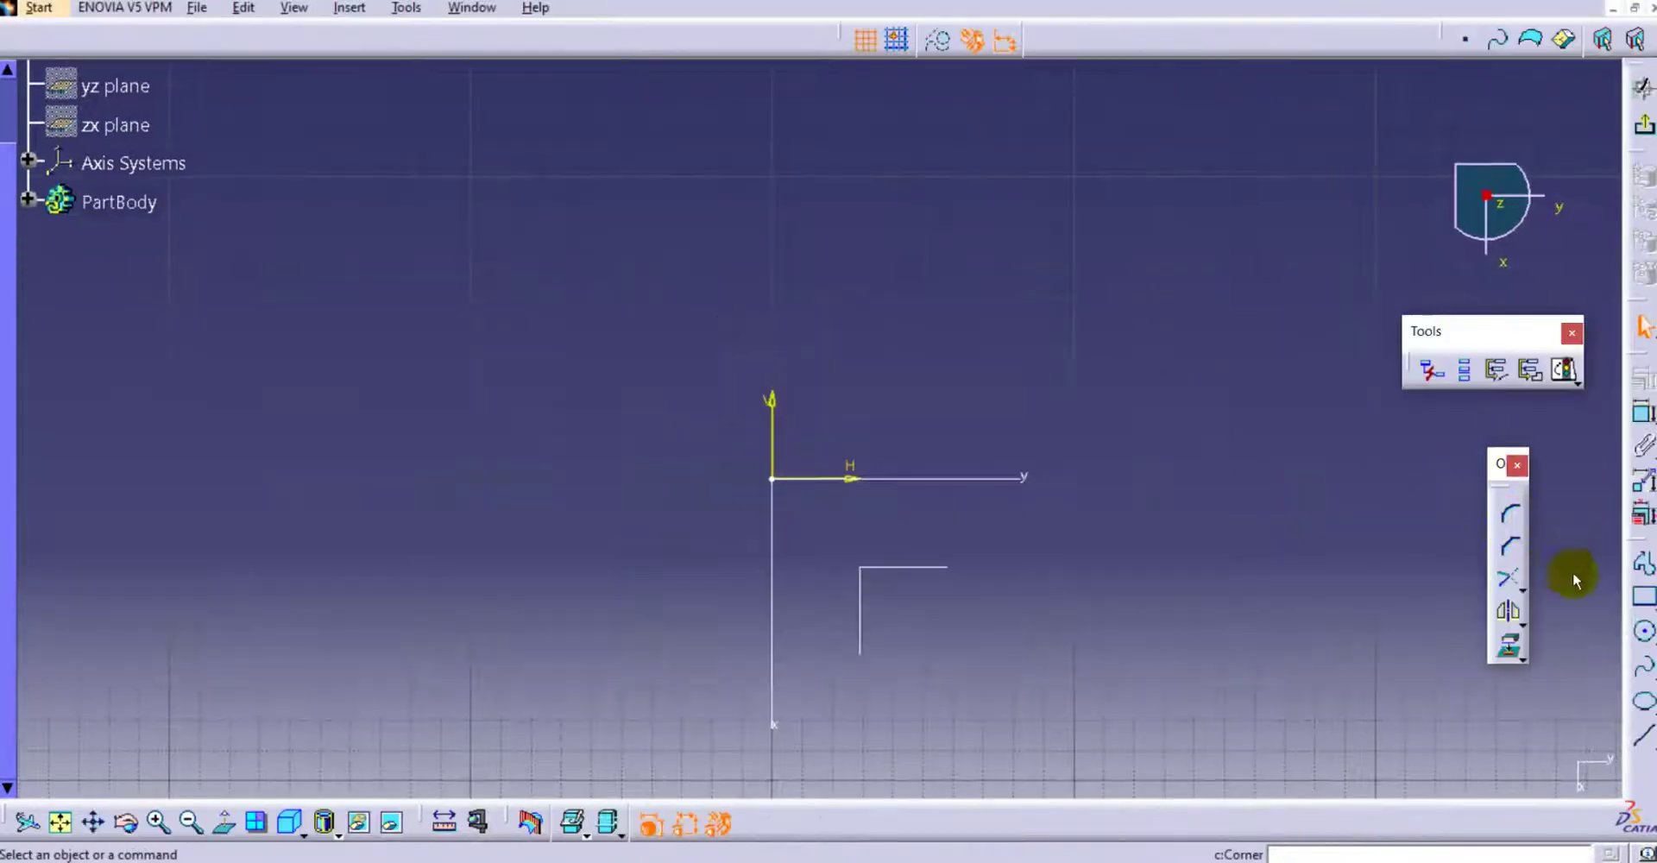
# Draw a centred rectangle on the sketch origin
pyautogui.click(1649, 607)
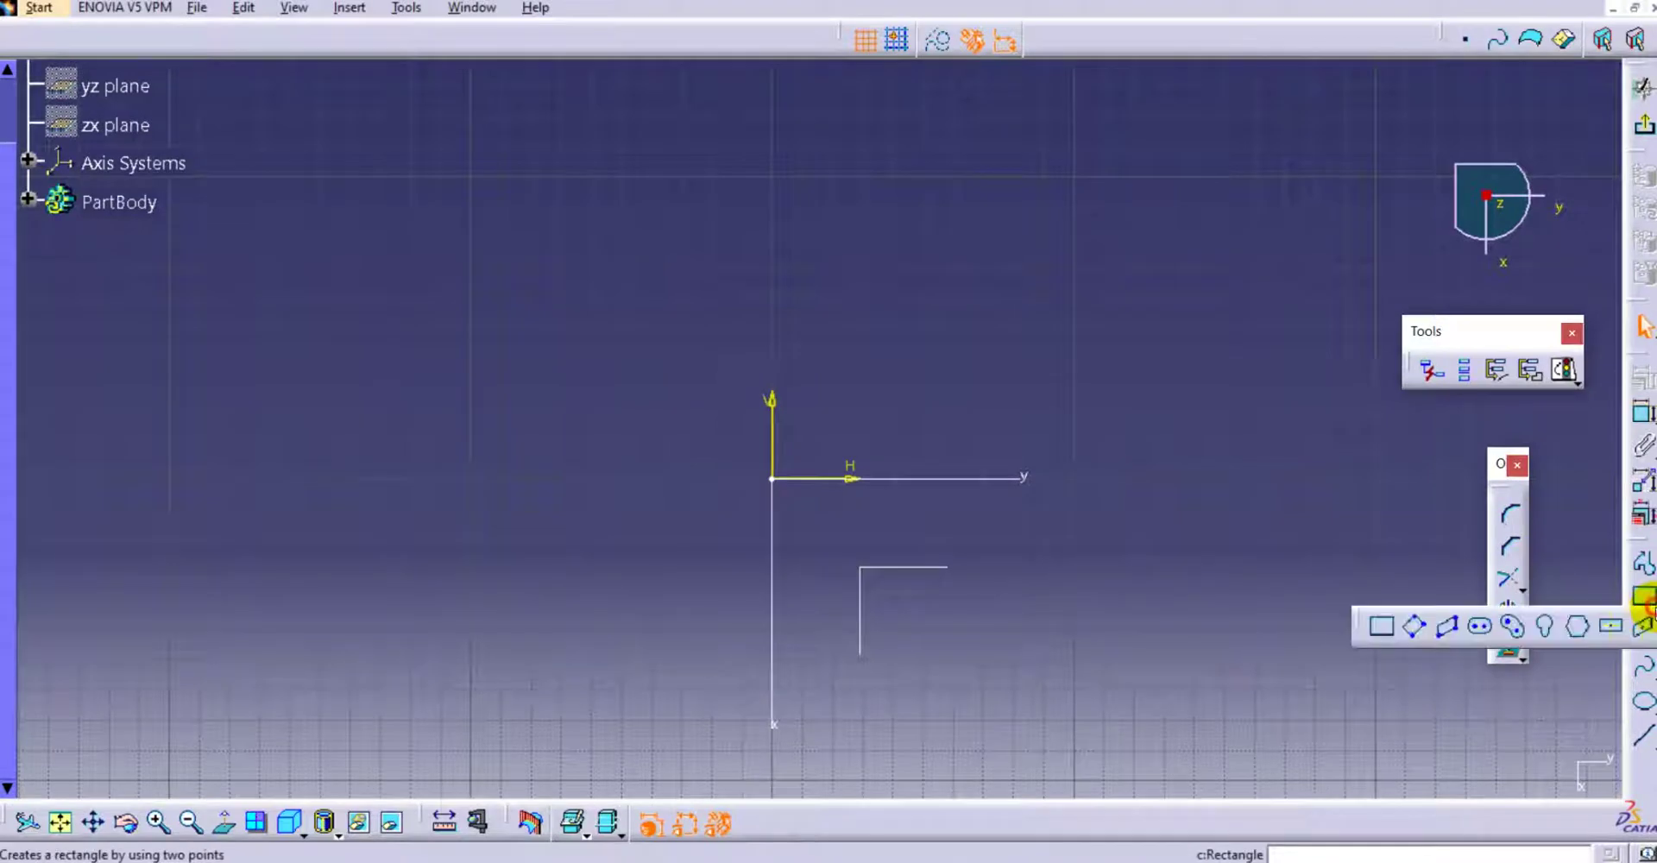
pyautogui.click(1611, 625)
pyautogui.click(772, 478)
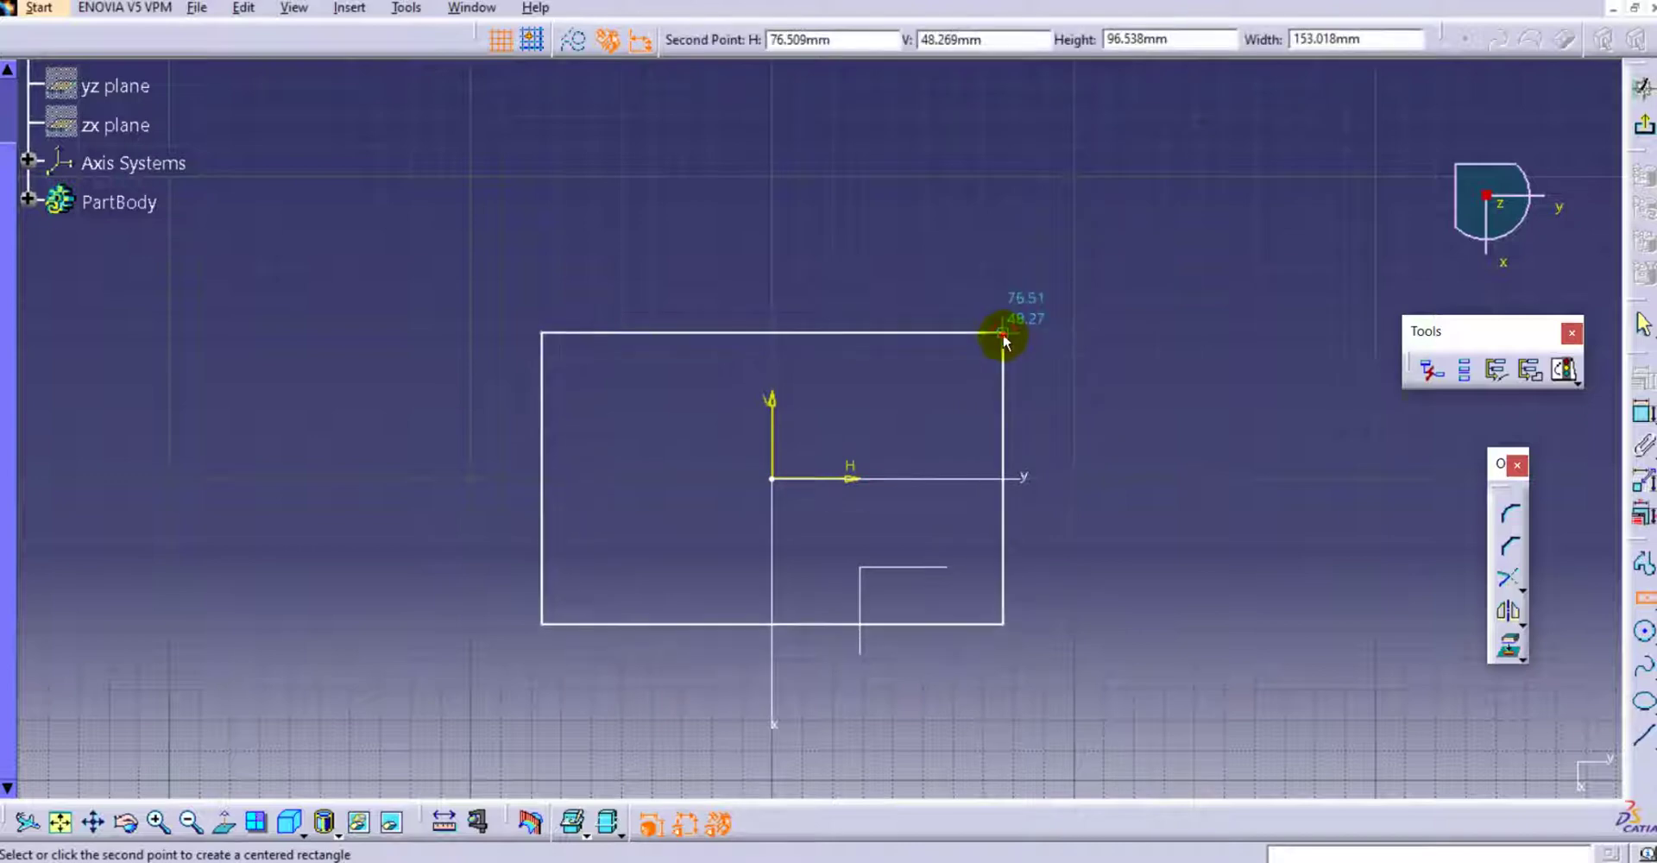
pyautogui.click(1003, 332)
# Dimension the rectangle's width and height to 100 mm each
pyautogui.click(1644, 415)
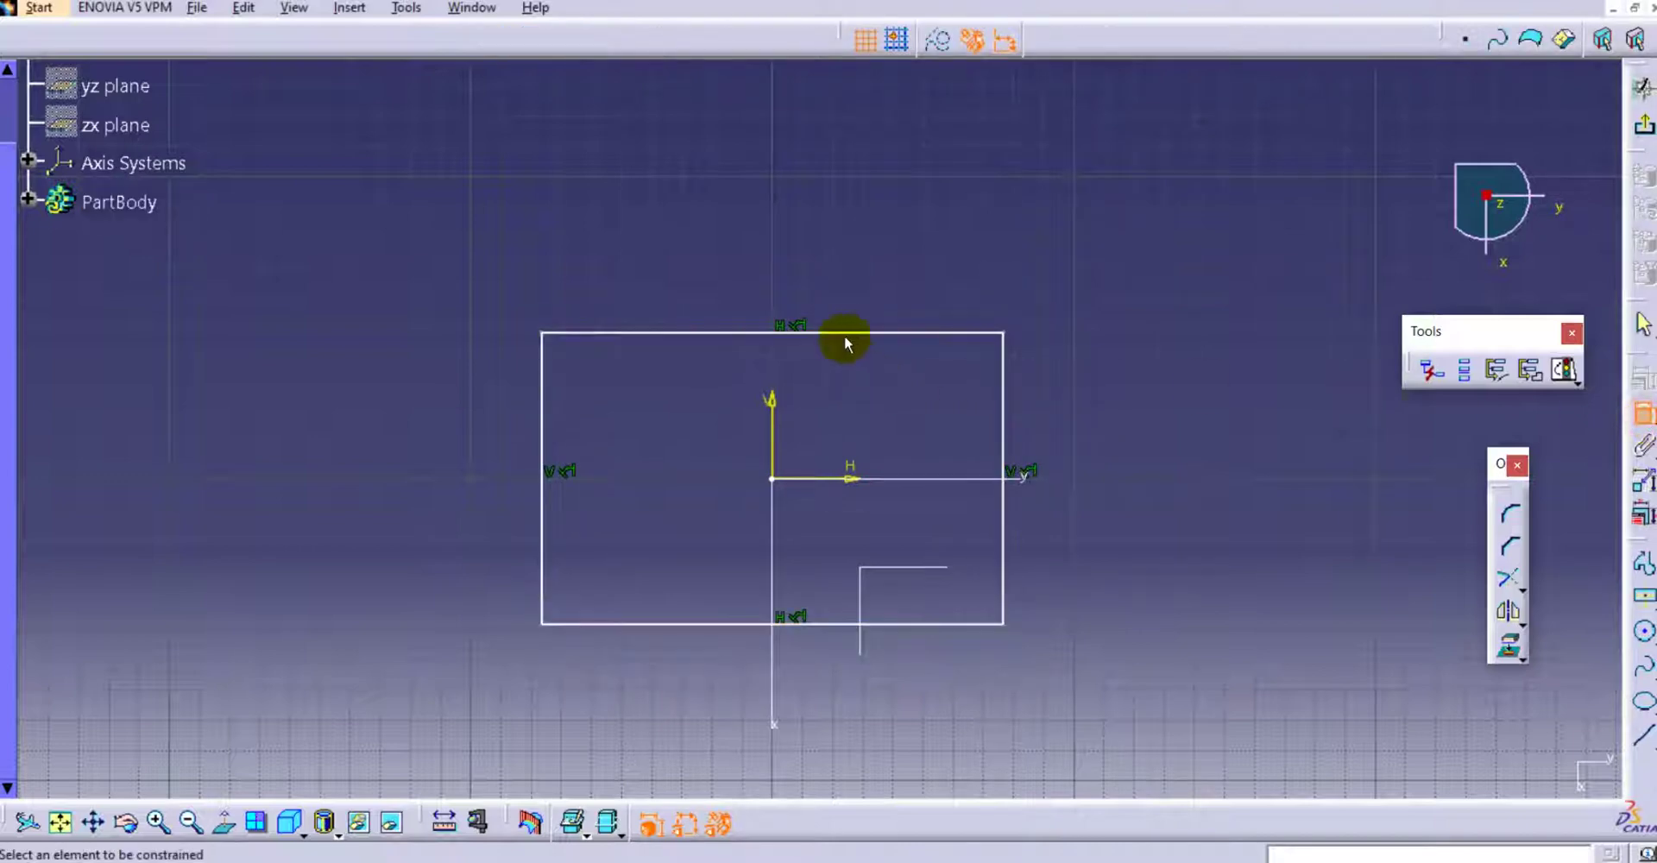
pyautogui.click(846, 332)
pyautogui.click(844, 282)
pyautogui.doubleClick(843, 269)
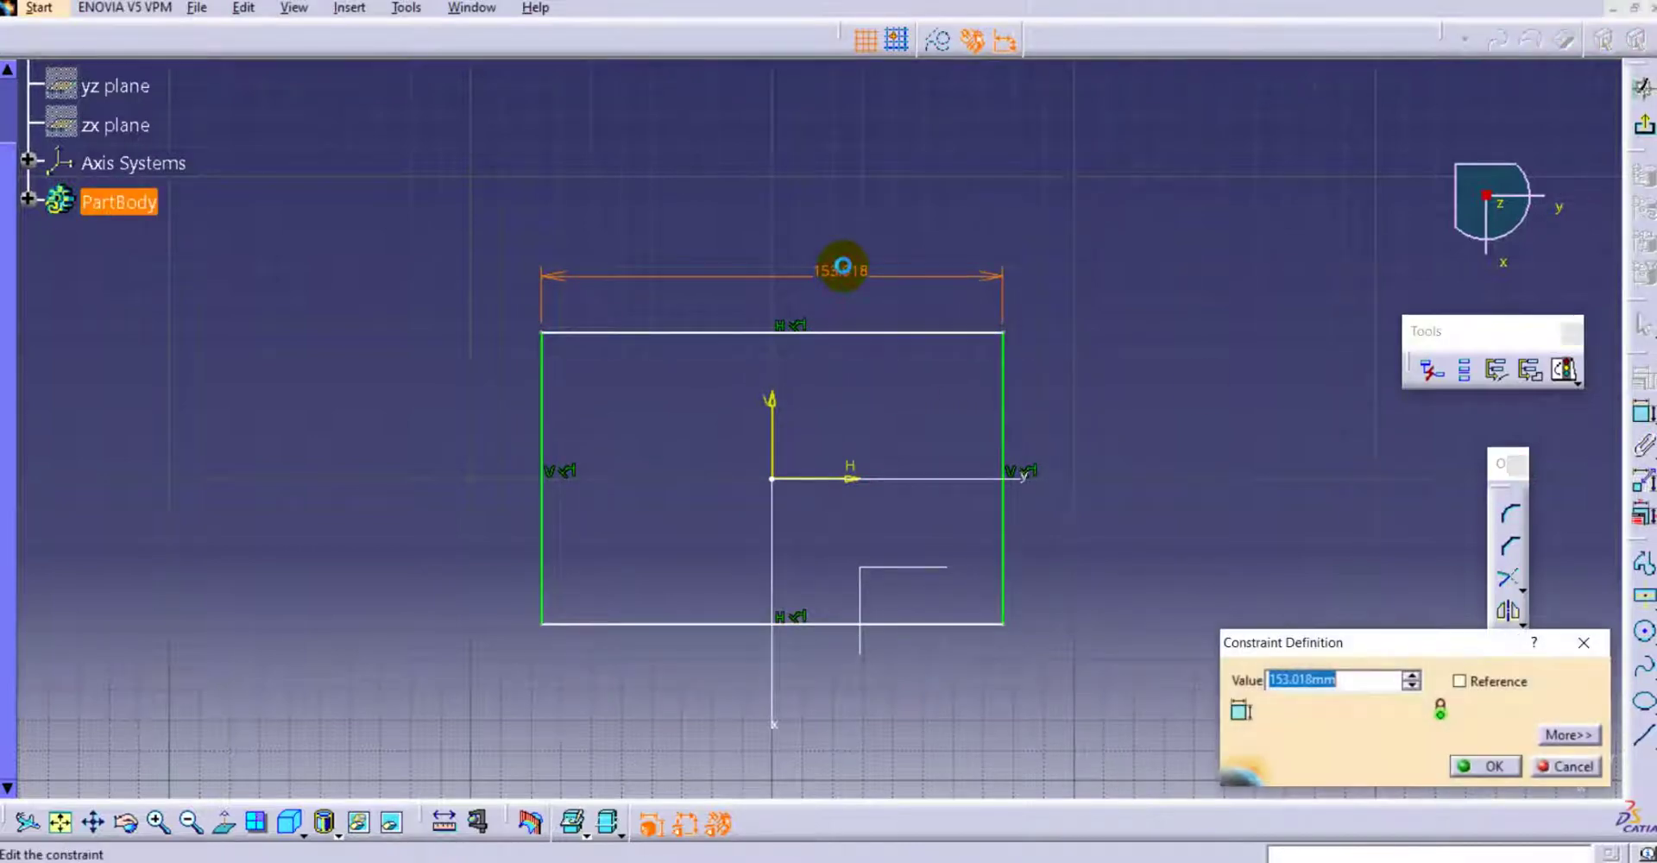
pyautogui.write('100')
pyautogui.press('Return')
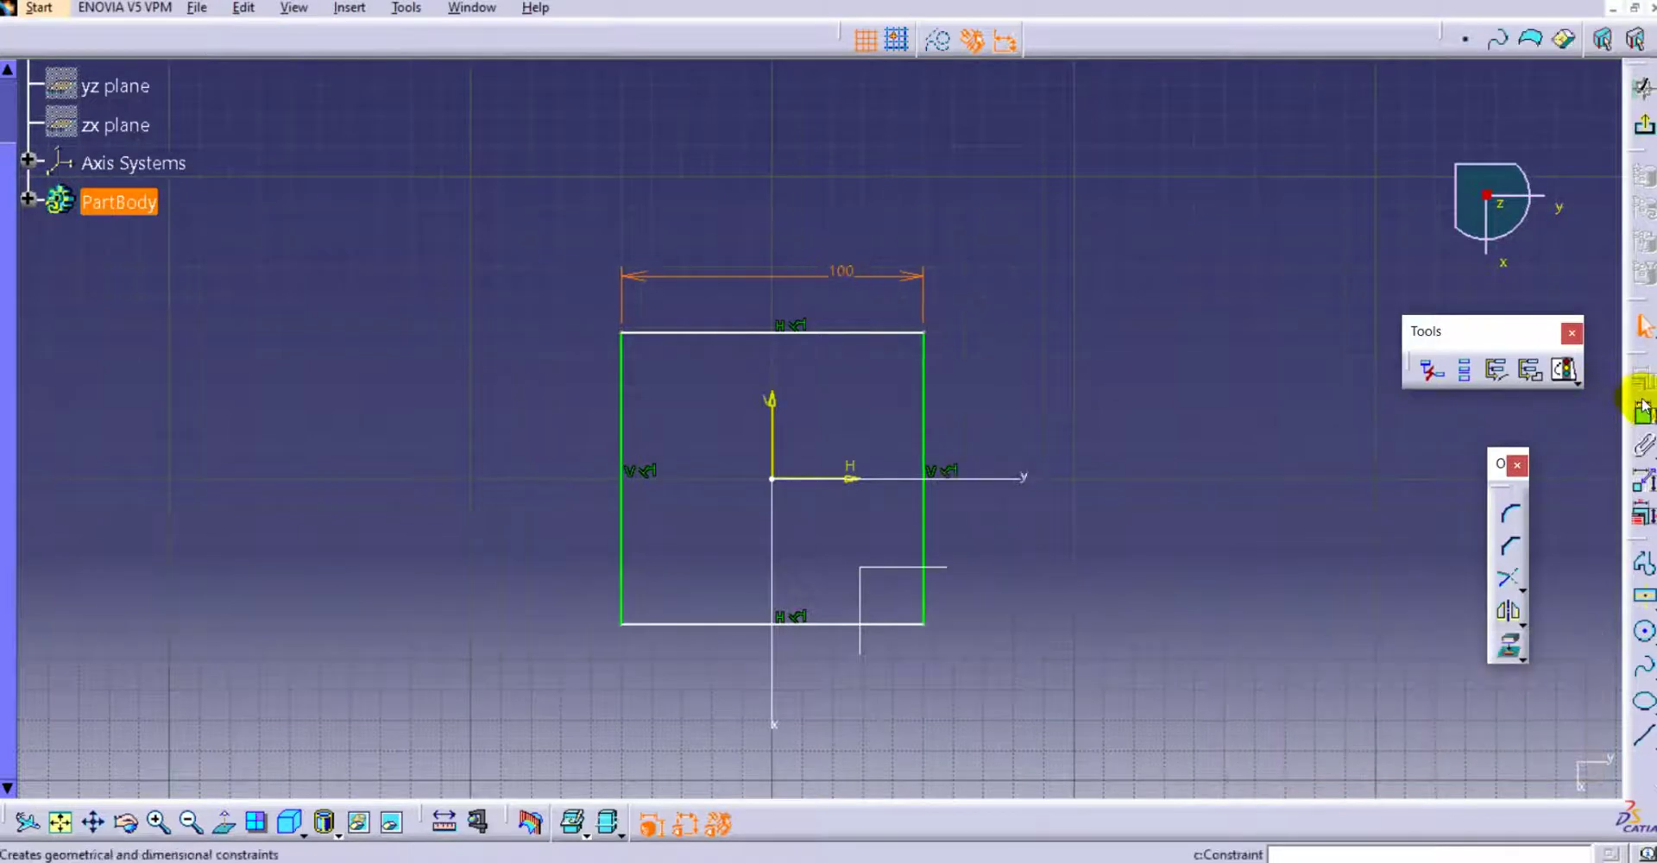
pyautogui.click(1645, 412)
pyautogui.click(623, 470)
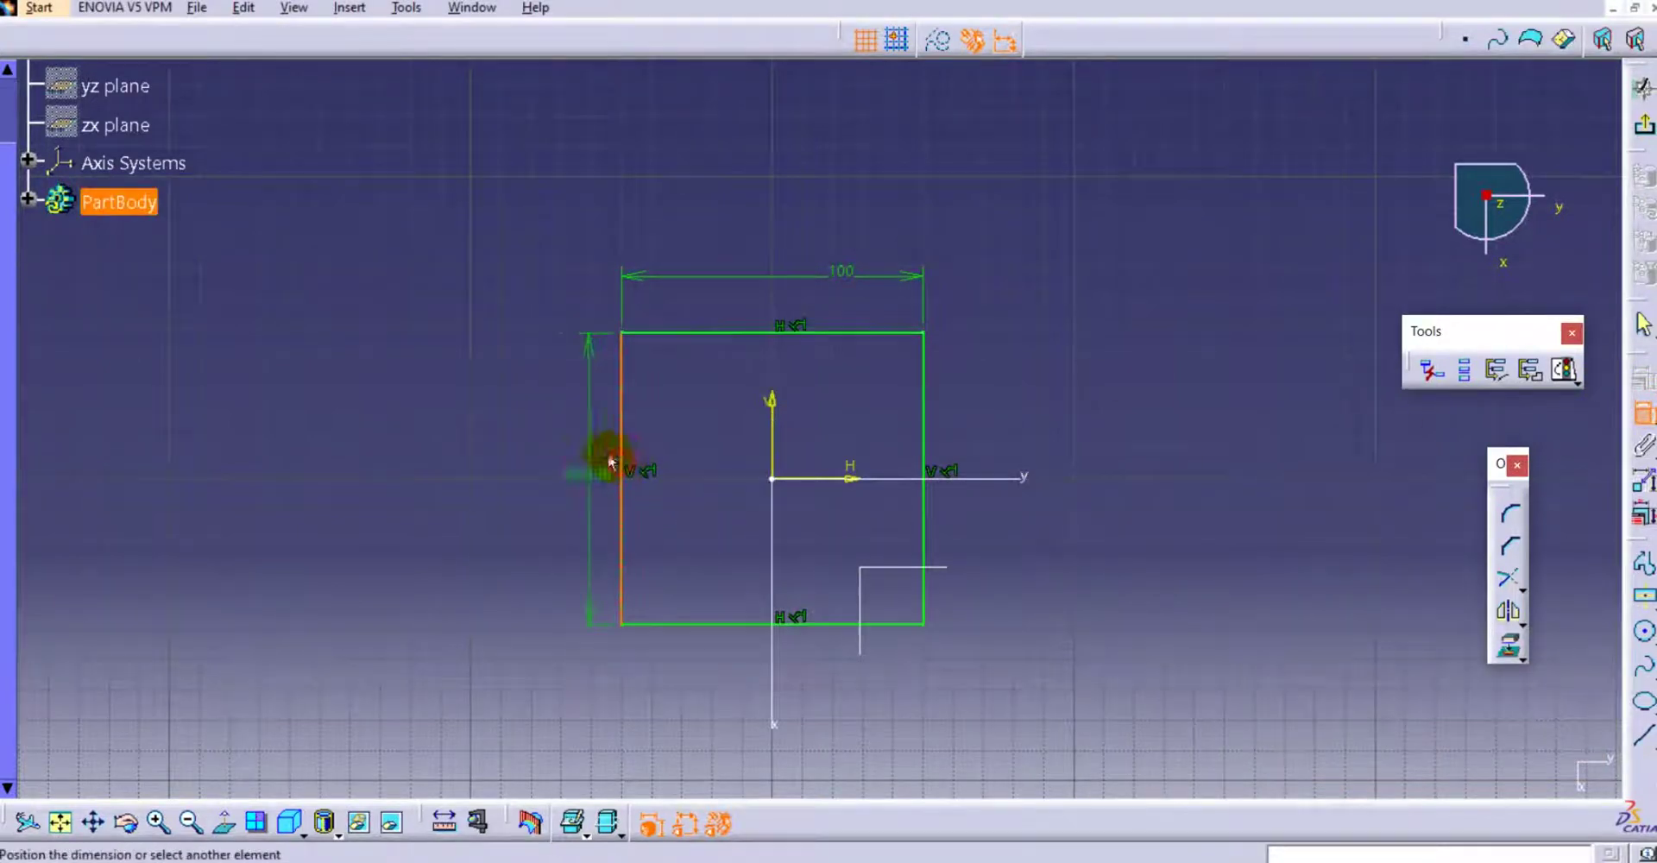
pyautogui.click(560, 444)
pyautogui.doubleClick(560, 441)
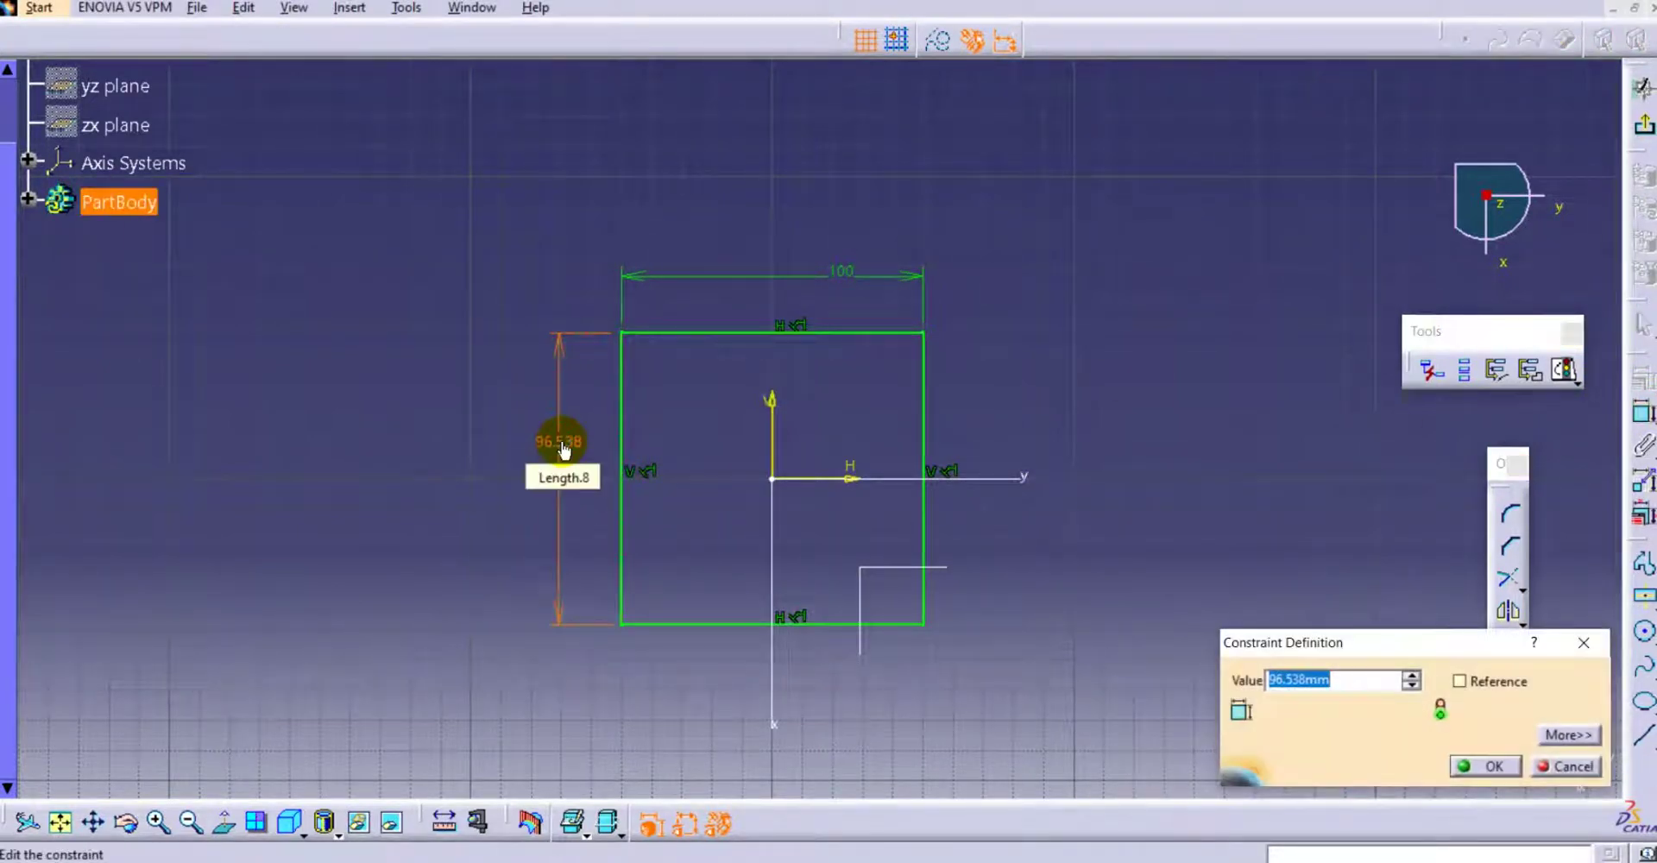
pyautogui.write('100')
pyautogui.press('Return')
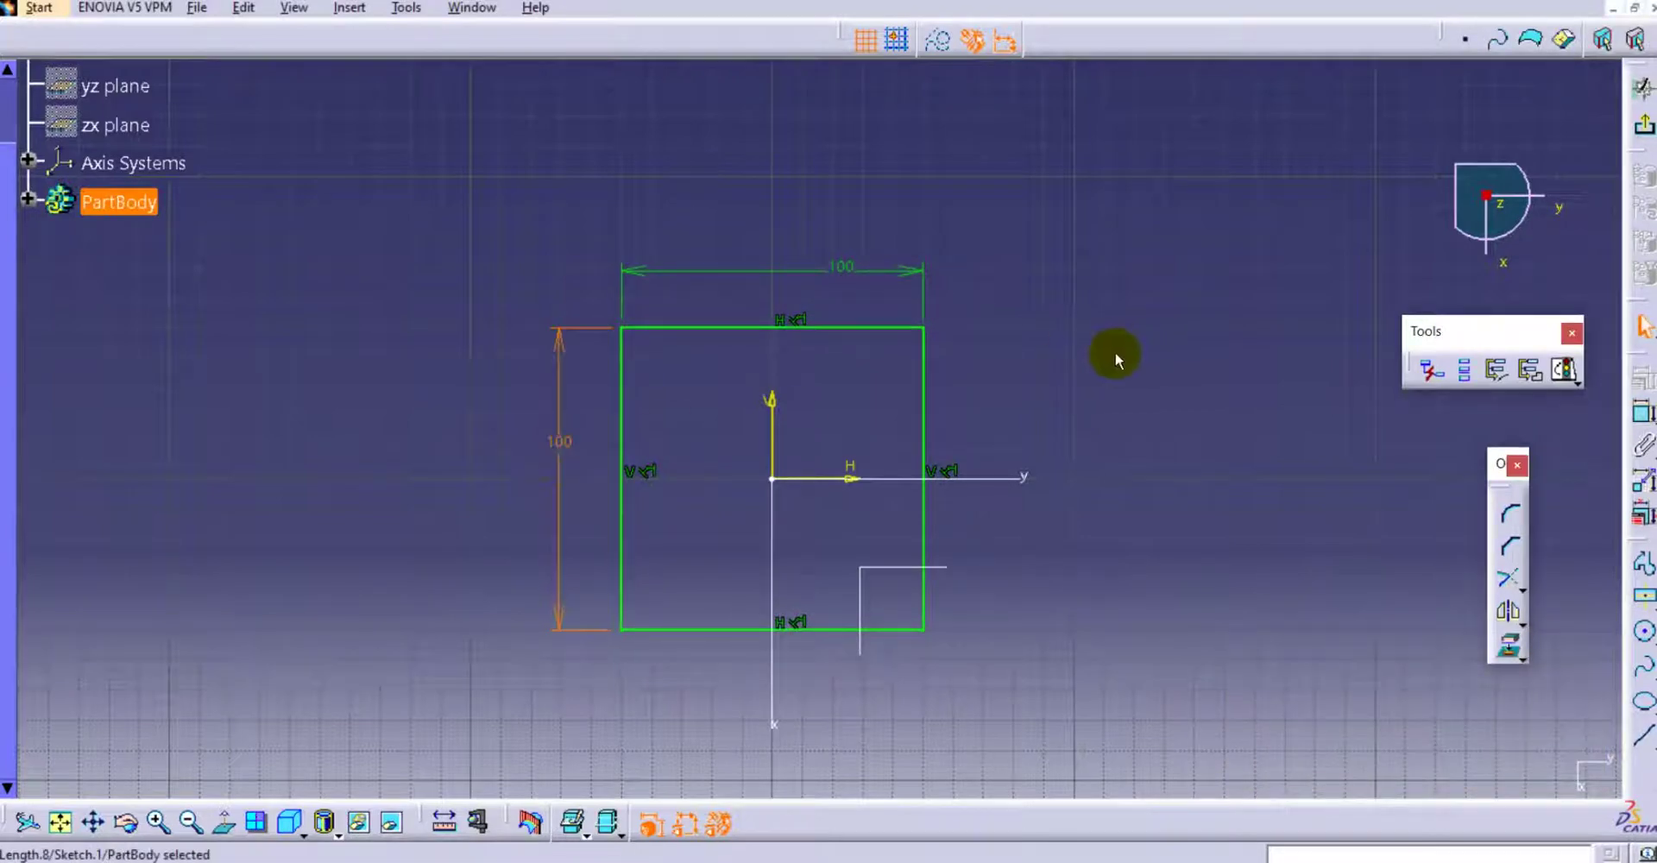
# Leave the sketch and pad the square 20 mm into a solid block
pyautogui.click(1643, 125)
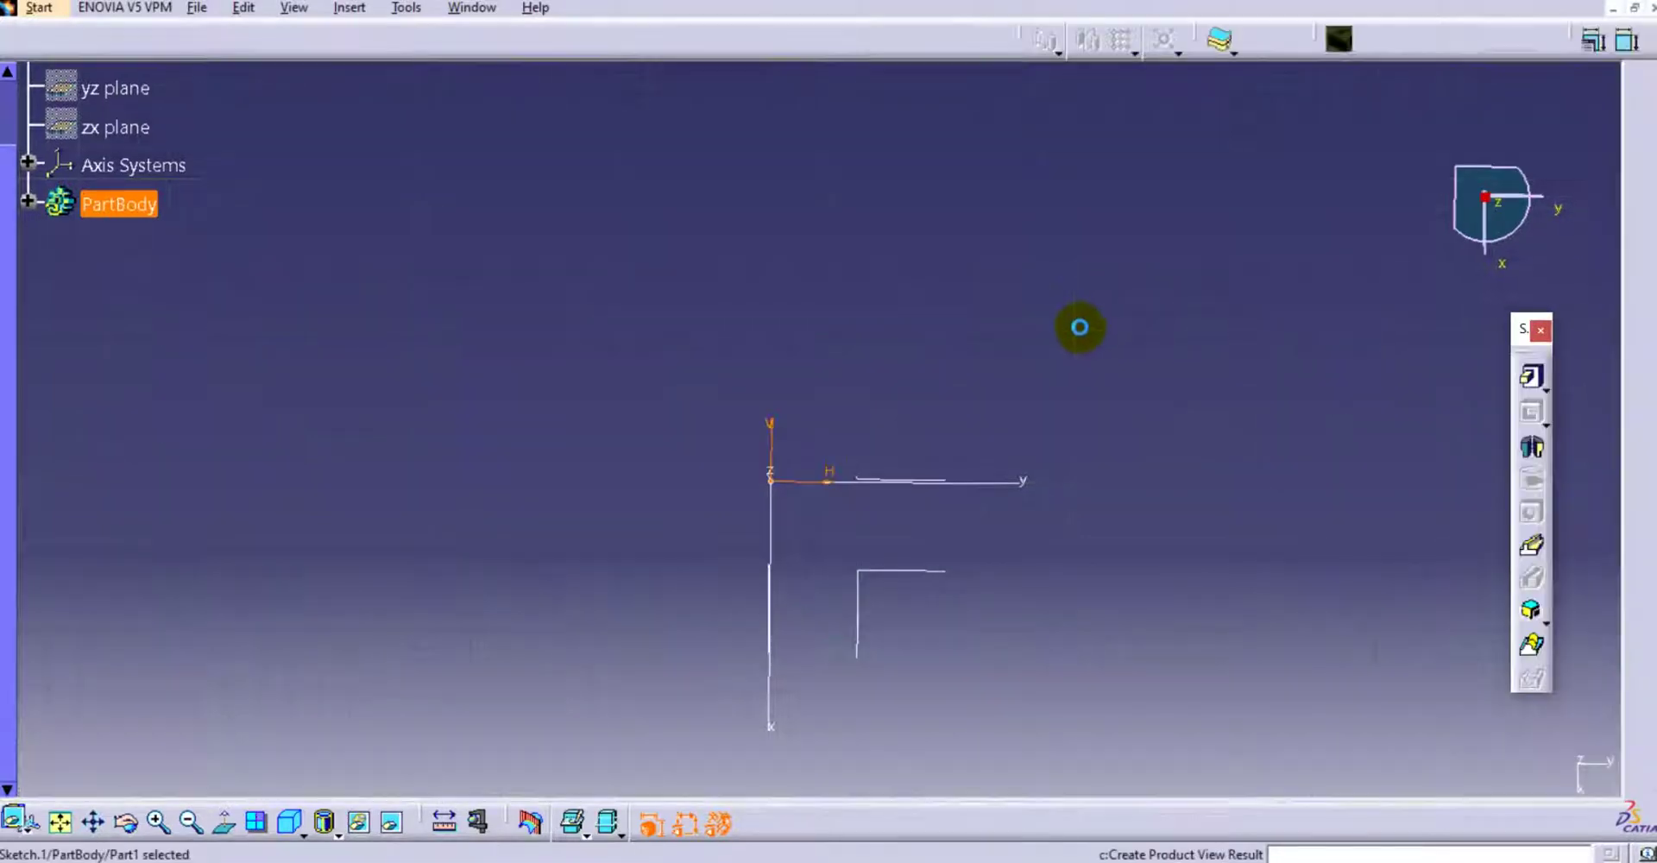
pyautogui.click(1532, 376)
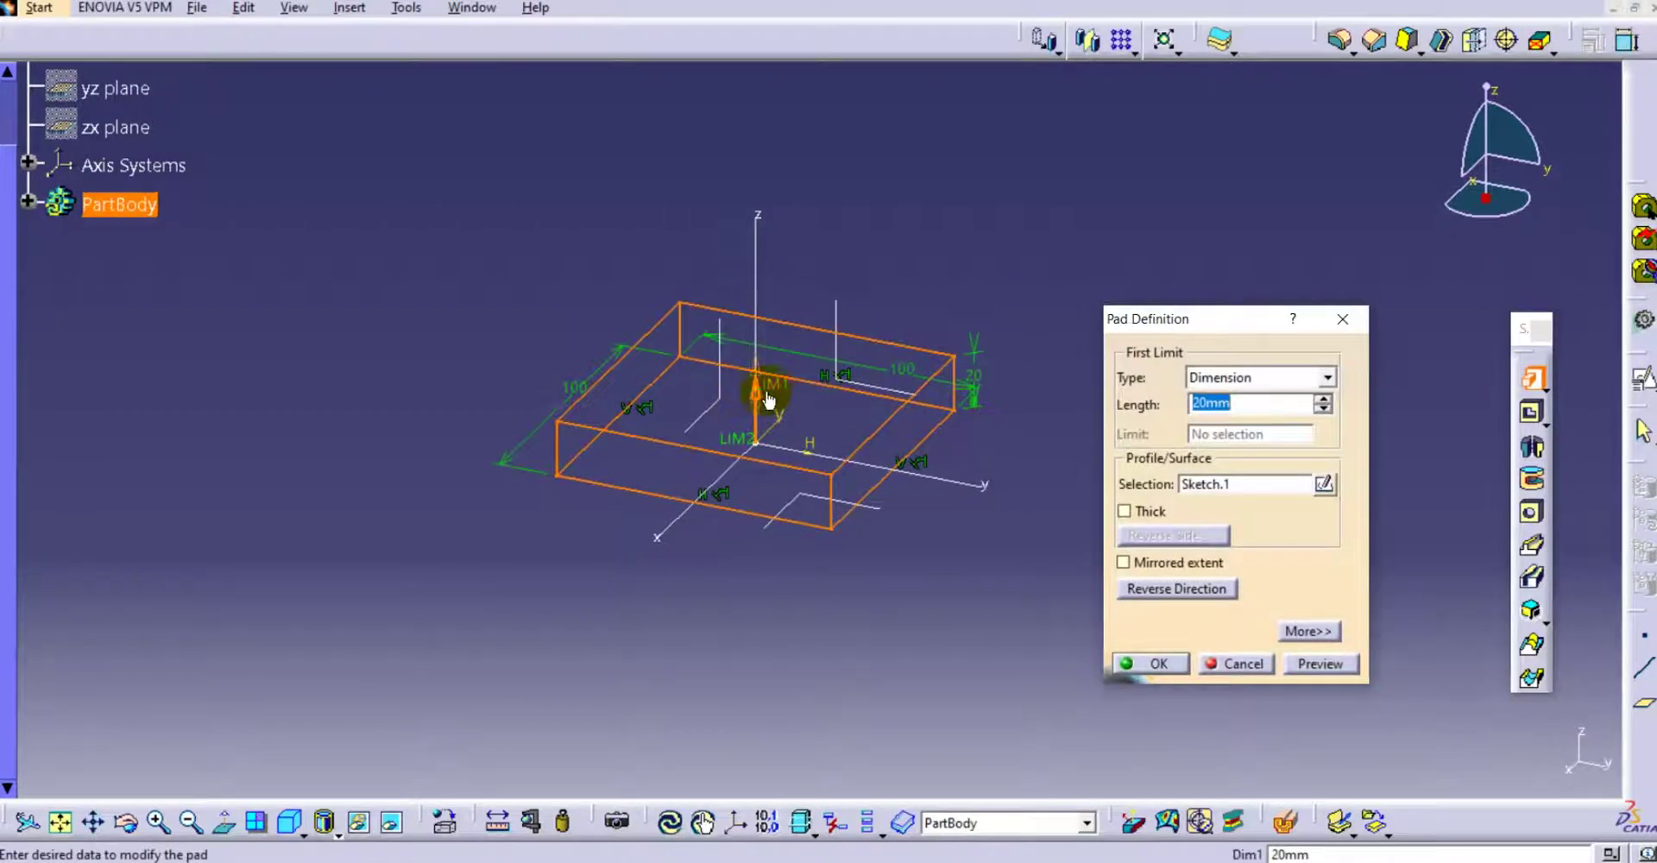
pyautogui.click(1142, 662)
pyautogui.click(1052, 384)
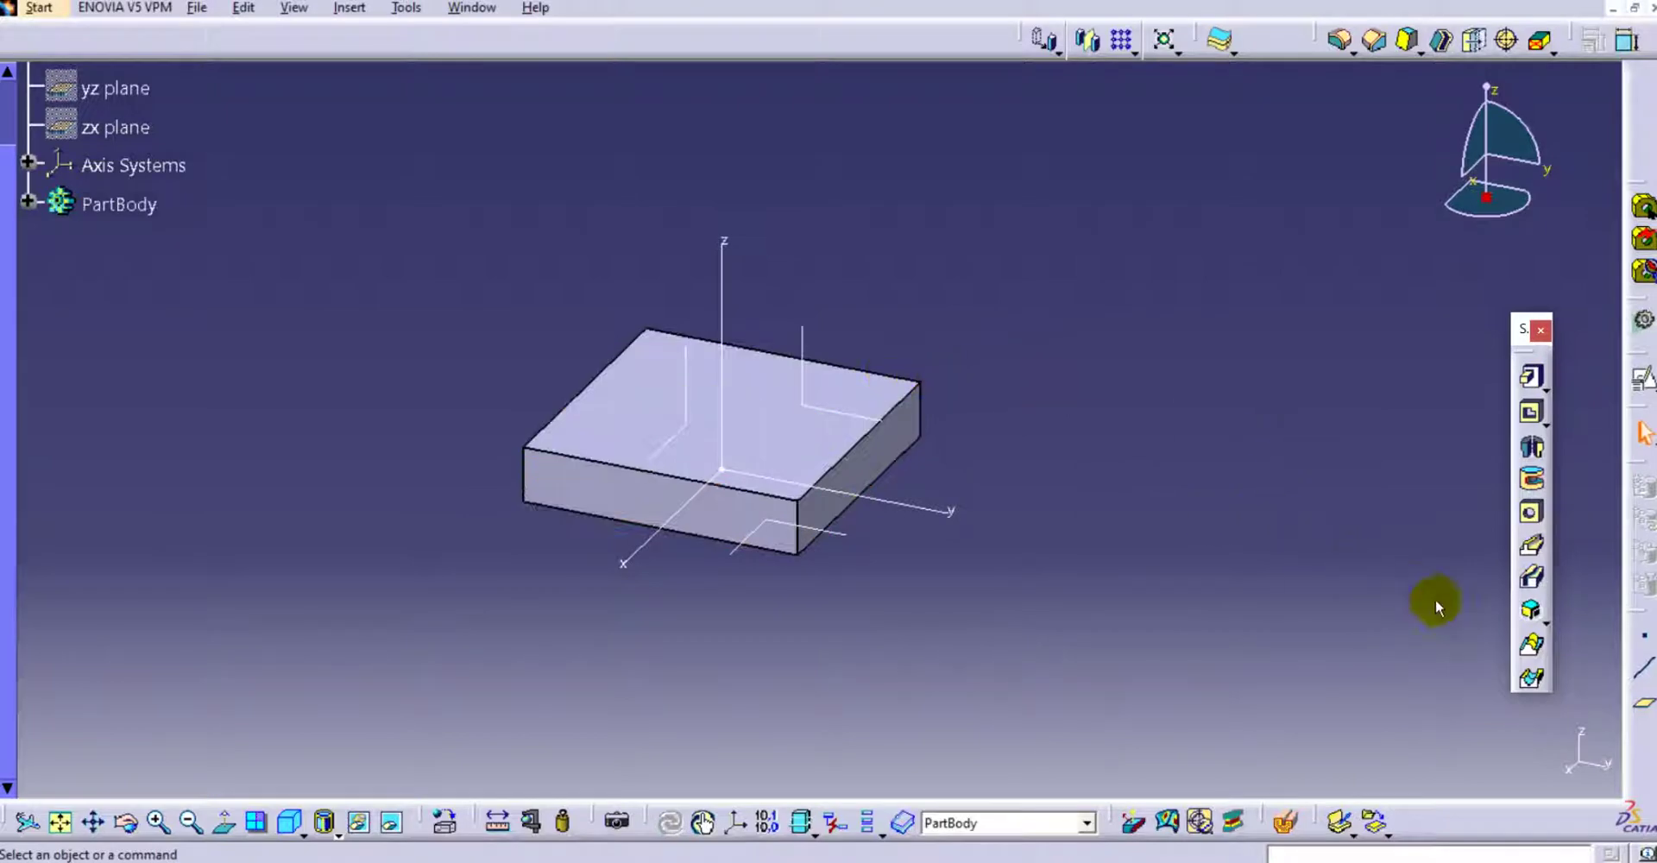
pyautogui.click(1548, 623)
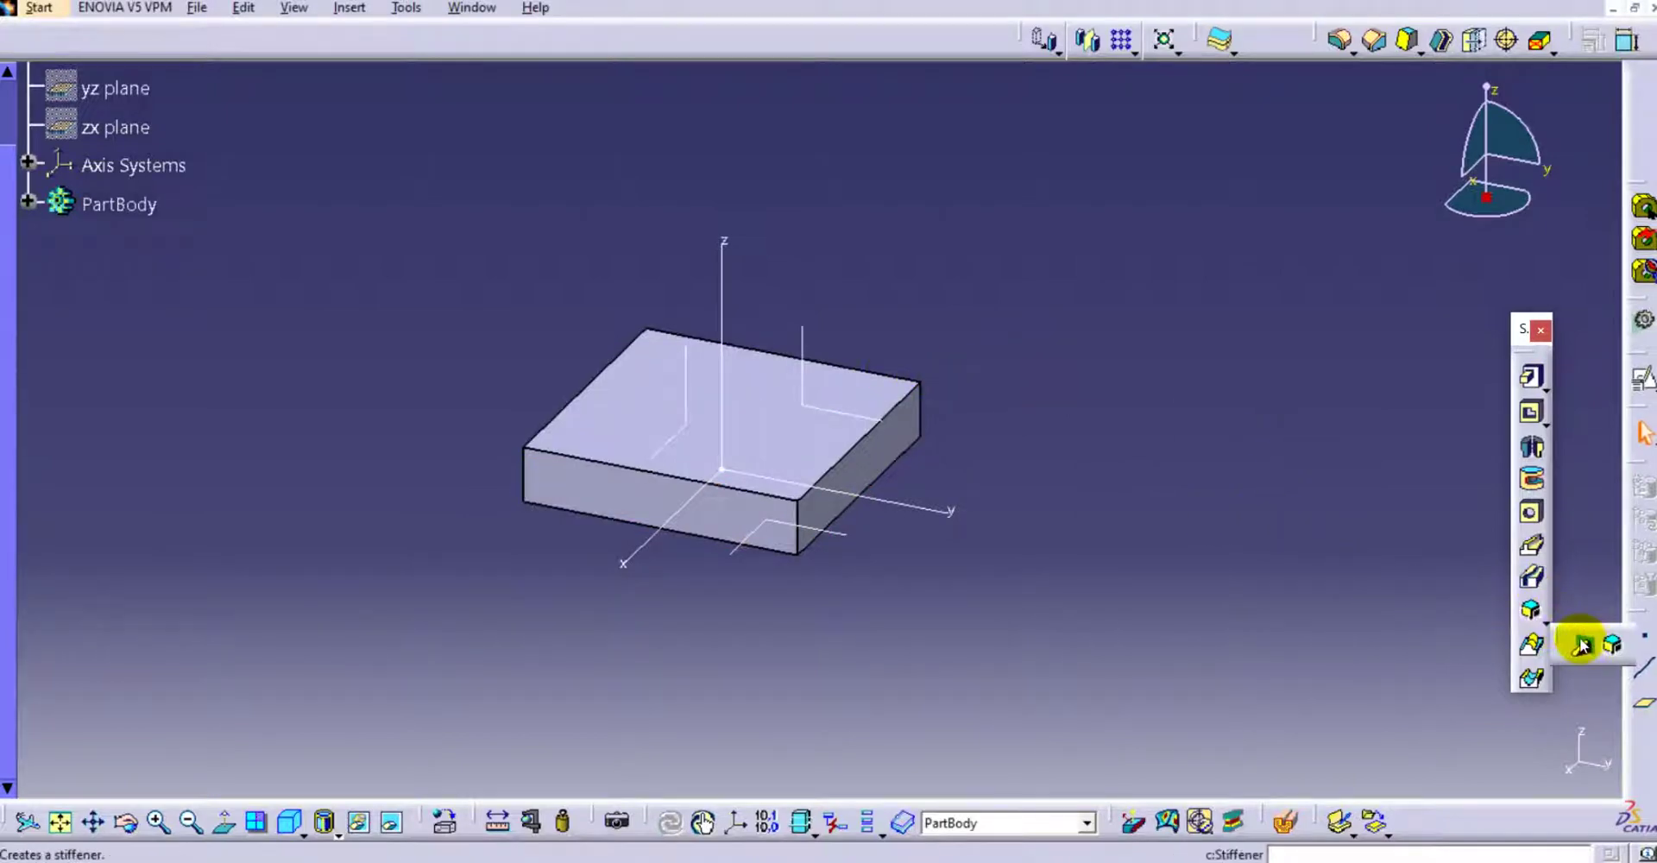
pyautogui.click(1582, 643)
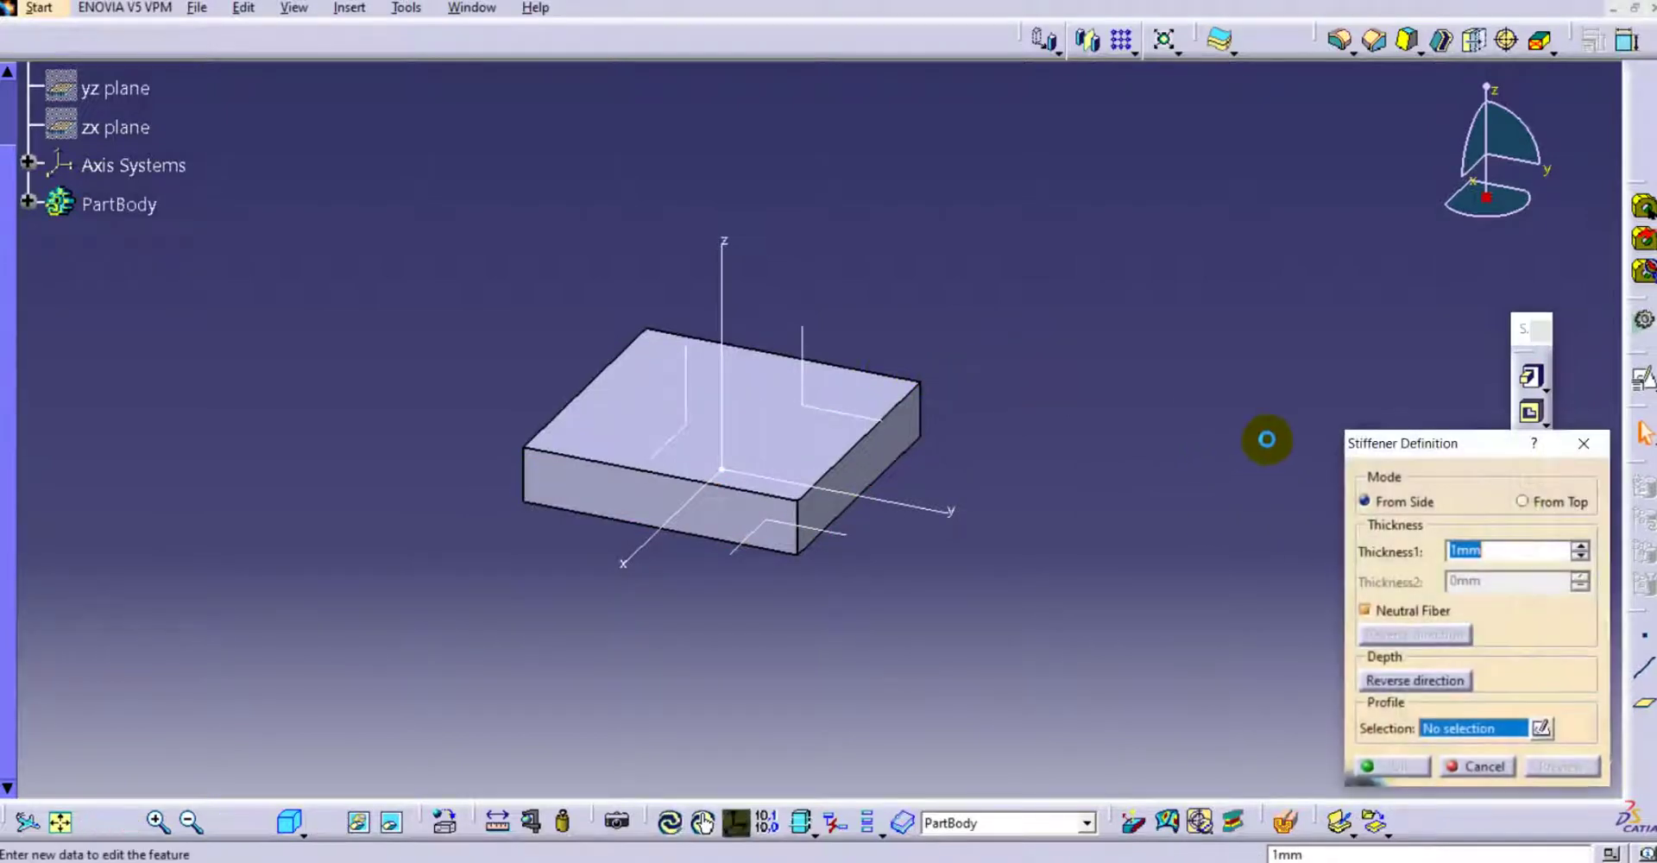
pyautogui.moveTo(1400, 443); pyautogui.dragTo(1218, 349)
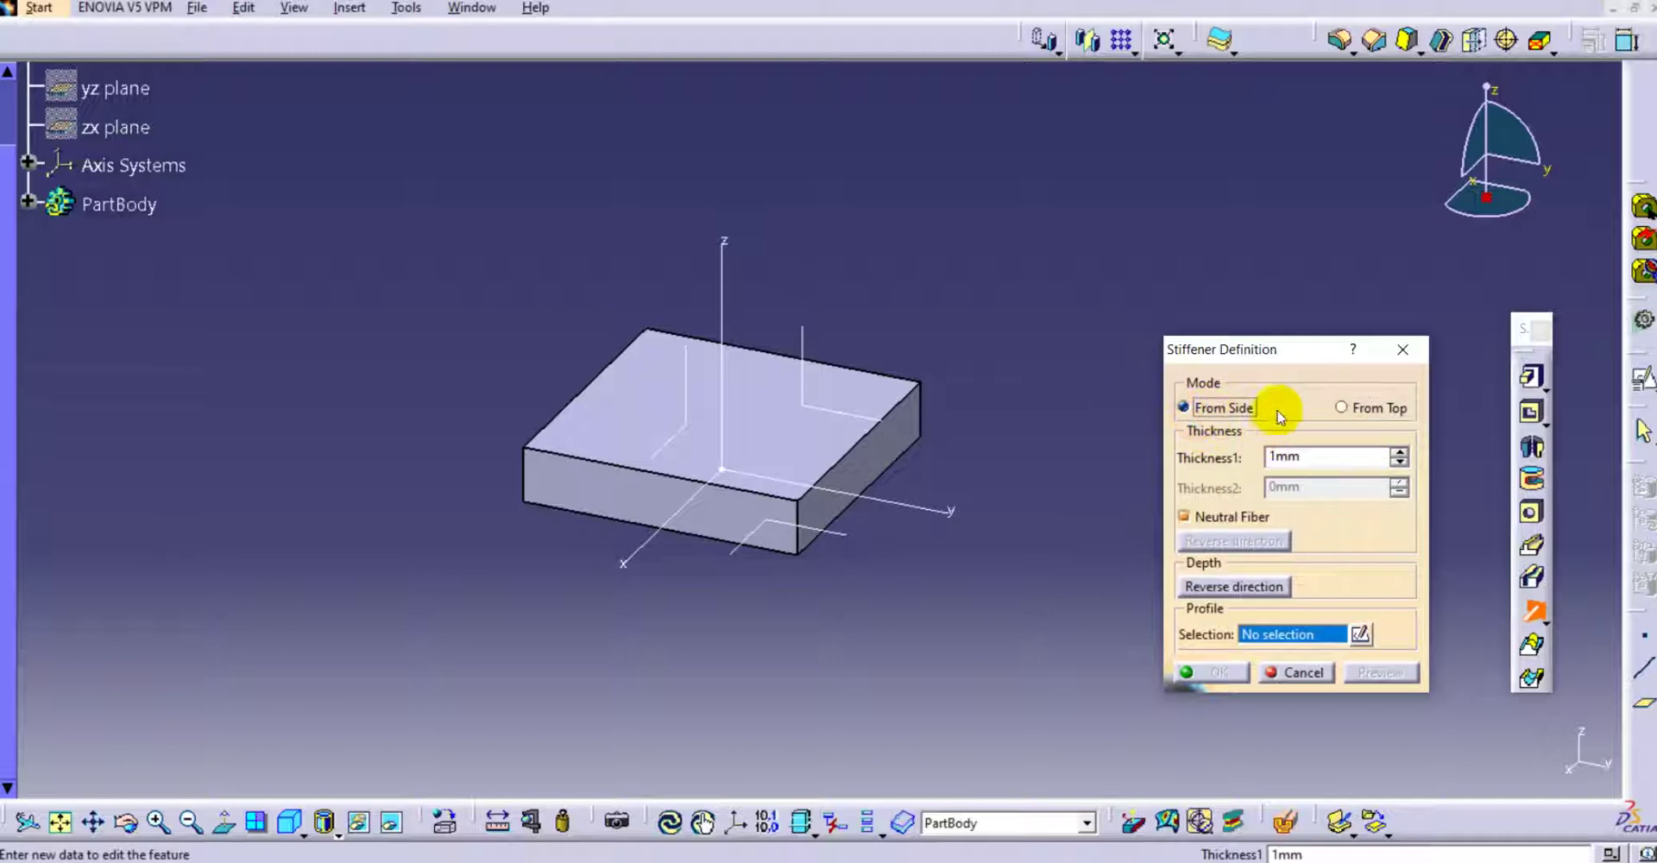
pyautogui.click(1292, 670)
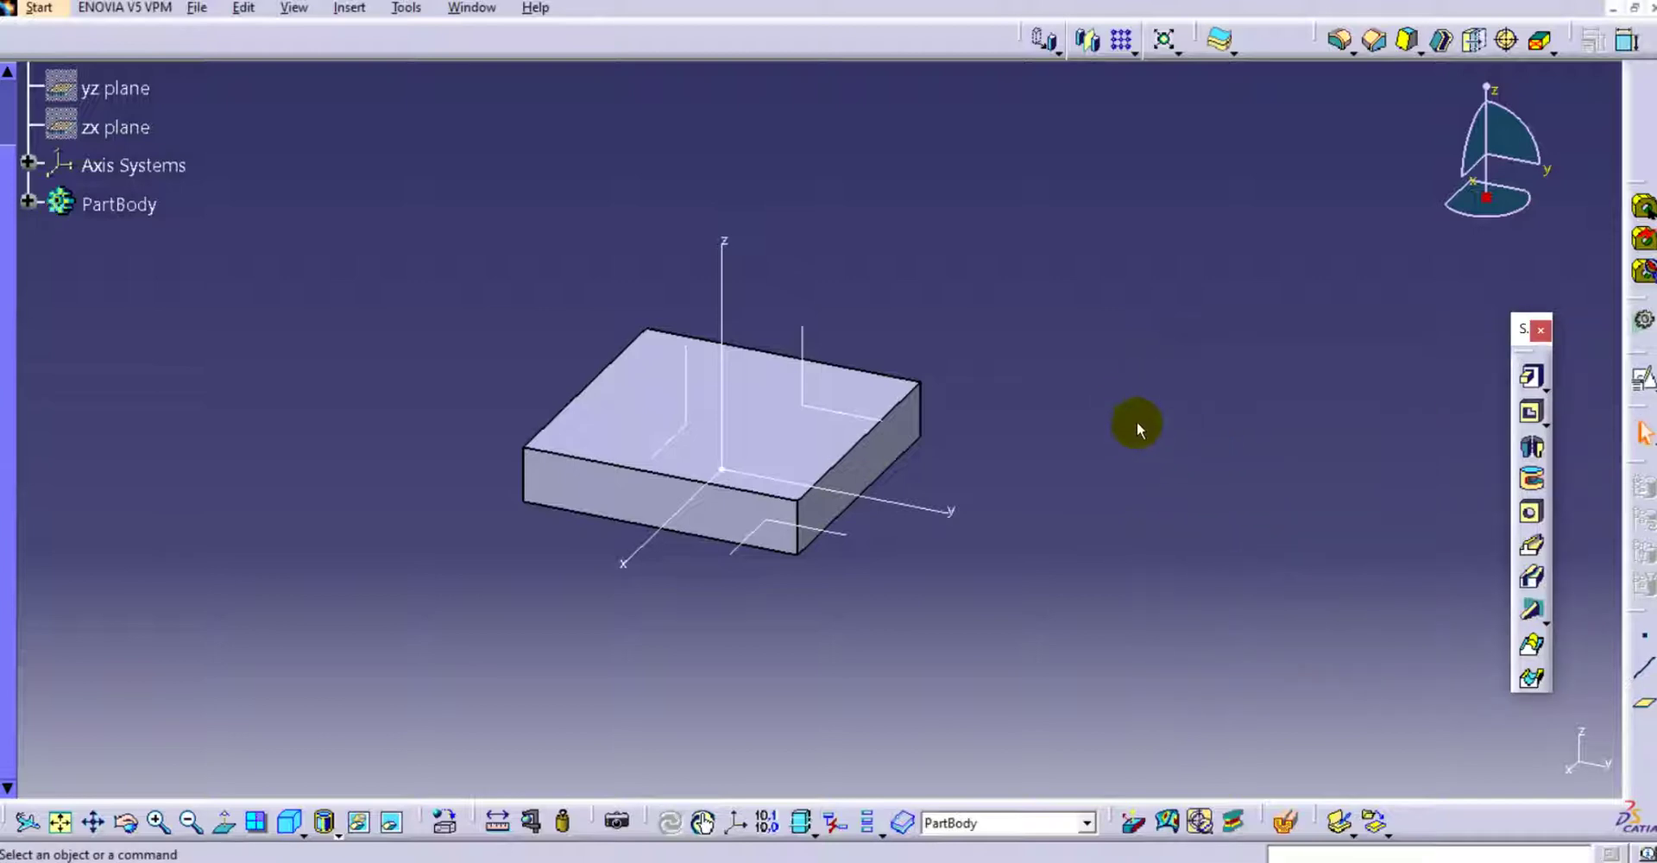
pyautogui.click(1114, 436)
# Start a positioned sketch on the pad's top face with reversed horizontal direction and swapped axes
pyautogui.click(1642, 380)
pyautogui.click(663, 405)
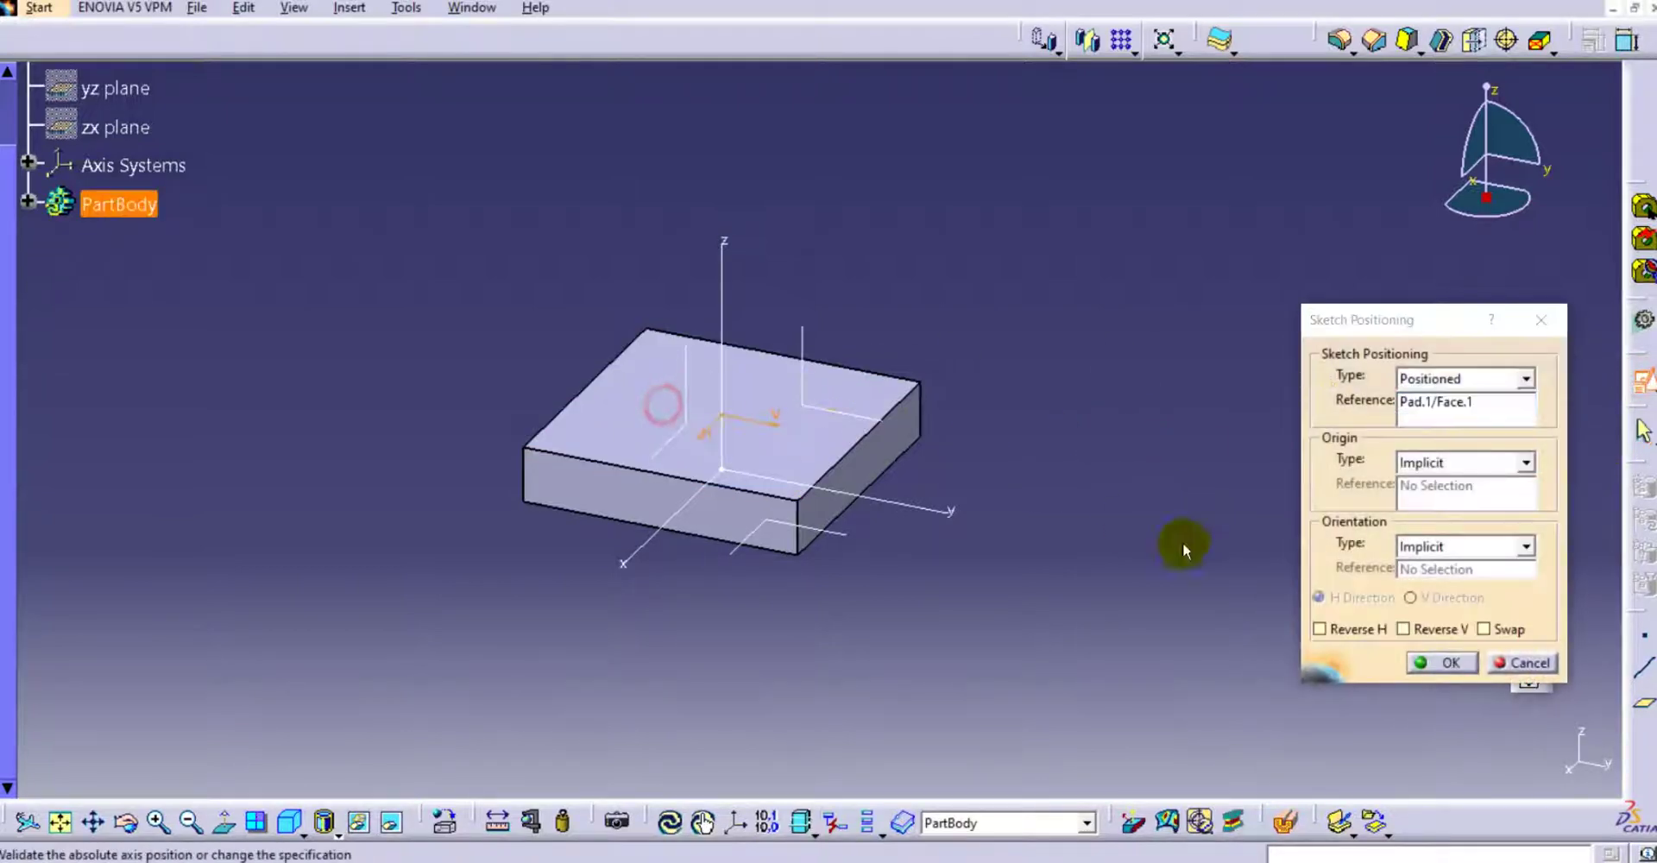
pyautogui.click(1320, 630)
pyautogui.click(1484, 629)
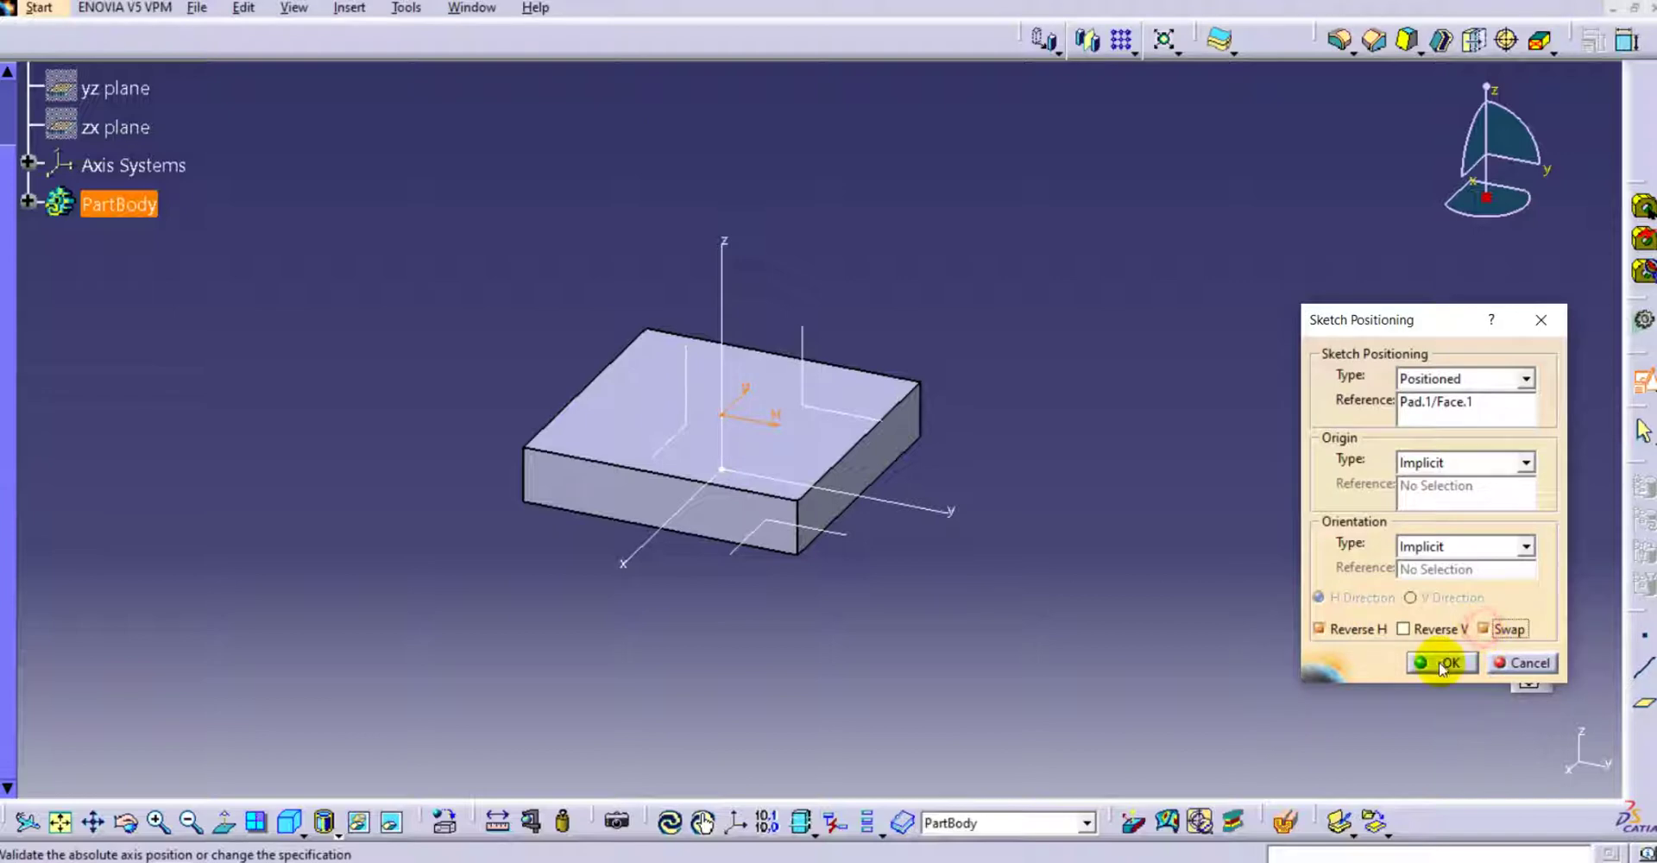
pyautogui.click(1442, 663)
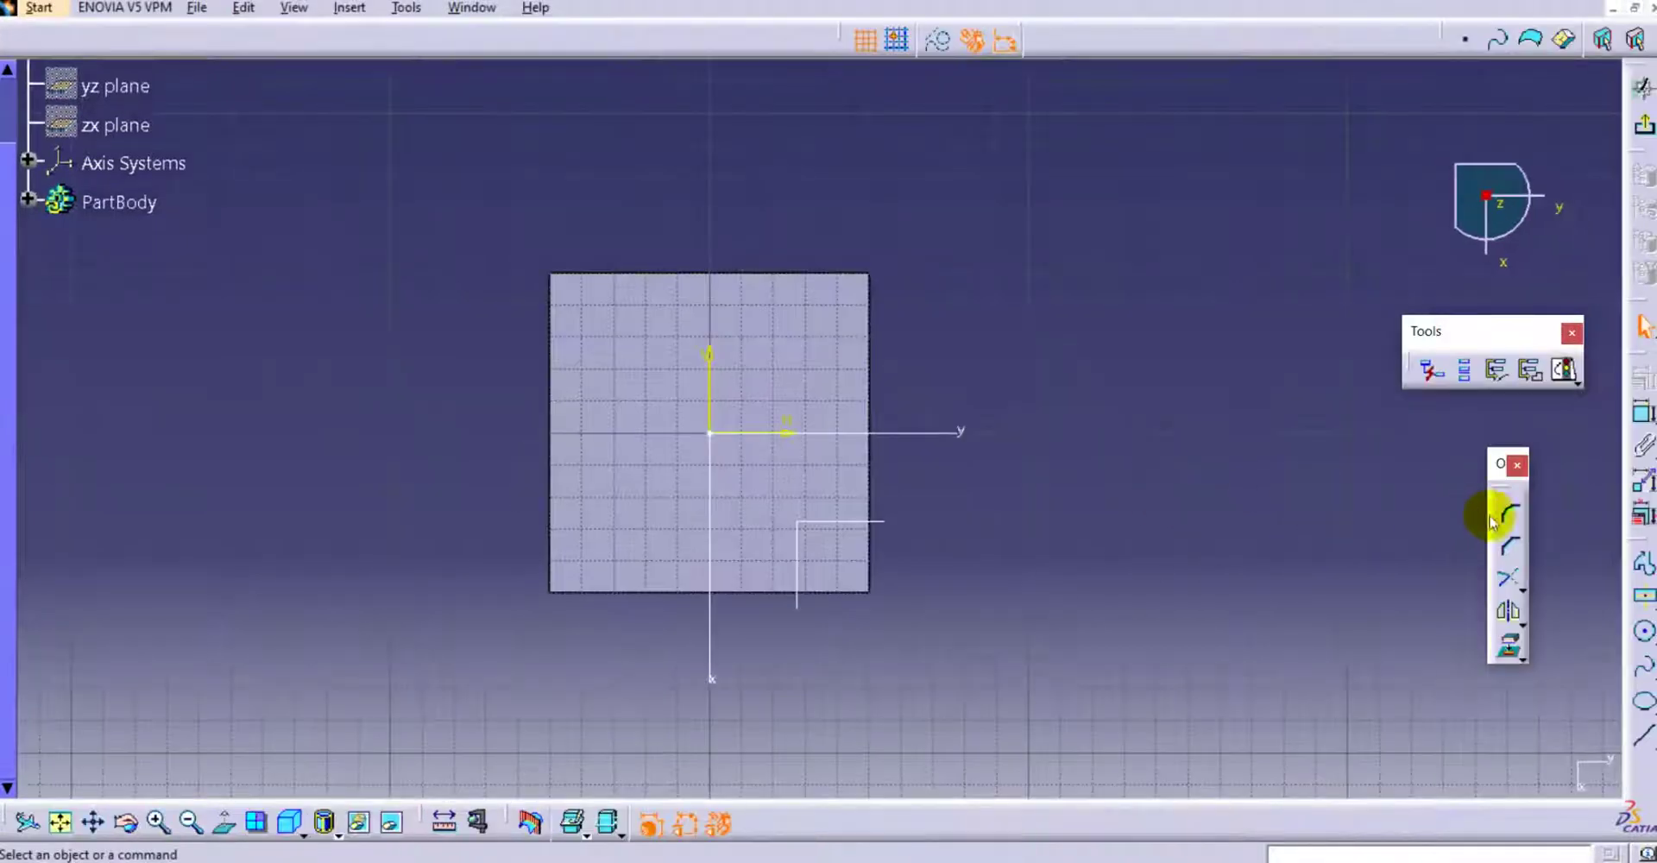
# Draw a tall narrow rectangle and make its left line coincide with the face edge
pyautogui.click(1650, 604)
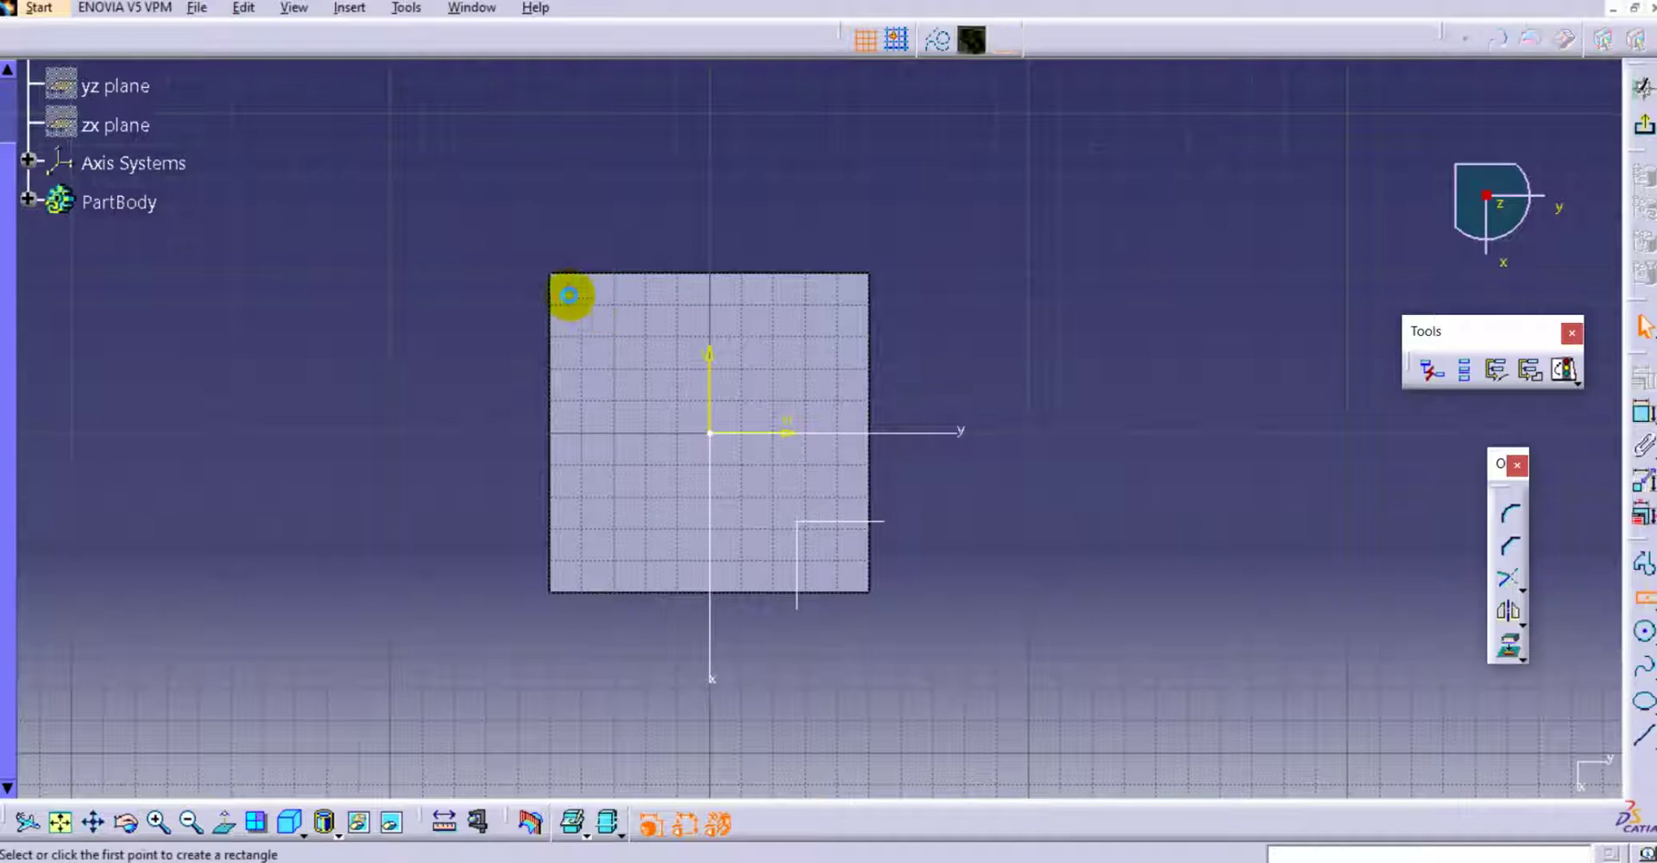
pyautogui.click(563, 300)
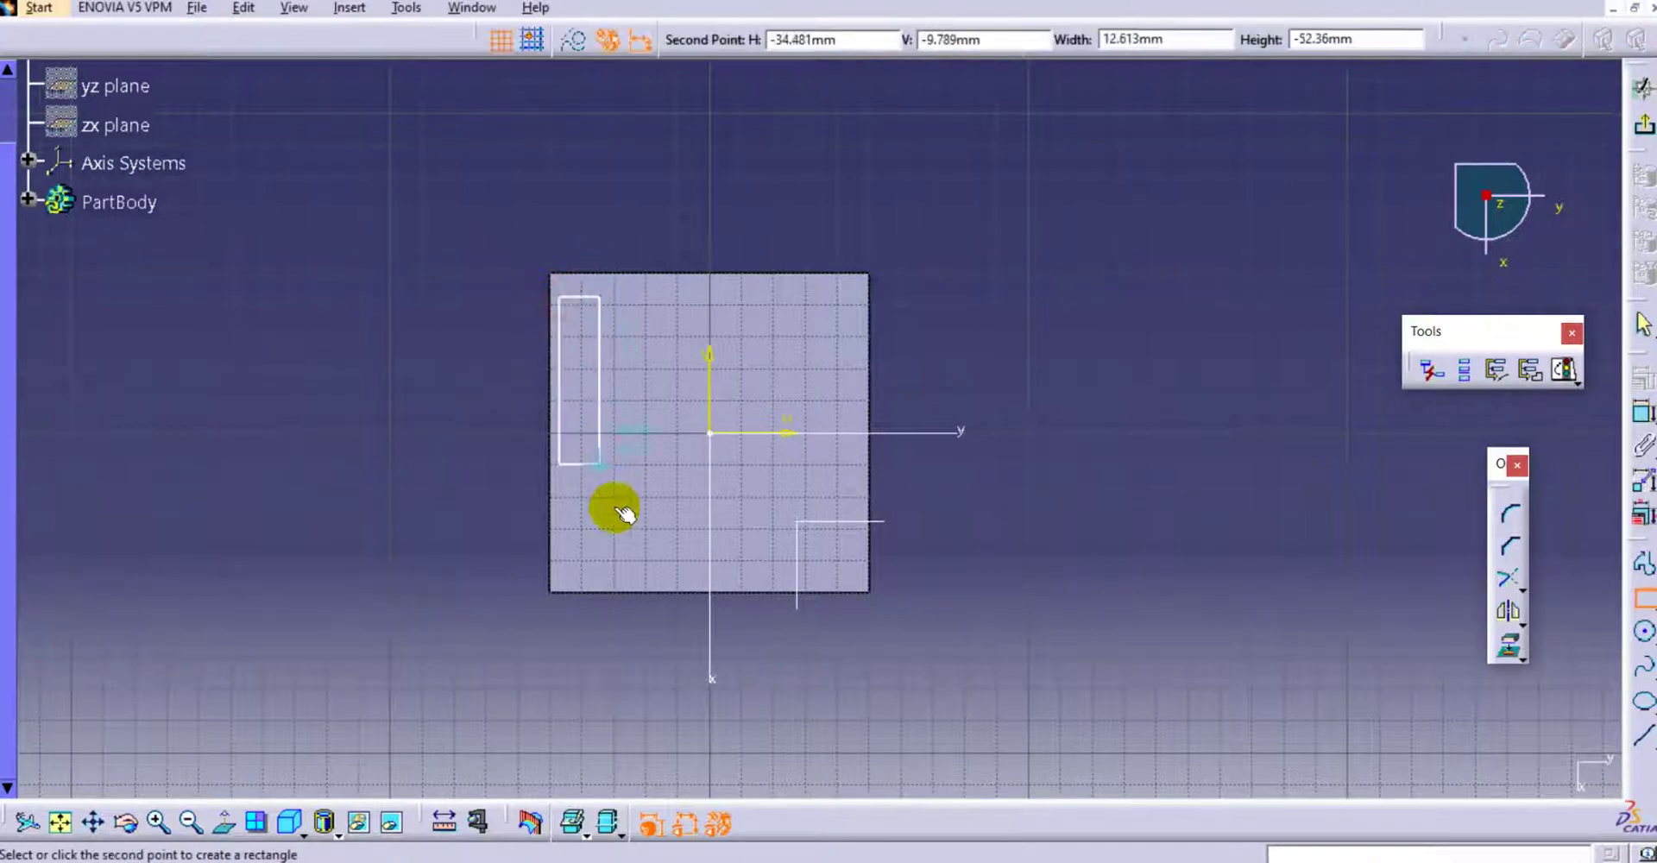
pyautogui.click(629, 564)
pyautogui.click(1644, 413)
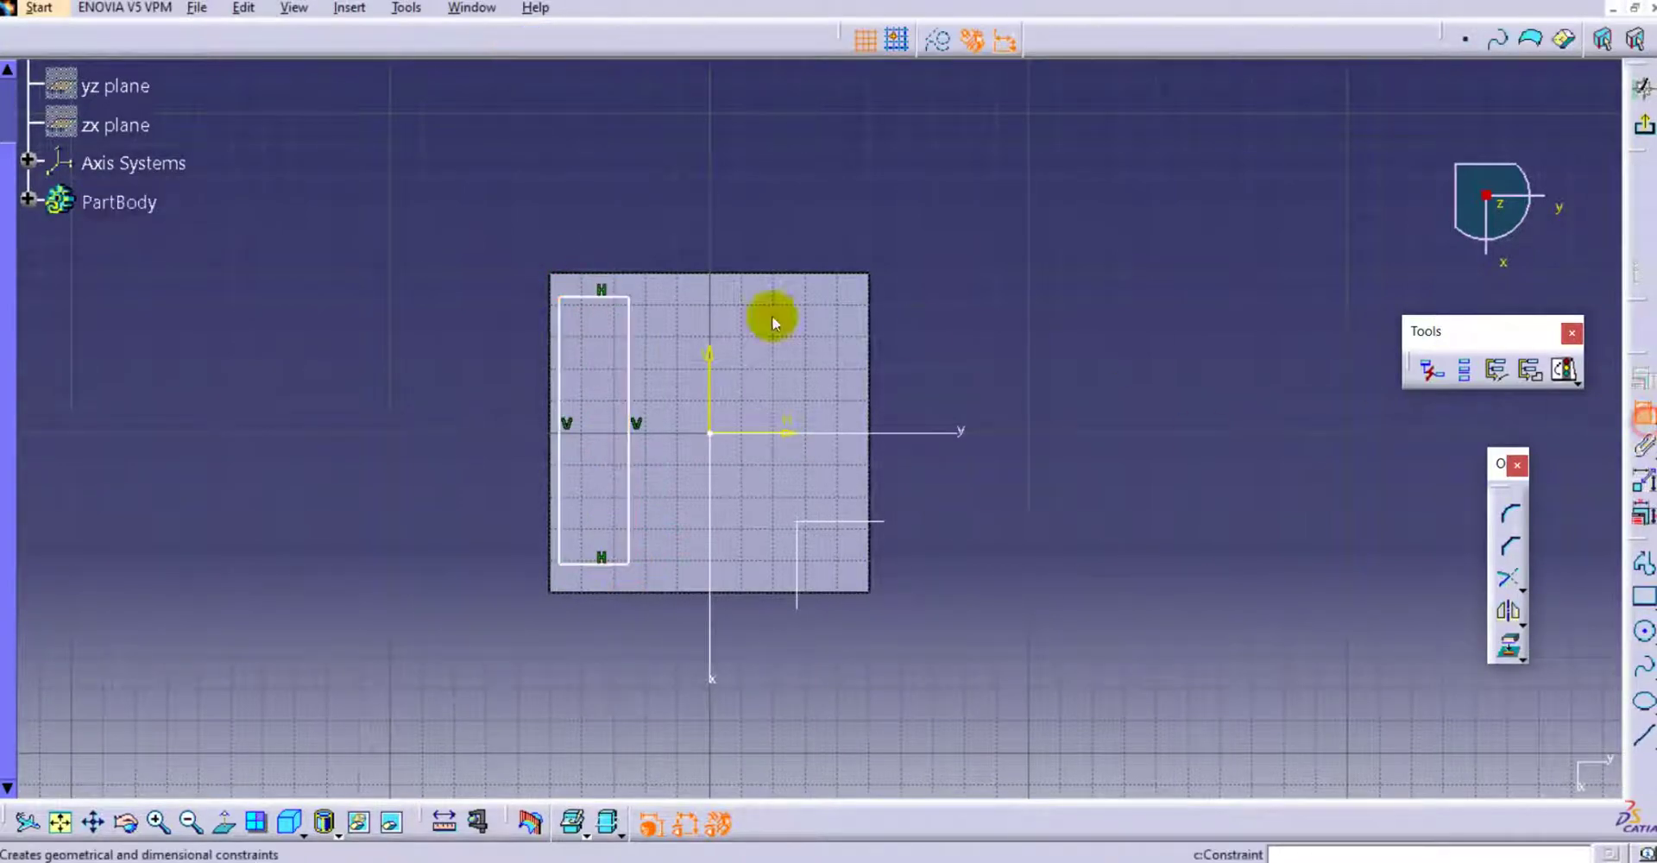
pyautogui.click(565, 356)
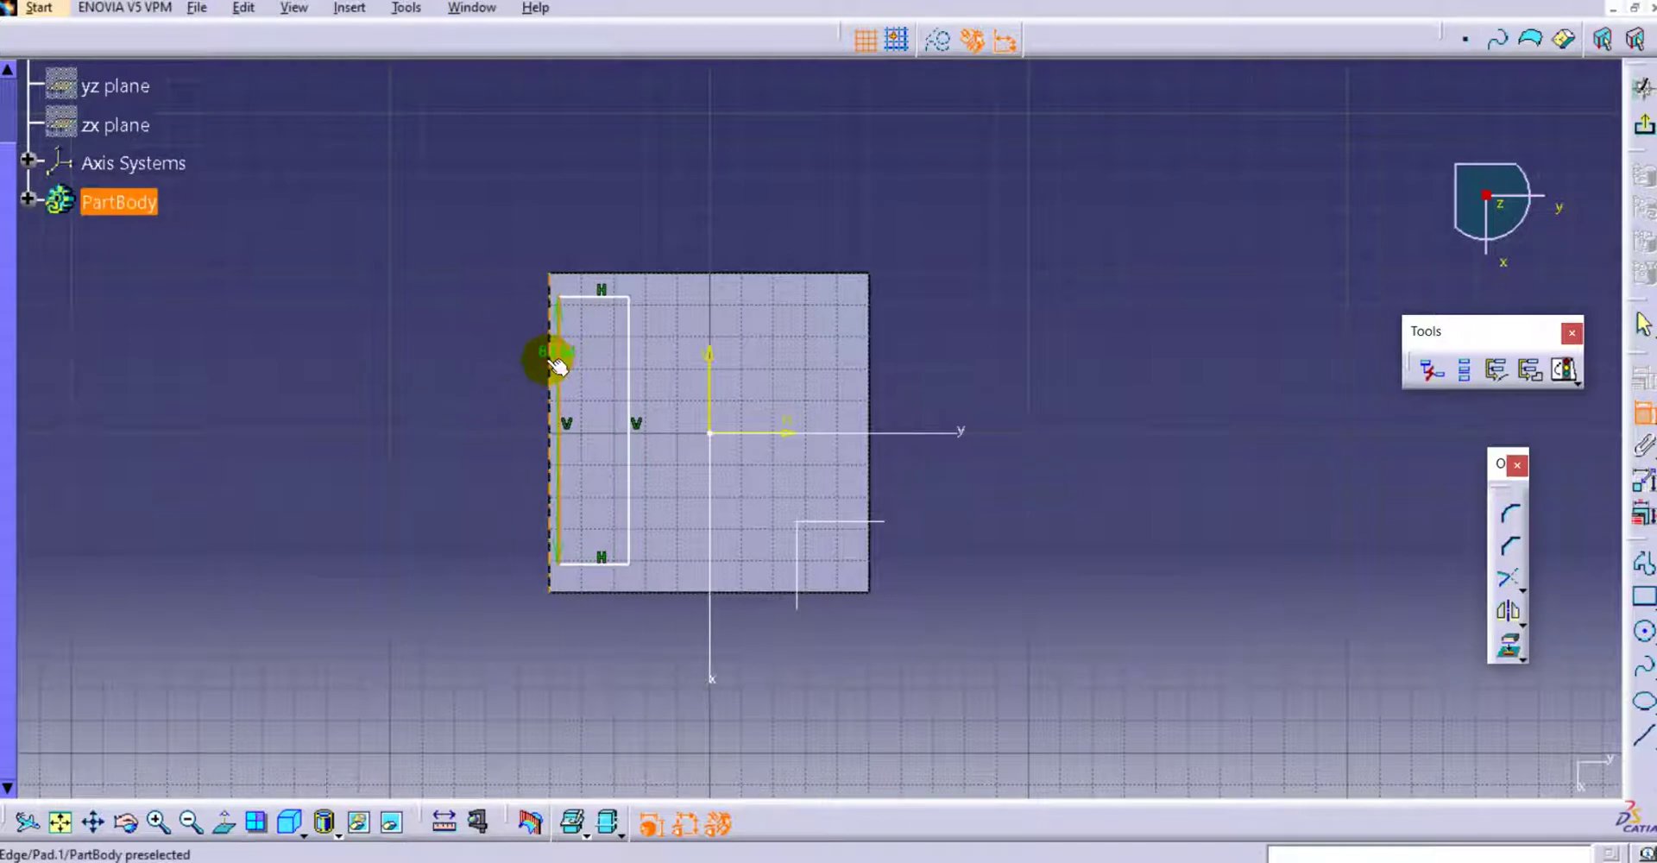
pyautogui.rightClick(370, 337)
pyautogui.click(434, 513)
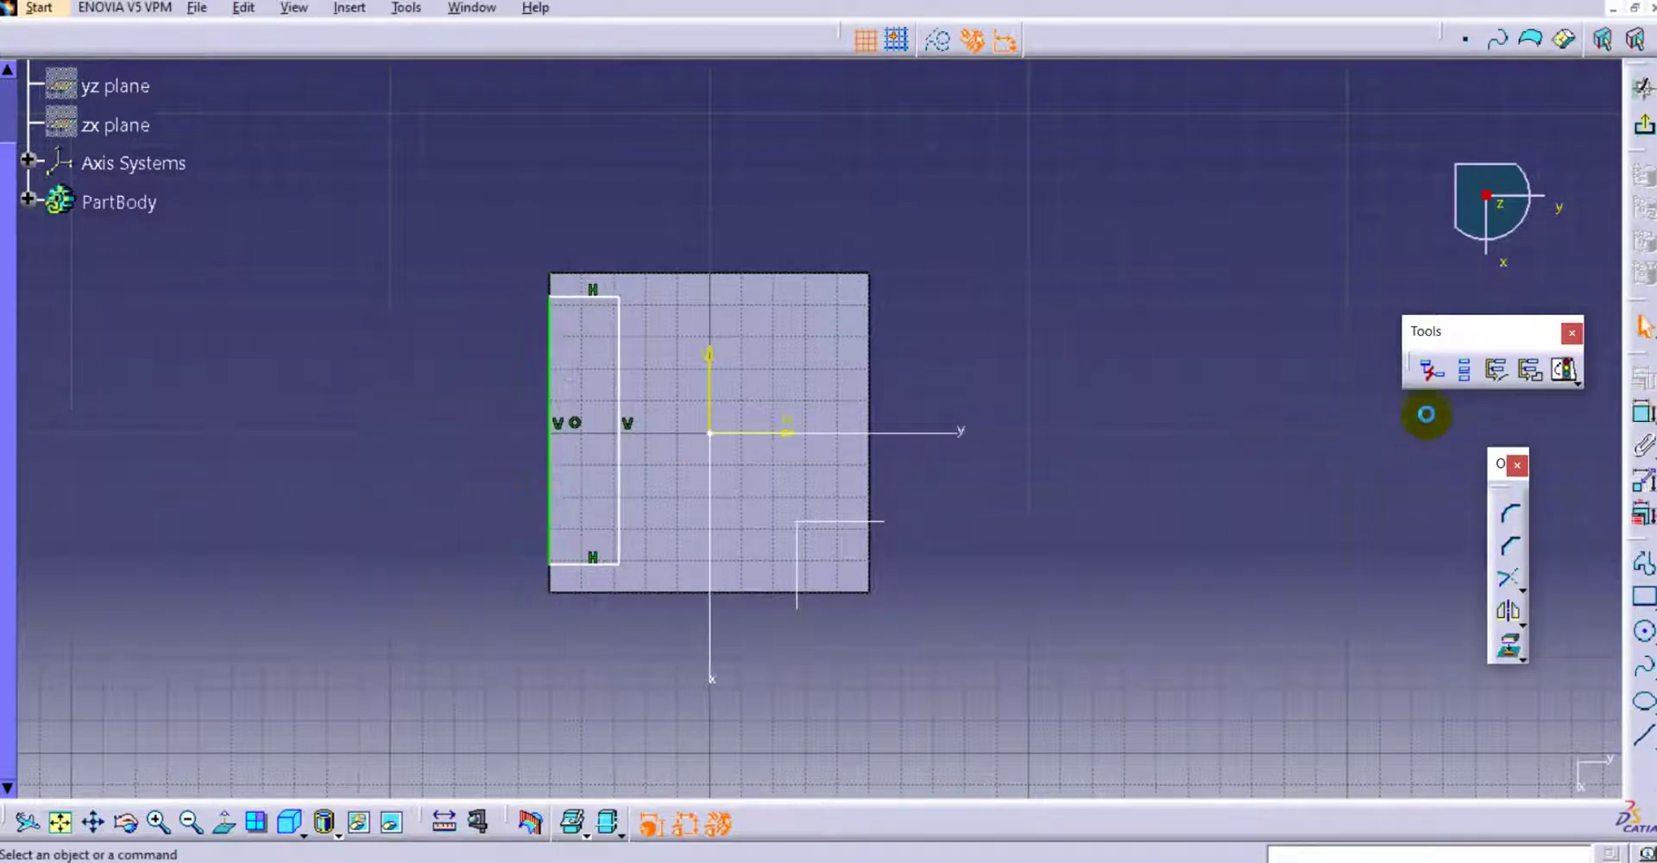
# Make the strip's top and bottom lines coincide with the pad's edges
pyautogui.click(577, 296)
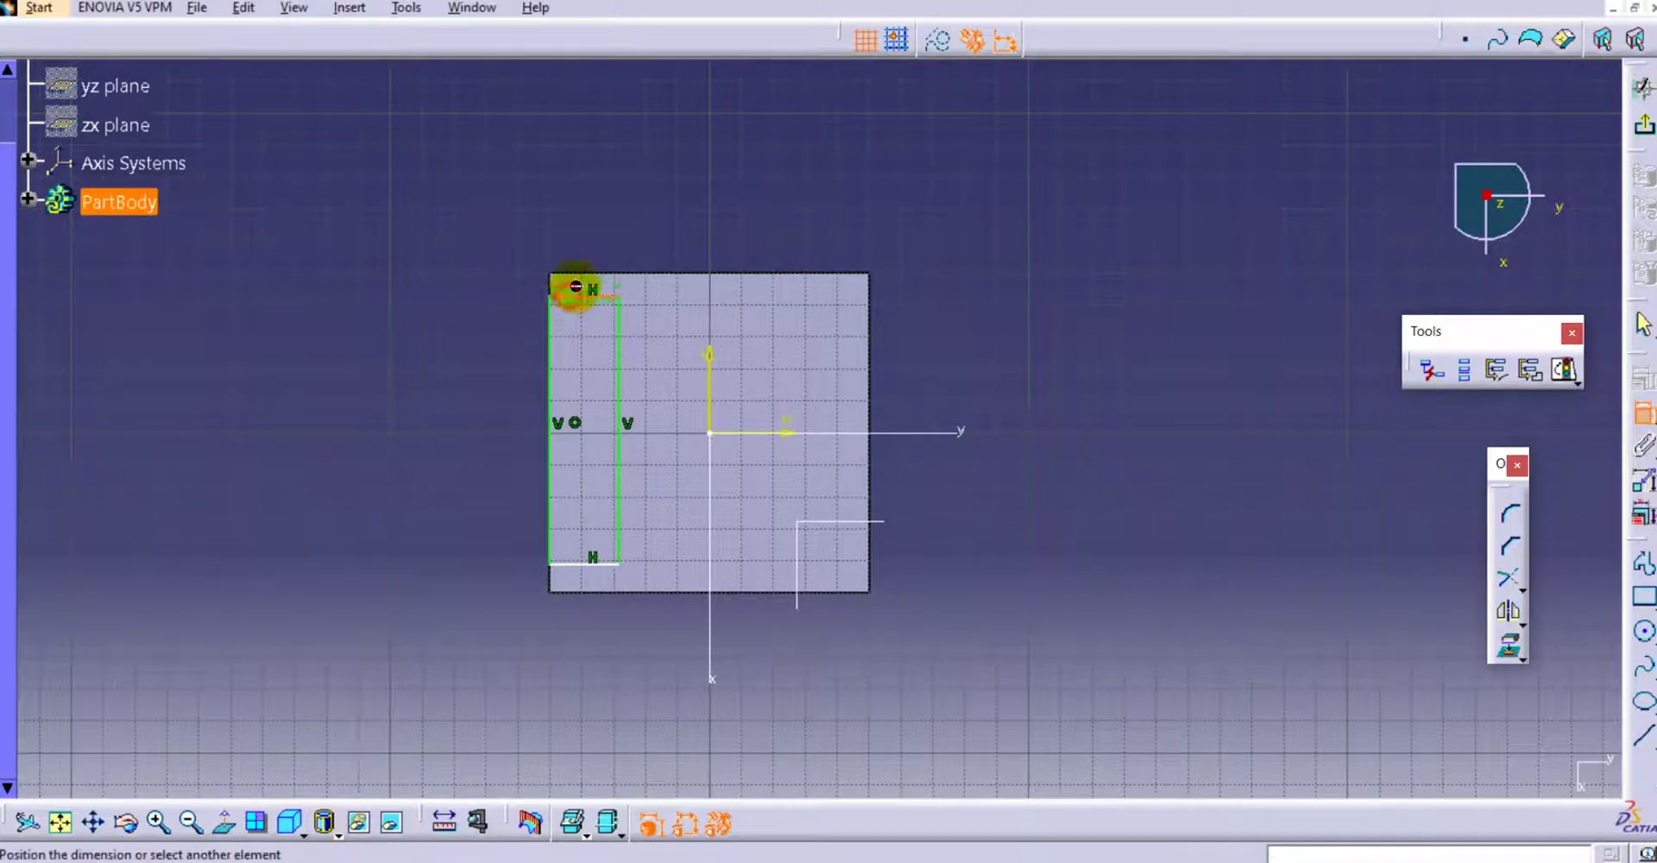
pyautogui.click(587, 278)
pyautogui.rightClick(452, 257)
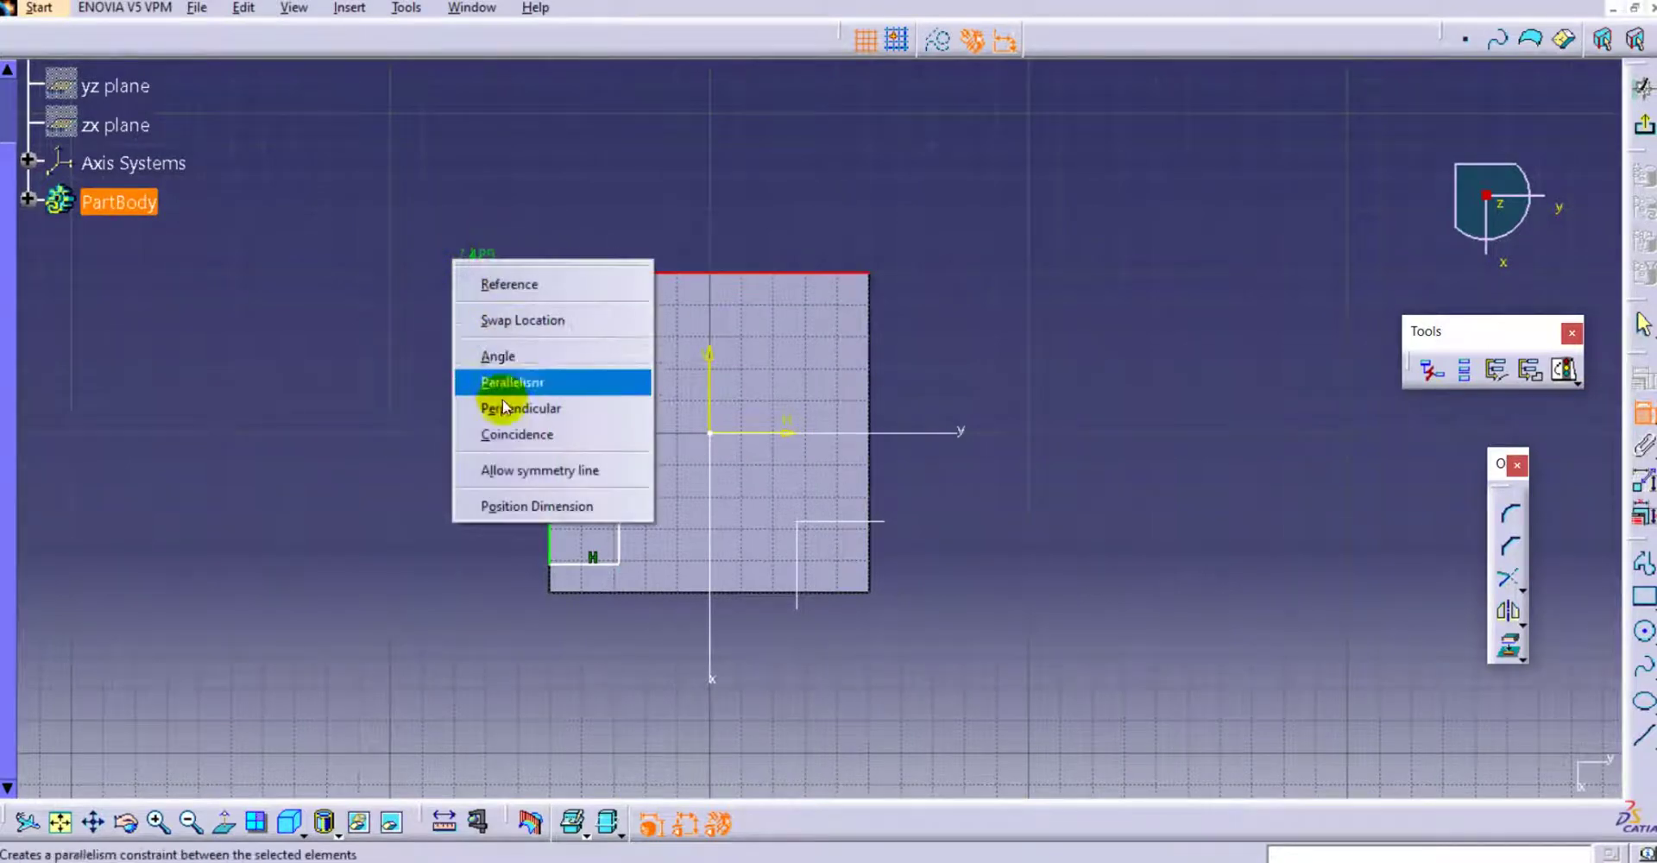
pyautogui.click(513, 434)
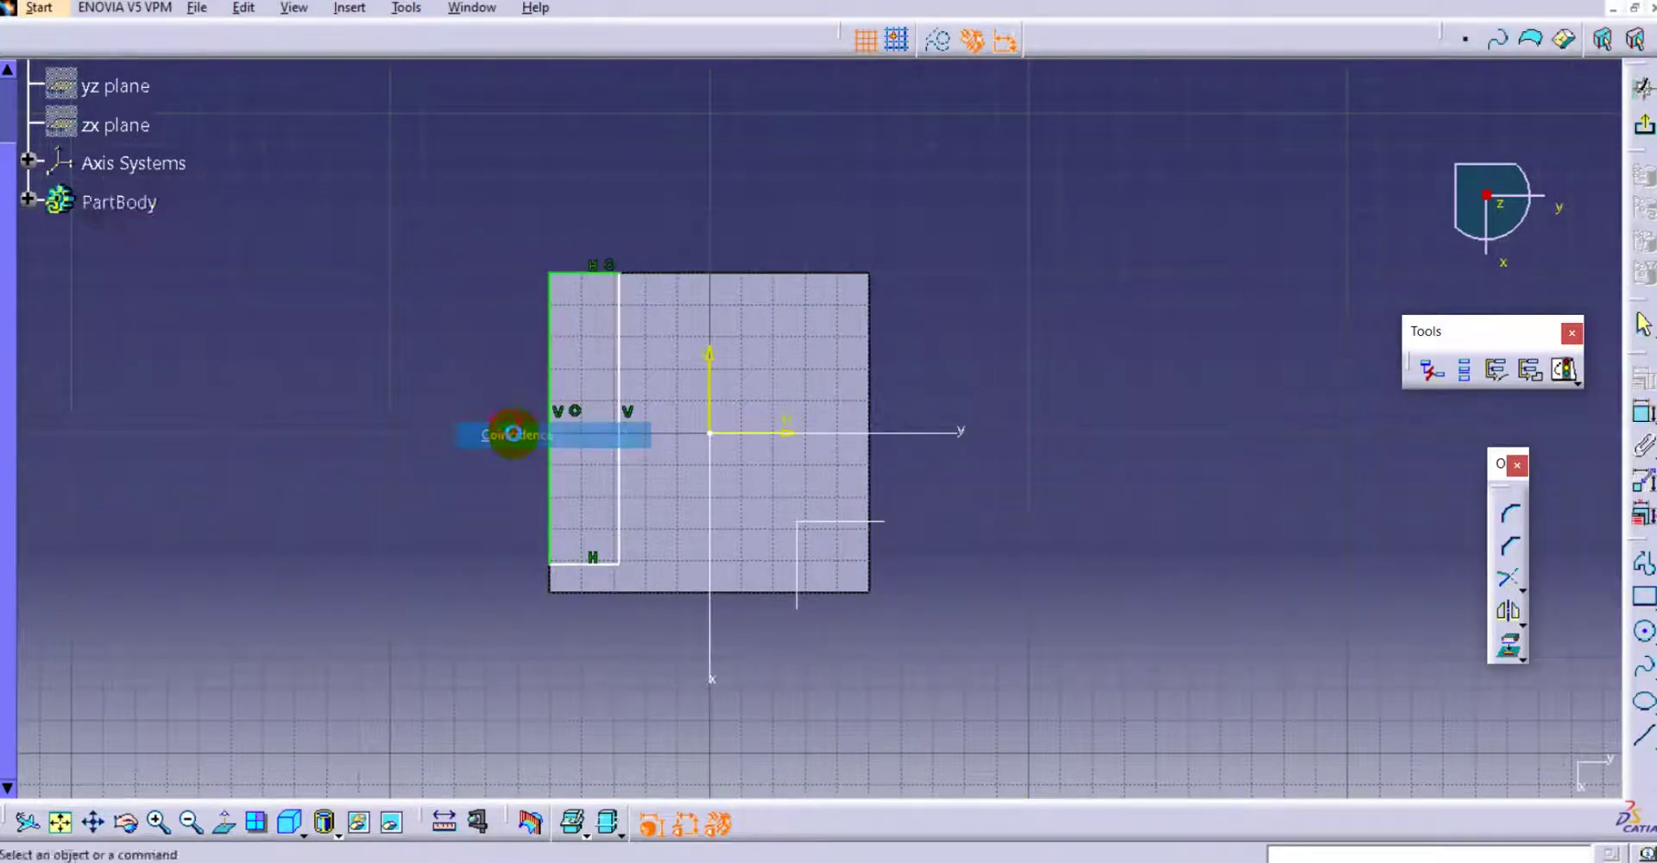
pyautogui.click(1644, 412)
pyautogui.click(587, 565)
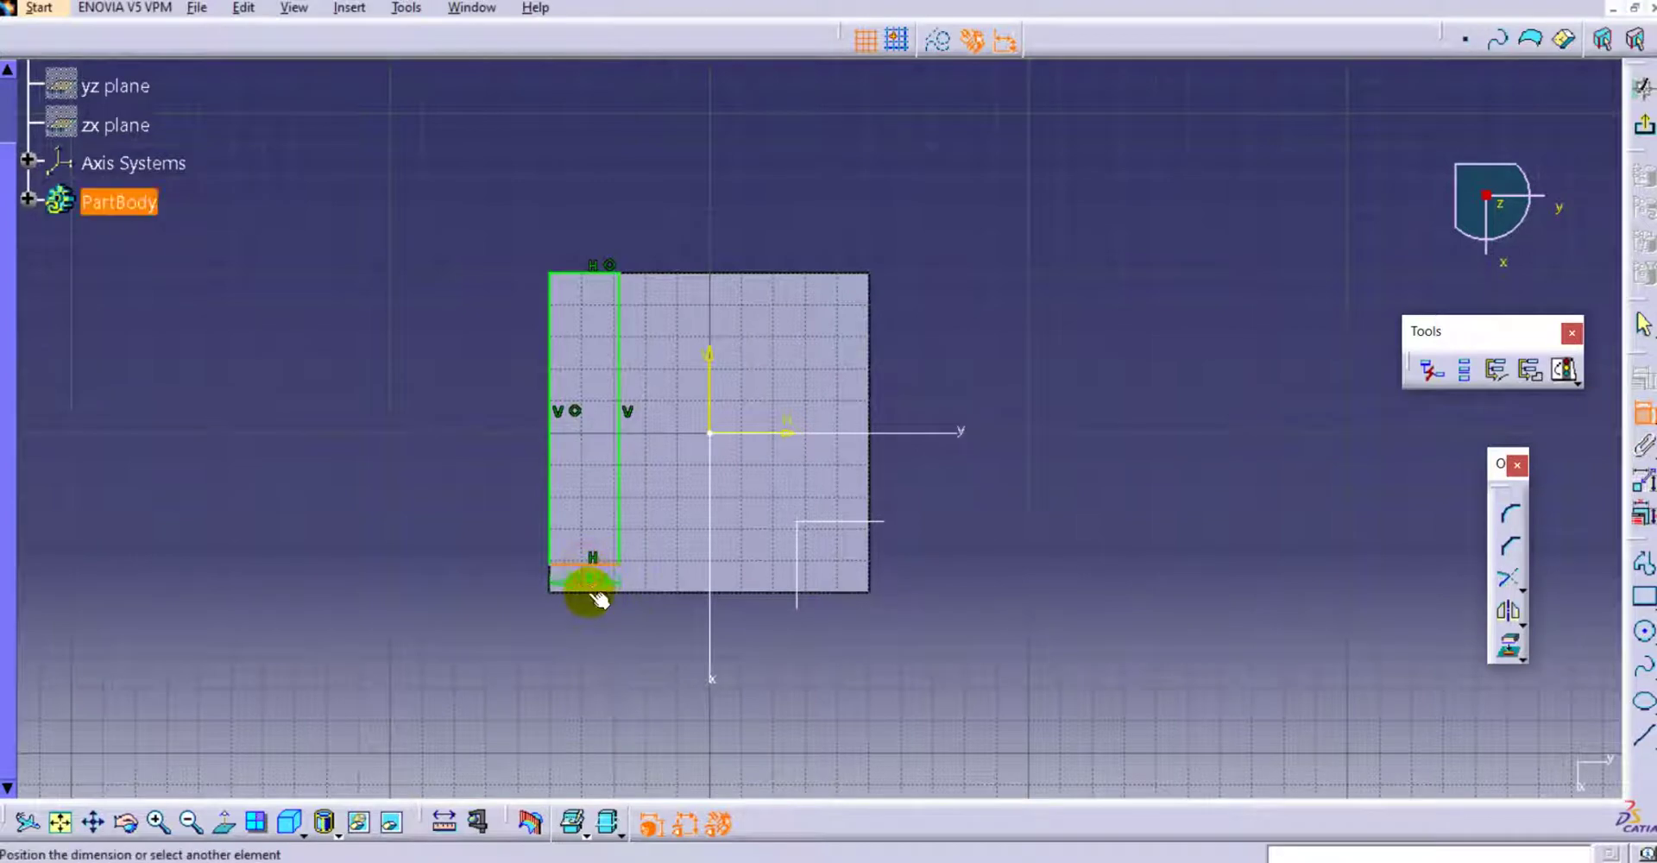
pyautogui.click(592, 592)
pyautogui.rightClick(372, 533)
pyautogui.click(431, 711)
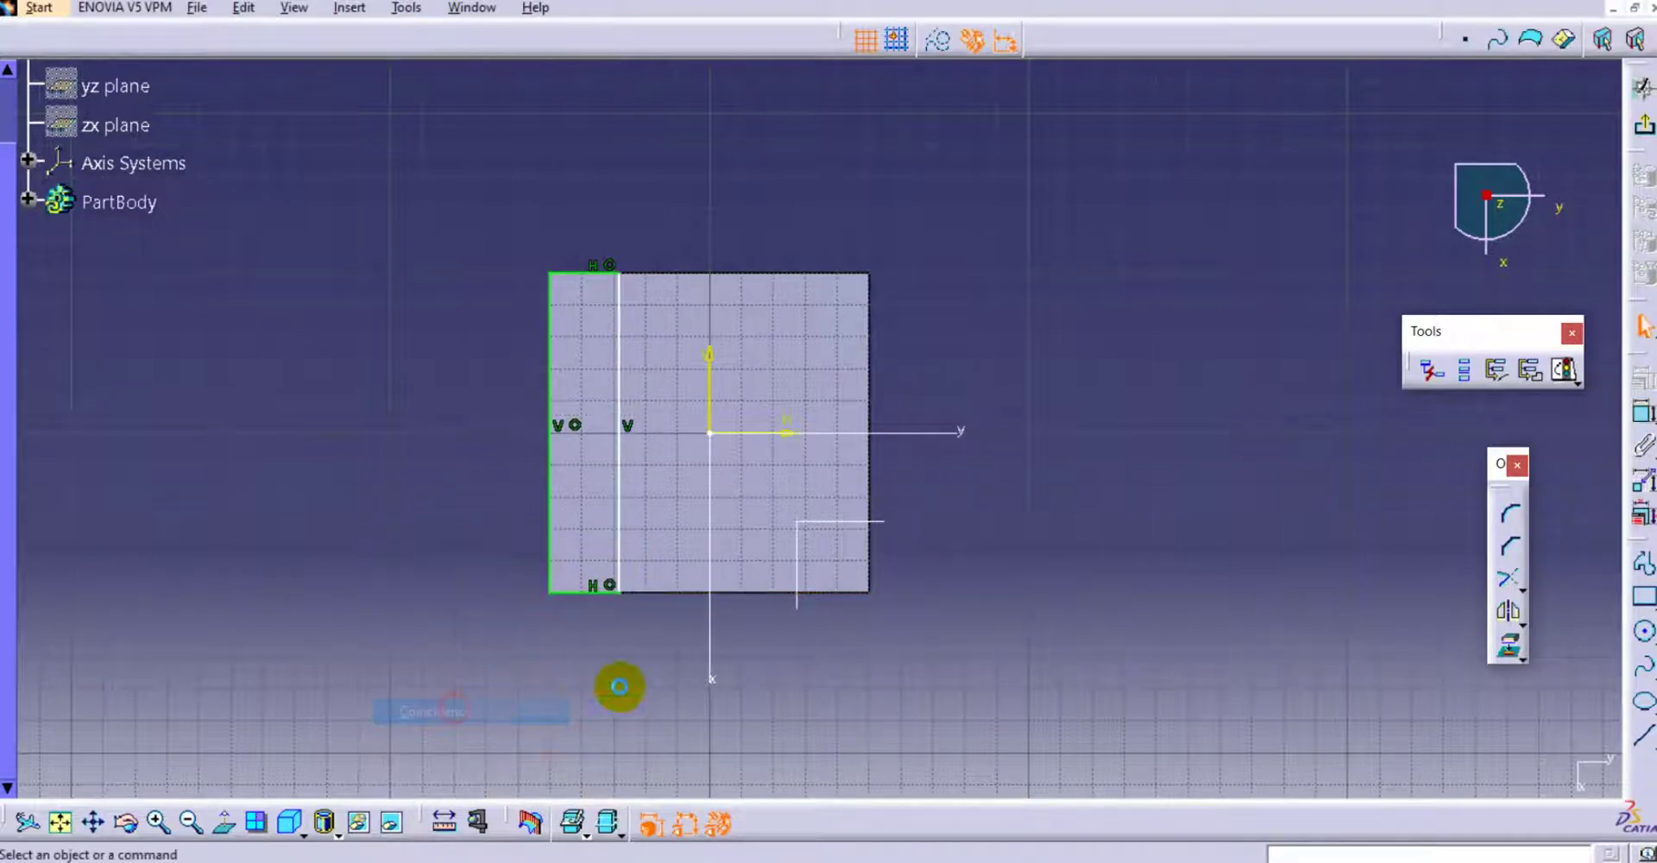
# Set the strip width to 20 and exit the sketch
pyautogui.click(1644, 412)
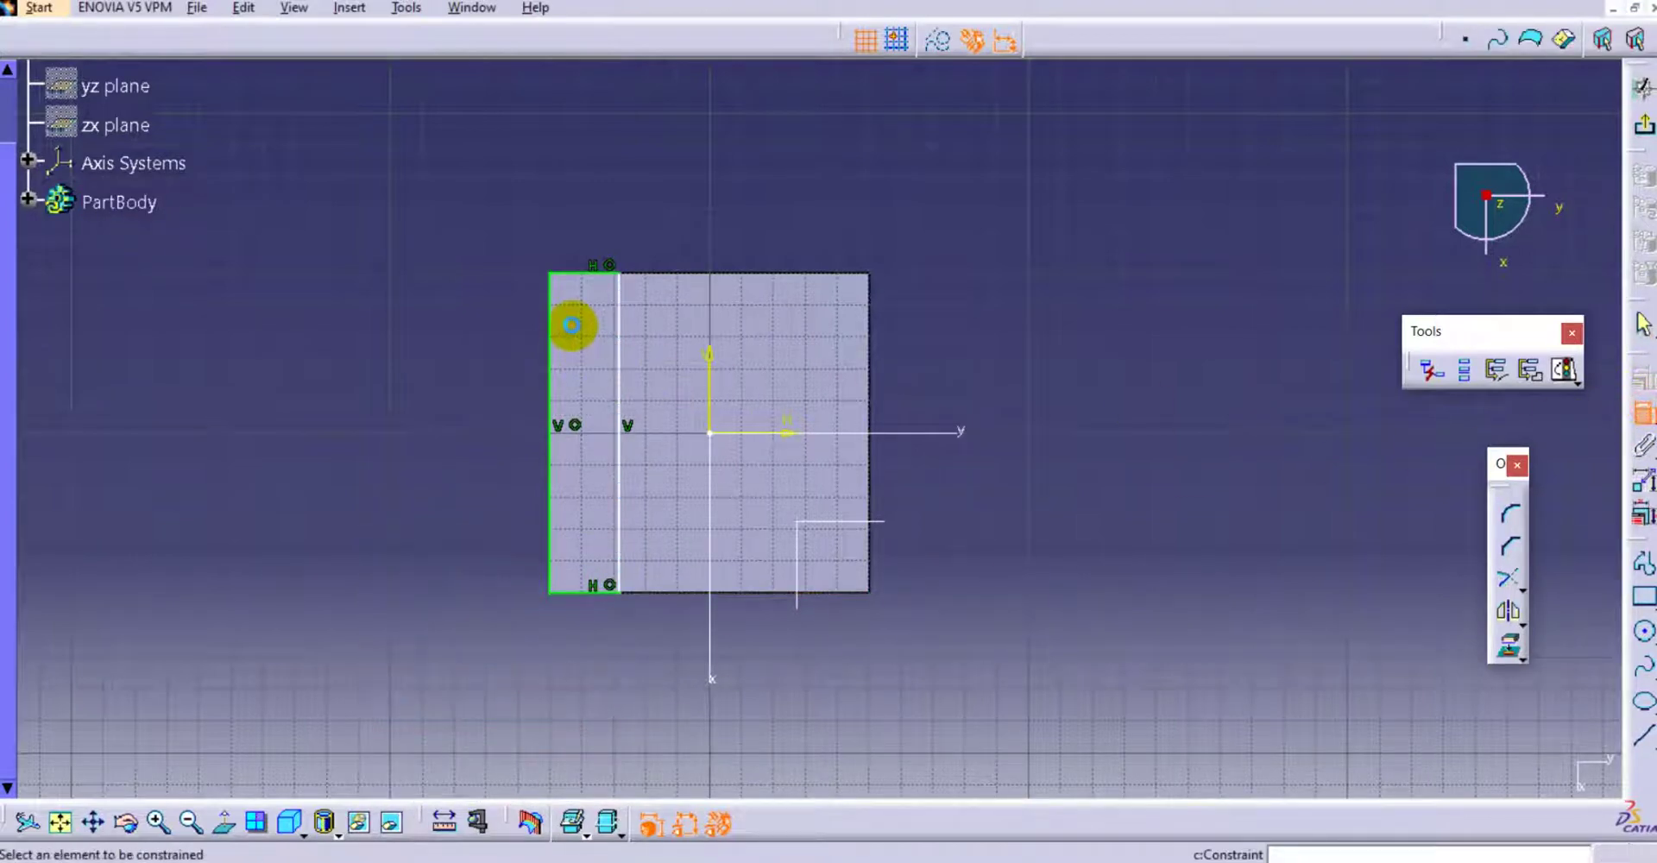
pyautogui.click(592, 273)
pyautogui.click(609, 195)
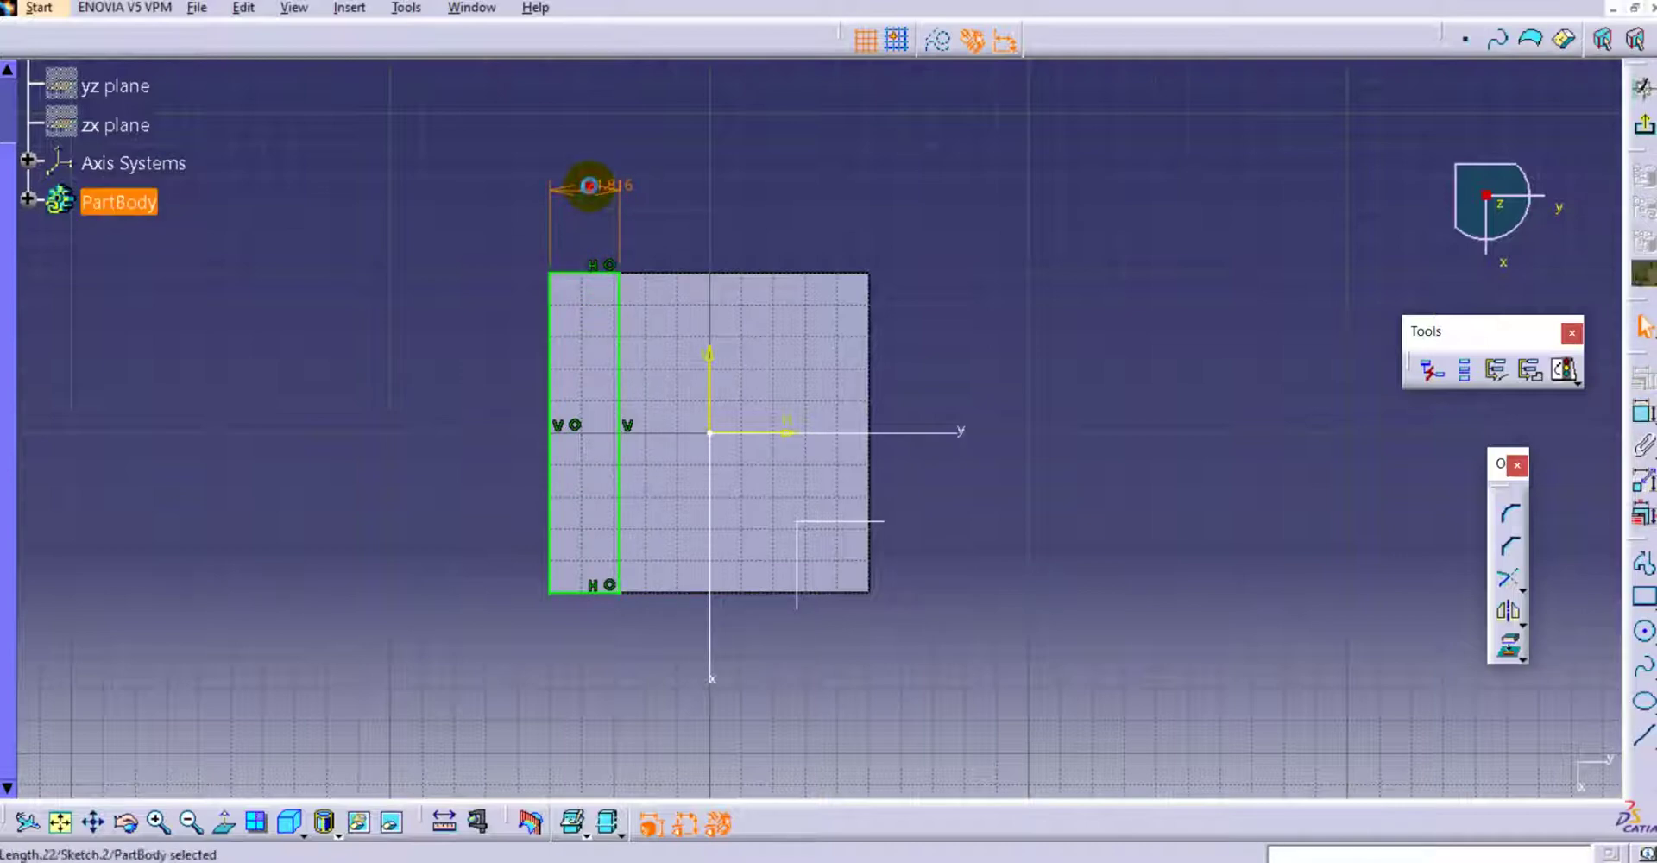
pyautogui.doubleClick(608, 186)
pyautogui.write('20')
pyautogui.press('Return')
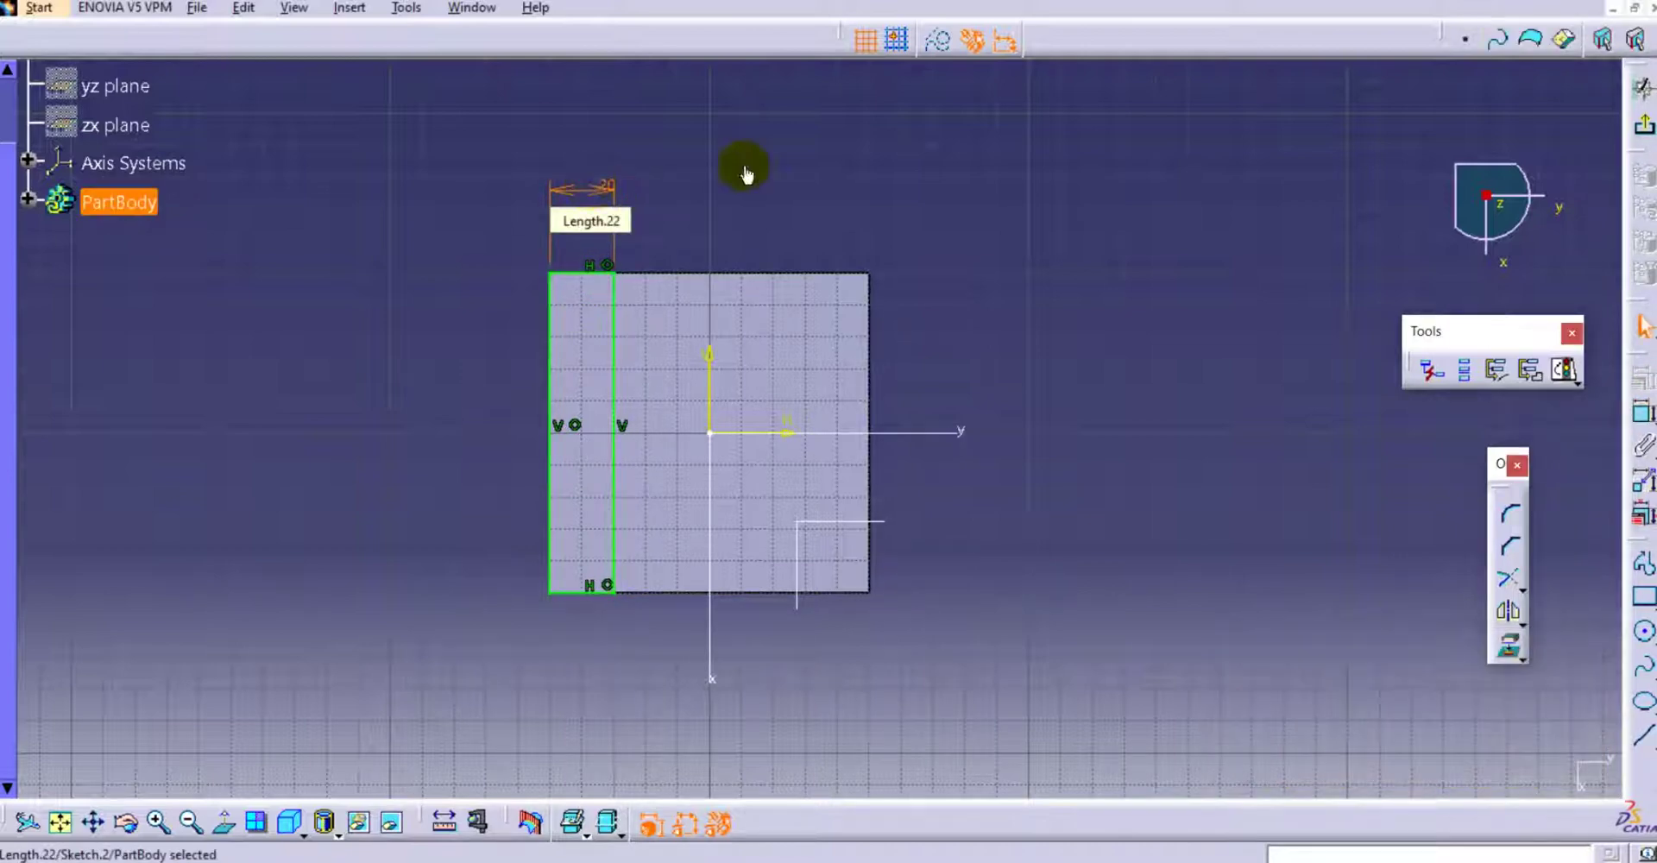
pyautogui.click(1642, 126)
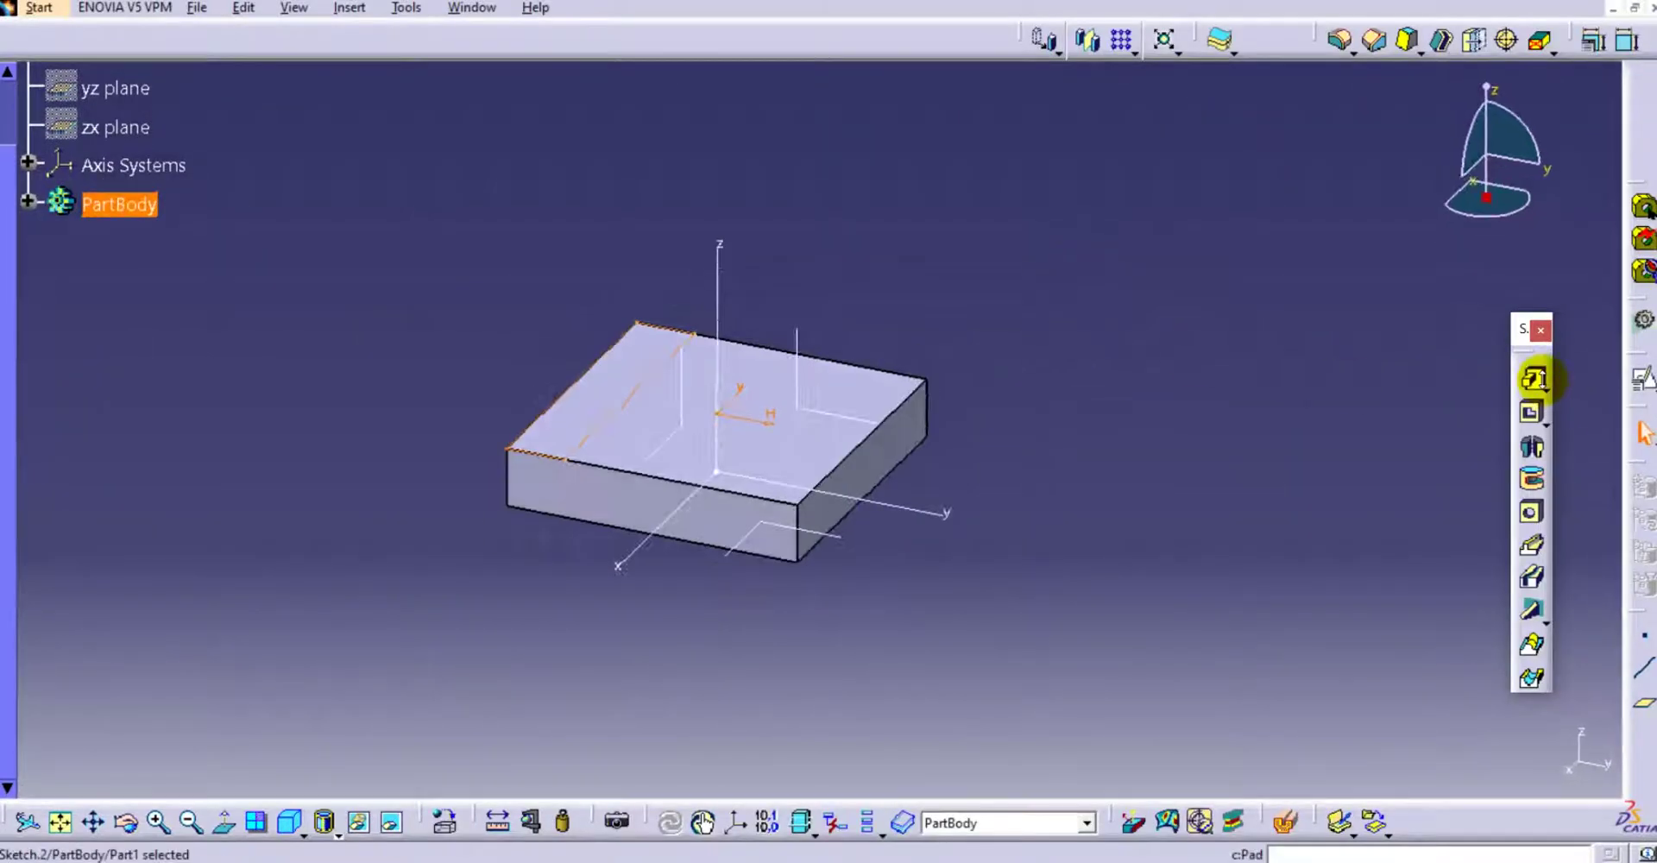
# Pad the strip sketch 100 mm upward into a wall
pyautogui.click(1530, 377)
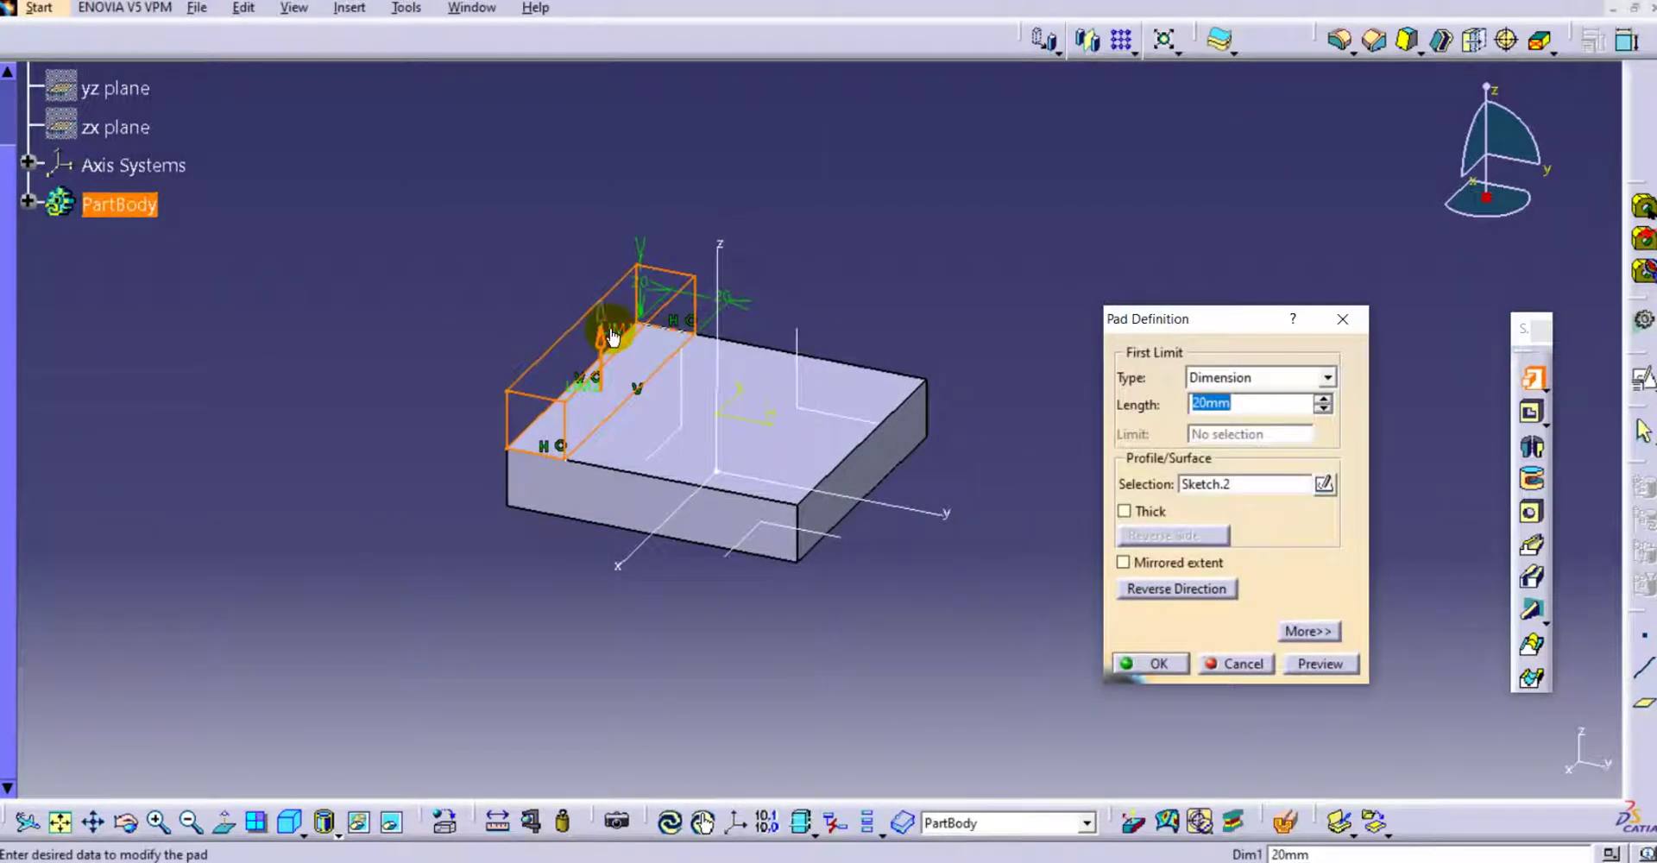
pyautogui.moveTo(610, 350); pyautogui.dragTo(615, 177)
pyautogui.doubleClick(1269, 403)
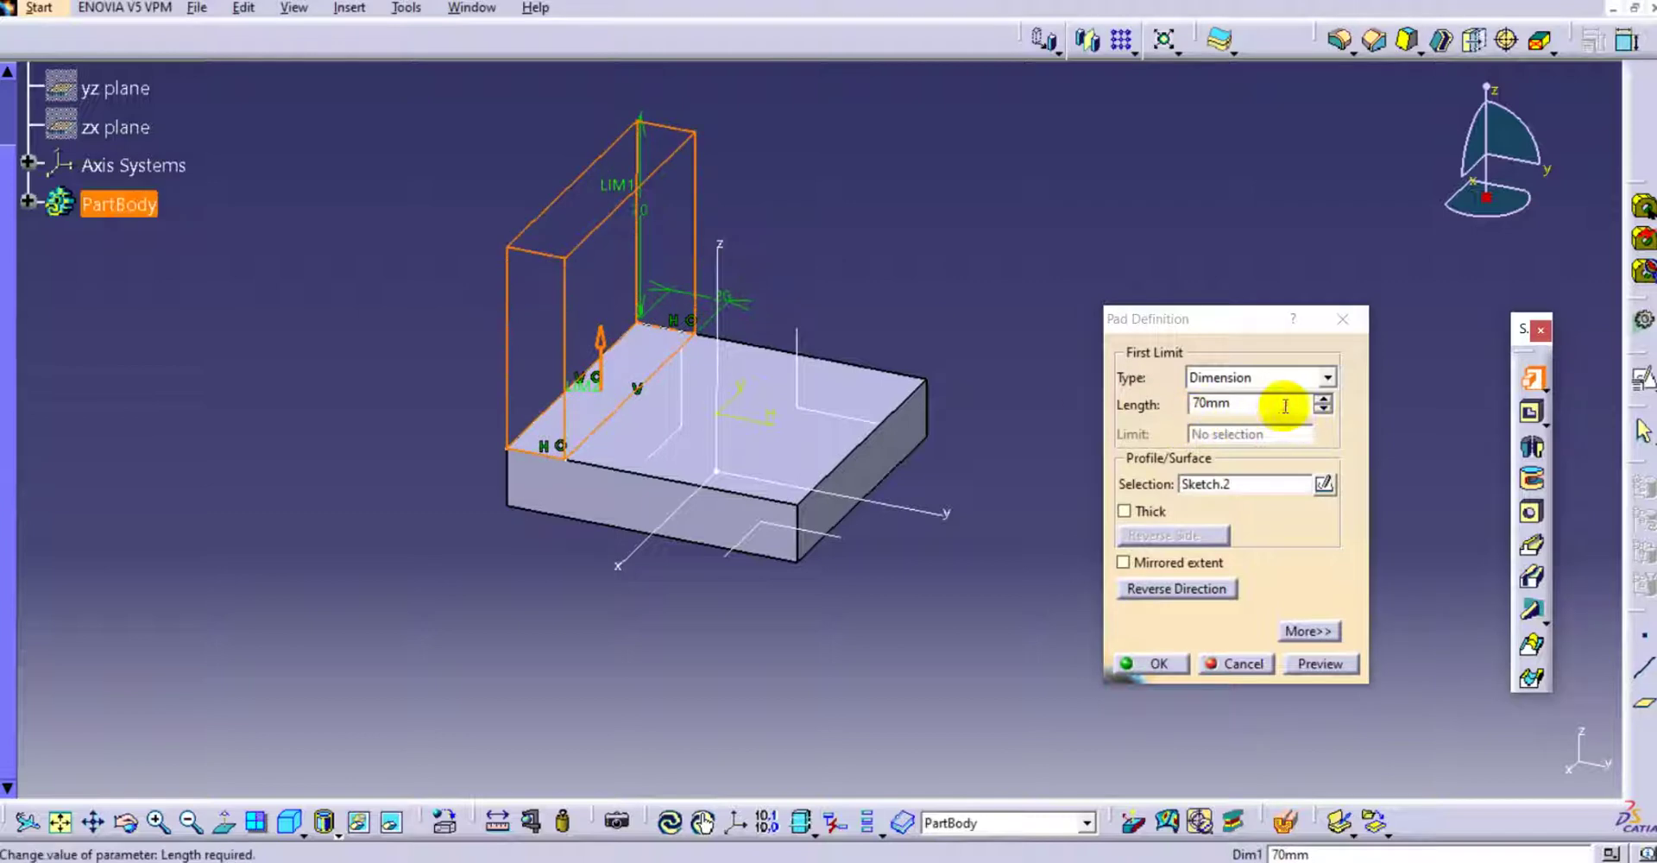
pyautogui.write('100')
pyautogui.click(1059, 371)
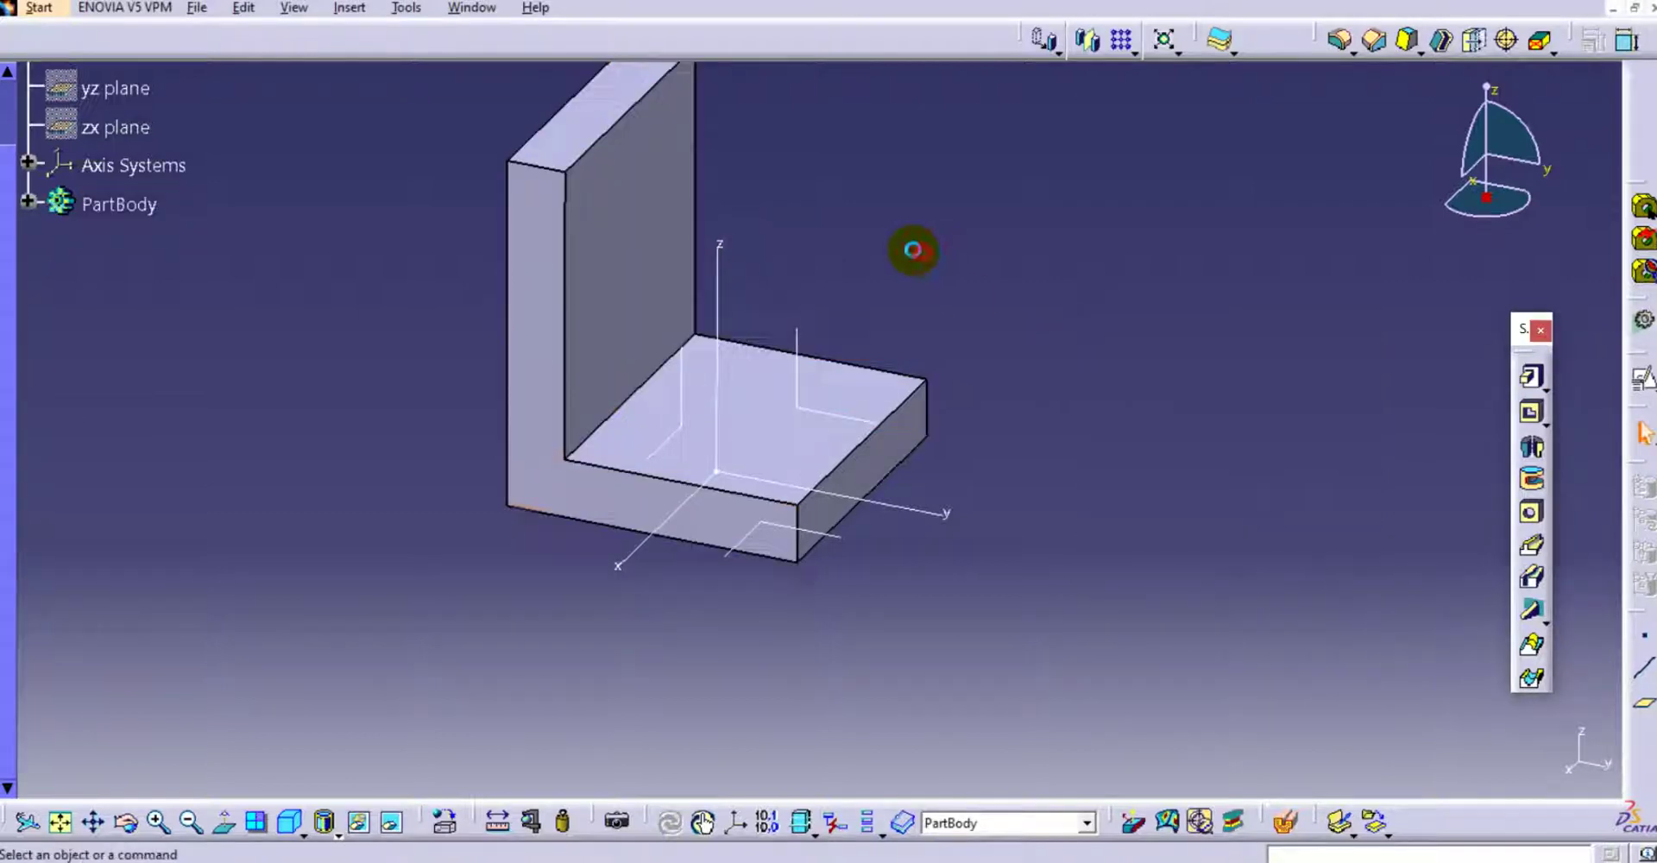
# Expand the feature tree and review Pad.2's definition, then close it
pyautogui.moveTo(913, 252); pyautogui.dragTo(906, 347, button='middle')
pyautogui.moveTo(33, 204); pyautogui.dragTo(12, 281)
pyautogui.click(11, 277)
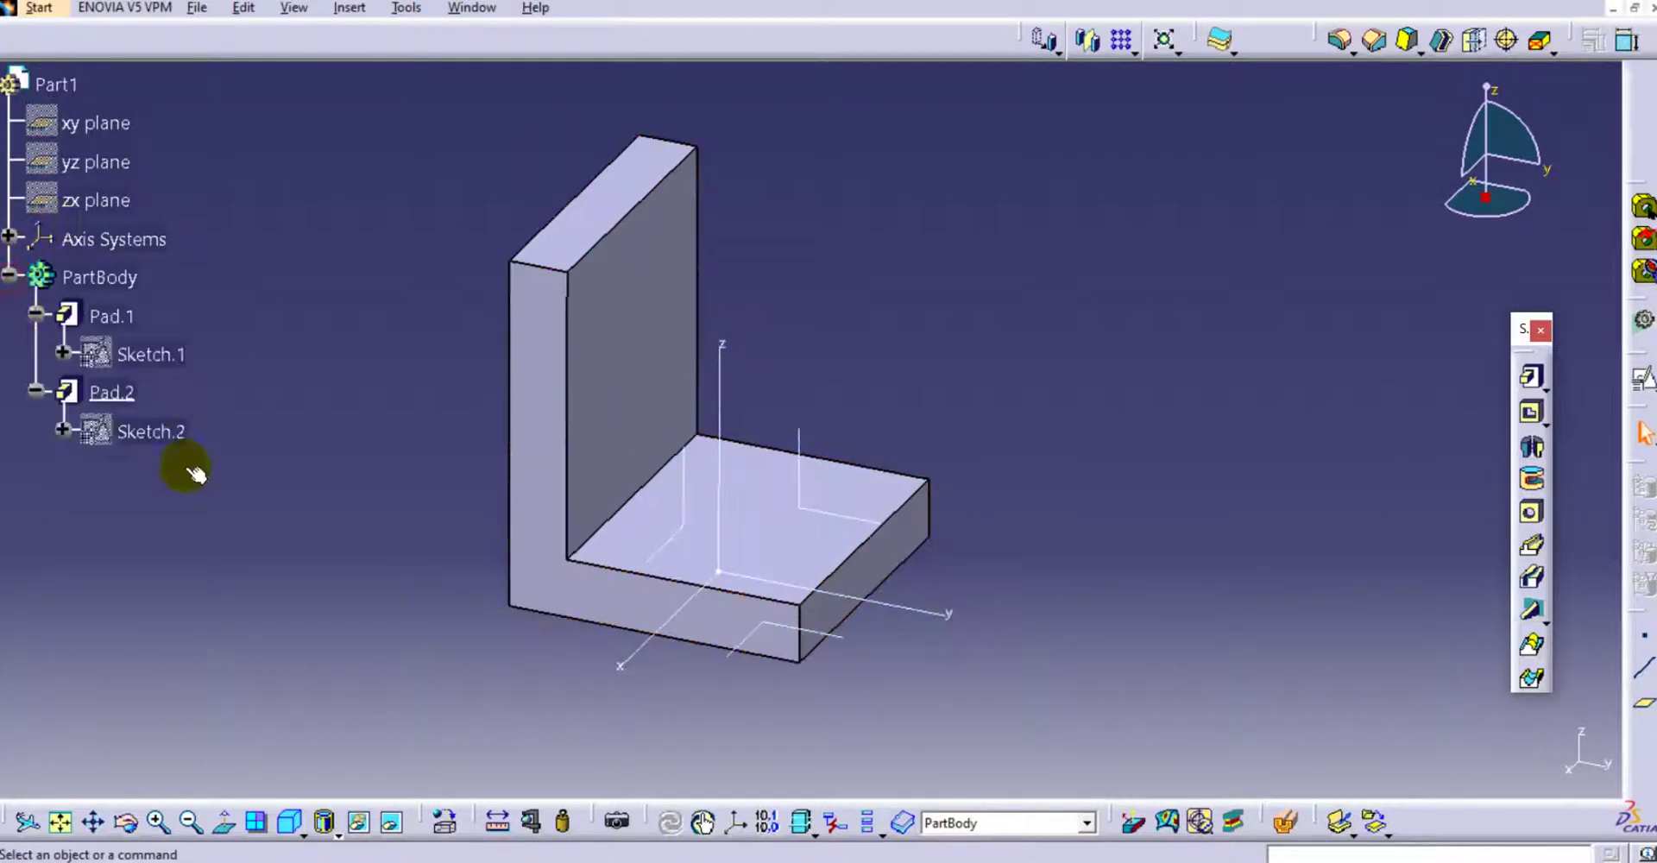
pyautogui.doubleClick(114, 395)
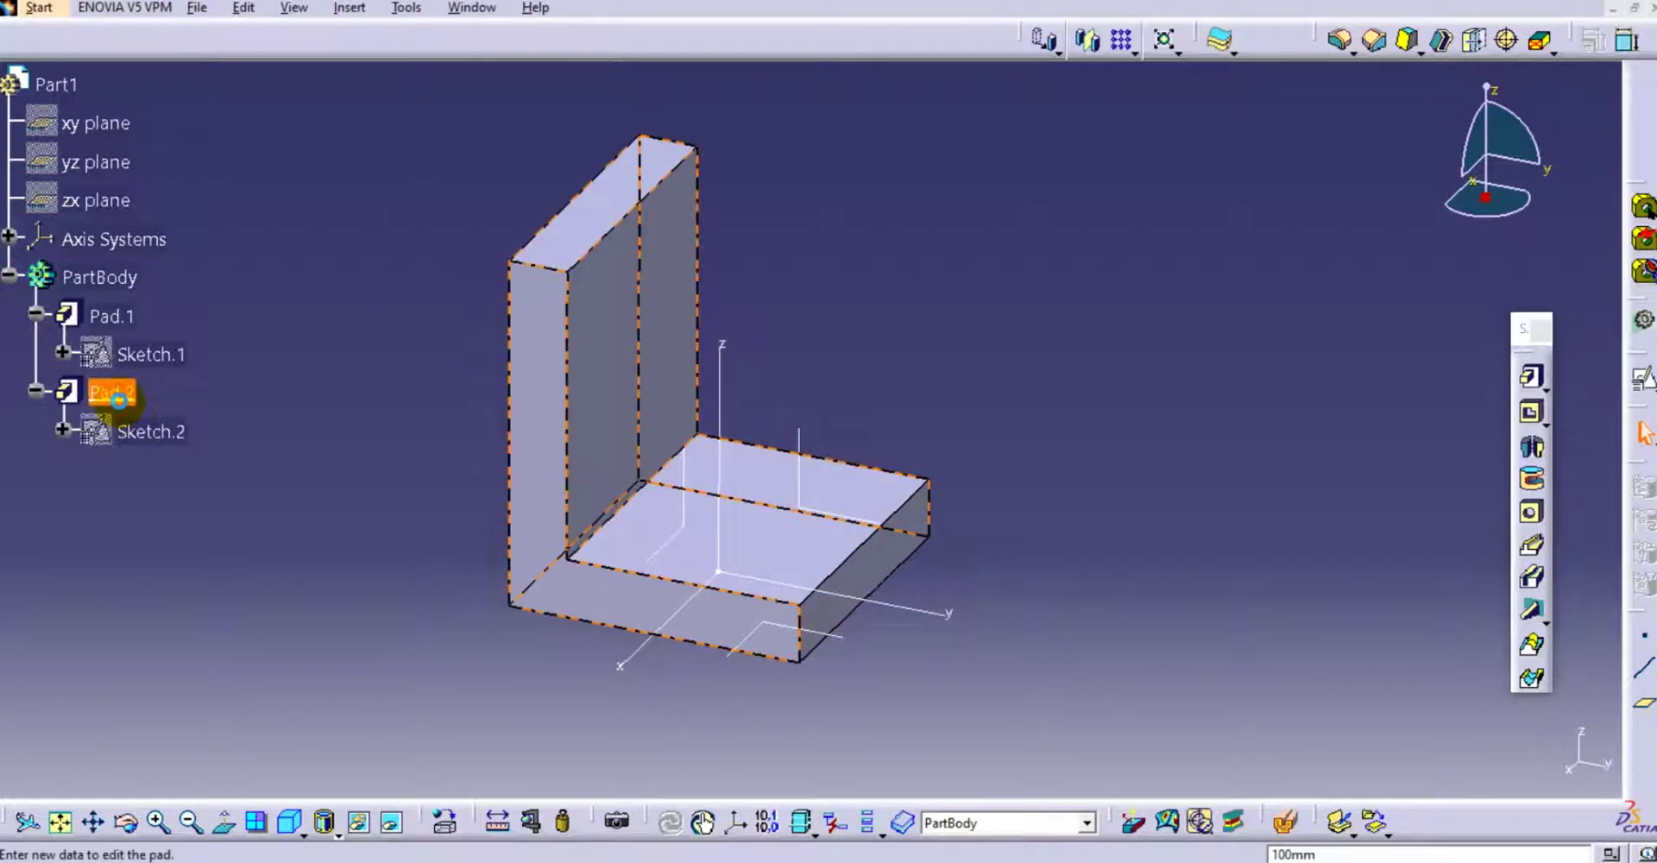
pyautogui.click(1039, 490)
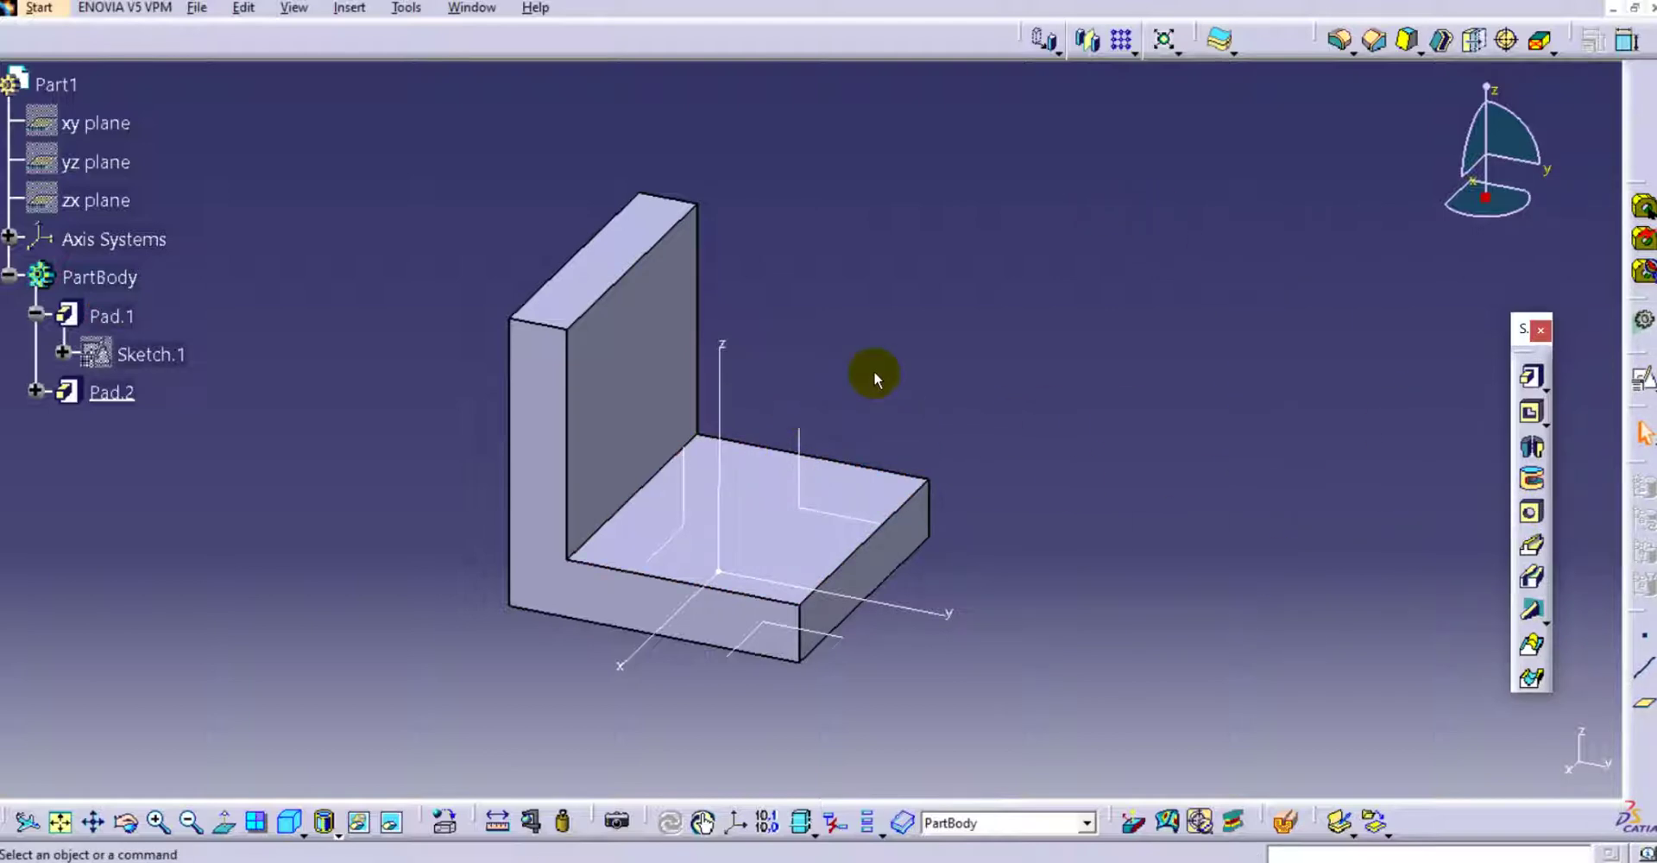
pyautogui.moveTo(858, 388); pyautogui.dragTo(866, 423, button='middle')
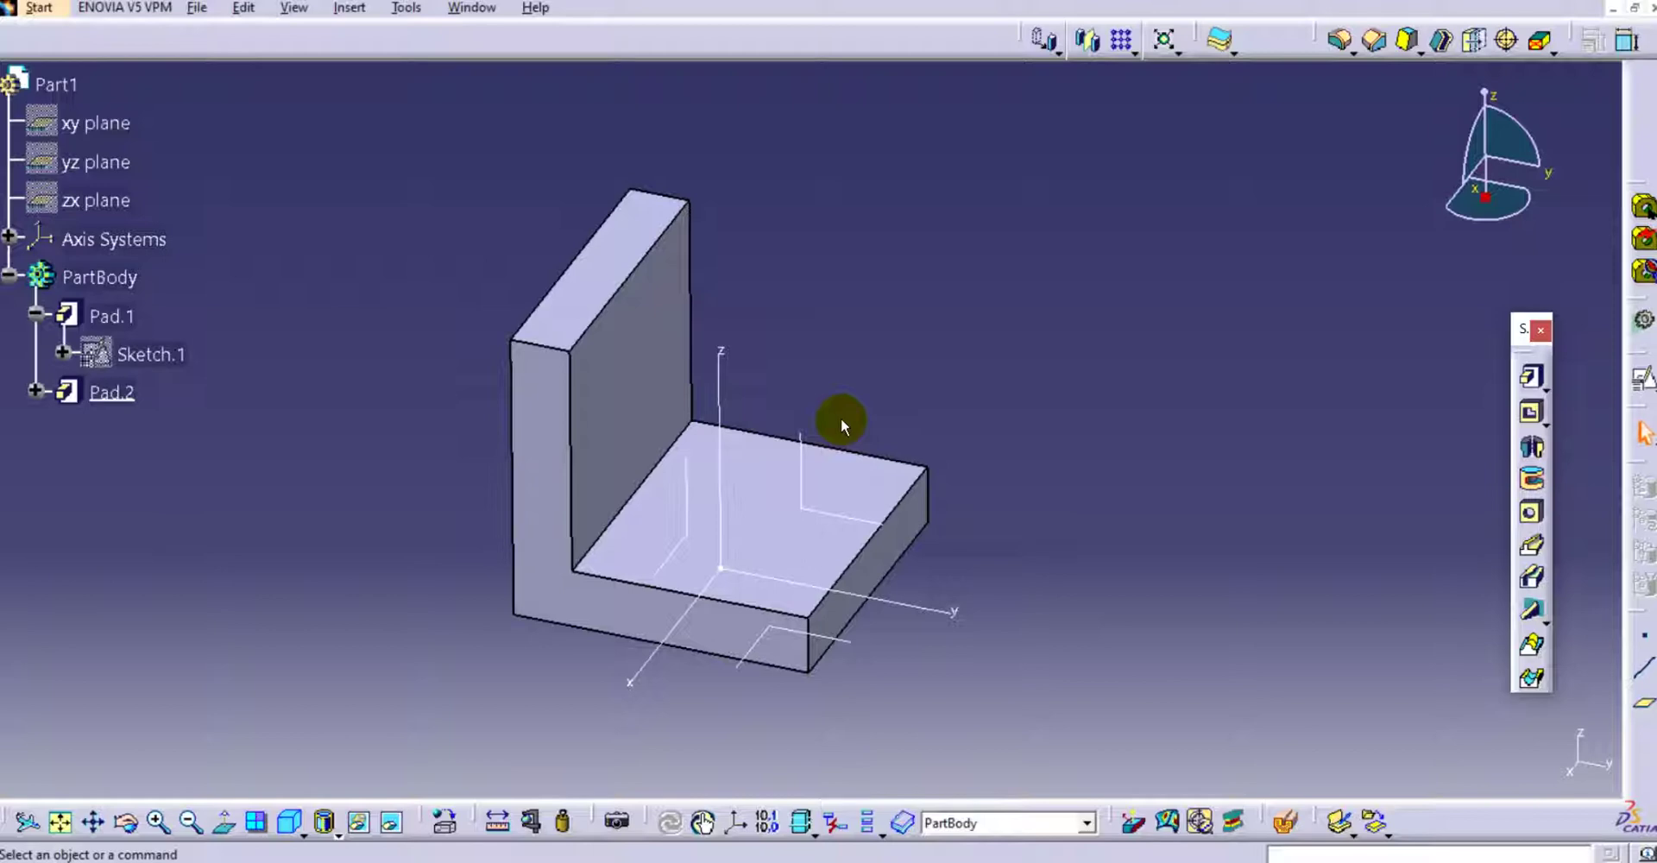
# Create Plane.1 offset -32 mm from the L-part's outer face
pyautogui.click(1644, 701)
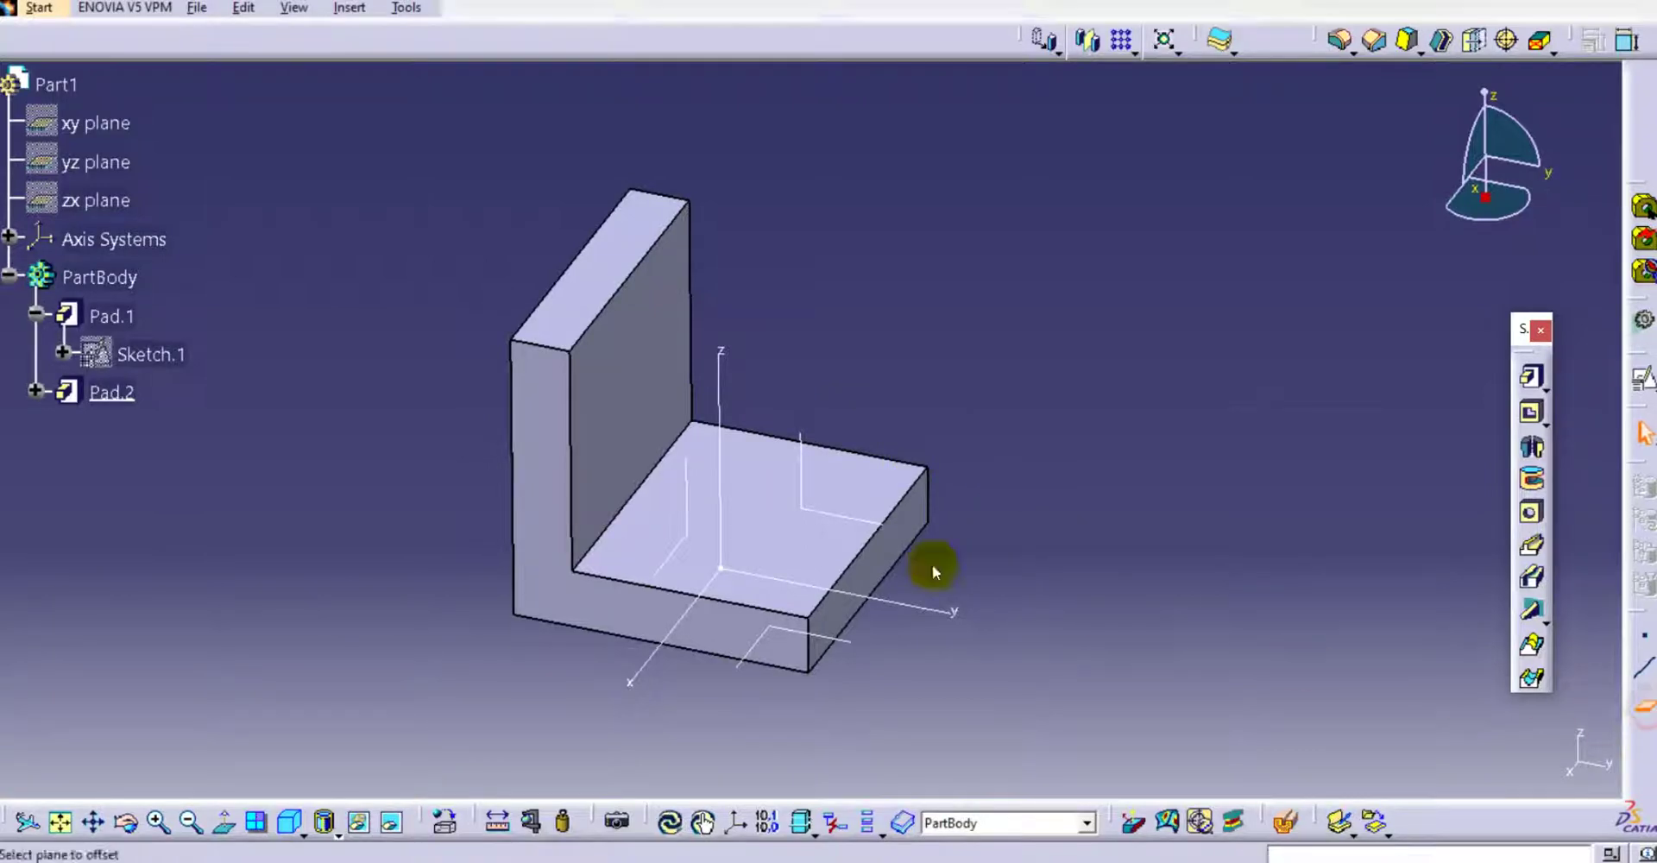
pyautogui.click(553, 539)
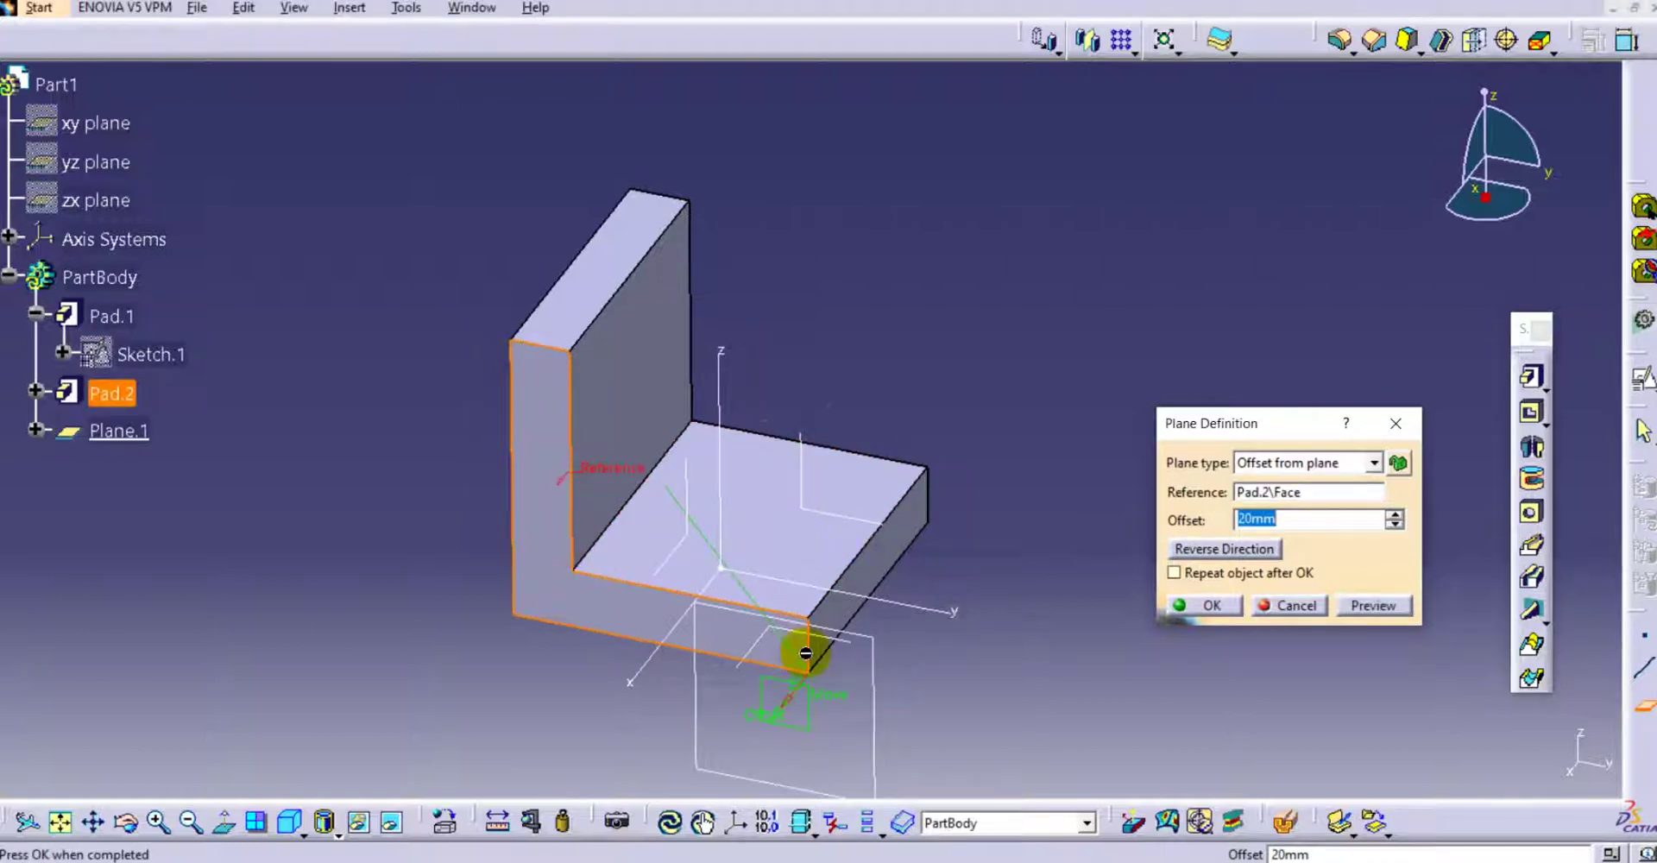
pyautogui.moveTo(803, 651); pyautogui.dragTo(636, 634, button='middle')
pyautogui.moveTo(637, 635); pyautogui.dragTo(725, 617)
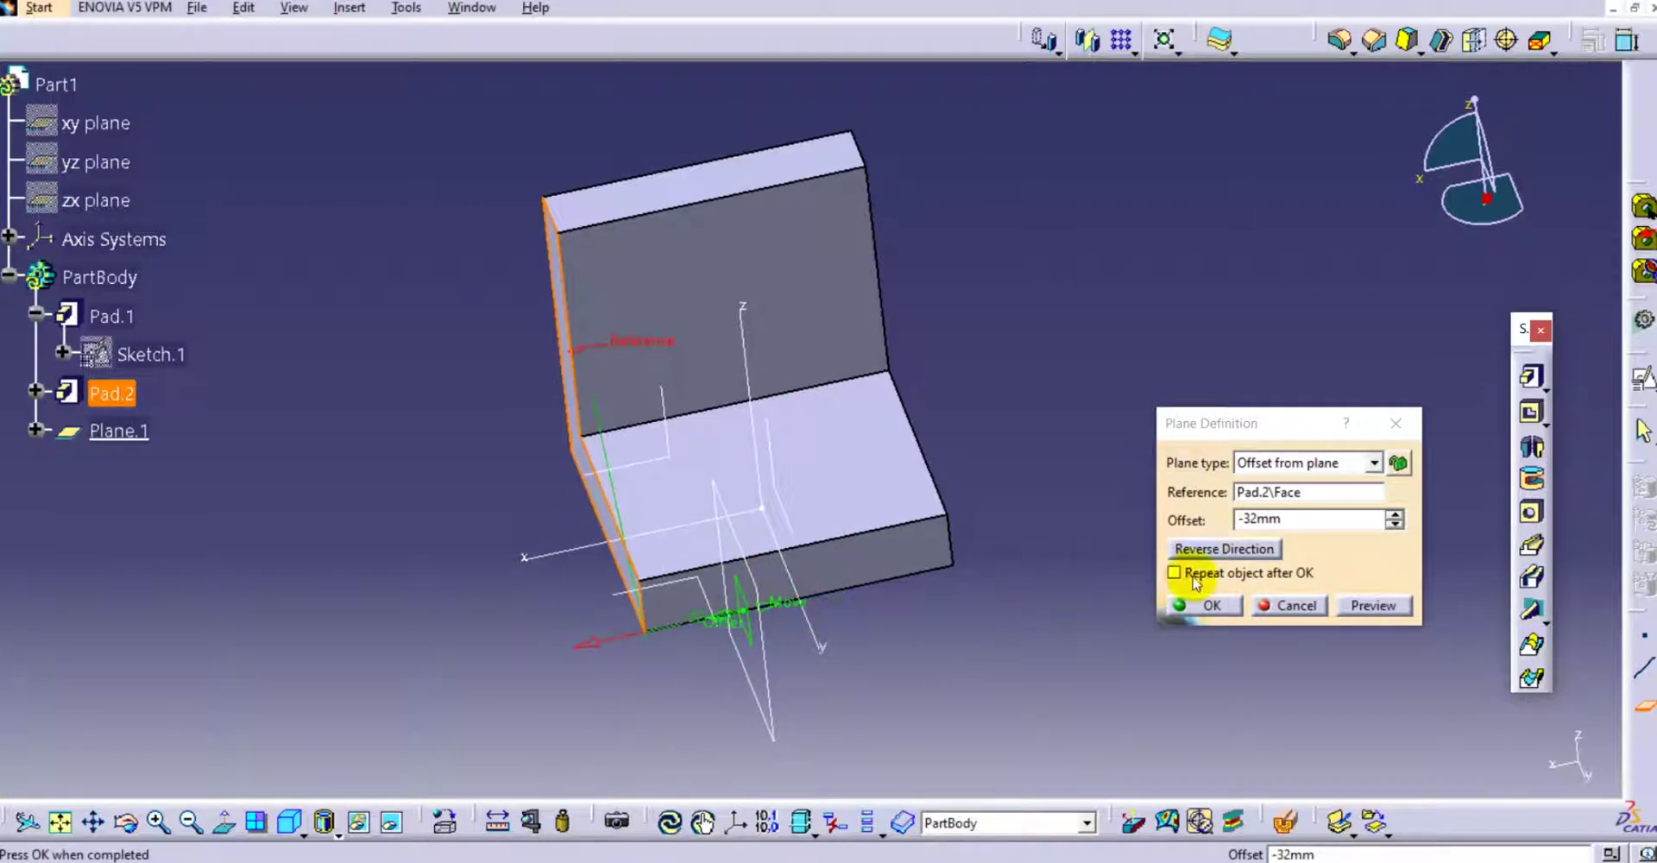
pyautogui.click(1243, 557)
pyautogui.click(1234, 559)
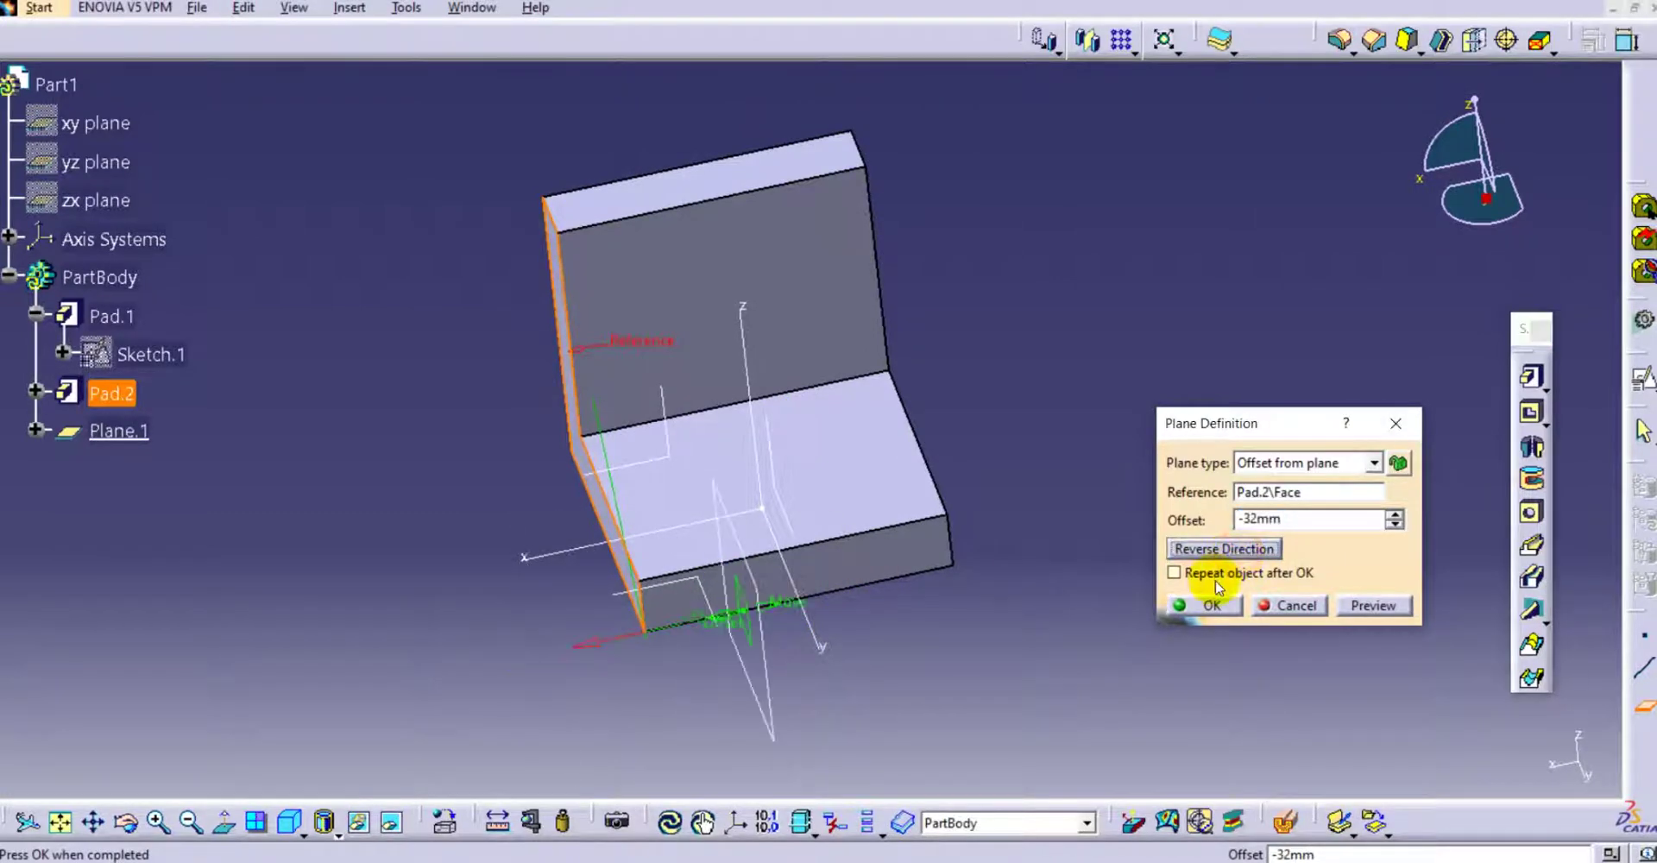
pyautogui.click(1213, 606)
pyautogui.moveTo(1058, 478); pyautogui.dragTo(1108, 466, button='middle')
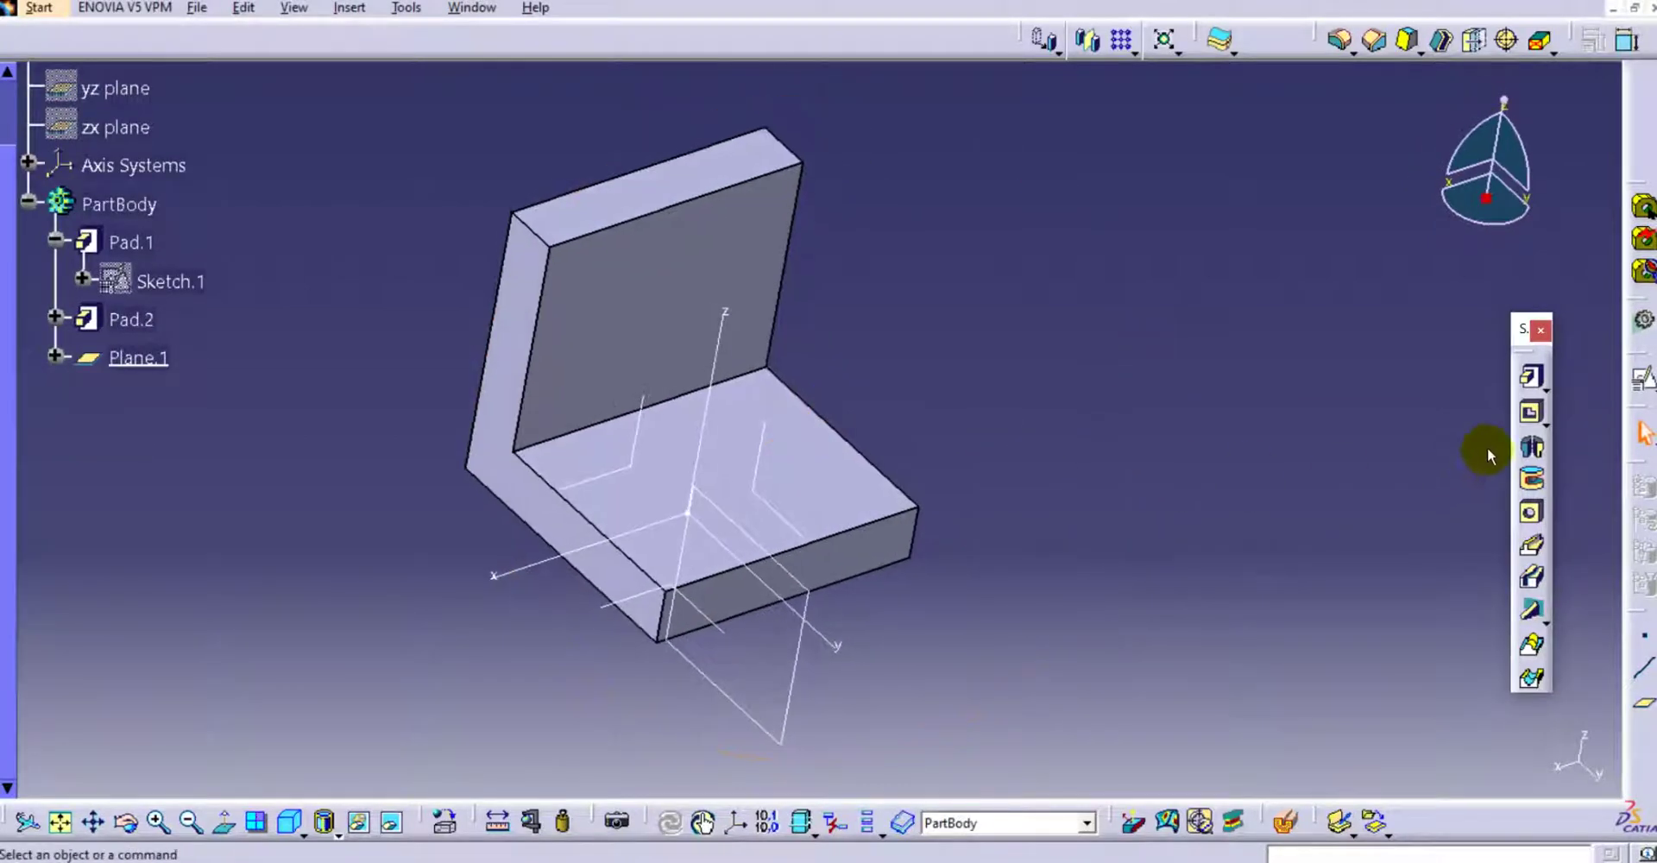
# Open a positioned sketch on Plane.1 with implicit origin and reversed horizontal direction
pyautogui.click(1643, 381)
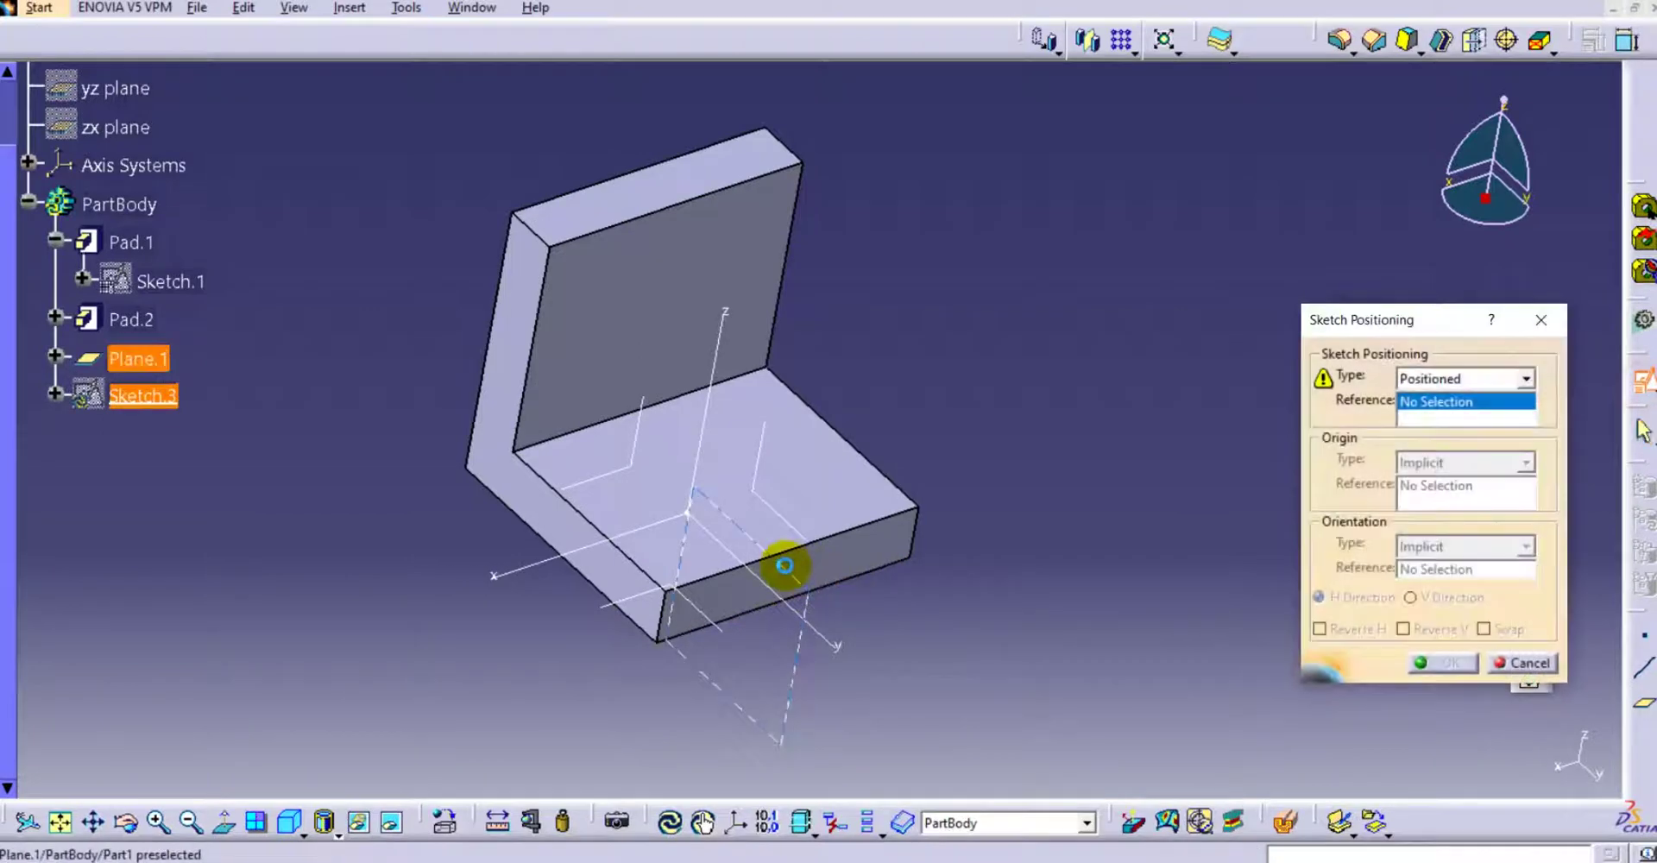
pyautogui.click(788, 565)
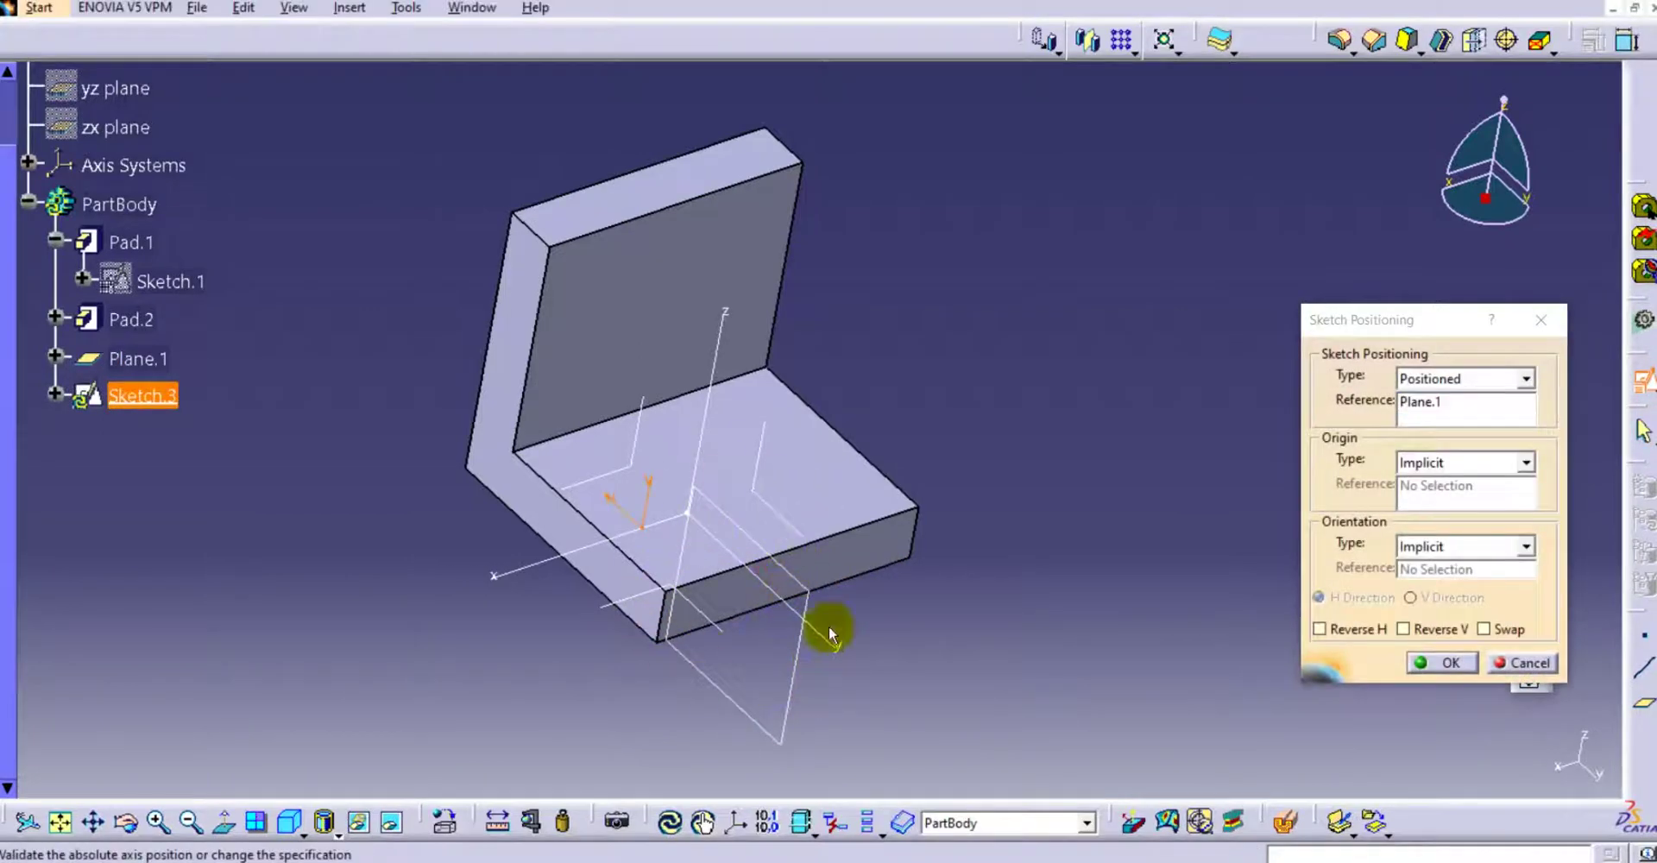
pyautogui.click(1473, 470)
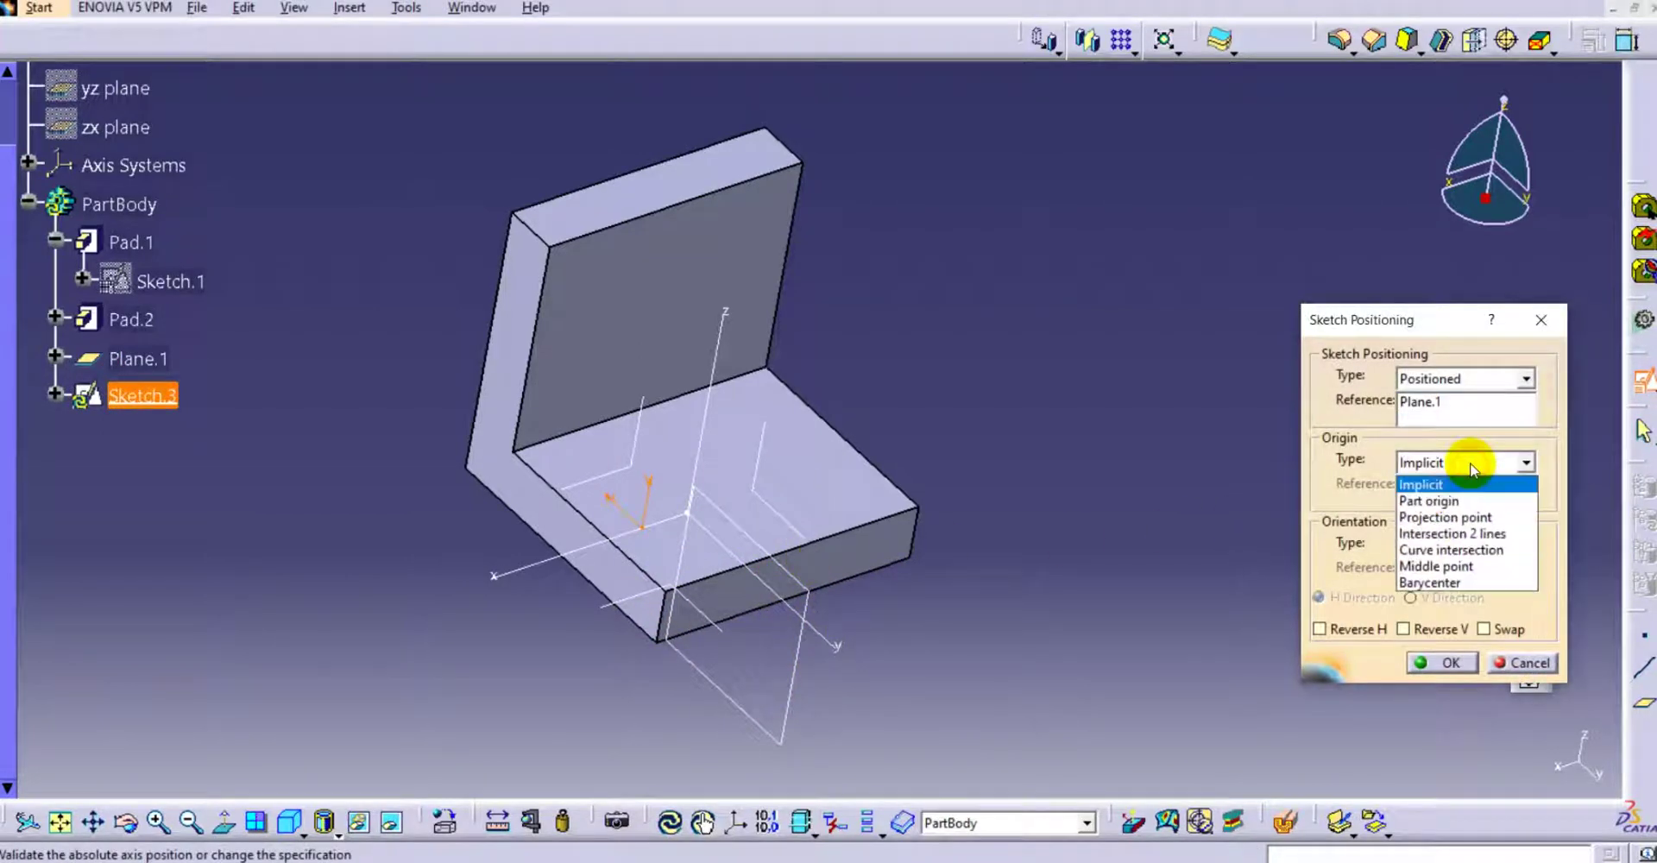
pyautogui.click(1362, 480)
pyautogui.click(1355, 629)
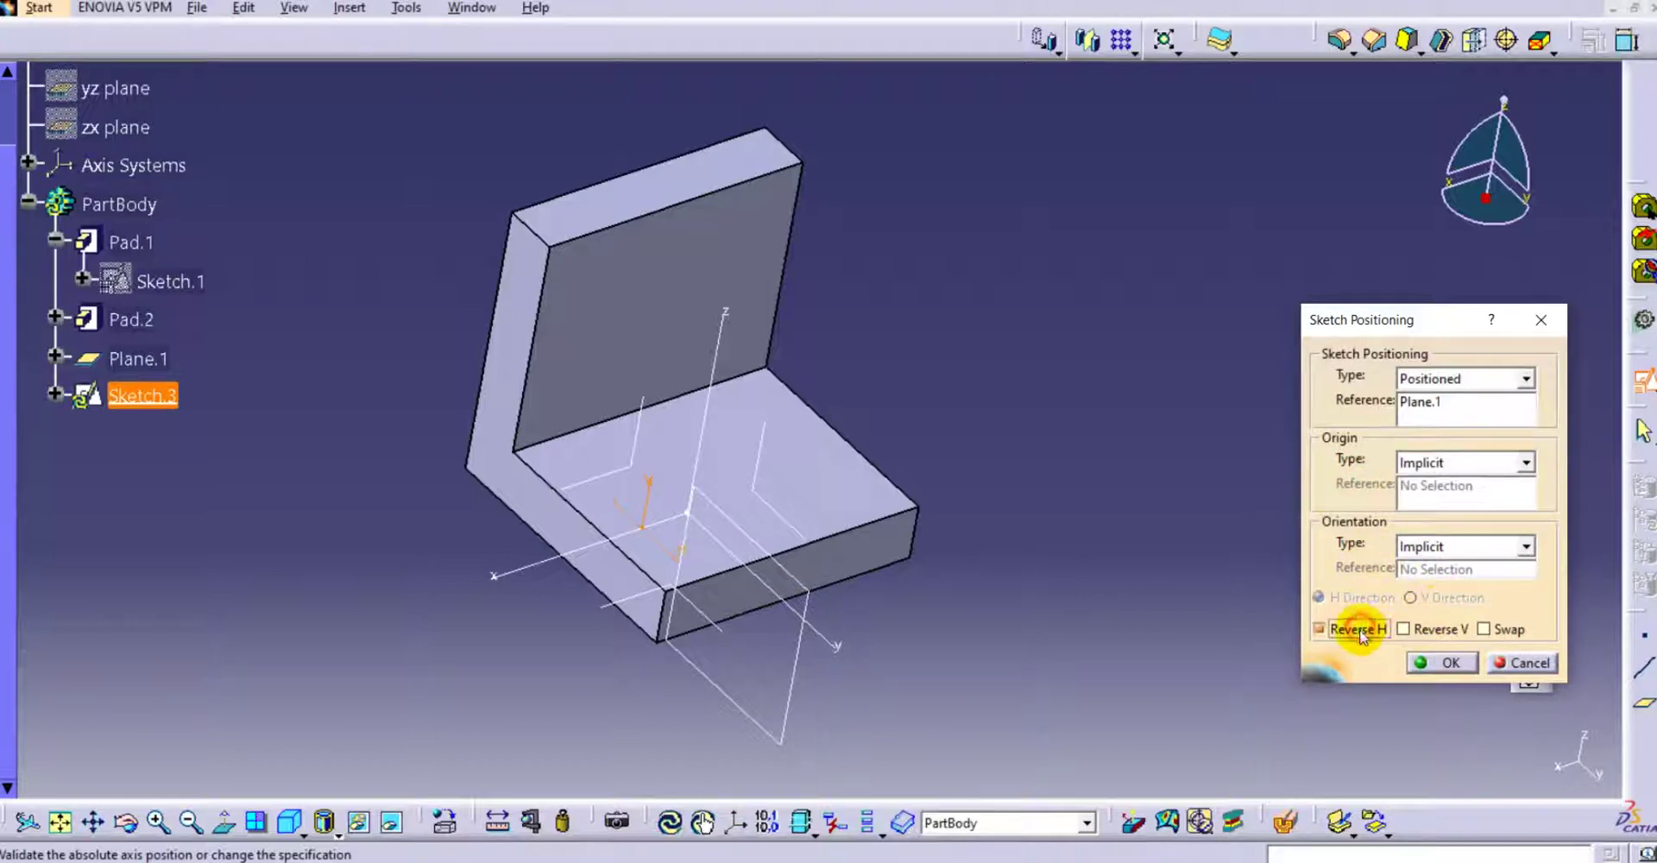
pyautogui.click(1461, 657)
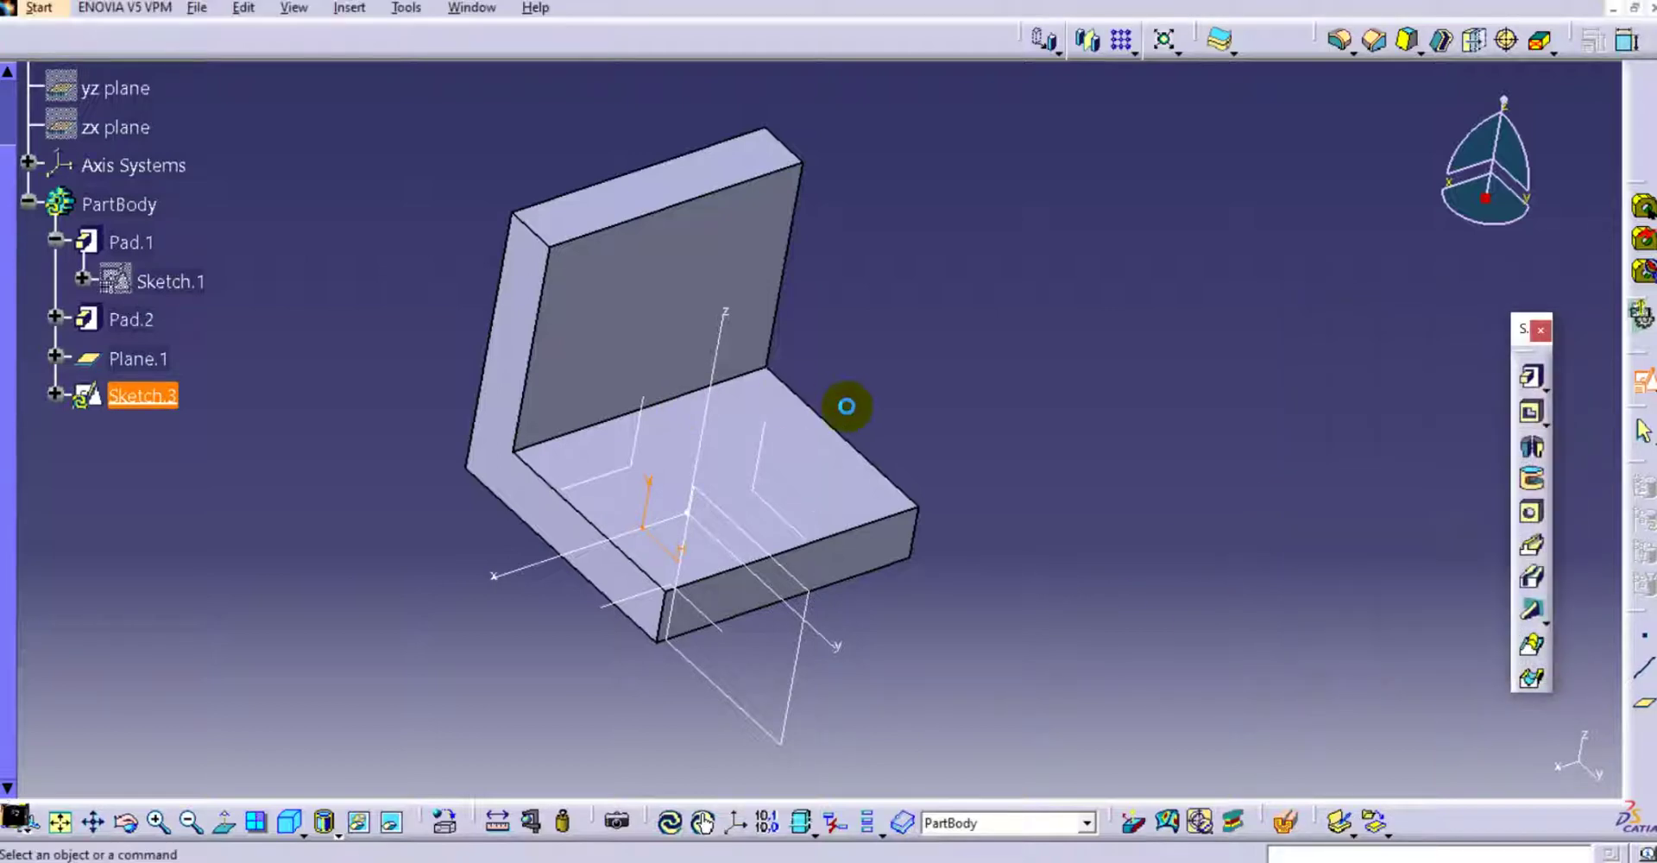
pyautogui.moveTo(915, 432); pyautogui.dragTo(954, 303, button='middle')
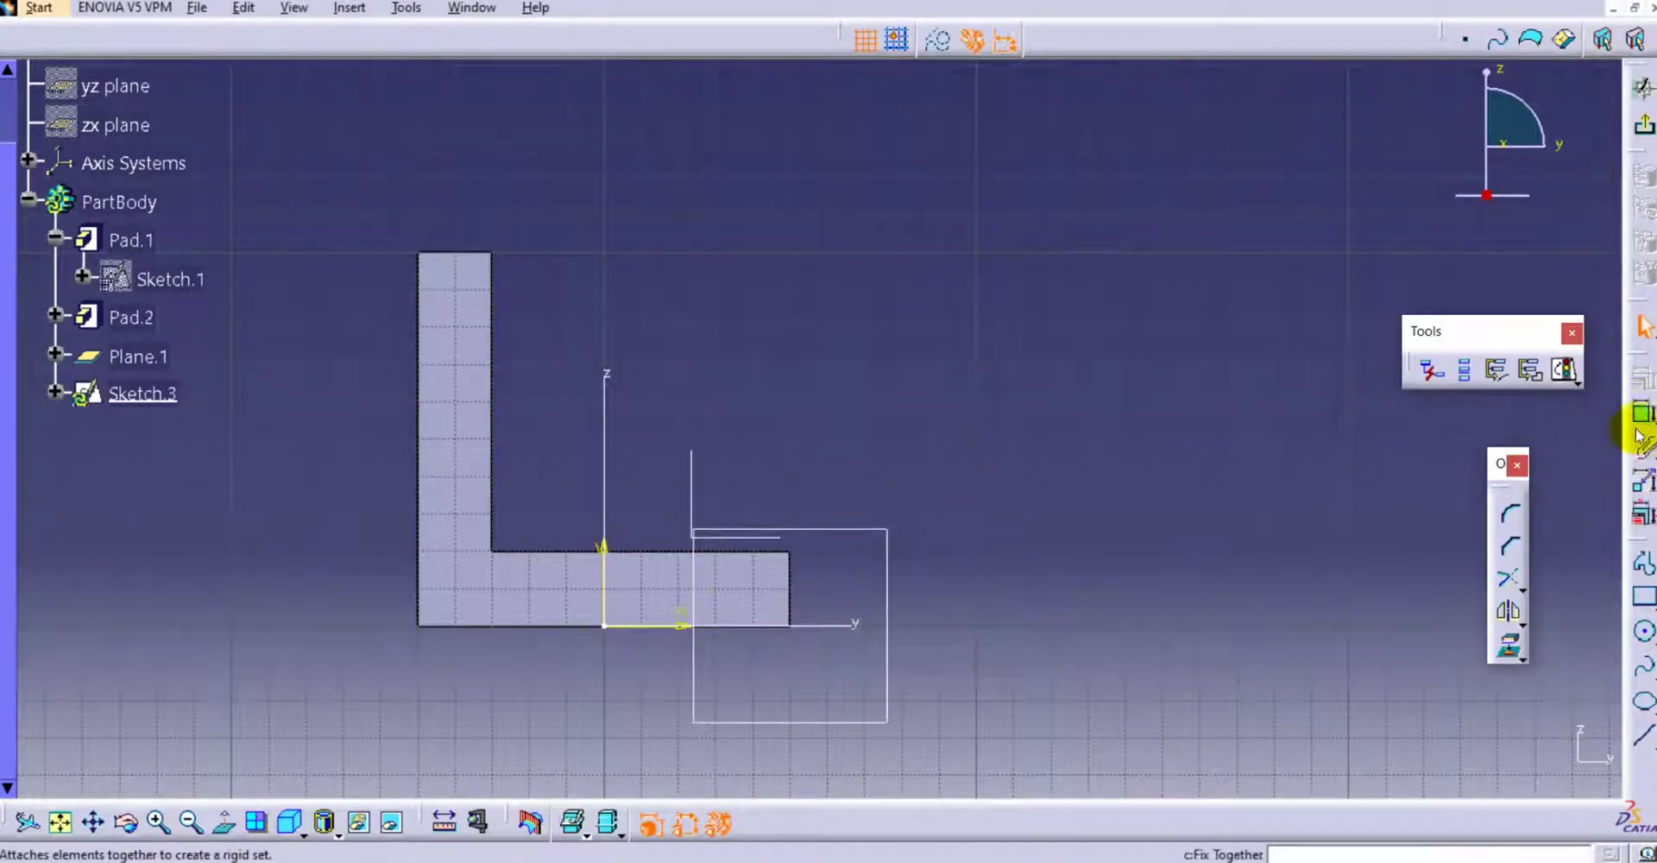
# Draw a diagonal line across the inside corner of the L
pyautogui.click(1644, 666)
pyautogui.click(1645, 732)
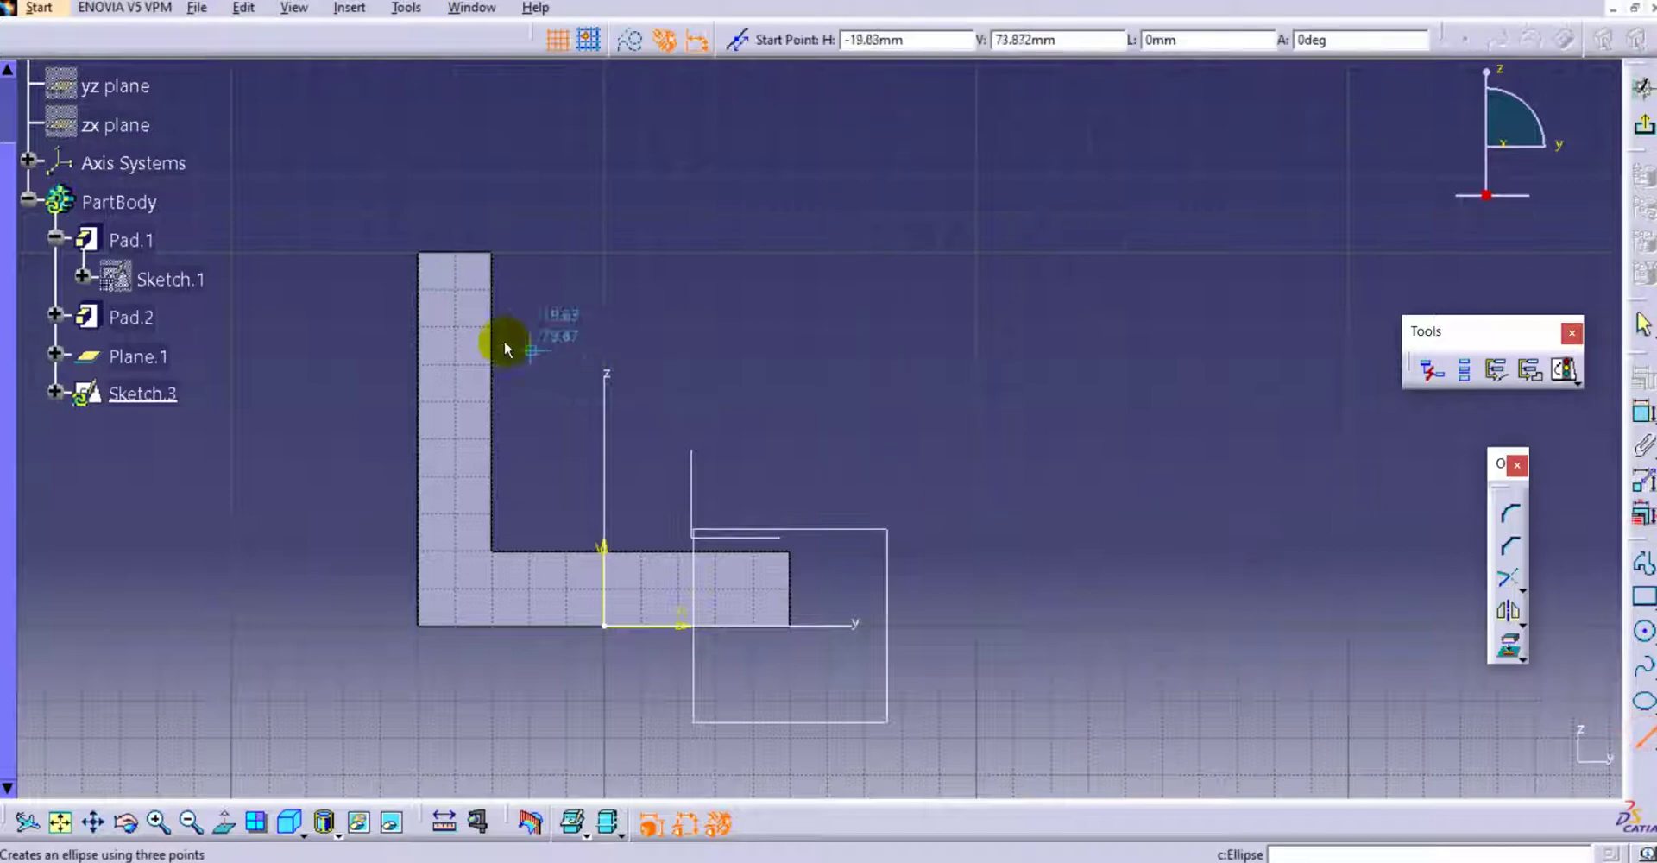
pyautogui.click(503, 334)
pyautogui.click(678, 507)
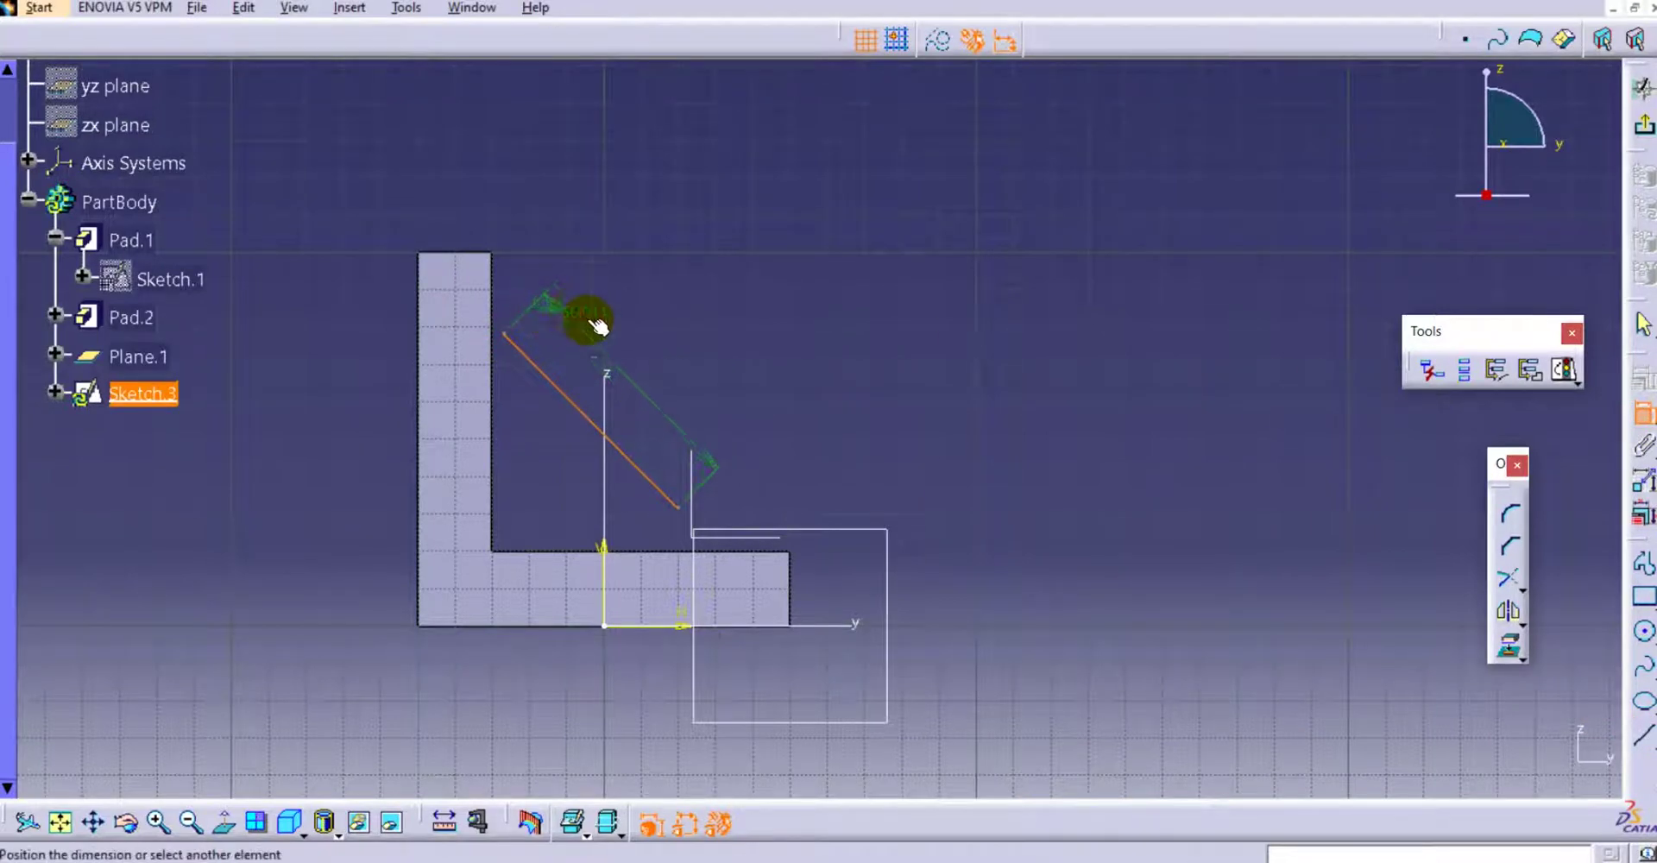
pyautogui.press('Escape')
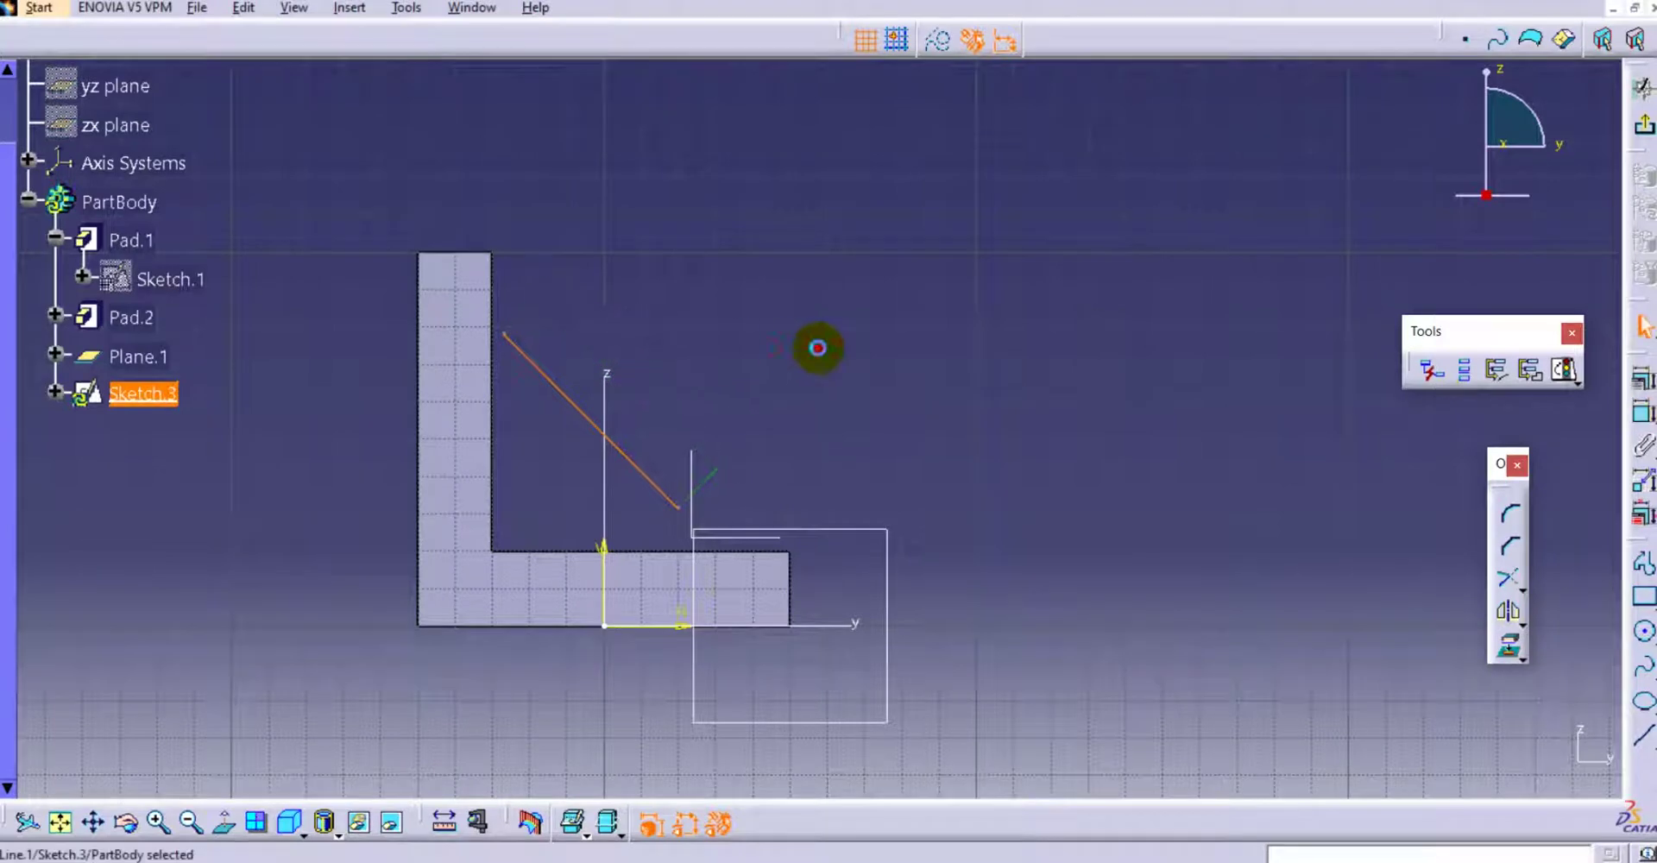
pyautogui.click(818, 349)
# Make the line's upper end coincident with the L's top edge
pyautogui.click(1637, 415)
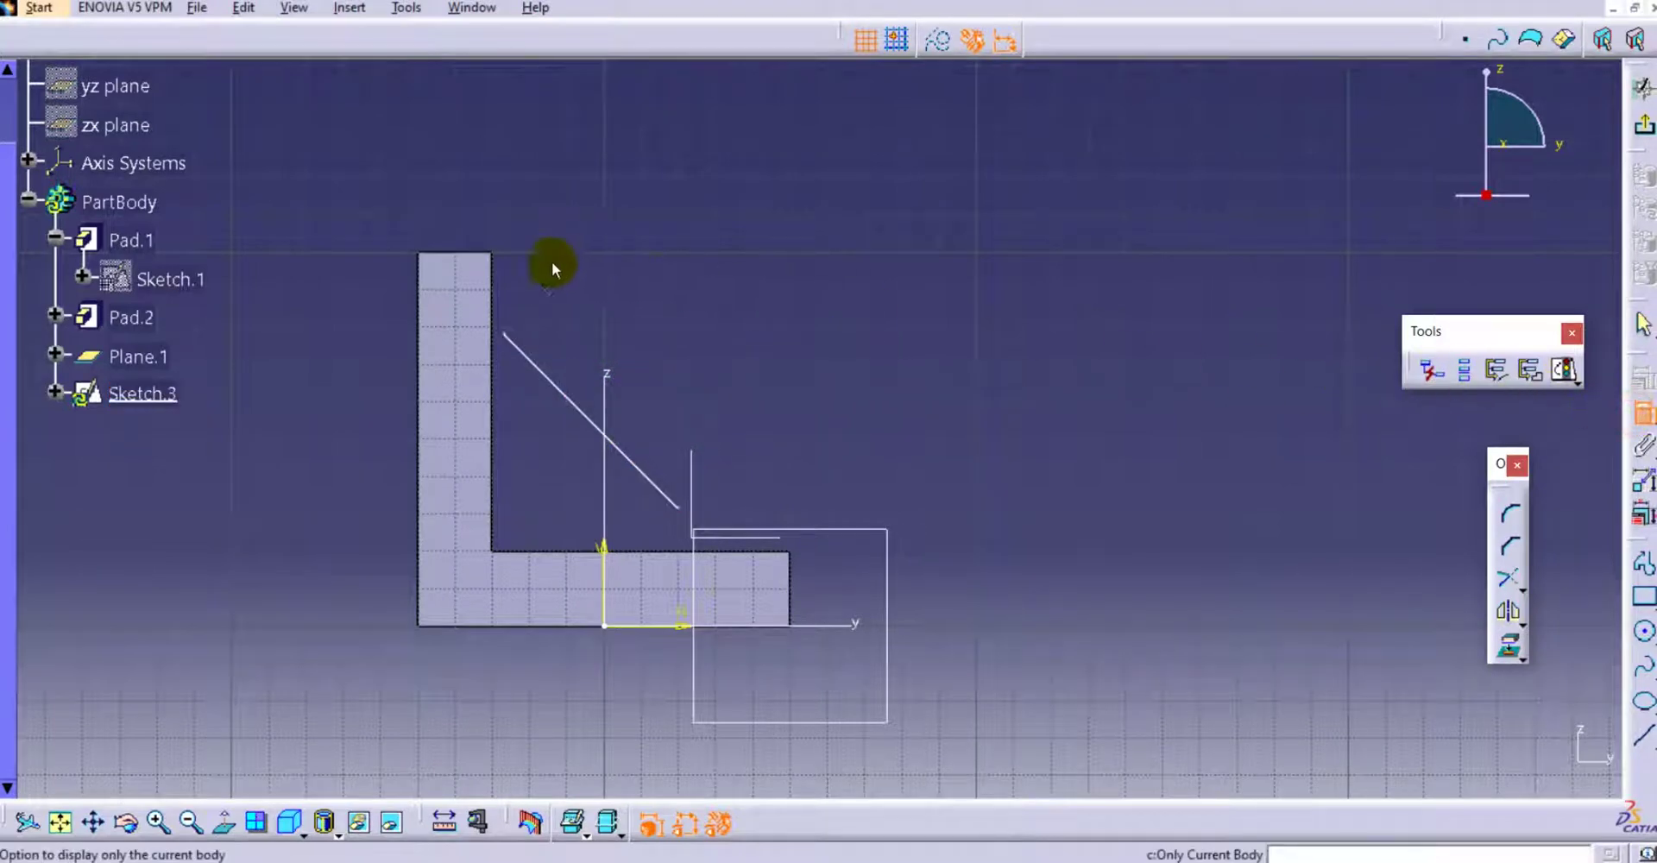
pyautogui.click(505, 306)
pyautogui.click(486, 298)
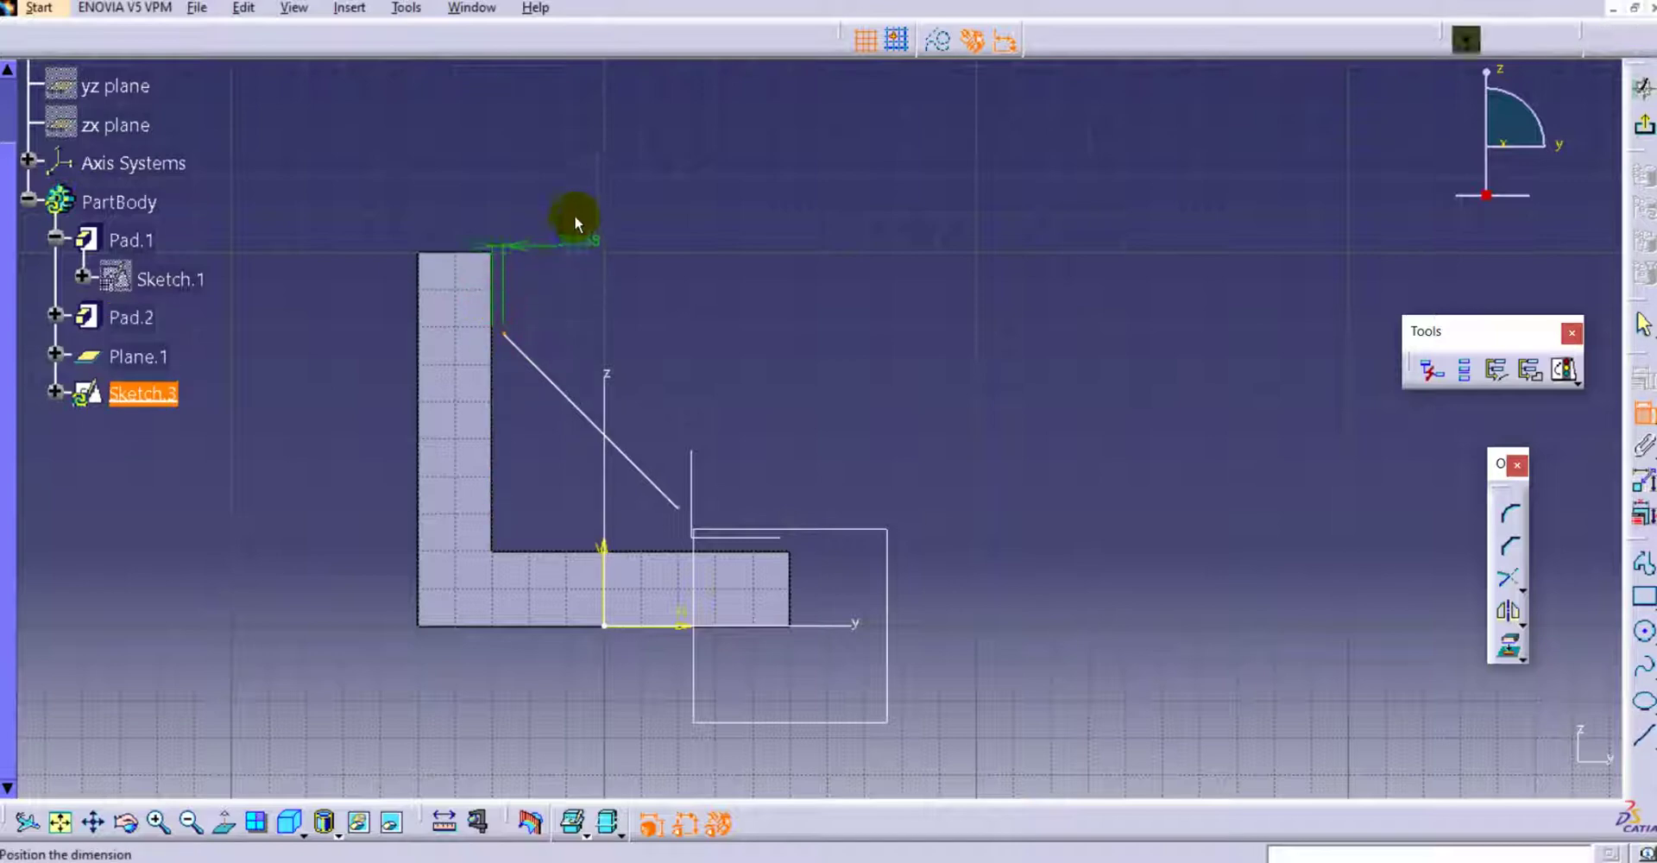
pyautogui.rightClick(593, 190)
pyautogui.click(637, 277)
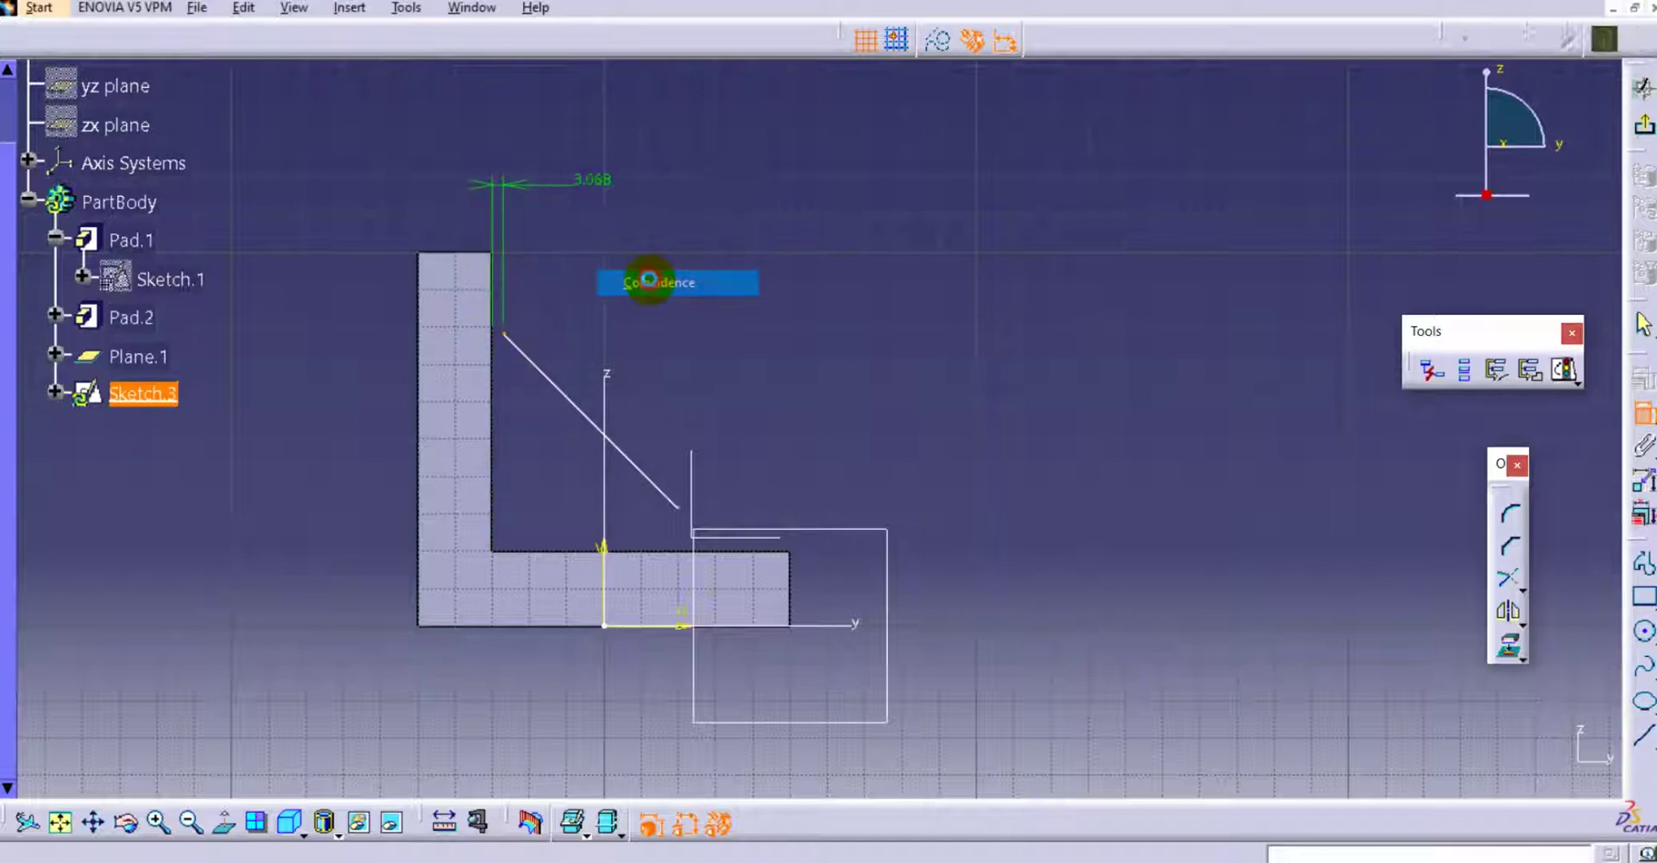
# Make the line's lower endpoint coincident with the base's inner edge
pyautogui.click(1643, 411)
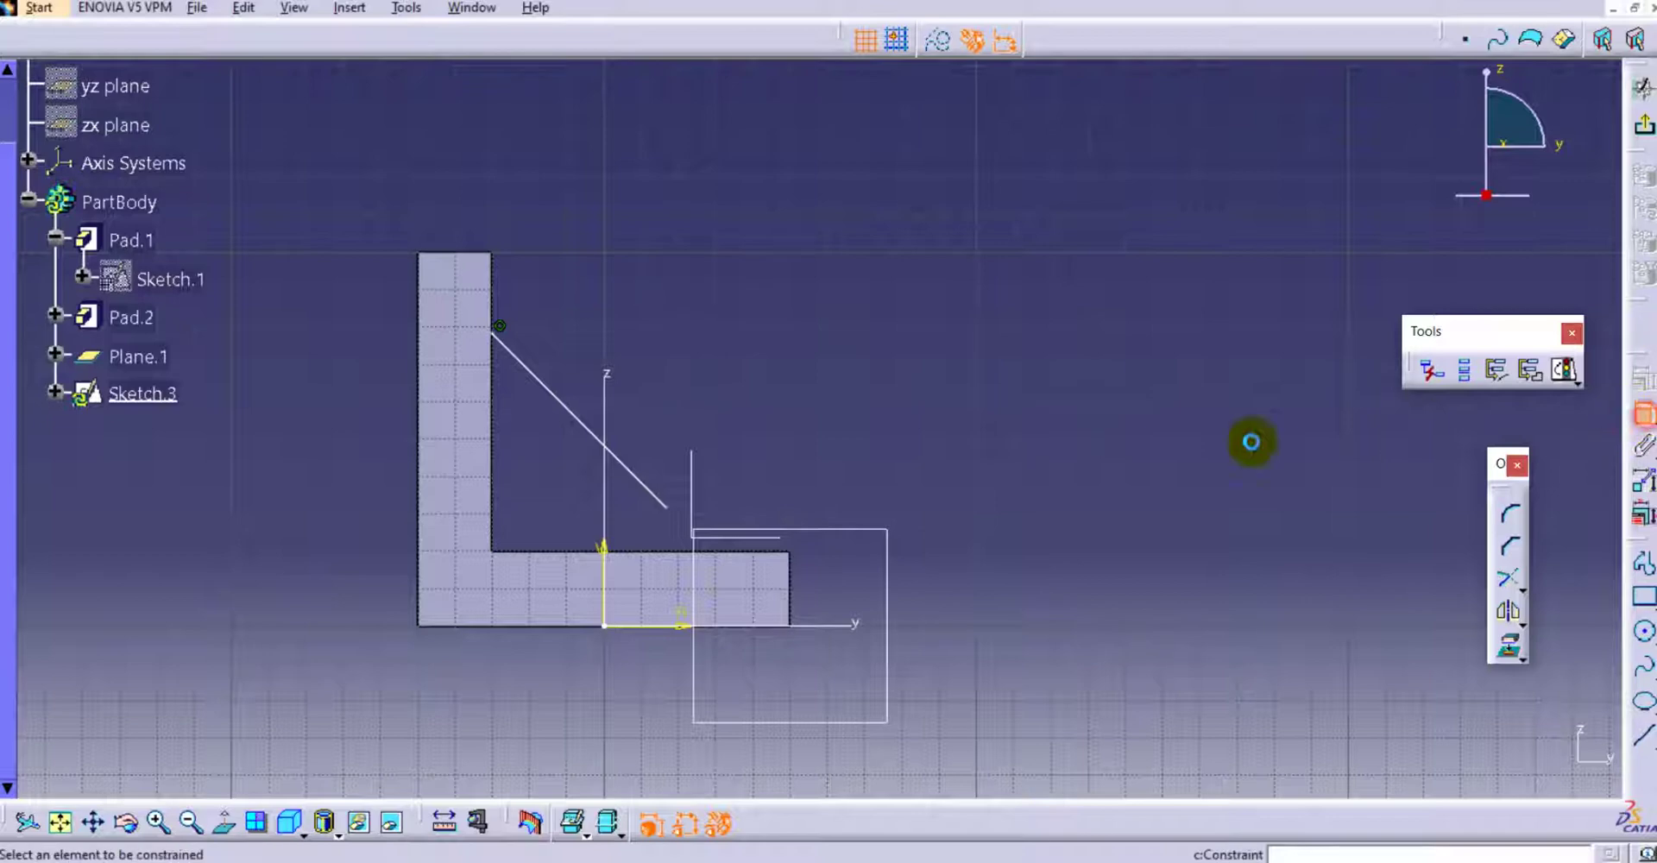
pyautogui.click(689, 537)
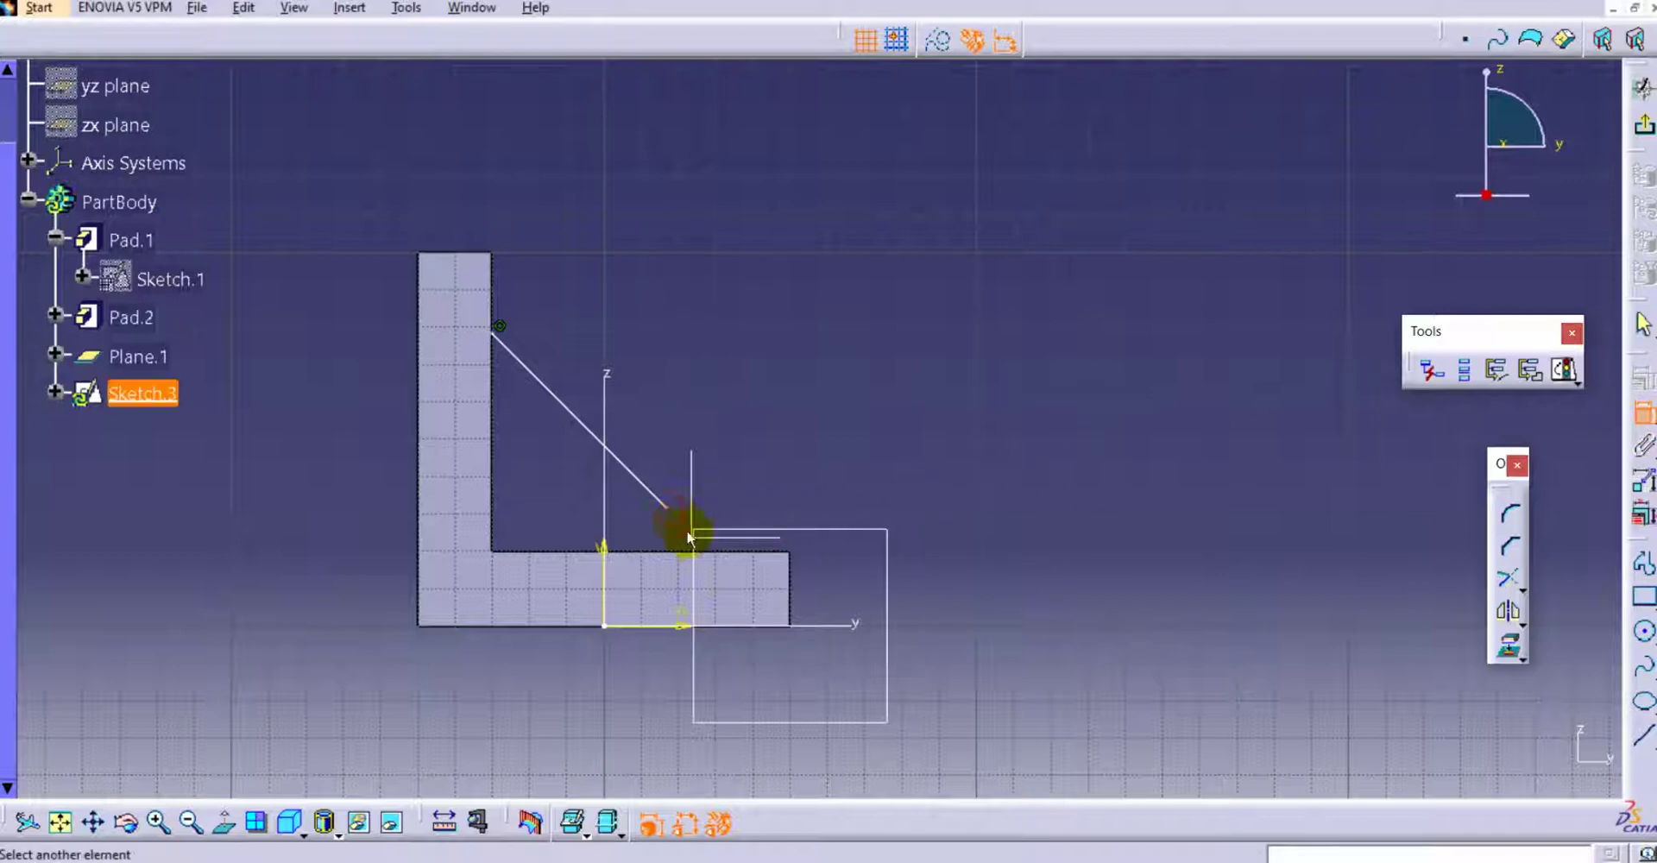
pyautogui.click(681, 550)
pyautogui.rightClick(932, 415)
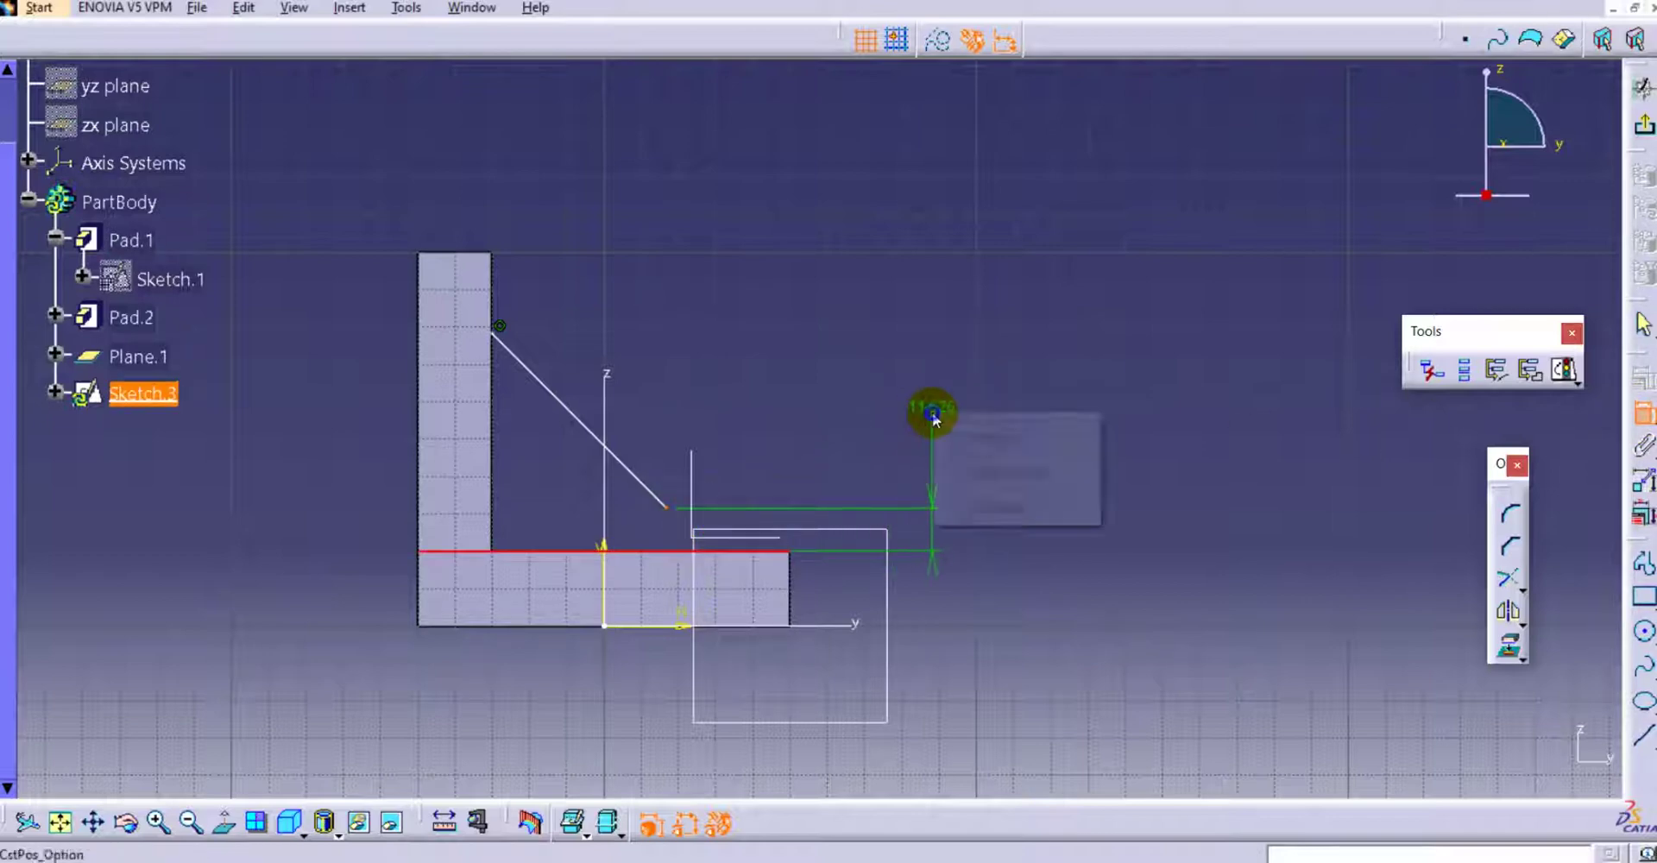
pyautogui.click(1002, 511)
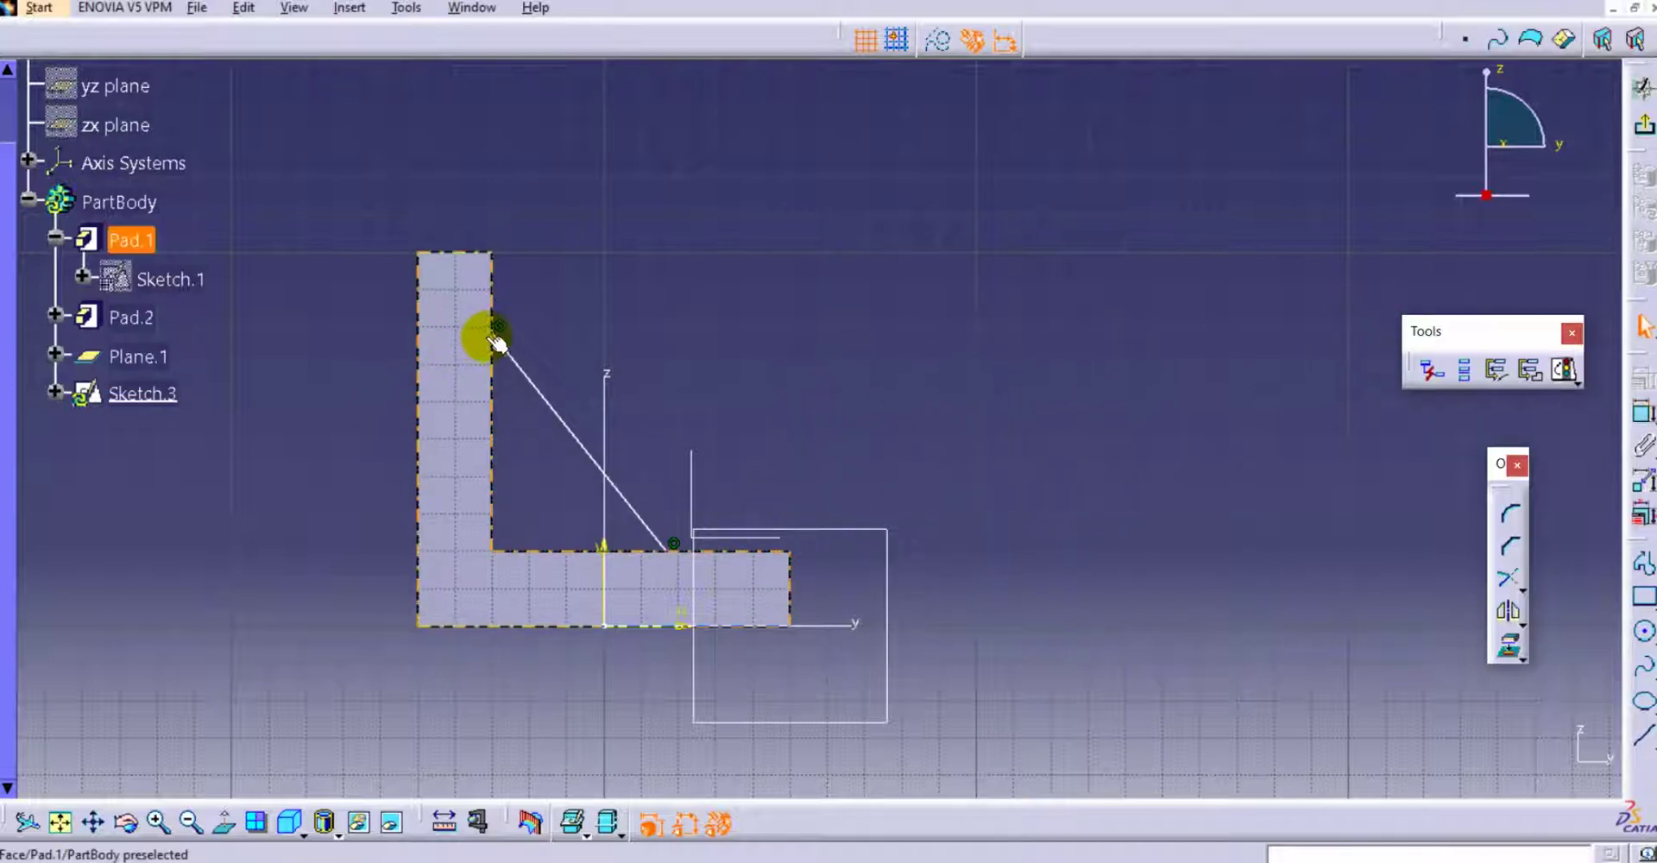
# Dimension the diagonal's upper end 60 mm above the base's inner edge
pyautogui.moveTo(492, 326)
pyautogui.mouseDown()
pyautogui.moveTo(489, 308)
pyautogui.moveTo(481, 359)
pyautogui.moveTo(488, 315)
pyautogui.mouseUp()
pyautogui.click(1643, 412)
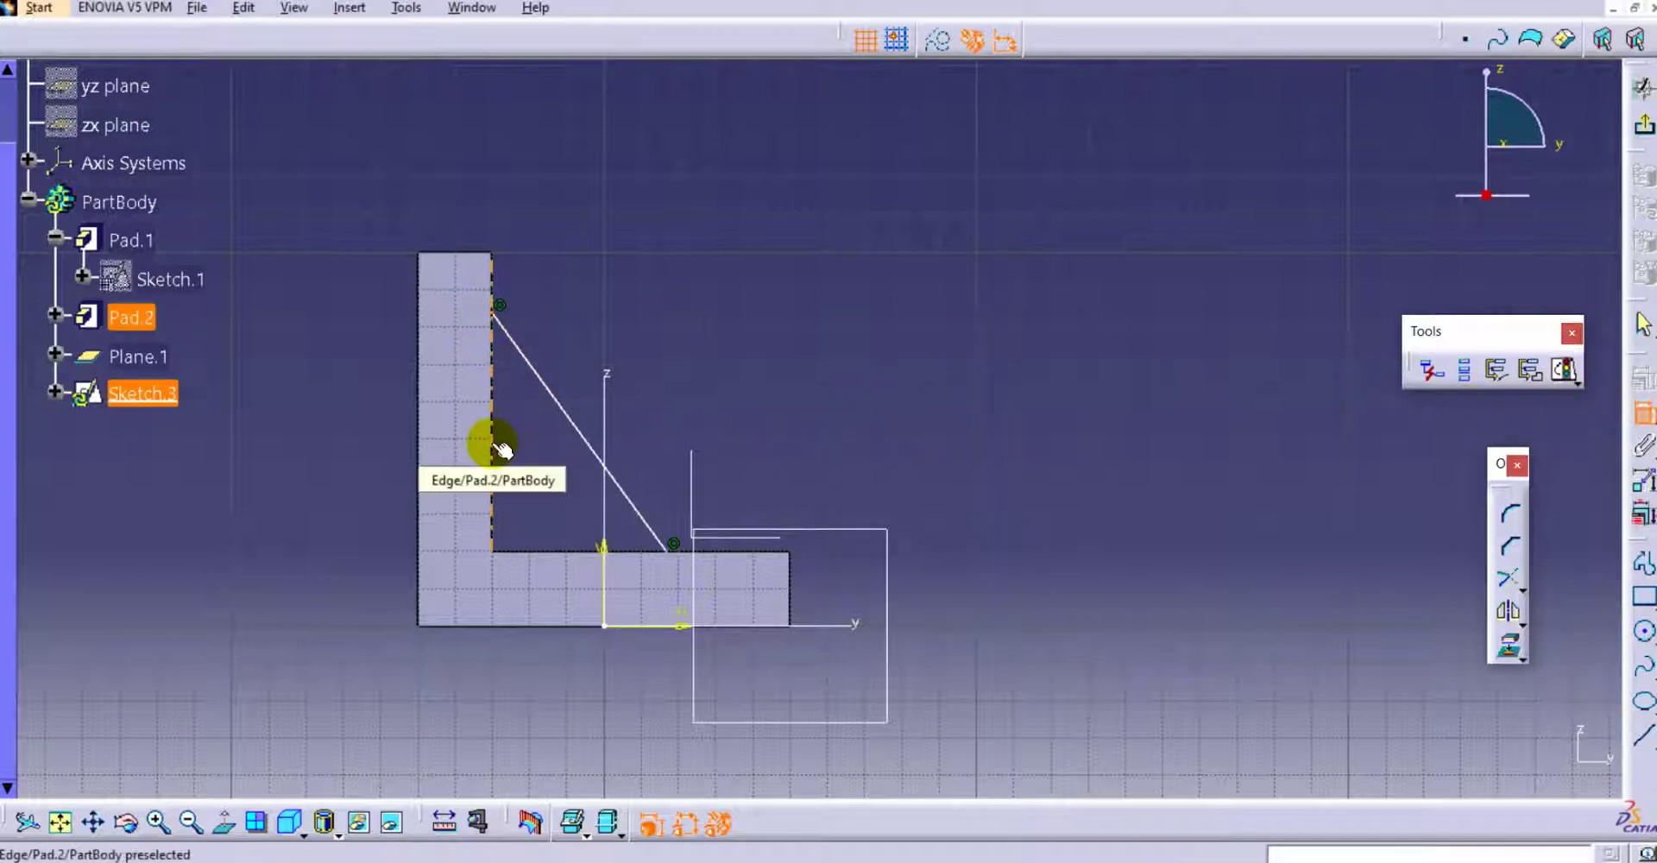
pyautogui.click(533, 553)
pyautogui.click(315, 436)
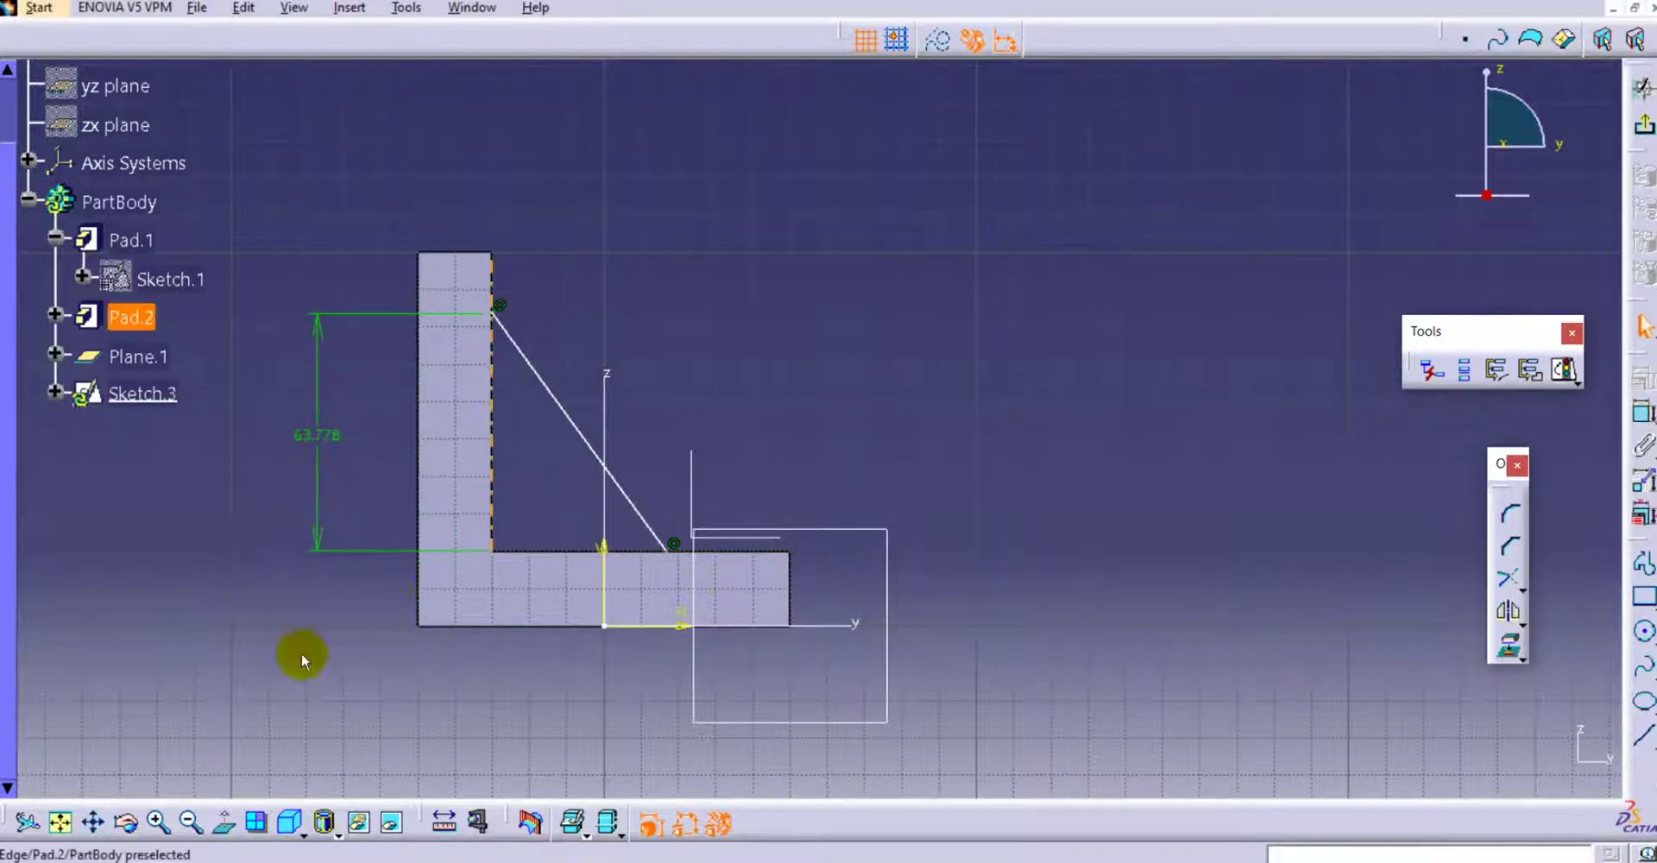
pyautogui.doubleClick(314, 435)
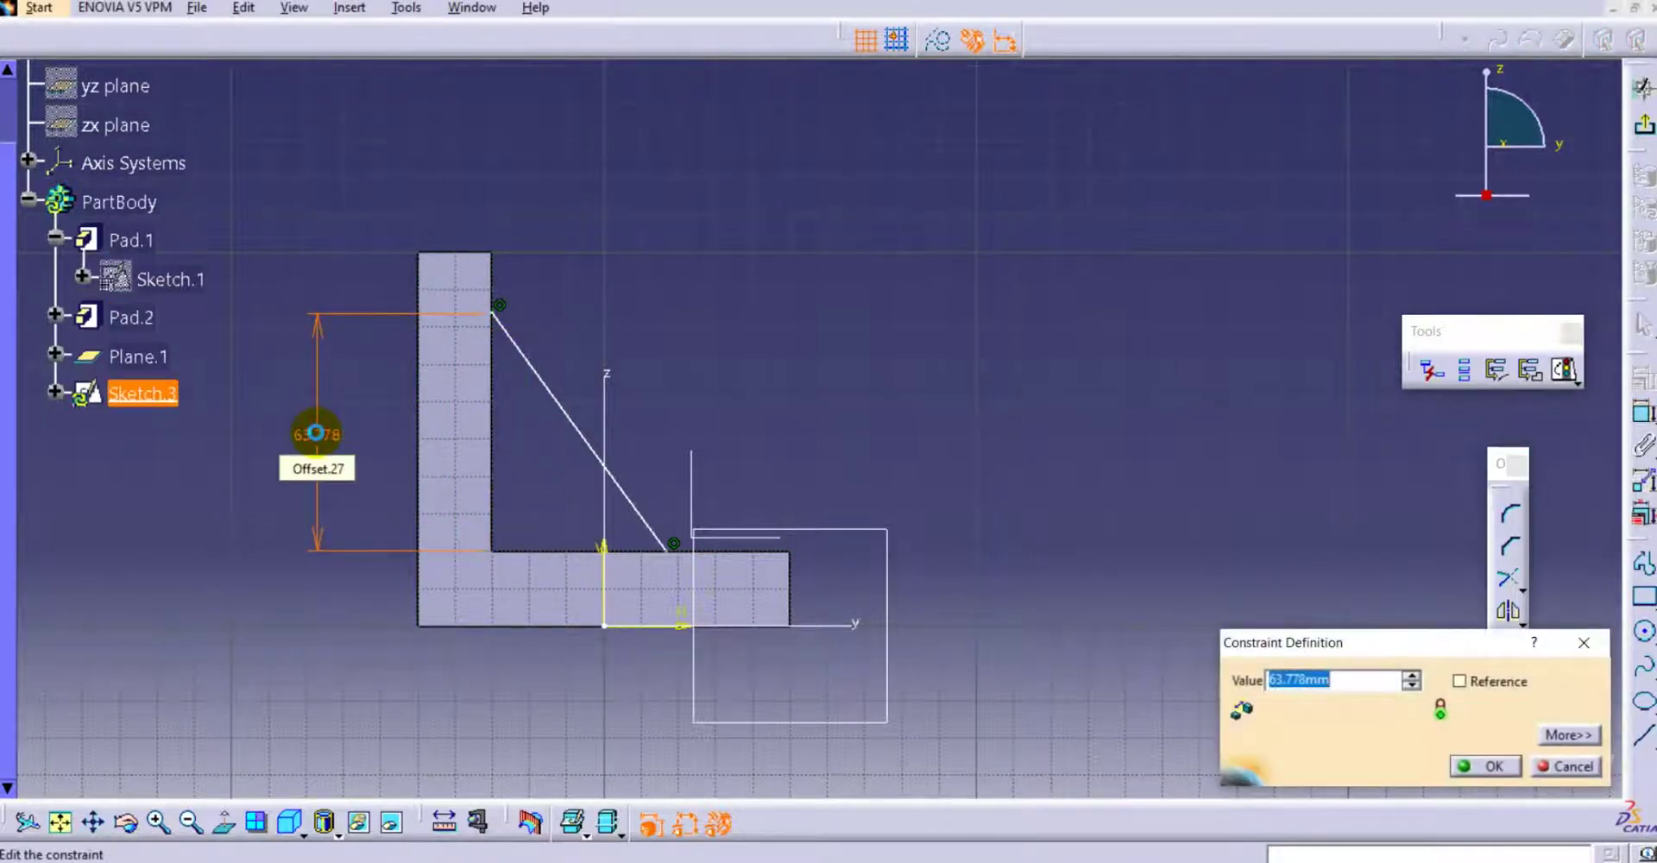
pyautogui.write('60')
pyautogui.press('Return')
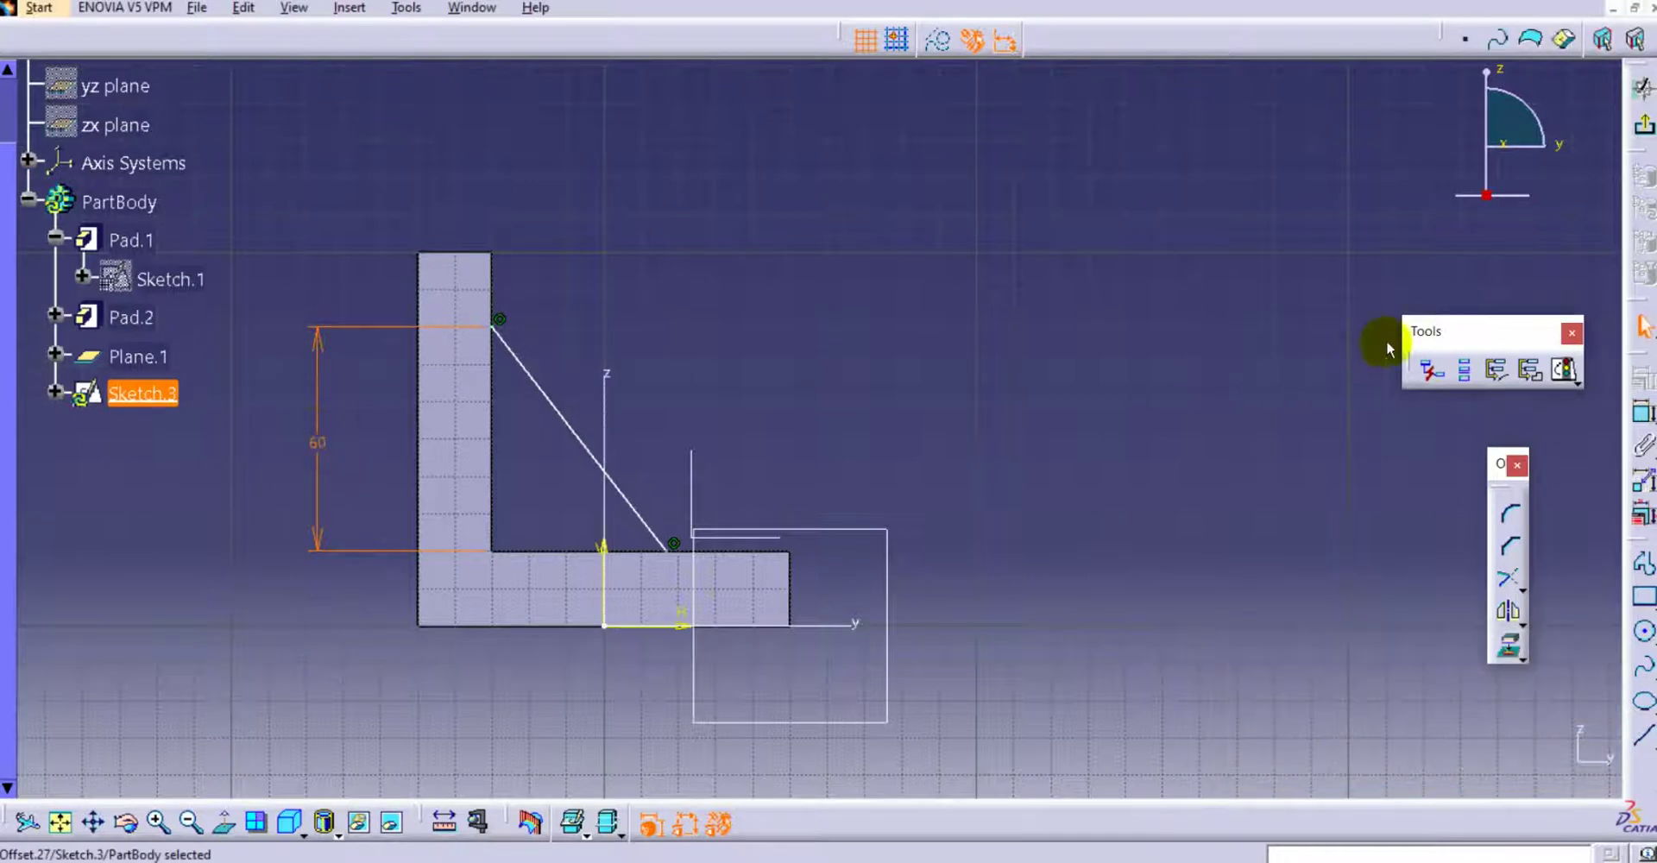
# Dimension the lower endpoint 60 mm from the outer left edge and exit the sketch
pyautogui.click(1643, 413)
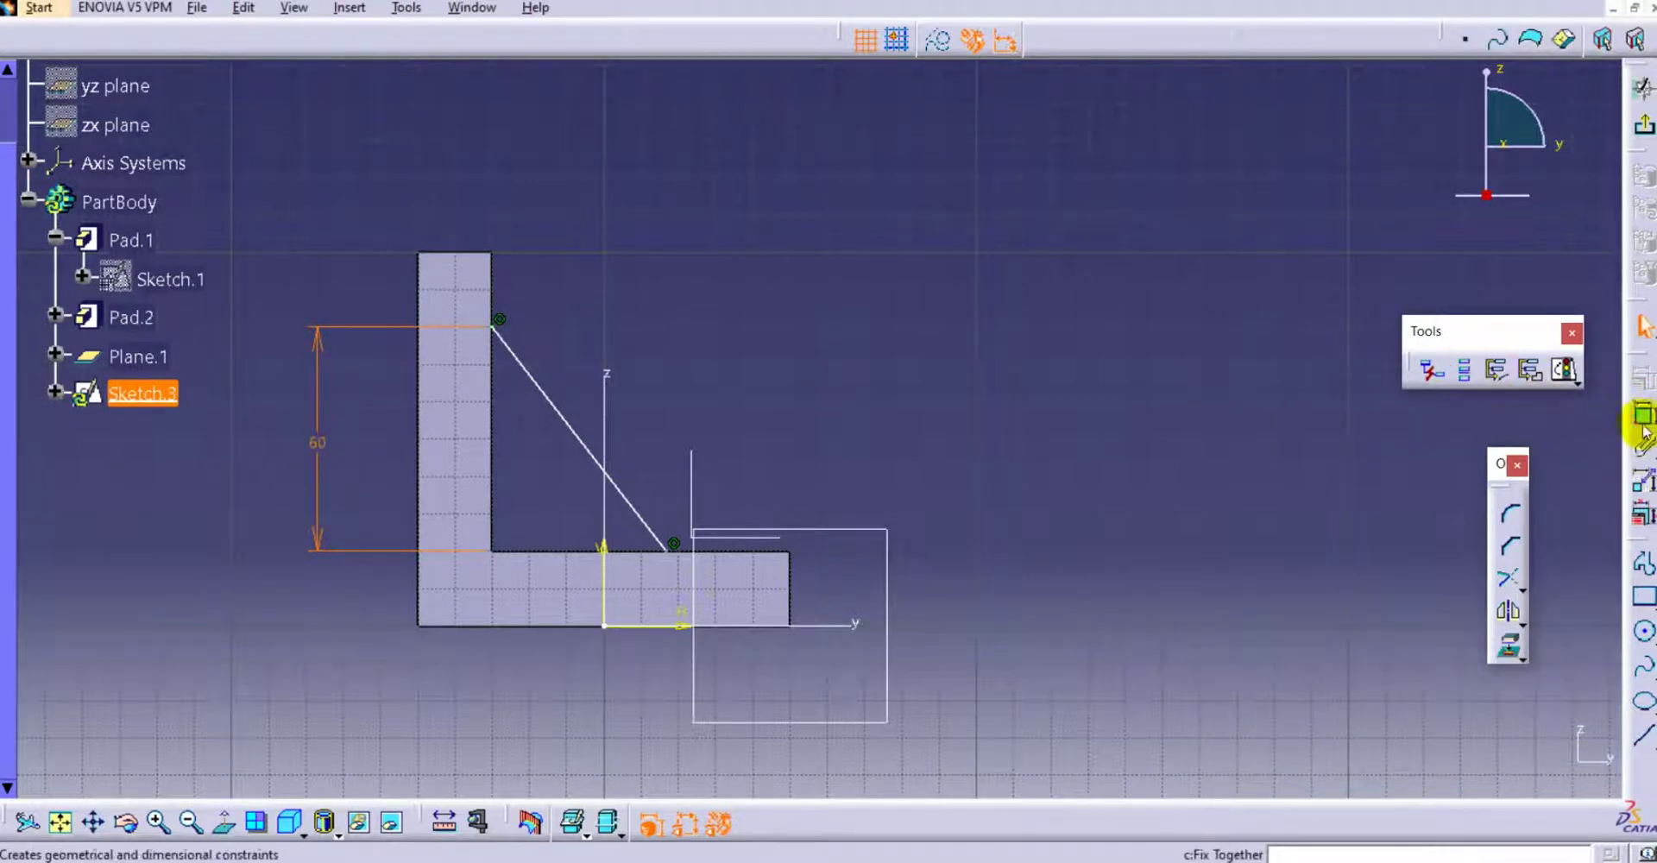
pyautogui.click(422, 498)
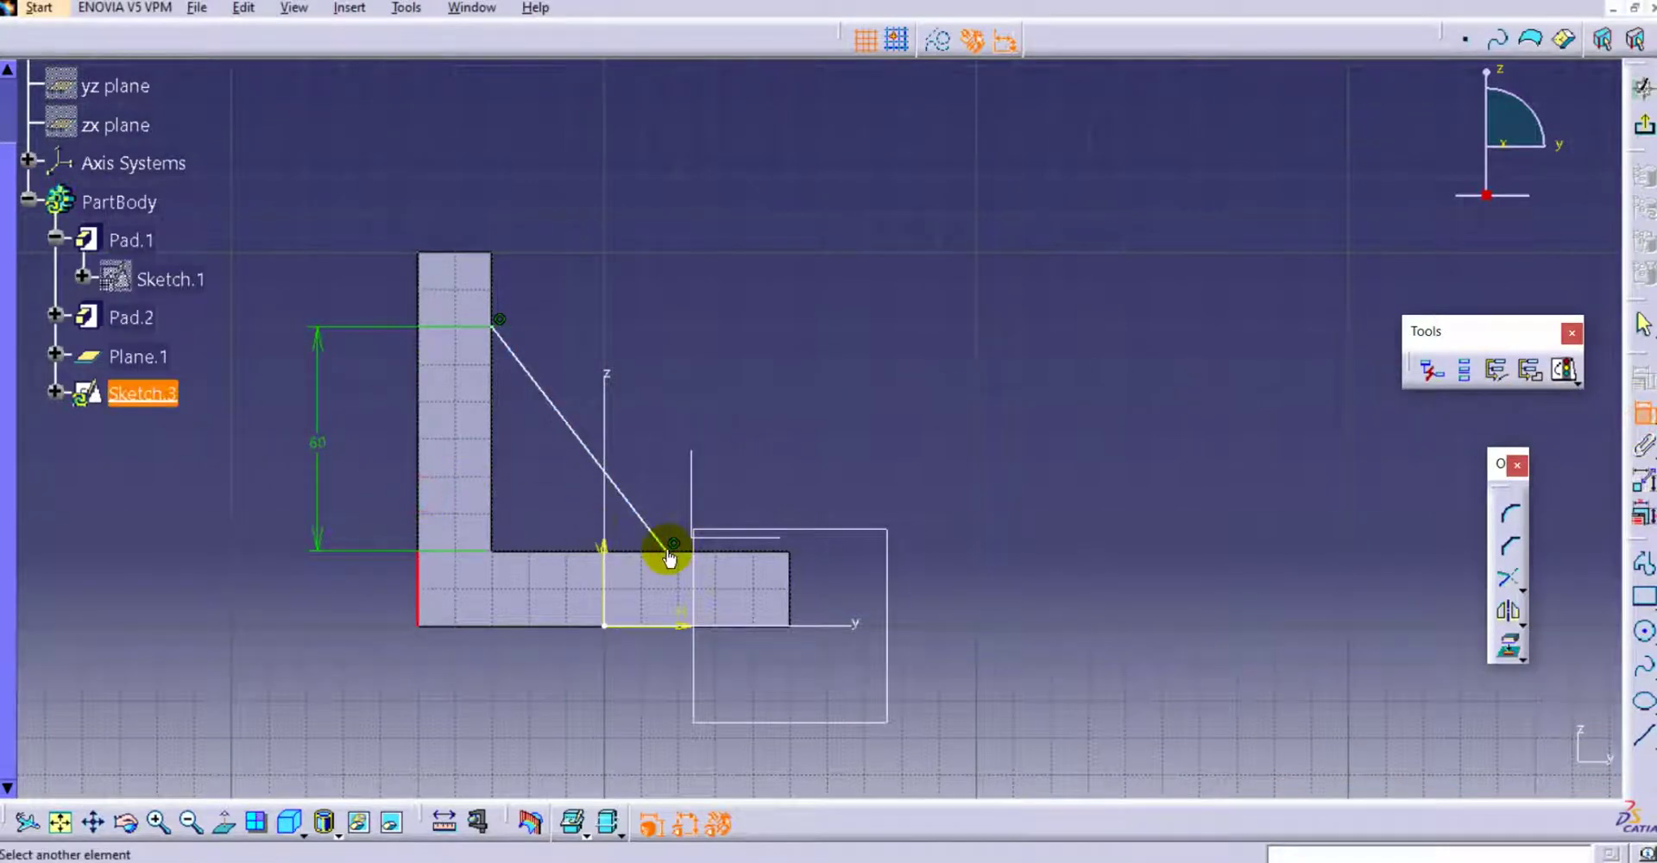
pyautogui.click(668, 554)
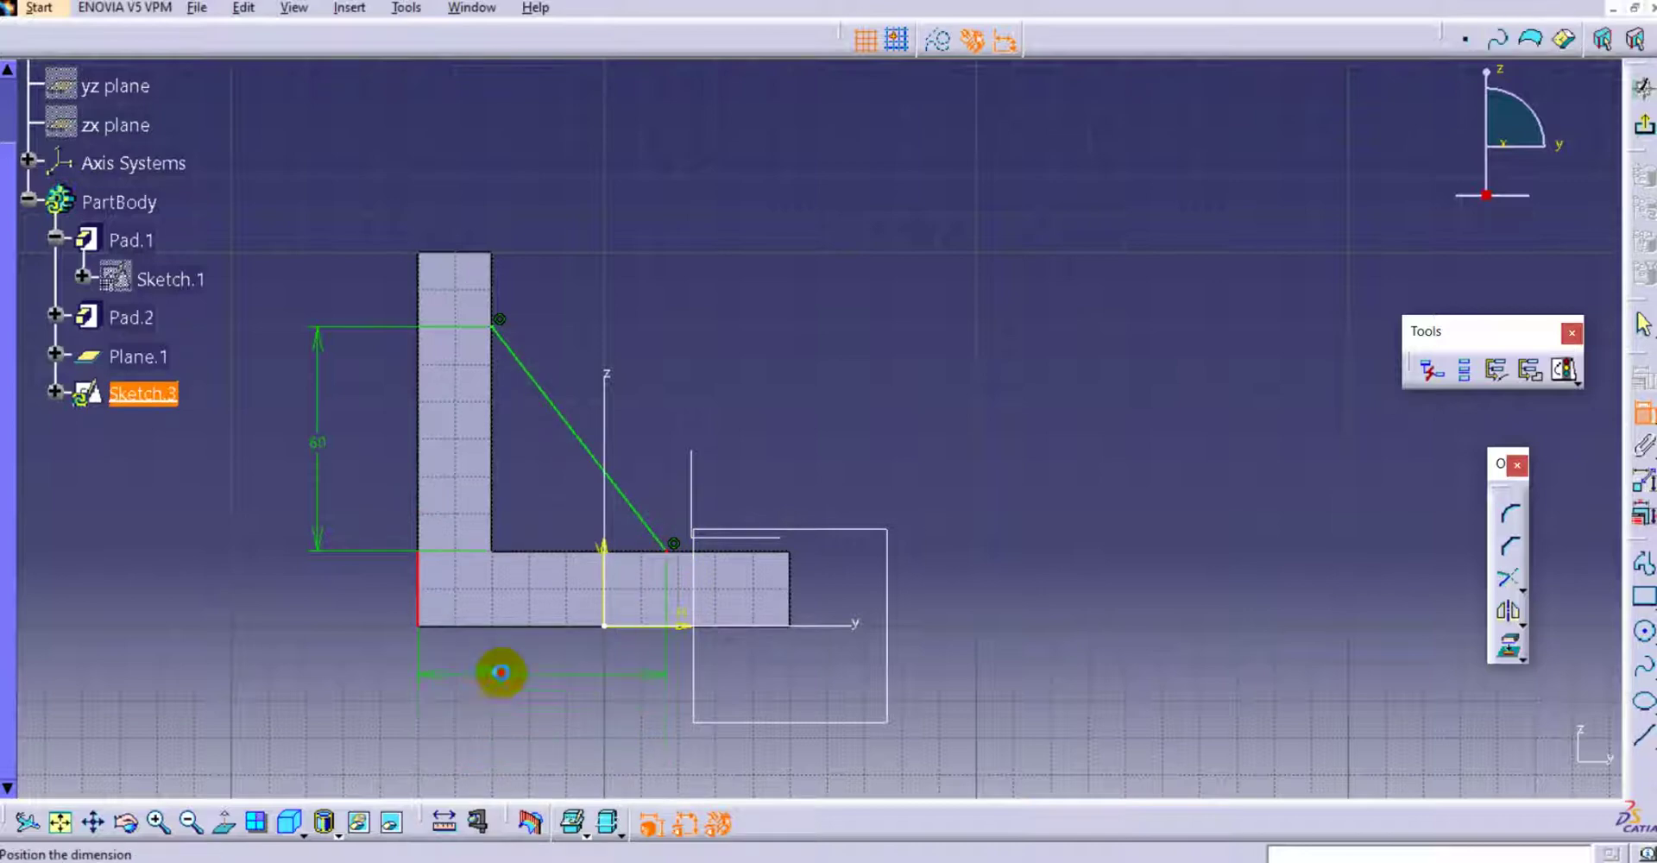
pyautogui.click(500, 673)
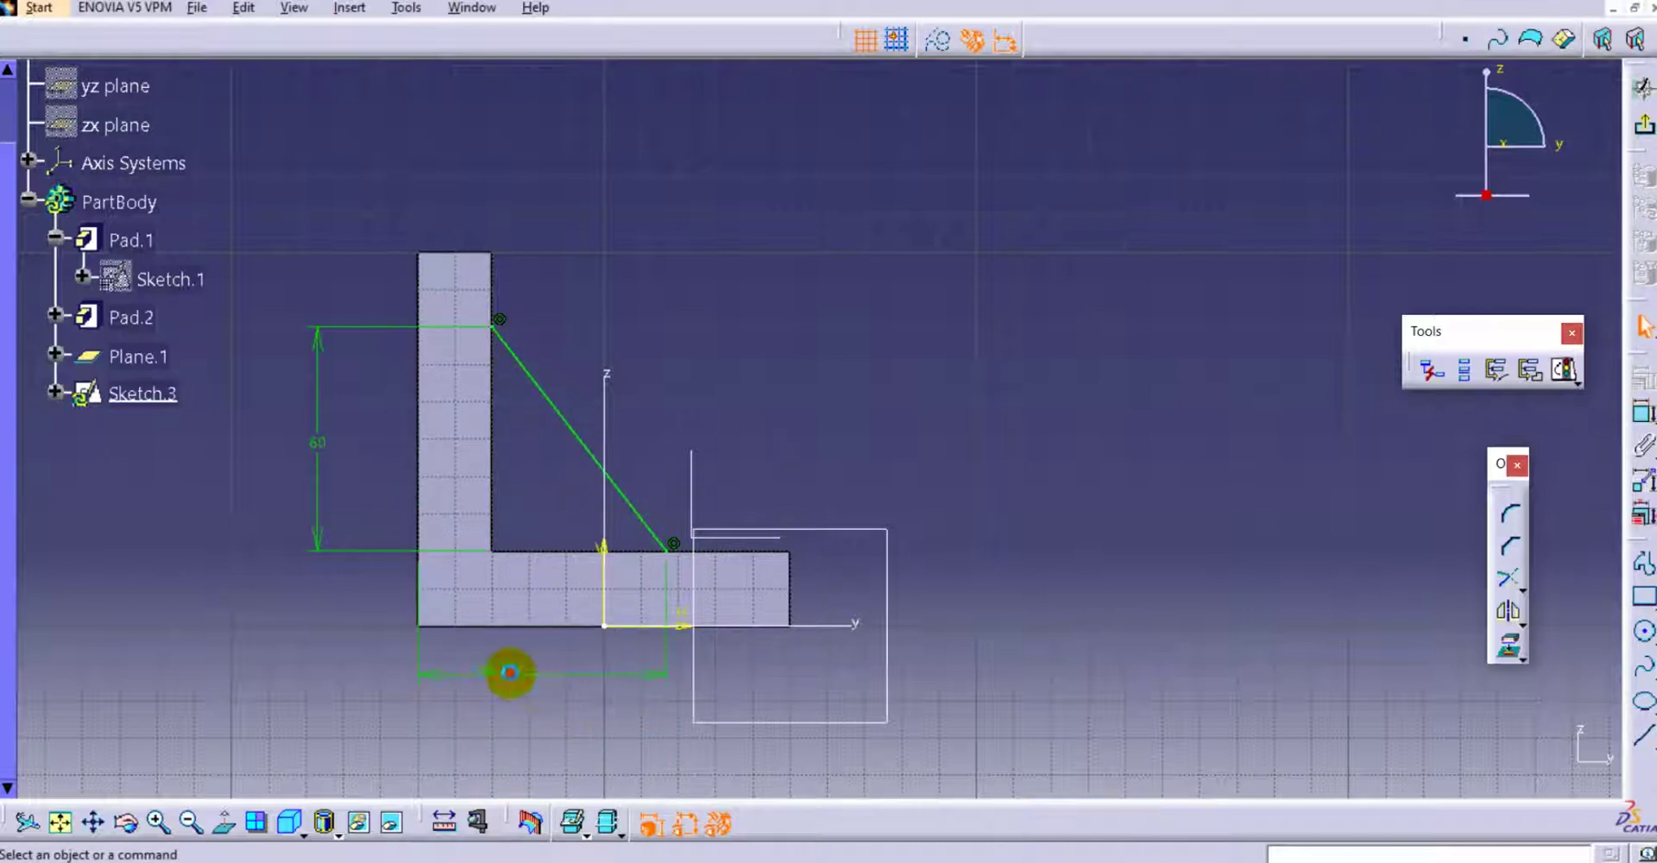
pyautogui.doubleClick(510, 672)
pyautogui.write('60')
pyautogui.press('Return')
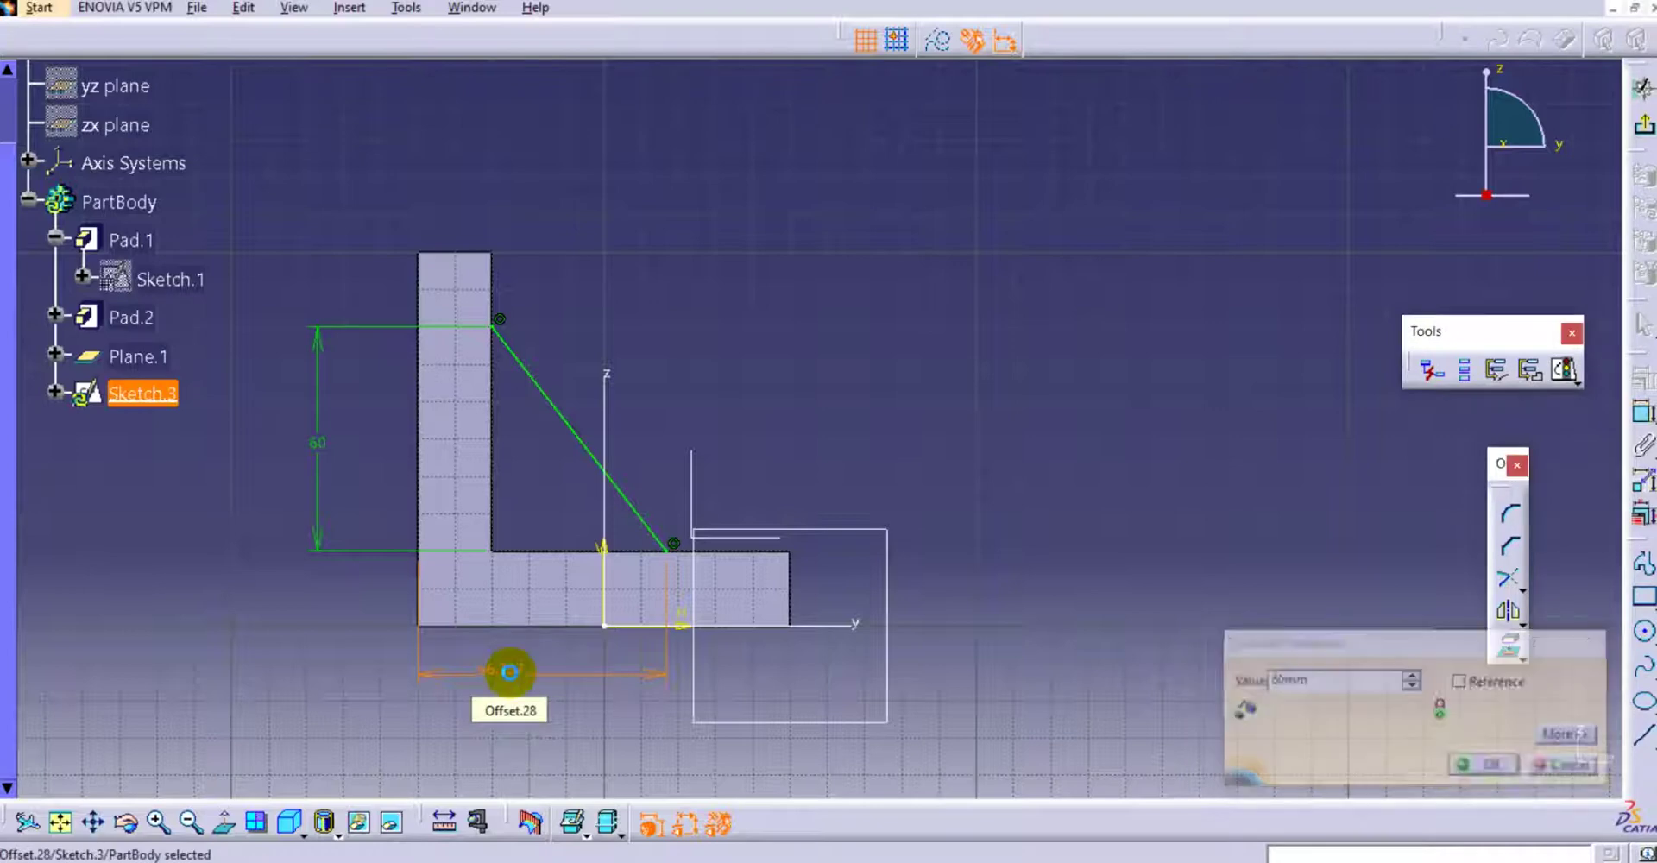
pyautogui.click(1642, 131)
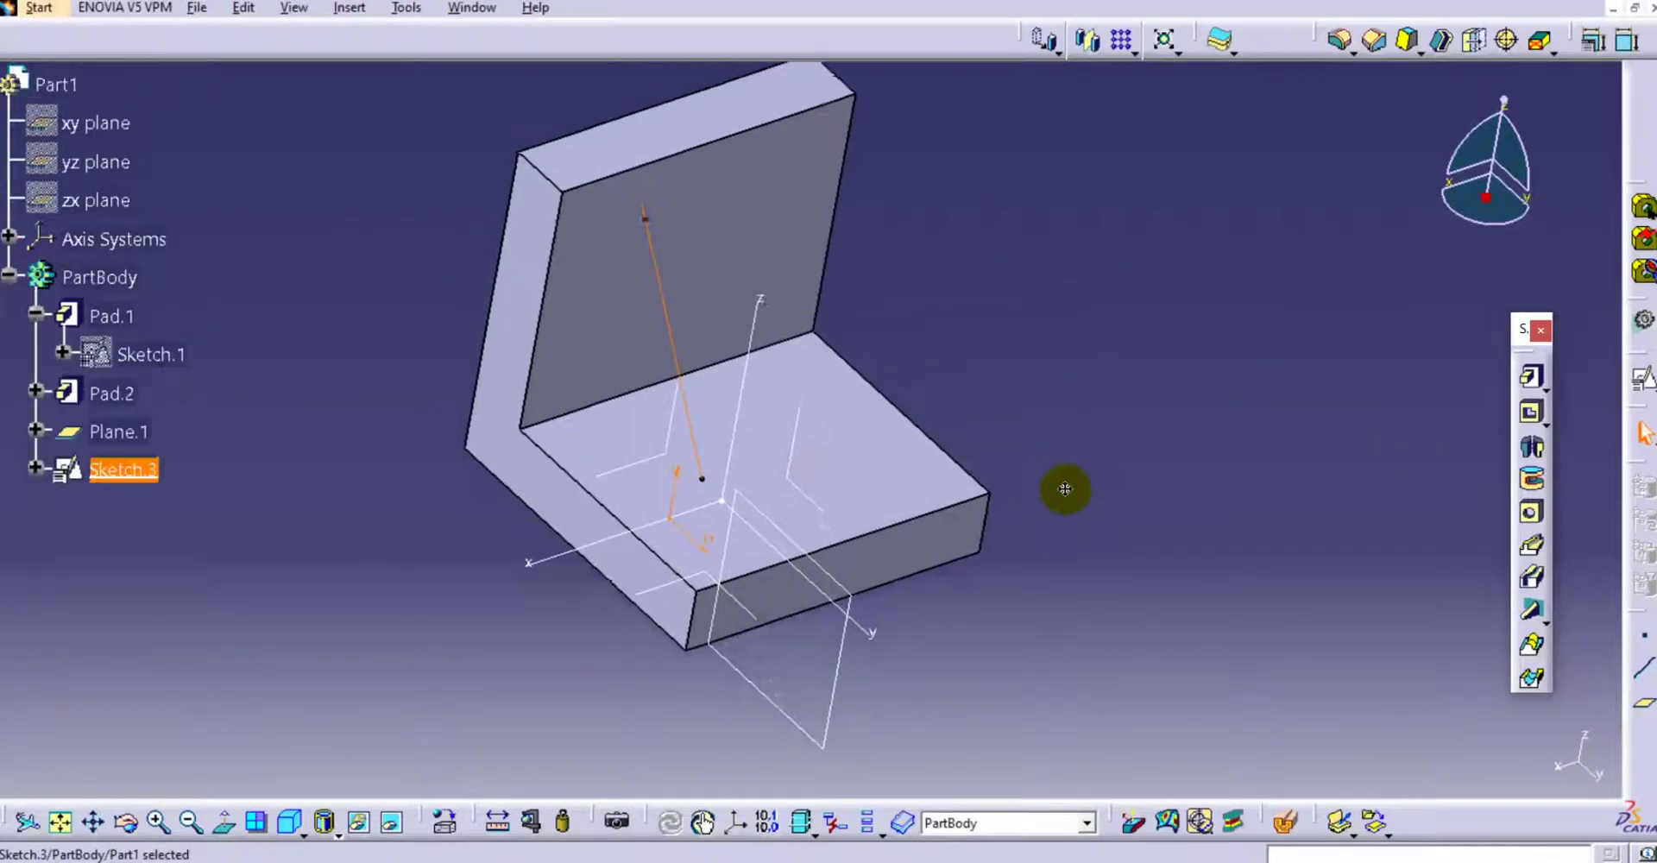
# Create a 4 mm thick stiffener from the Sketch.3 profile
pyautogui.click(328, 390)
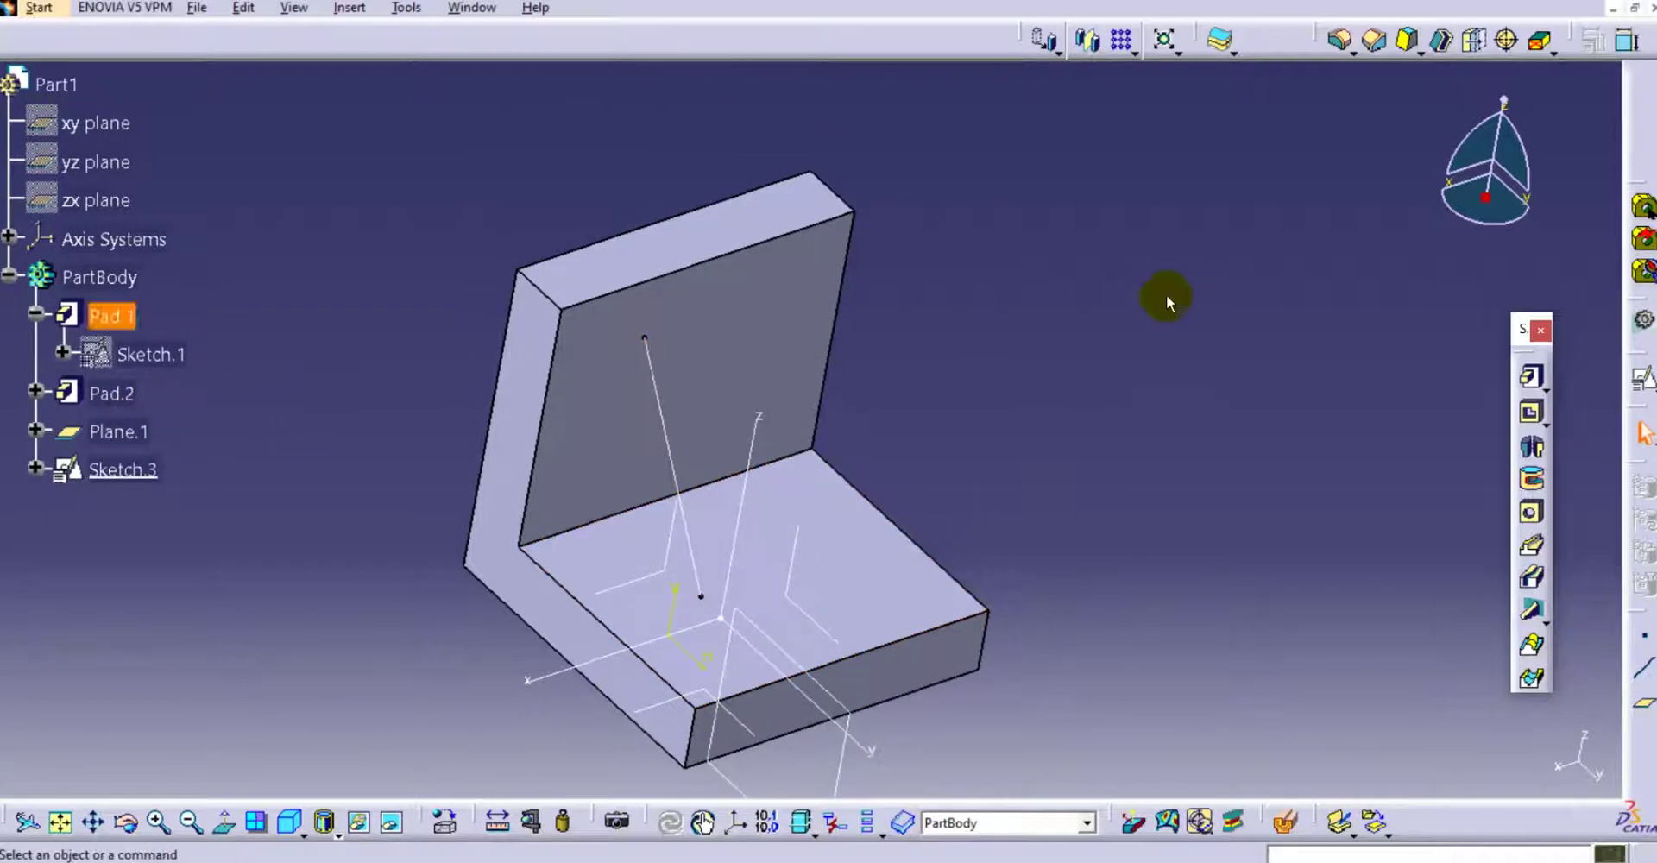
pyautogui.click(1533, 610)
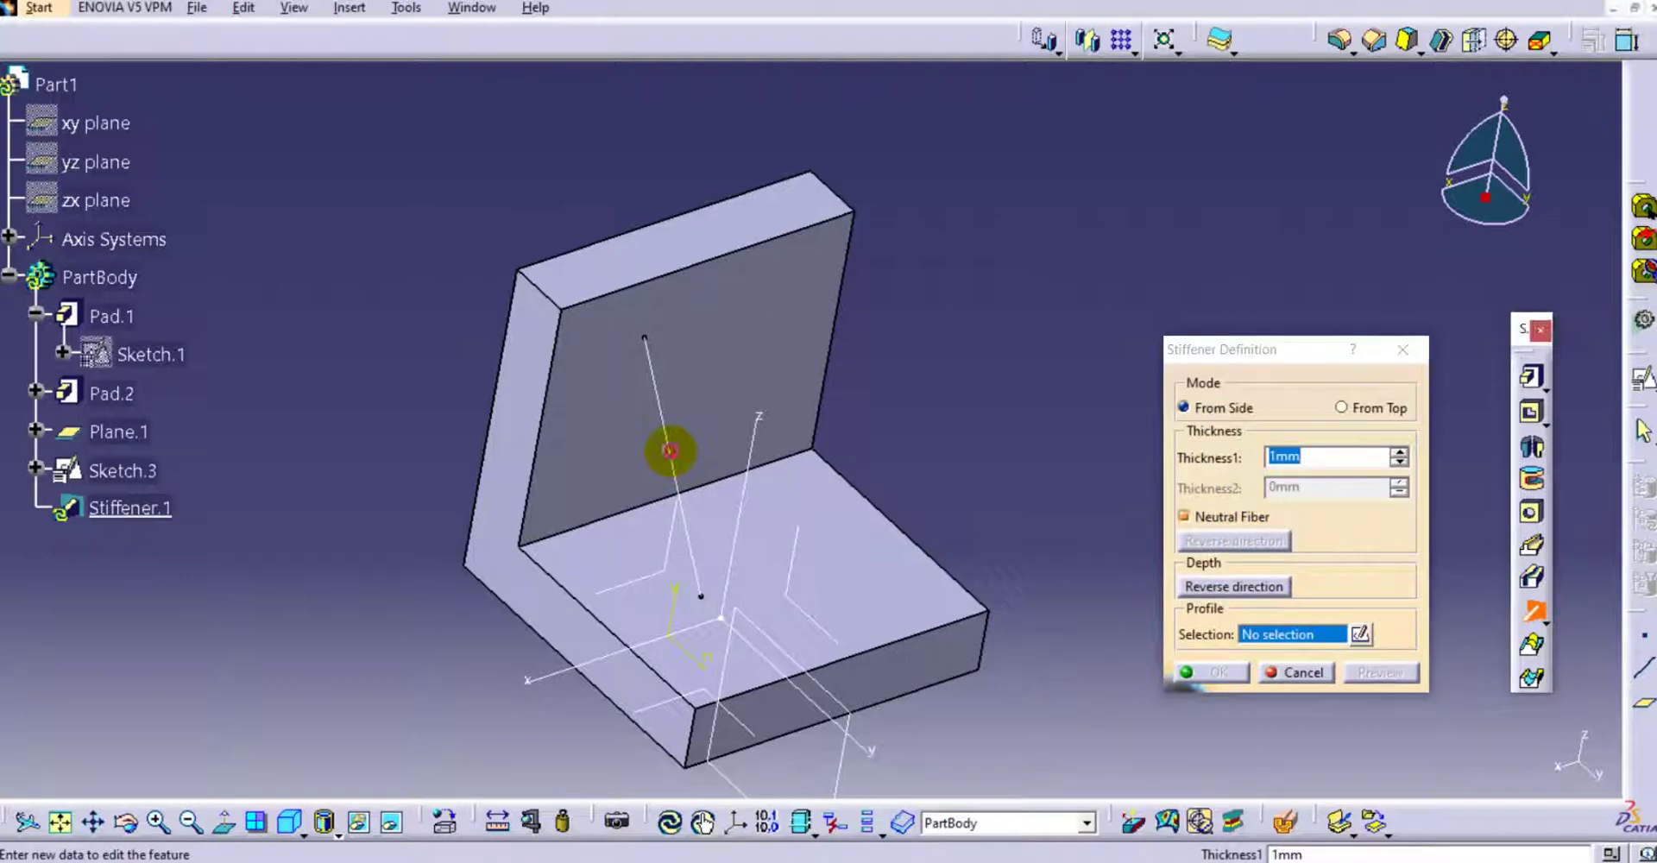
pyautogui.click(670, 449)
pyautogui.moveTo(299, 385); pyautogui.dragTo(744, 425, button='middle')
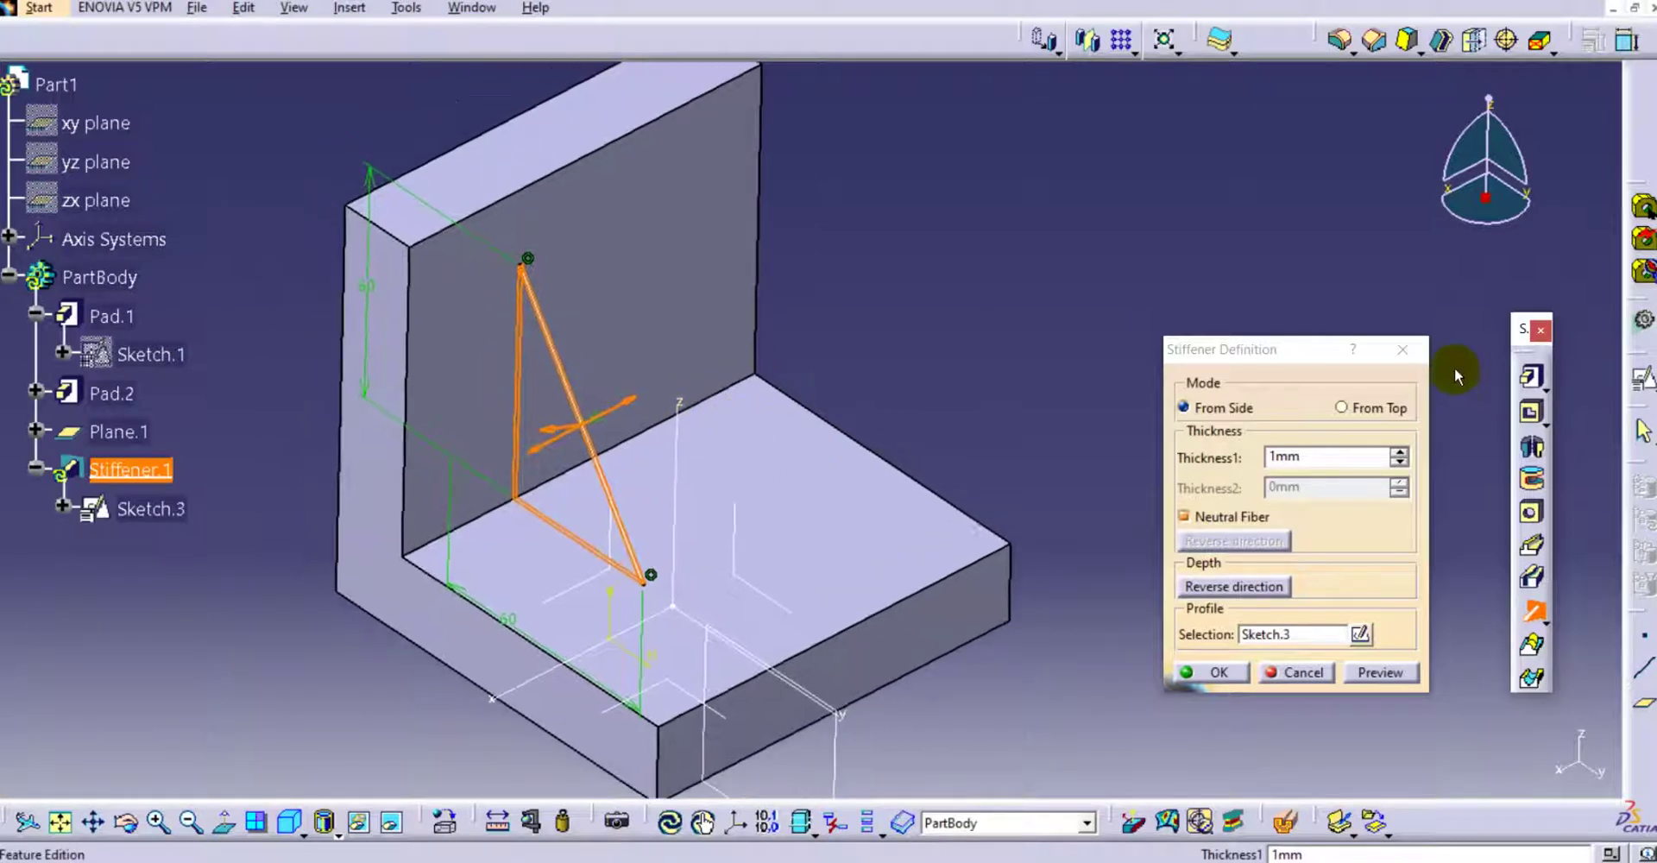
pyautogui.click(1398, 451)
pyautogui.click(1399, 452)
pyautogui.click(1399, 451)
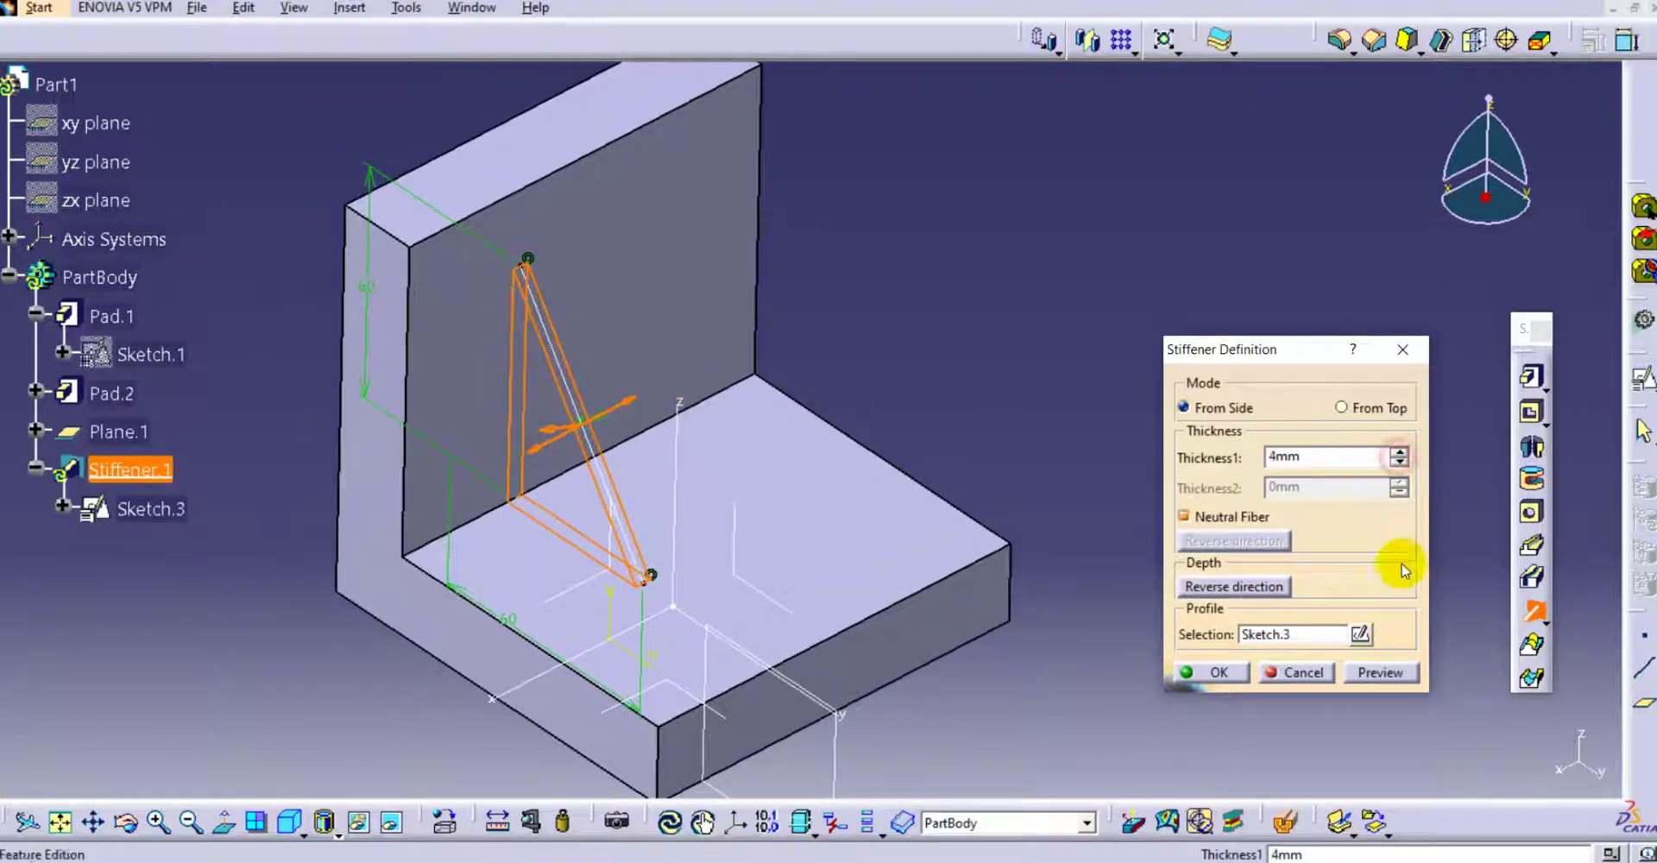
pyautogui.click(1377, 672)
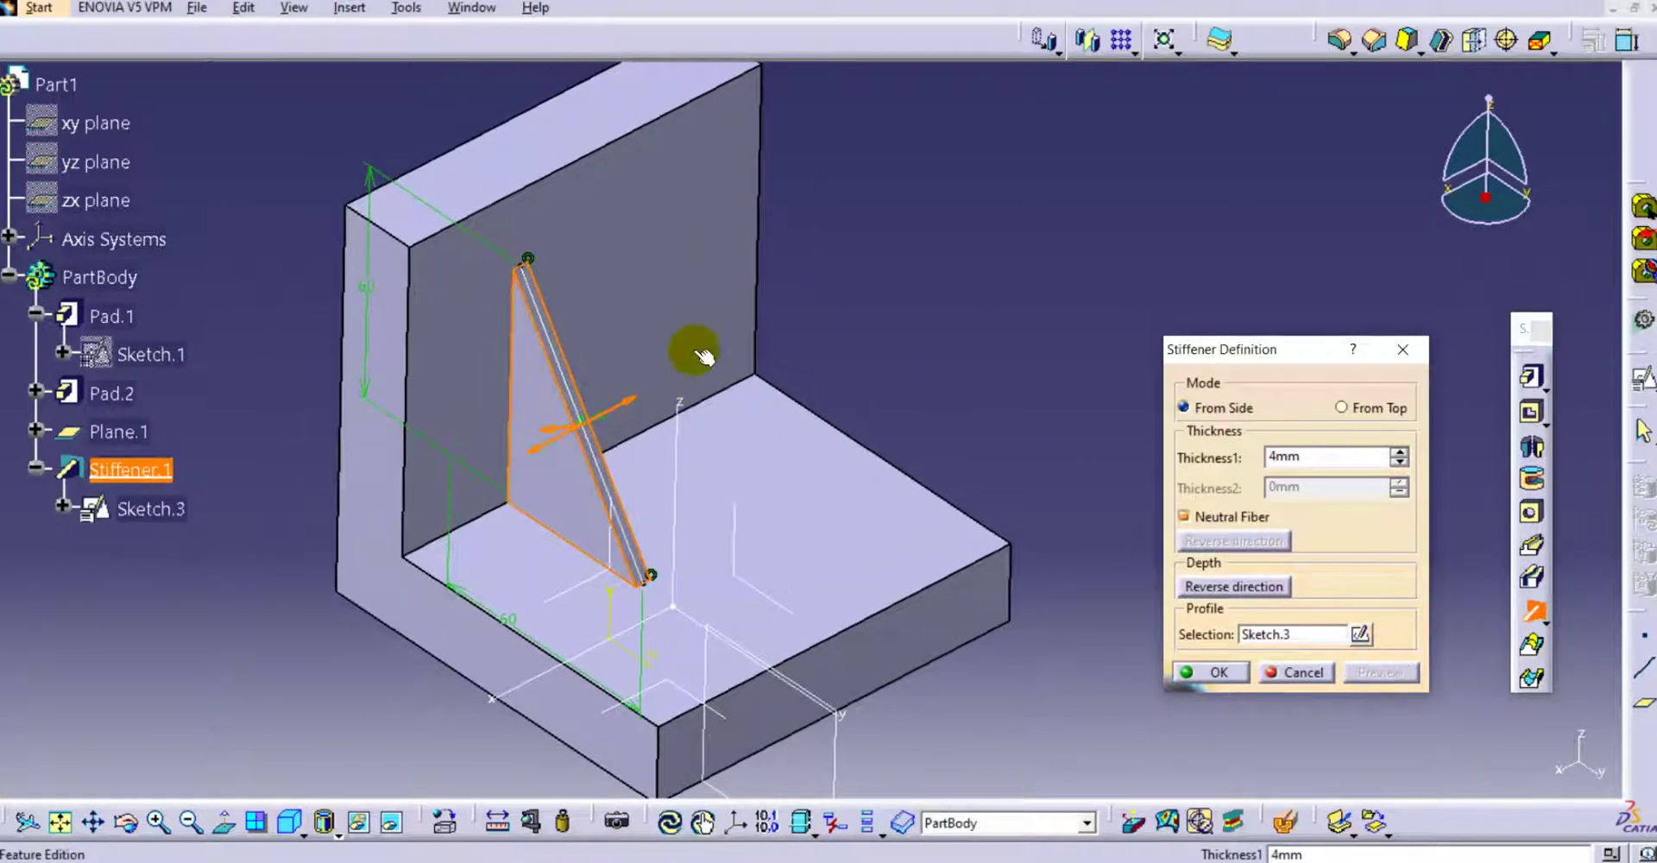
pyautogui.click(1213, 671)
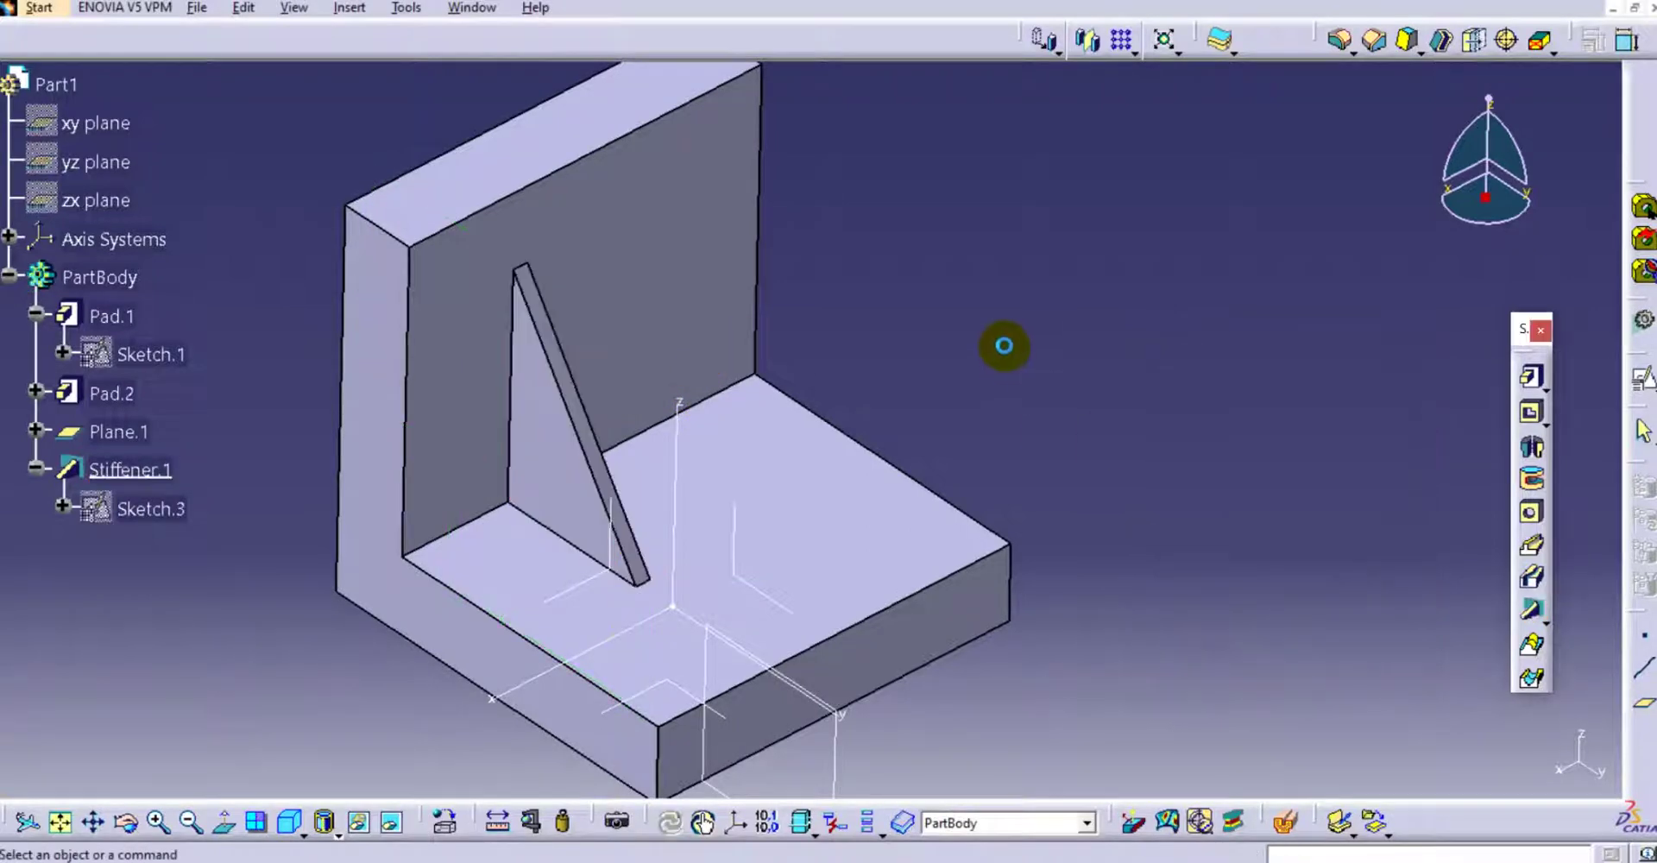
pyautogui.moveTo(788, 369); pyautogui.dragTo(700, 466, button='middle')
pyautogui.doubleClick(104, 468)
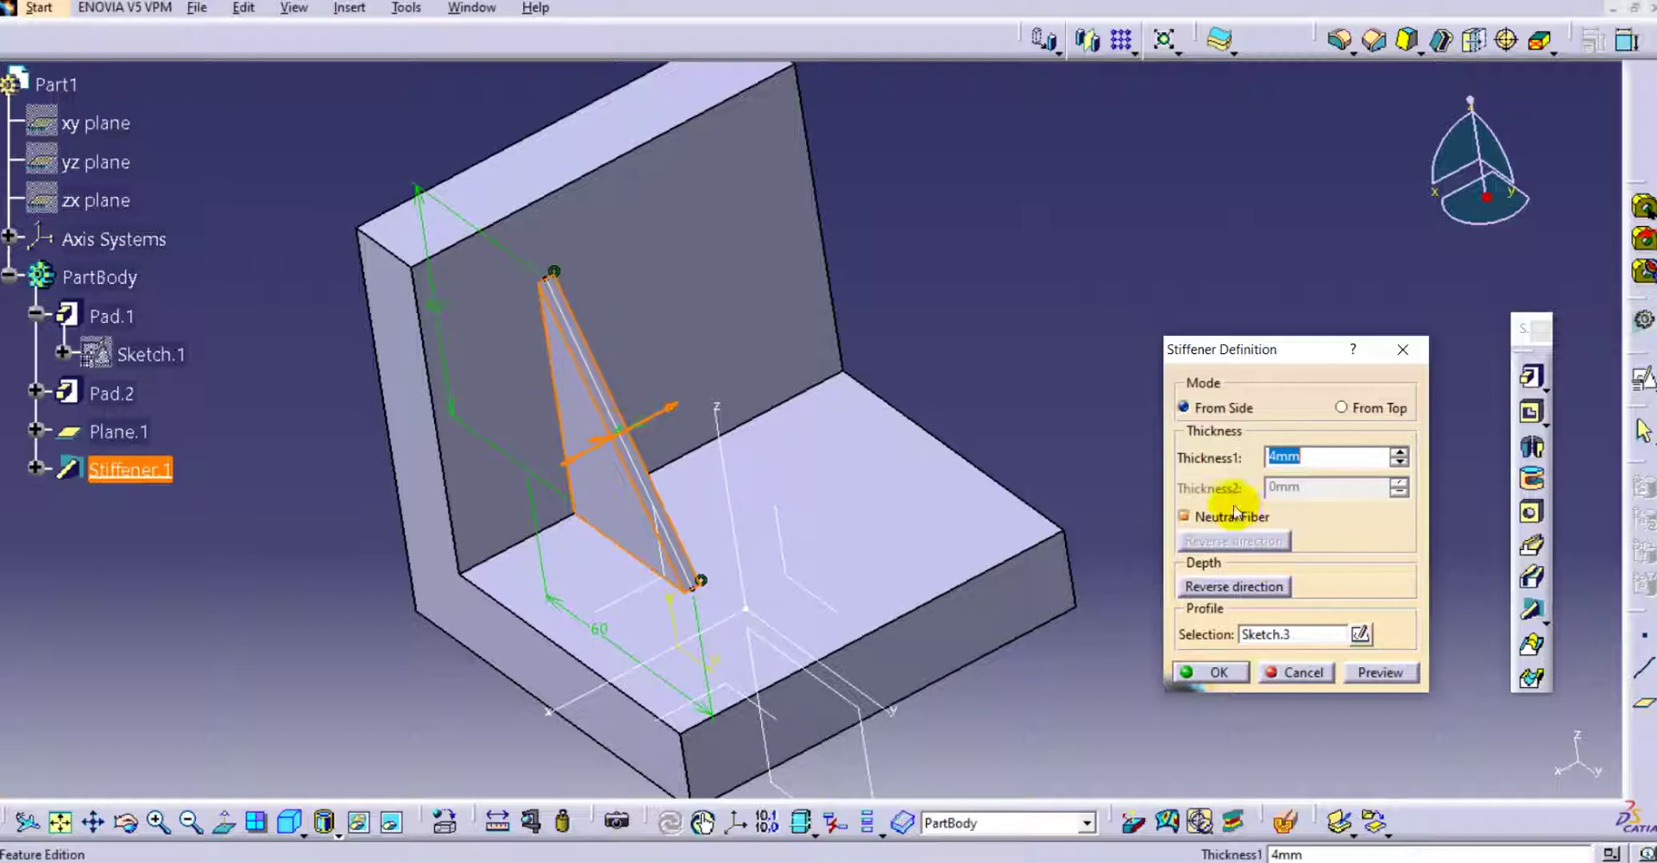
pyautogui.click(1186, 518)
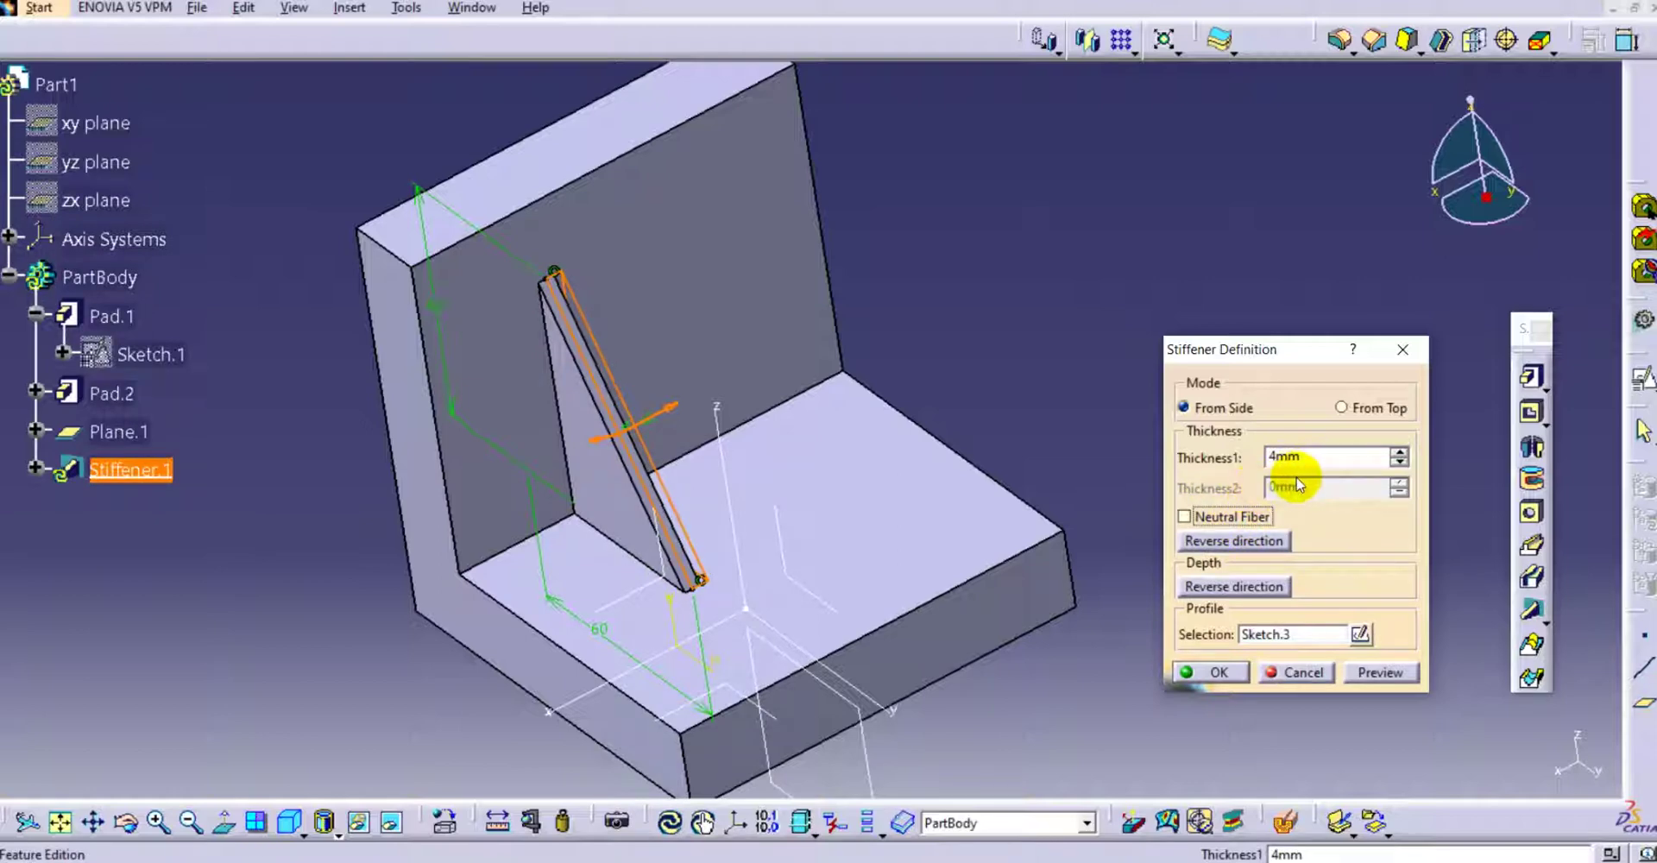
pyautogui.click(1385, 465)
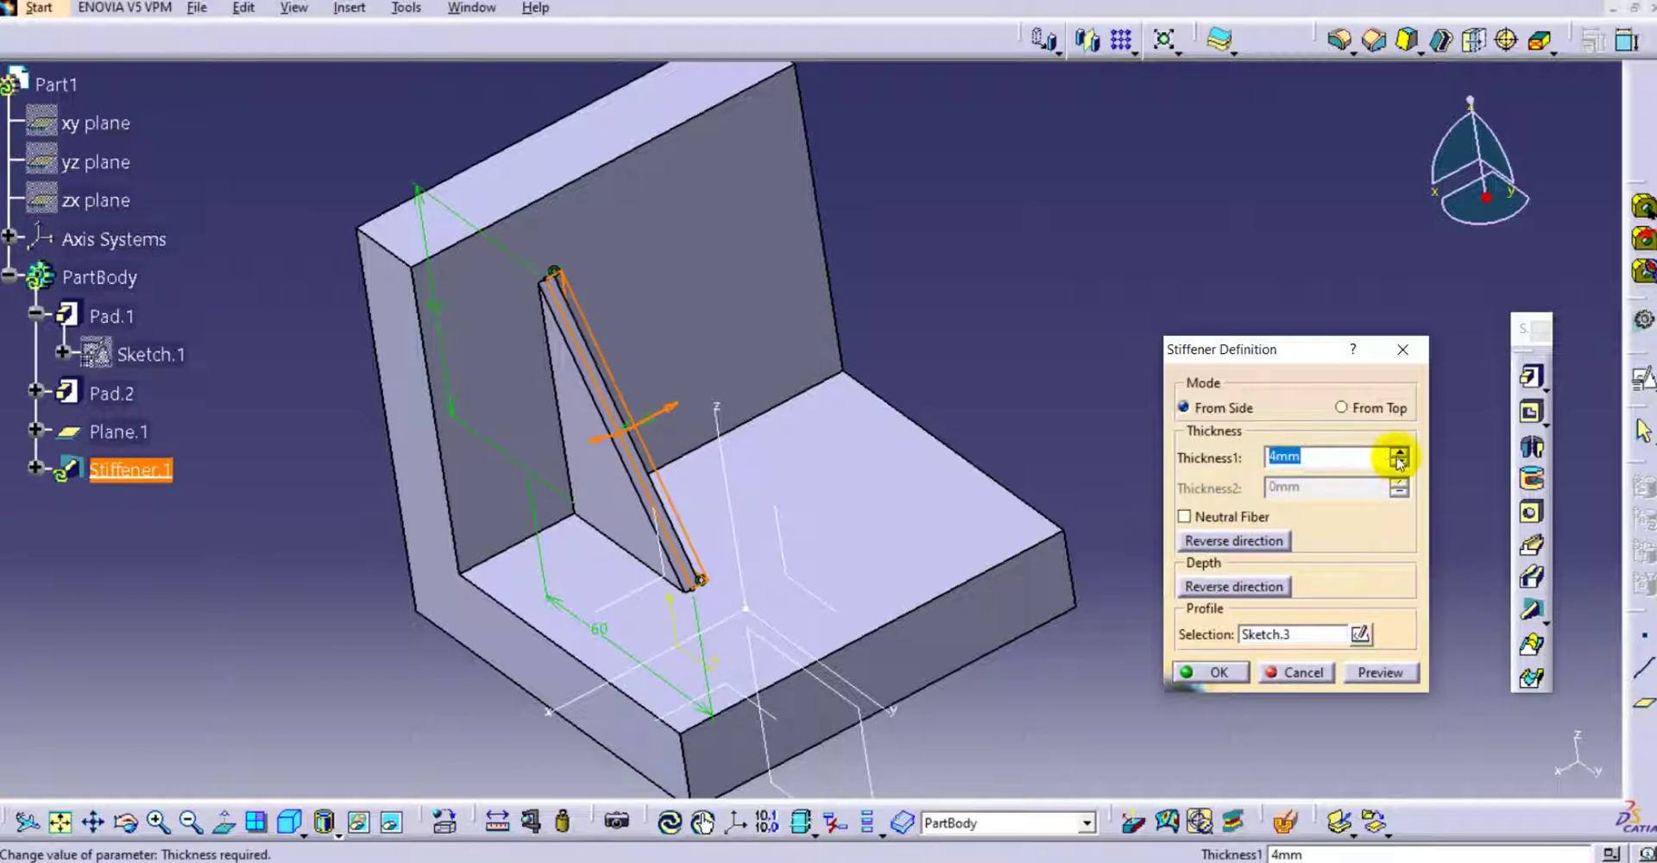
pyautogui.click(1399, 455)
pyautogui.click(1398, 455)
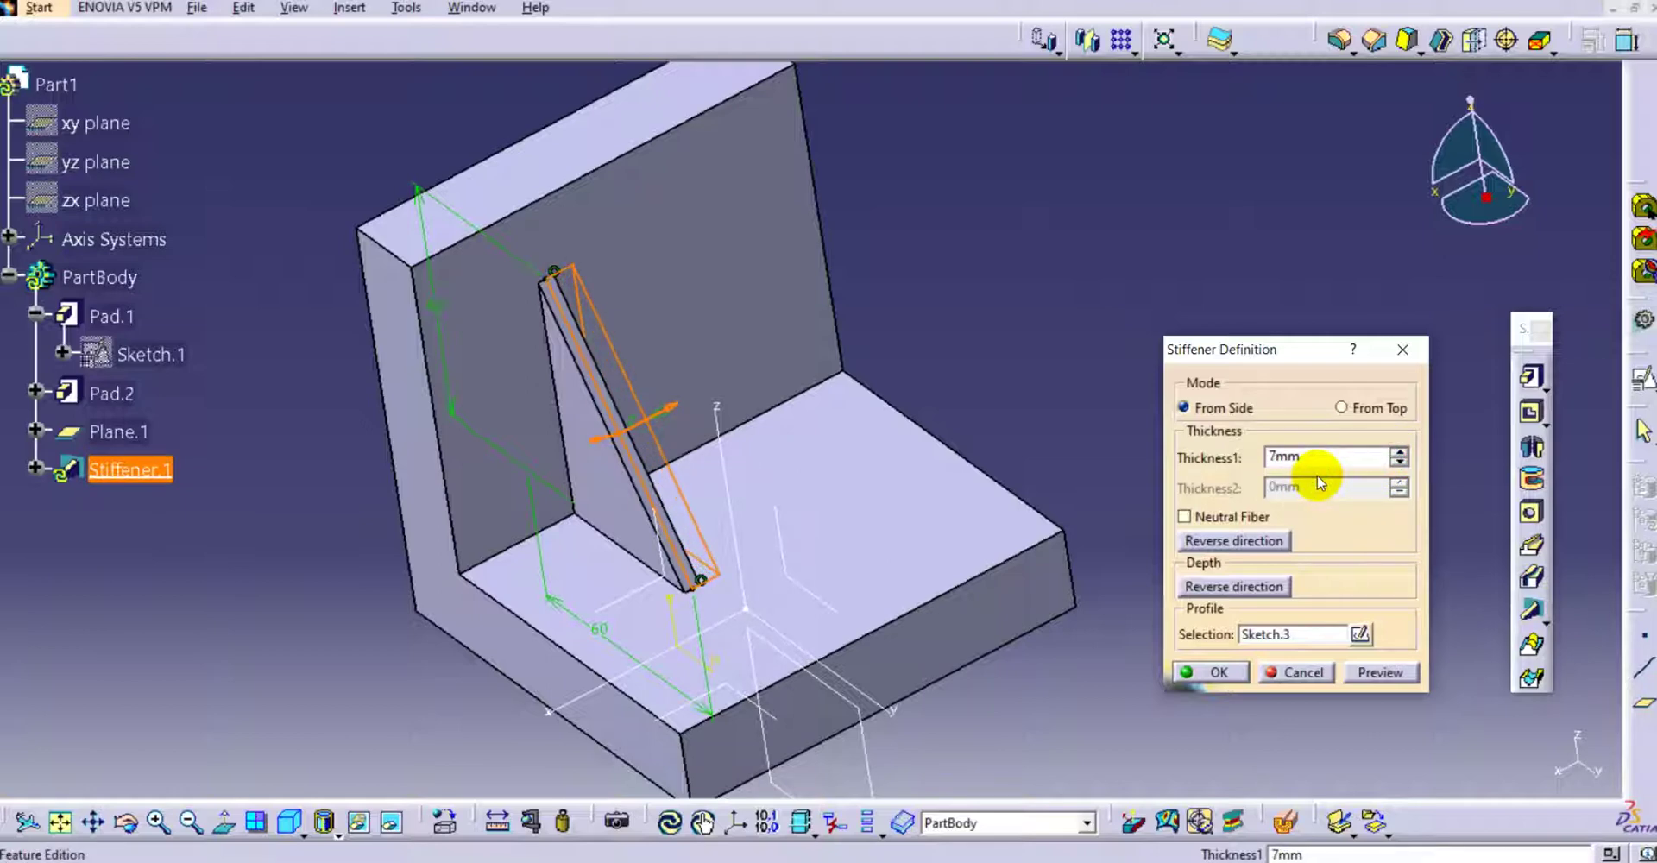
pyautogui.moveTo(688, 485); pyautogui.dragTo(658, 427, button='middle')
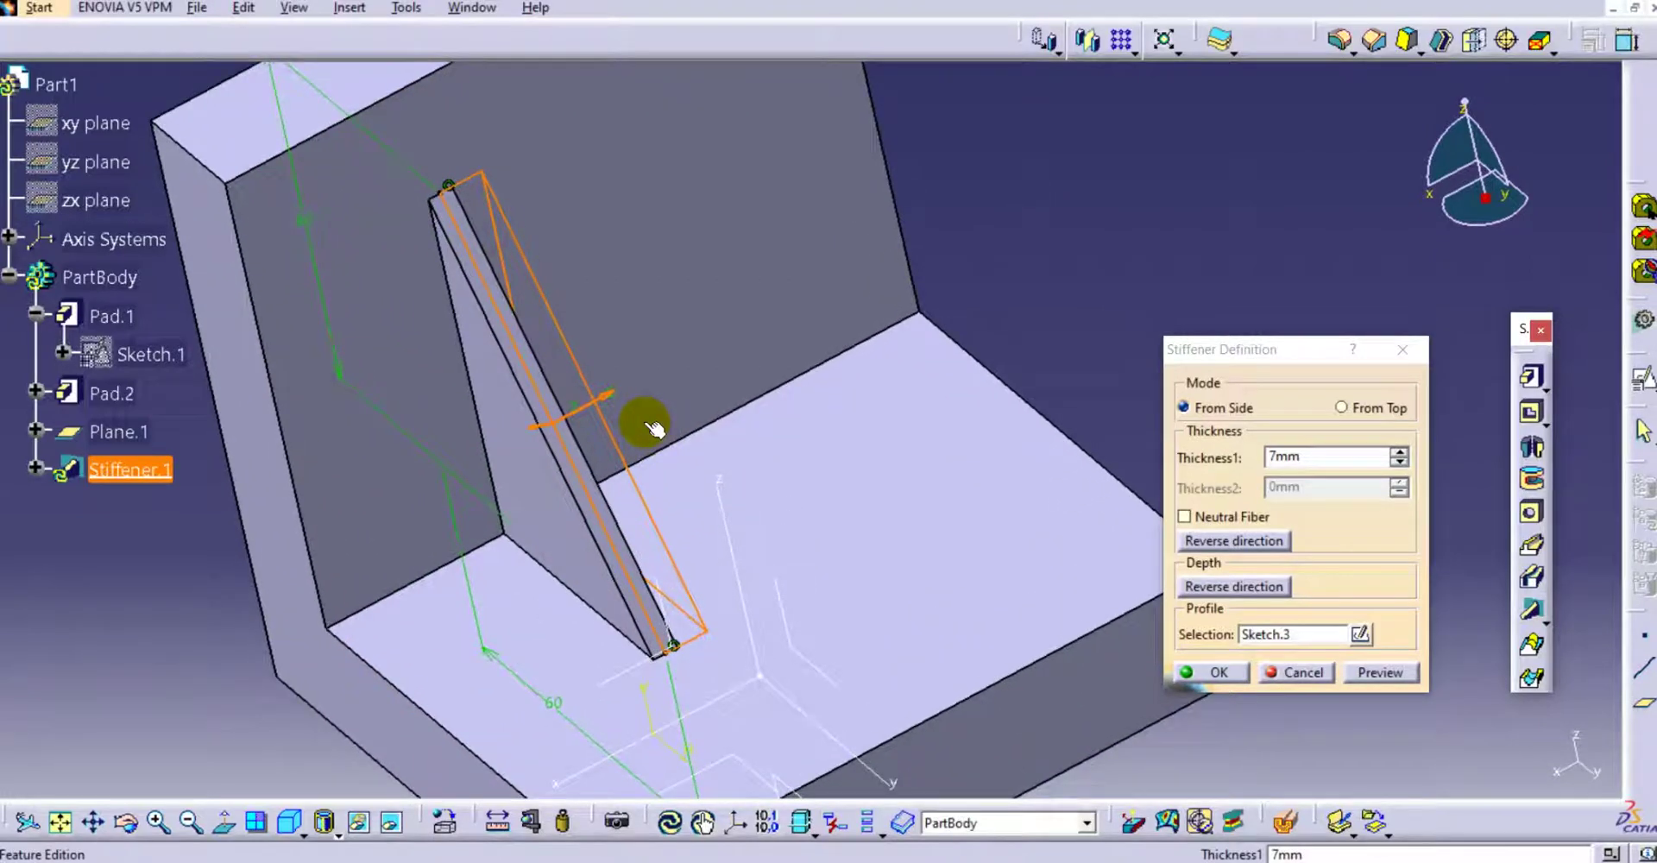
pyautogui.click(1215, 673)
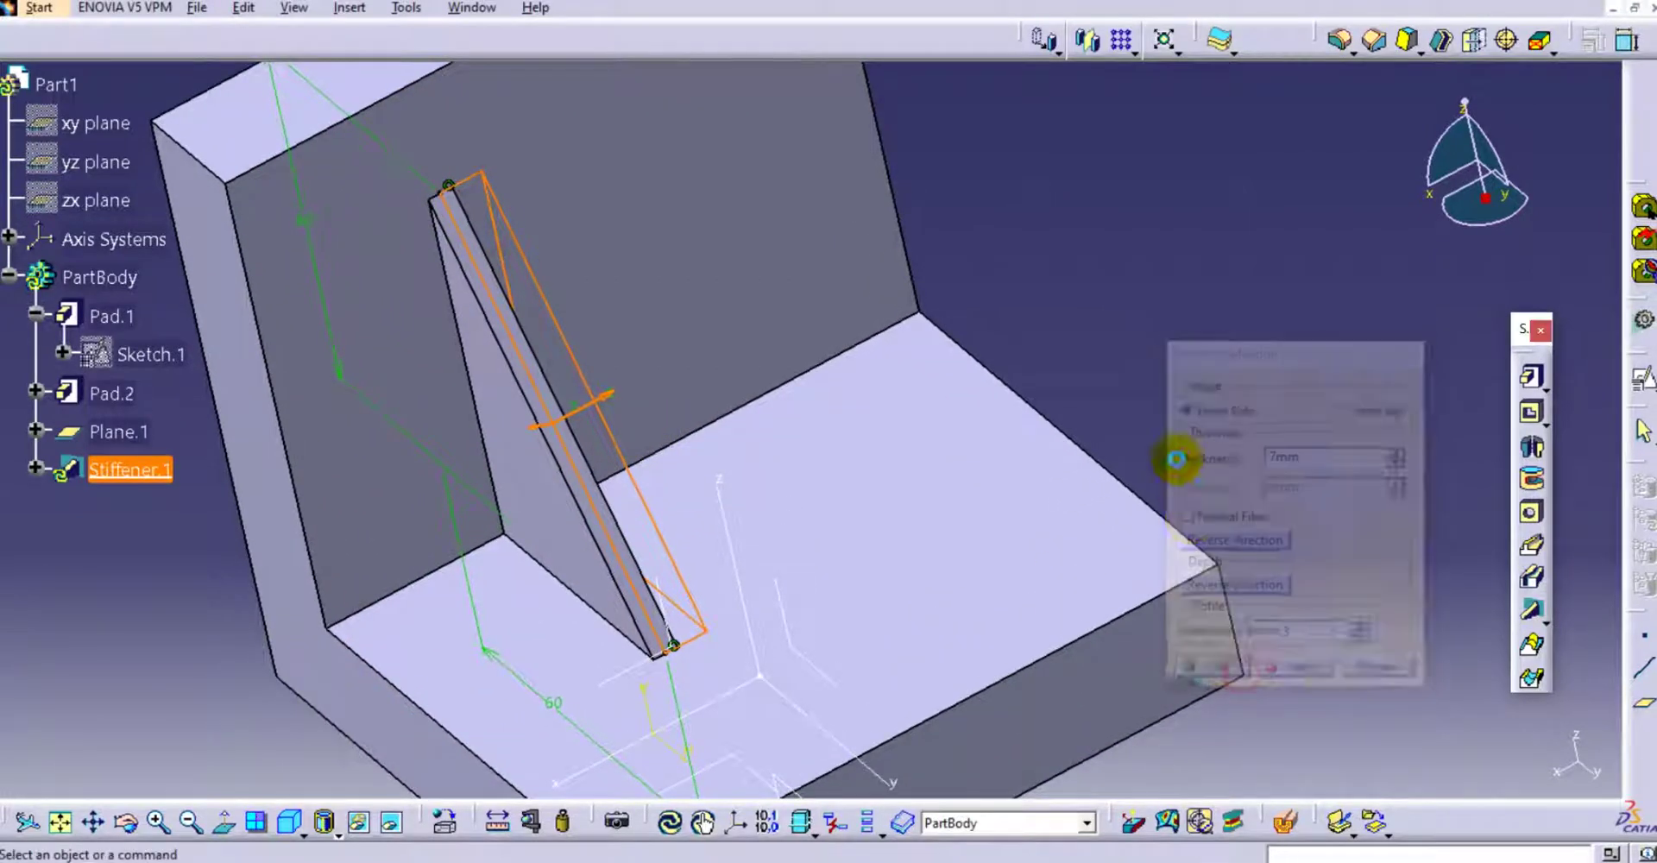
pyautogui.scroll(-2, 1192, 331)
pyautogui.moveTo(1139, 325); pyautogui.dragTo(1086, 386, button='middle')
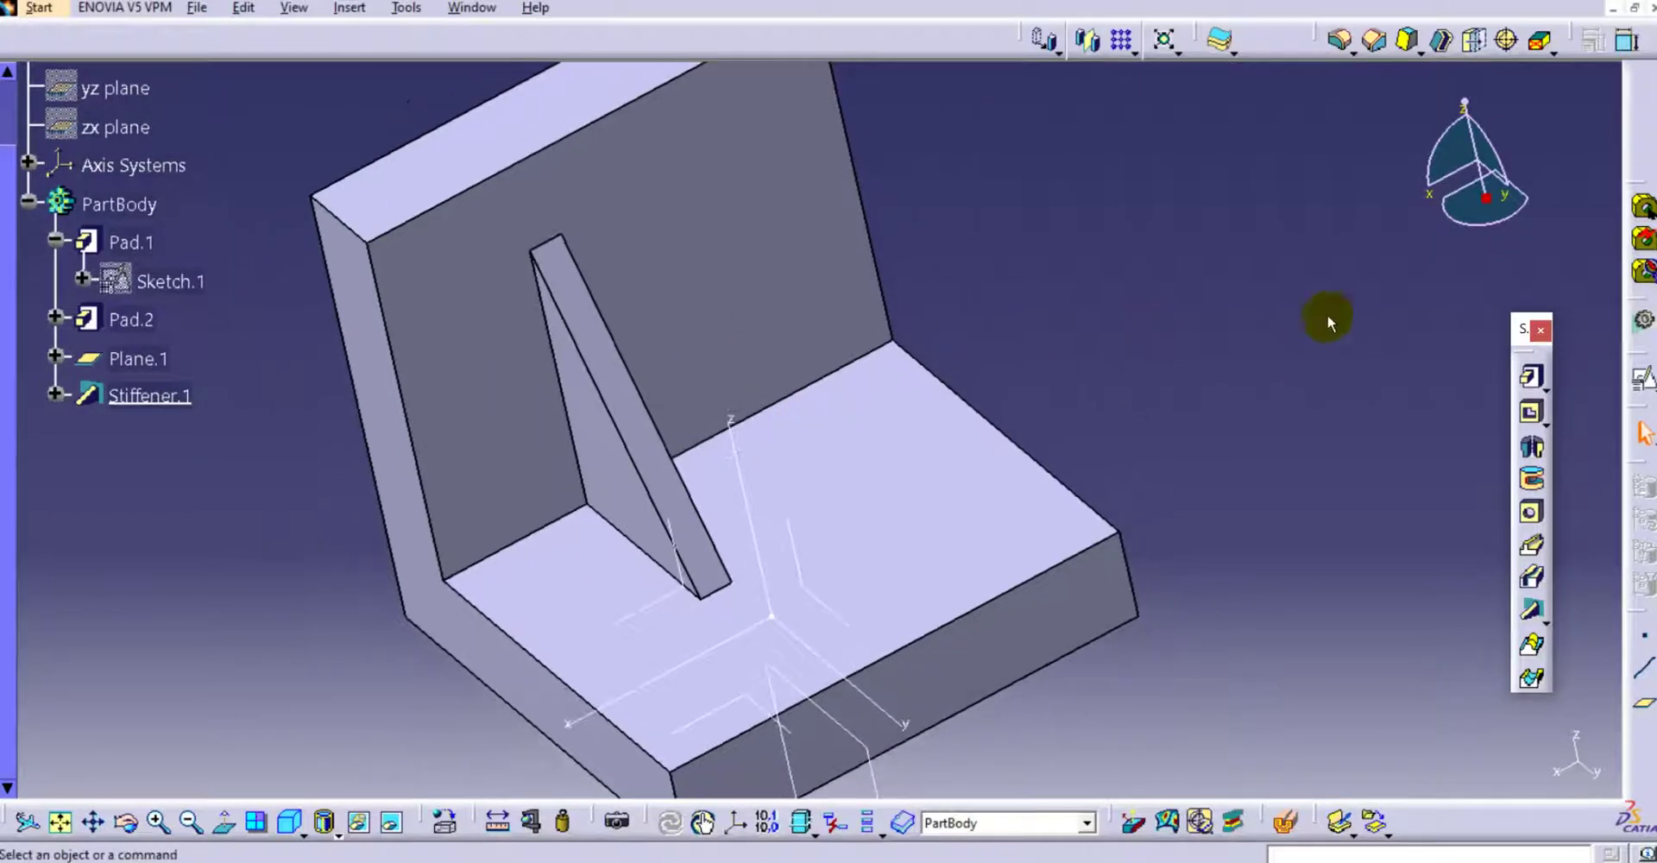
pyautogui.click(53, 396)
pyautogui.doubleClick(148, 397)
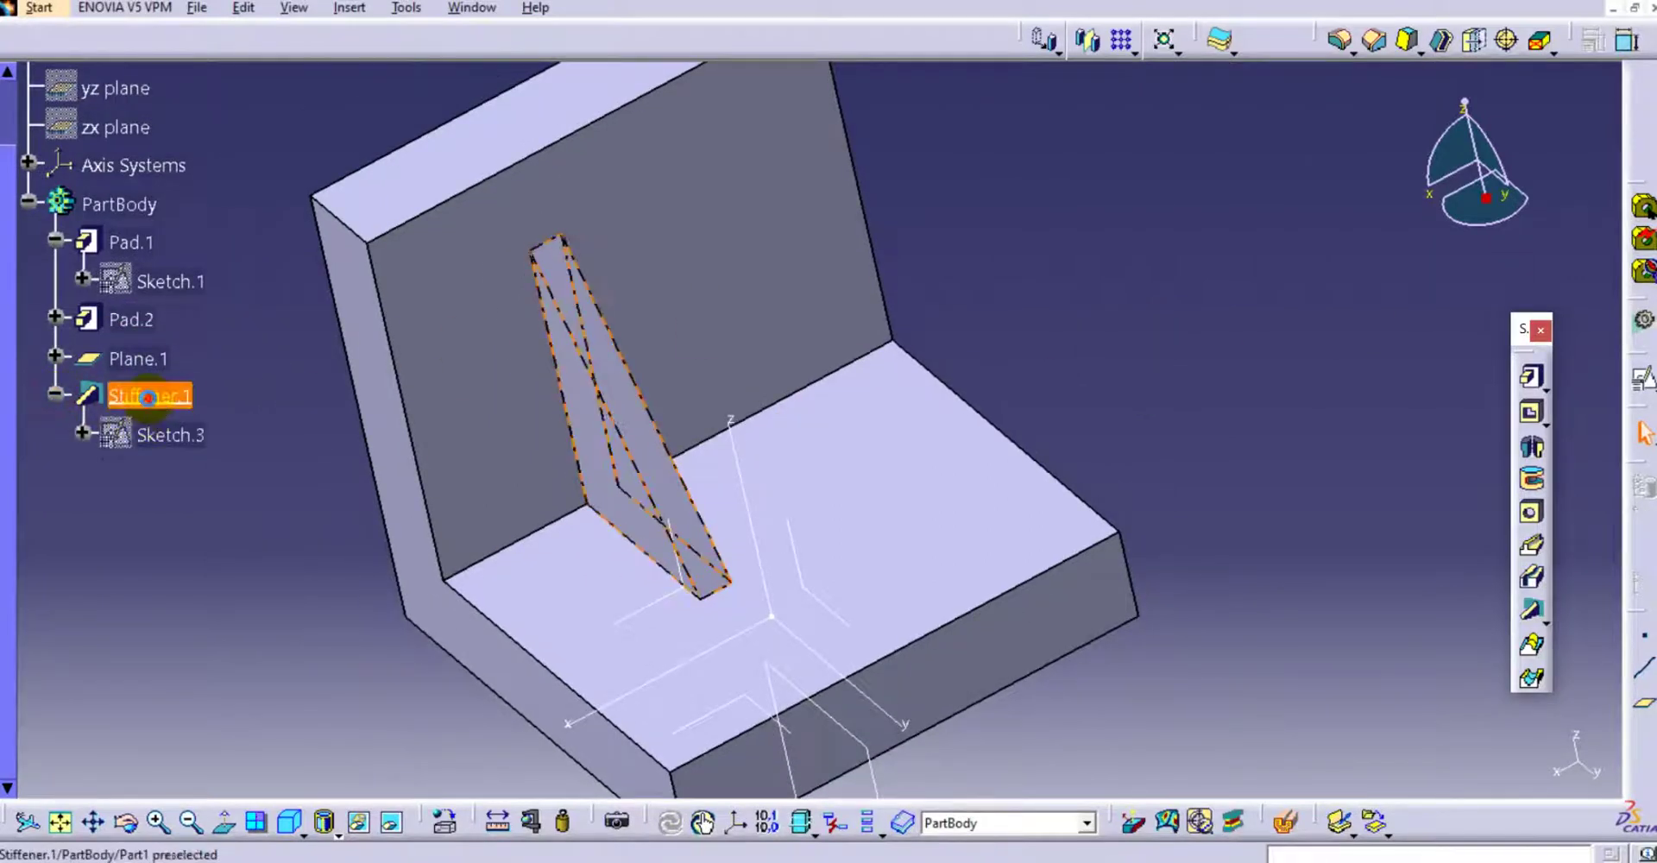
pyautogui.middleClick(799, 388)
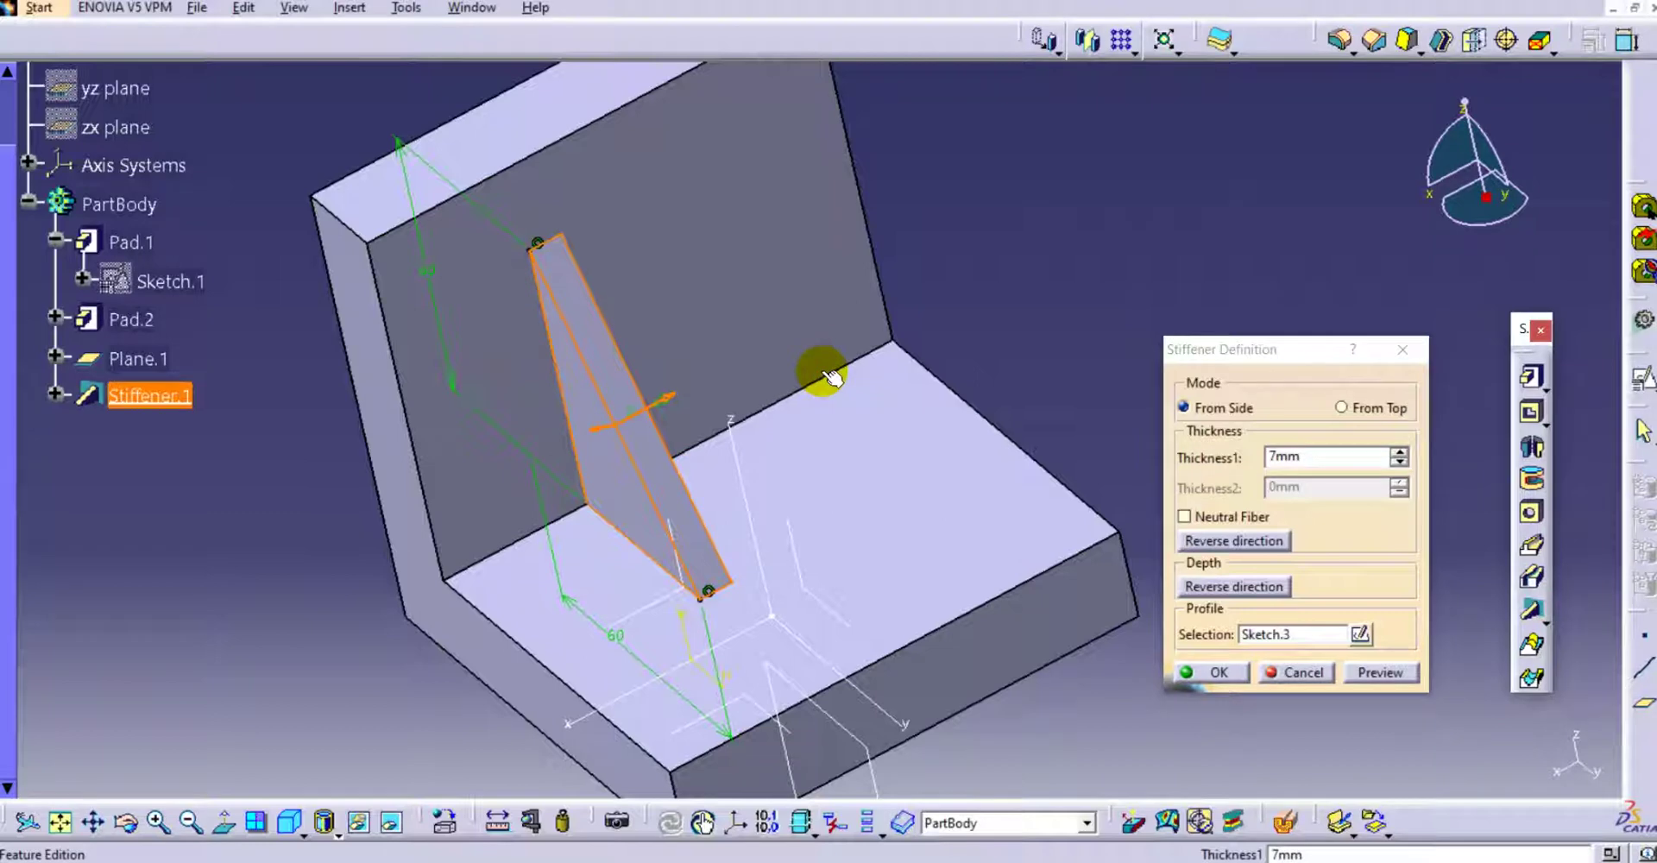
pyautogui.click(1189, 516)
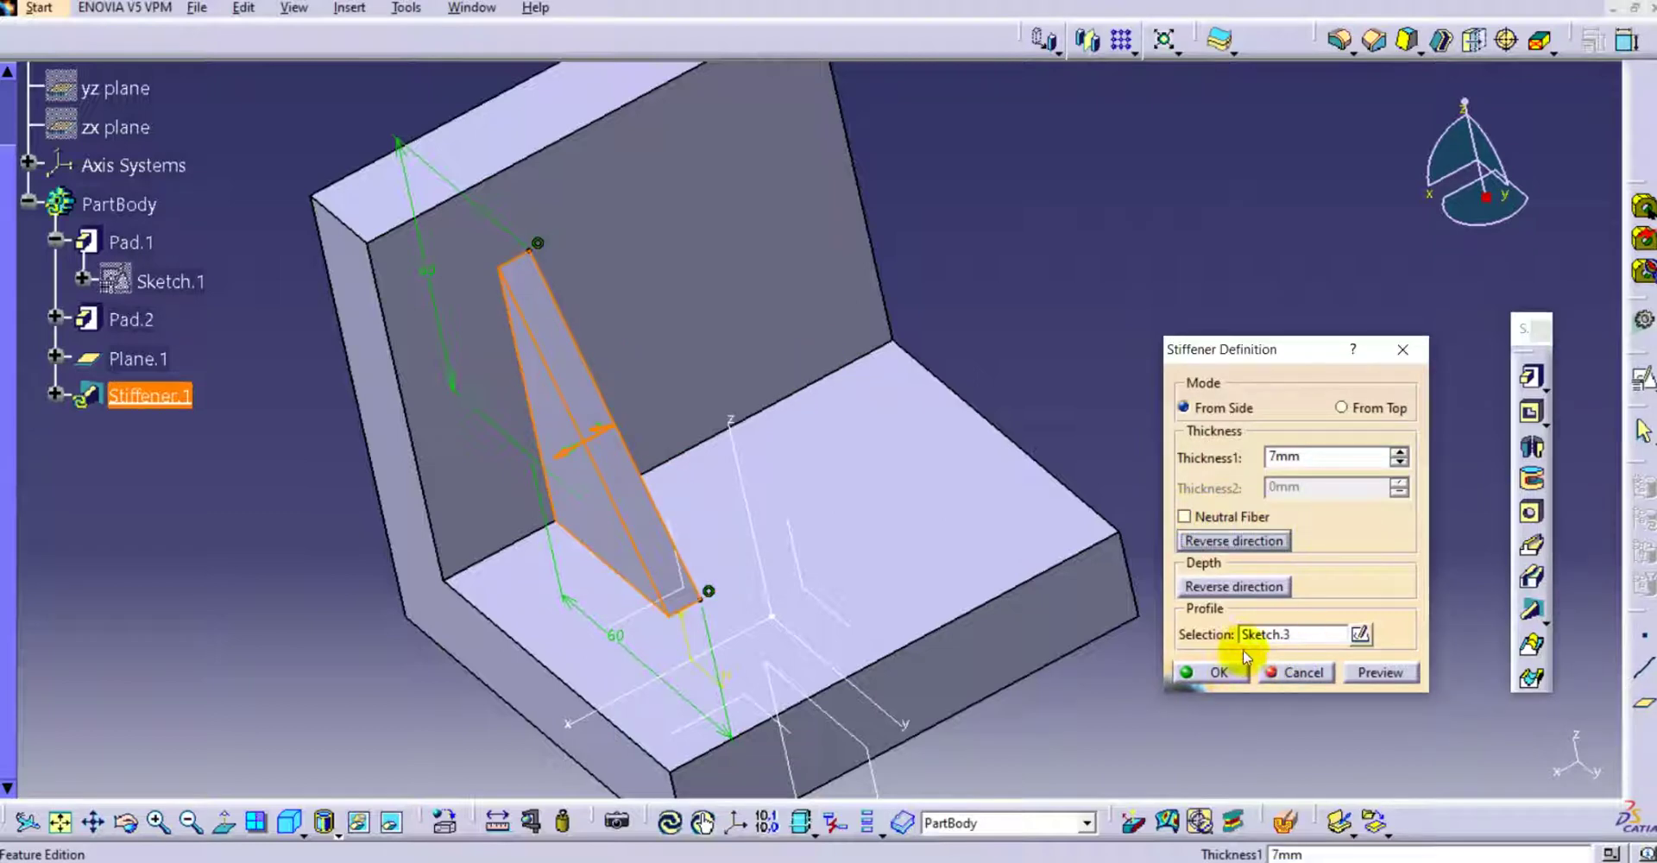
pyautogui.click(1213, 671)
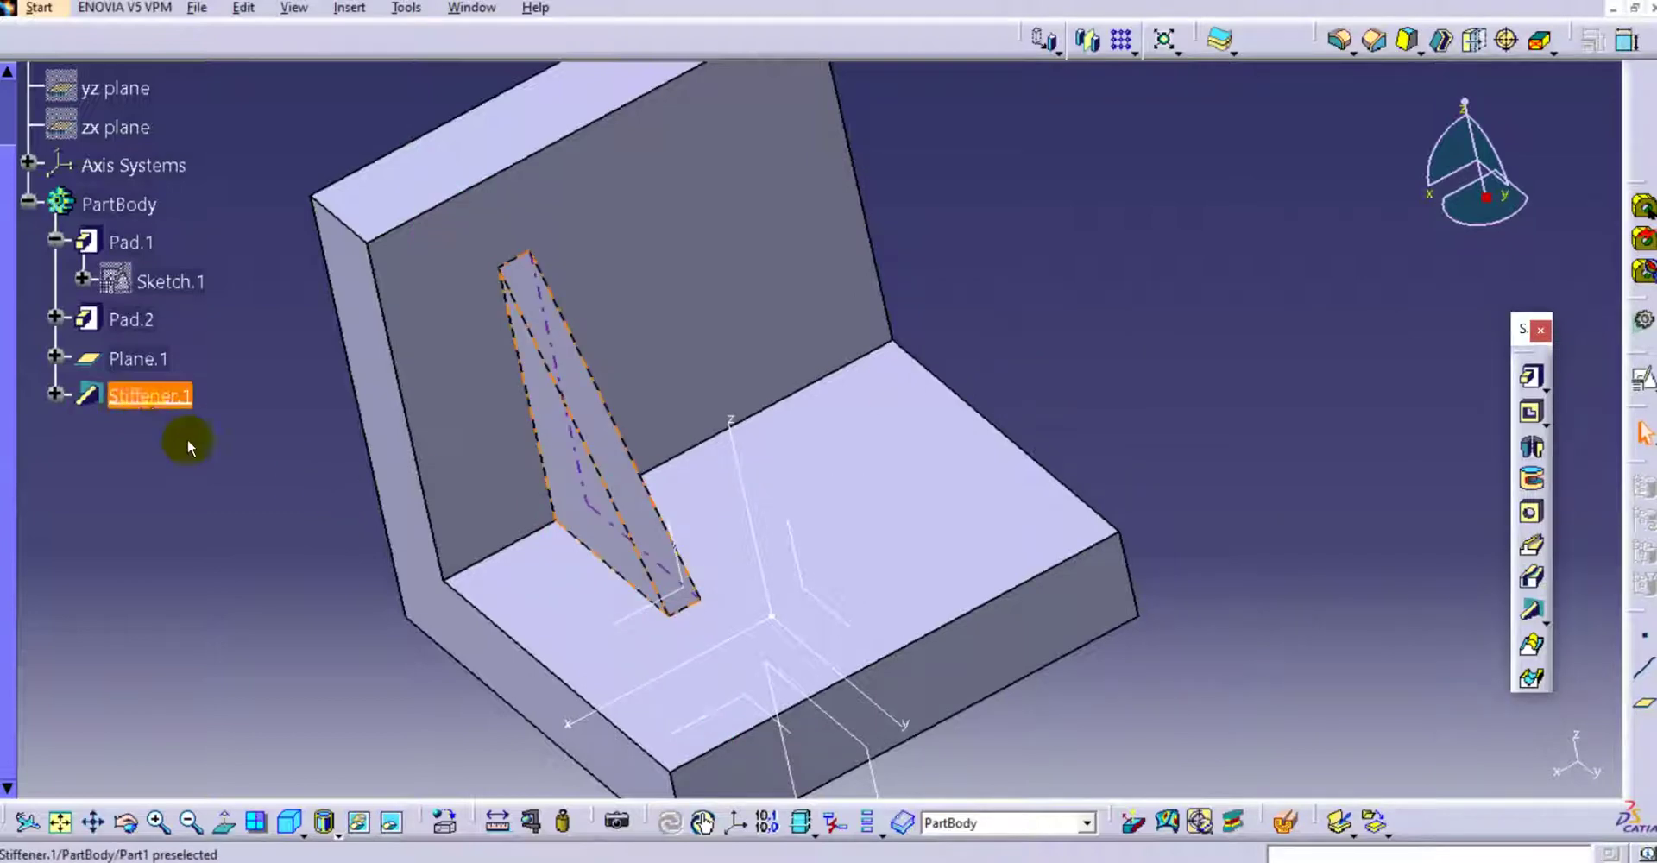
pyautogui.moveTo(406, 536); pyautogui.dragTo(412, 609, button='middle')
pyautogui.click(407, 536)
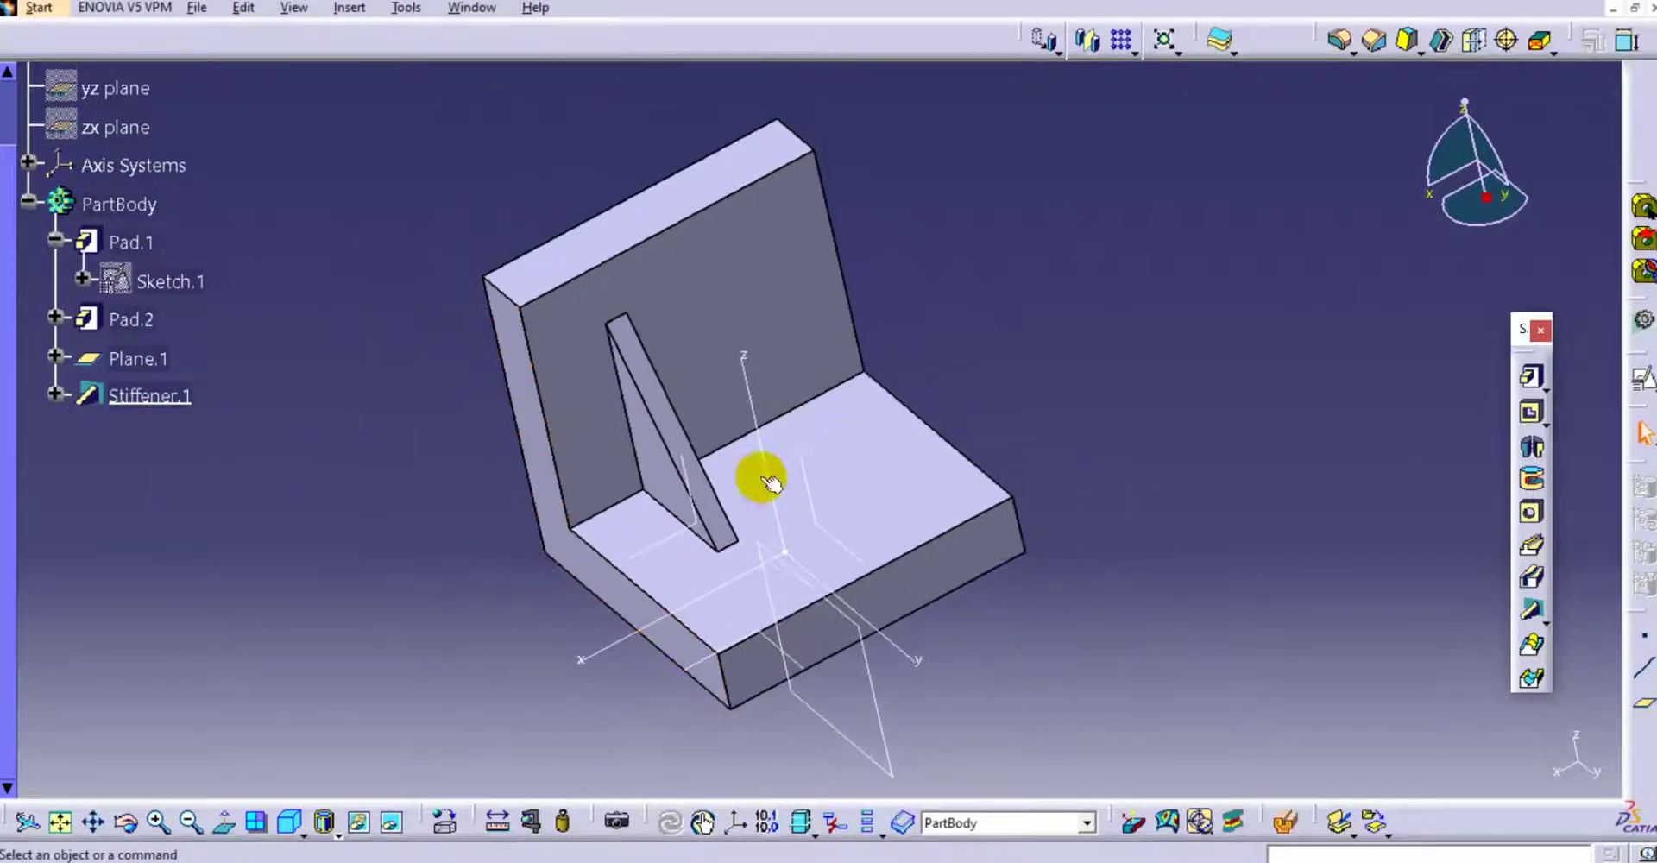
pyautogui.moveTo(1096, 296); pyautogui.dragTo(969, 352, button='middle')
pyautogui.moveTo(868, 400); pyautogui.dragTo(872, 386, button='middle')
pyautogui.moveTo(944, 433); pyautogui.dragTo(961, 435, button='middle')
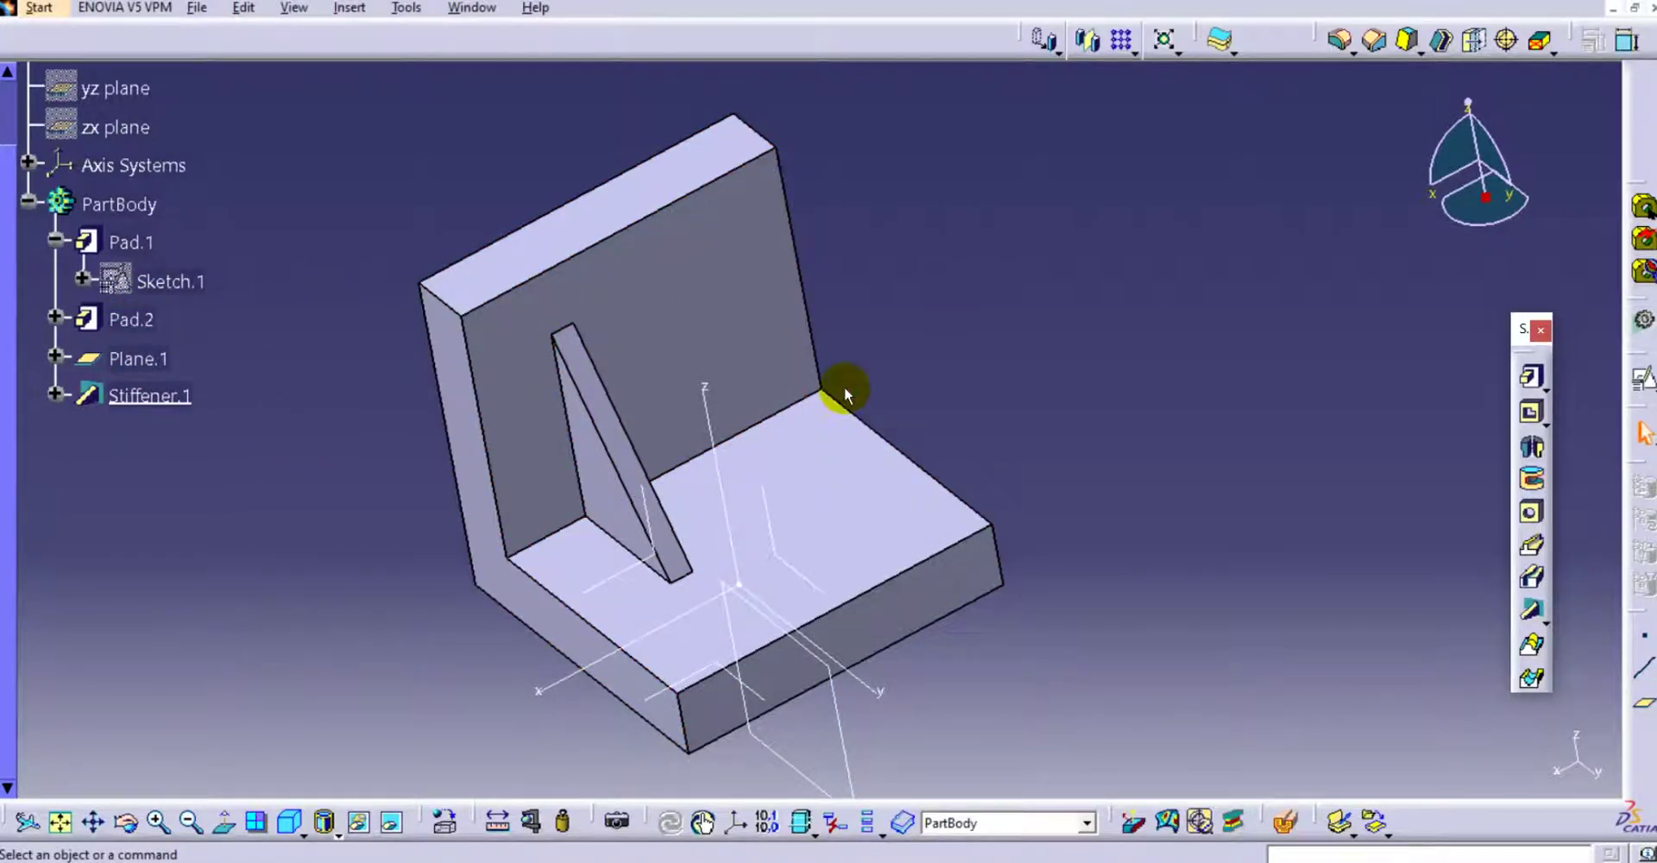
# Delete Stiffener.1
pyautogui.rightClick(167, 397)
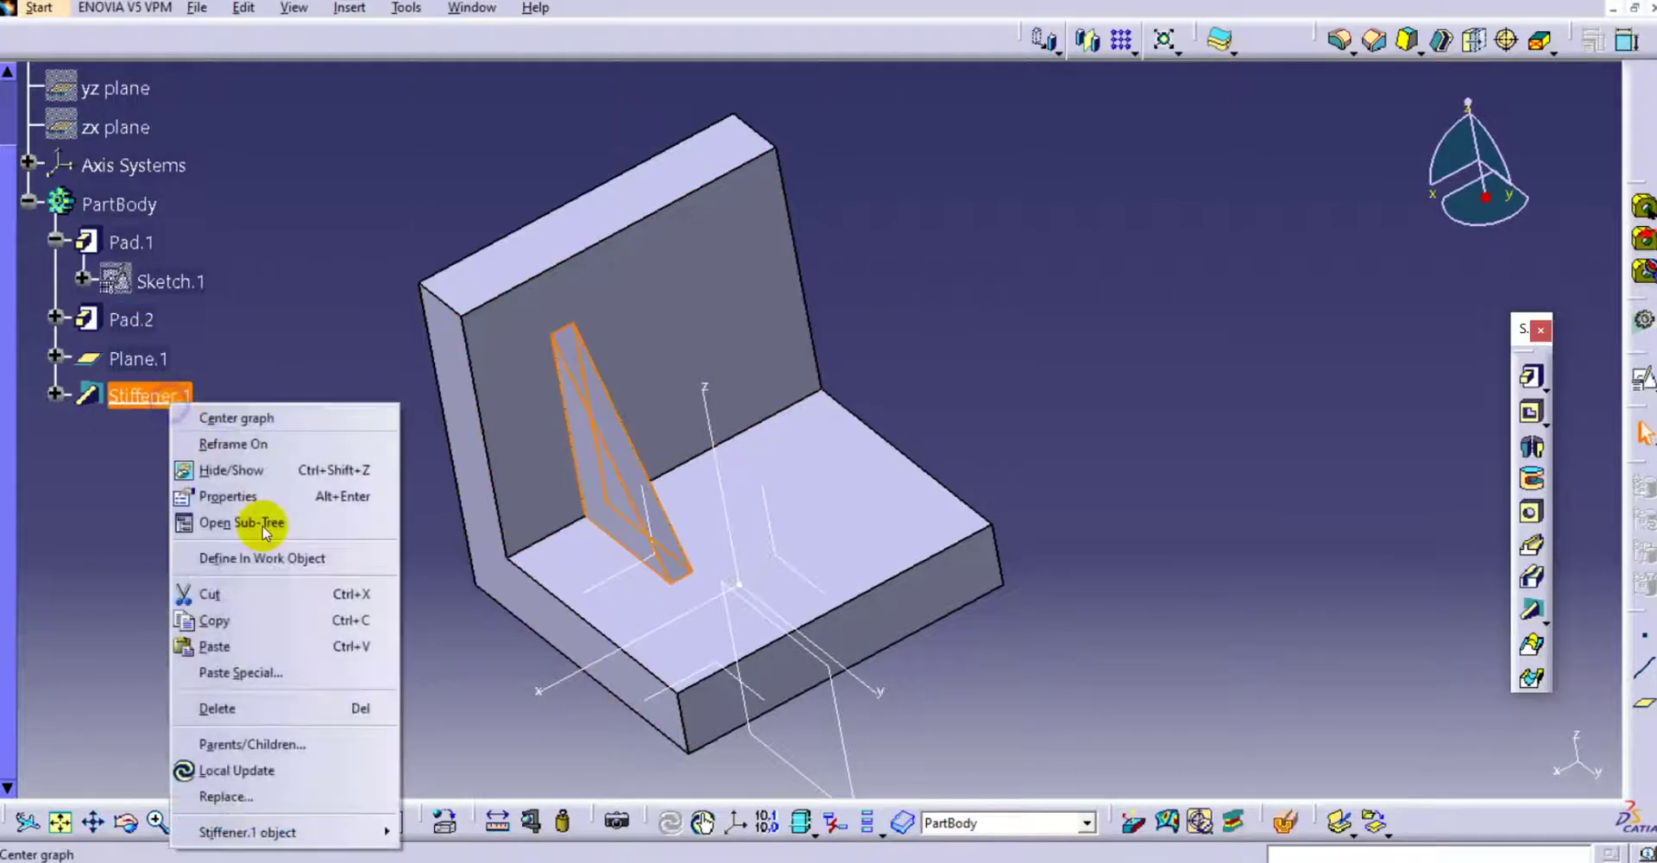
pyautogui.click(288, 706)
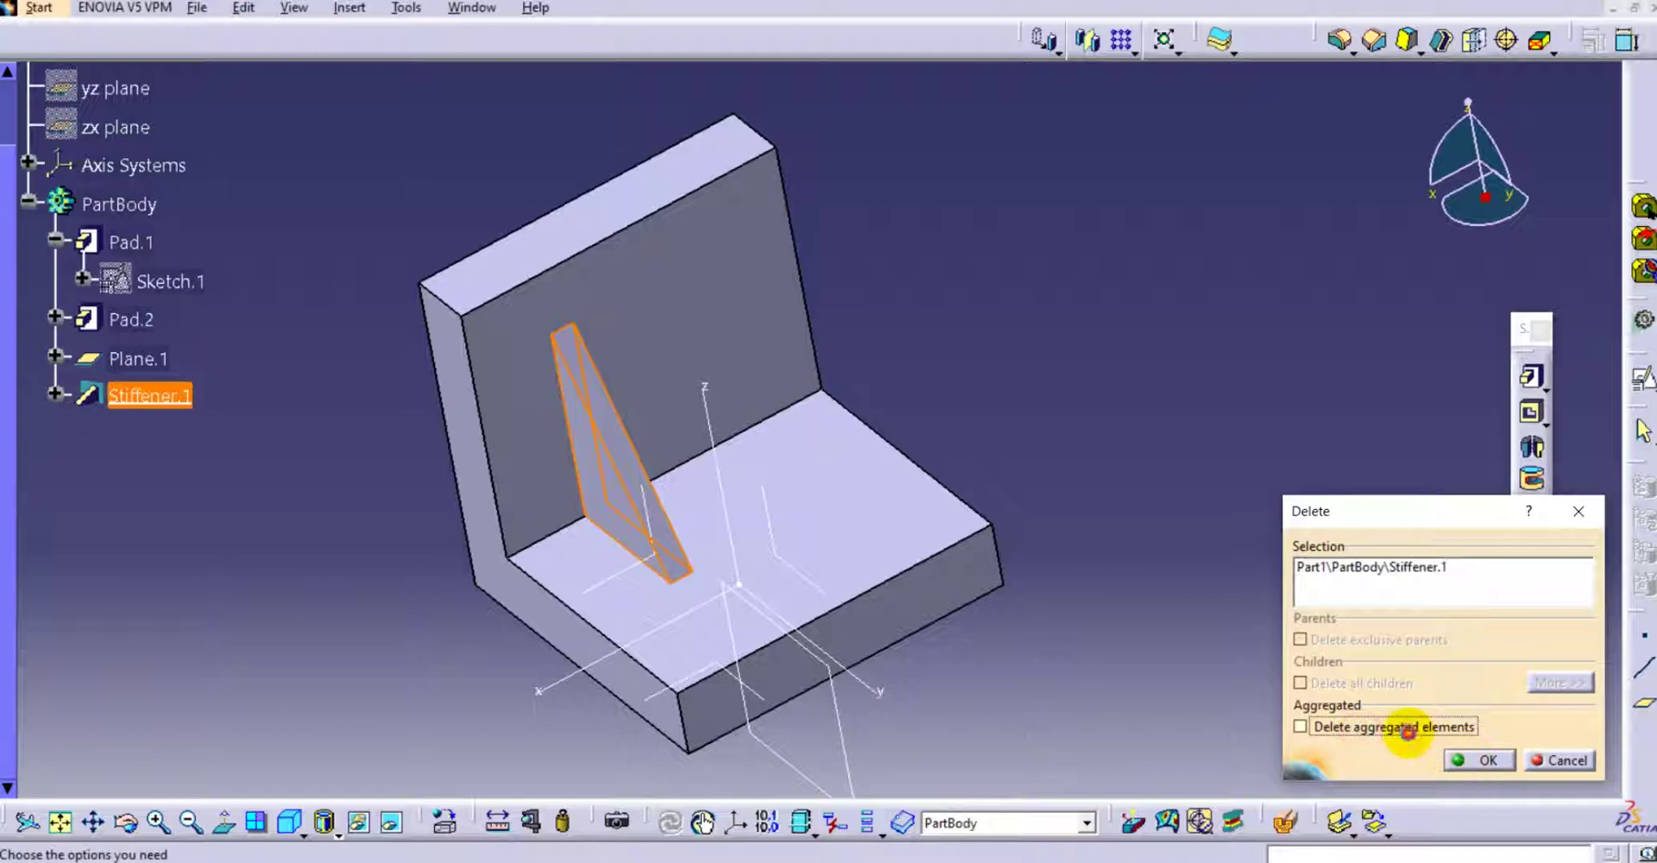
pyautogui.click(1476, 760)
# Delete the upright wall Pad.2
pyautogui.moveTo(207, 416); pyautogui.dragTo(235, 440, button='middle')
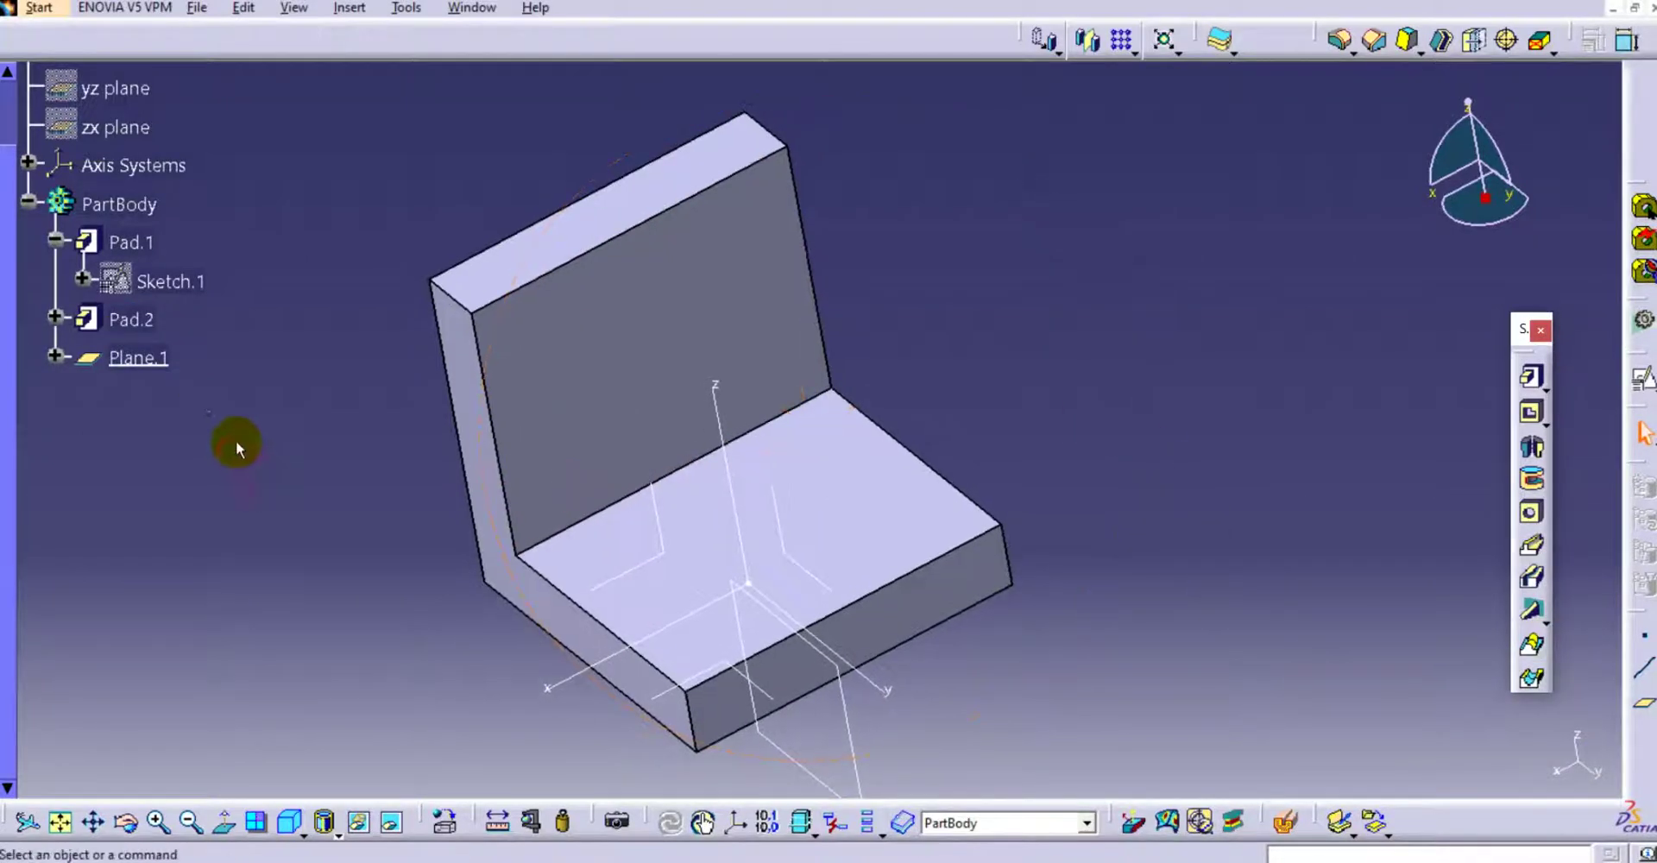
pyautogui.rightClick(129, 328)
pyautogui.click(220, 630)
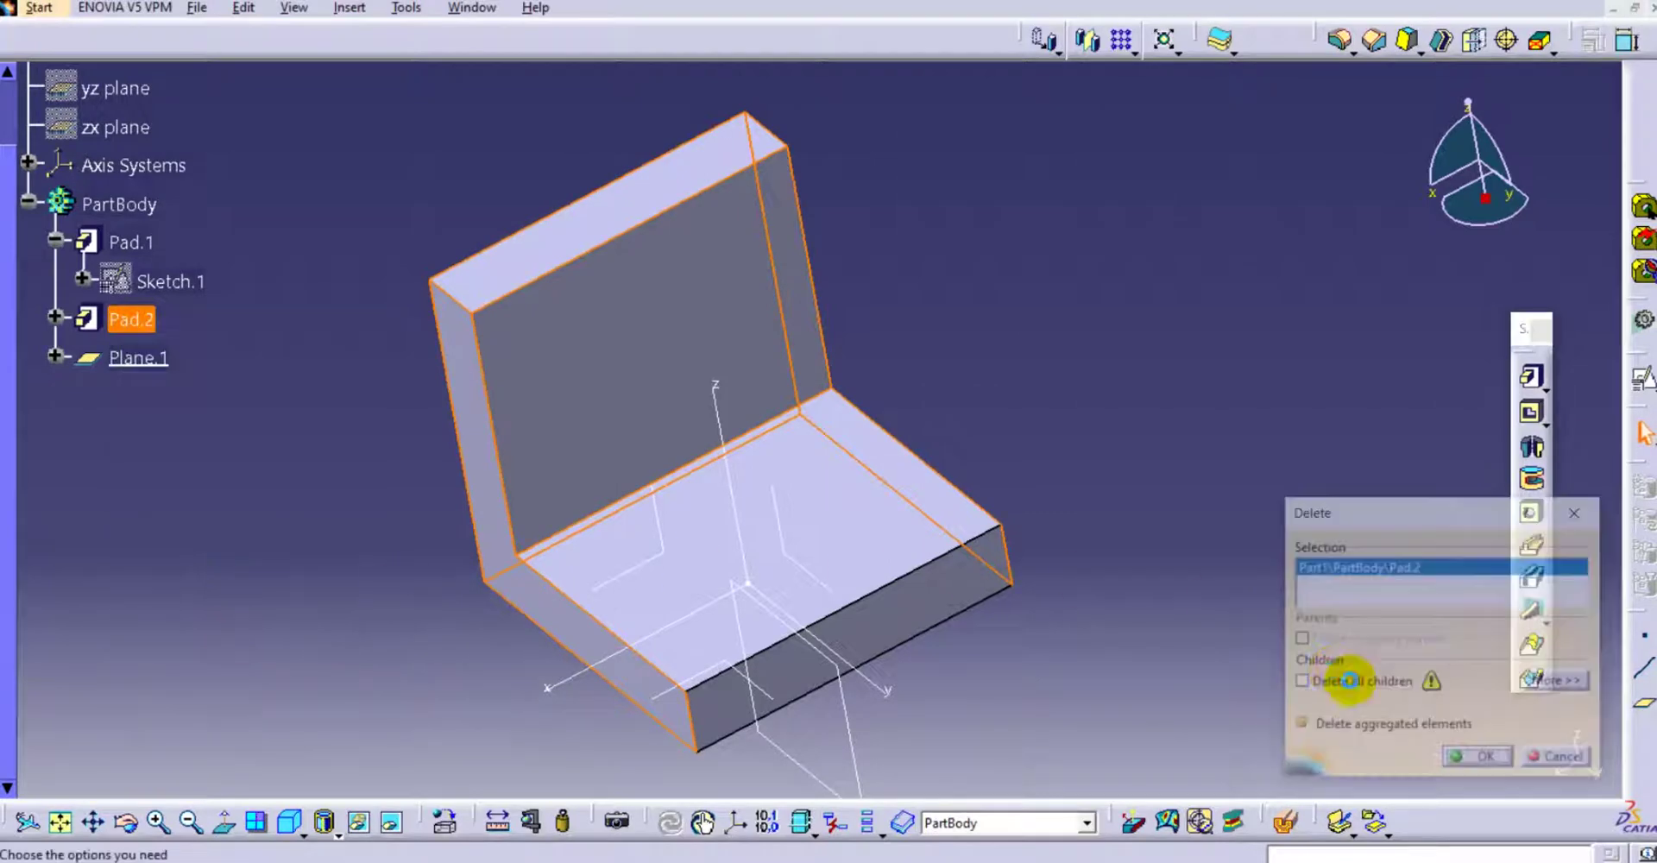
pyautogui.click(1474, 756)
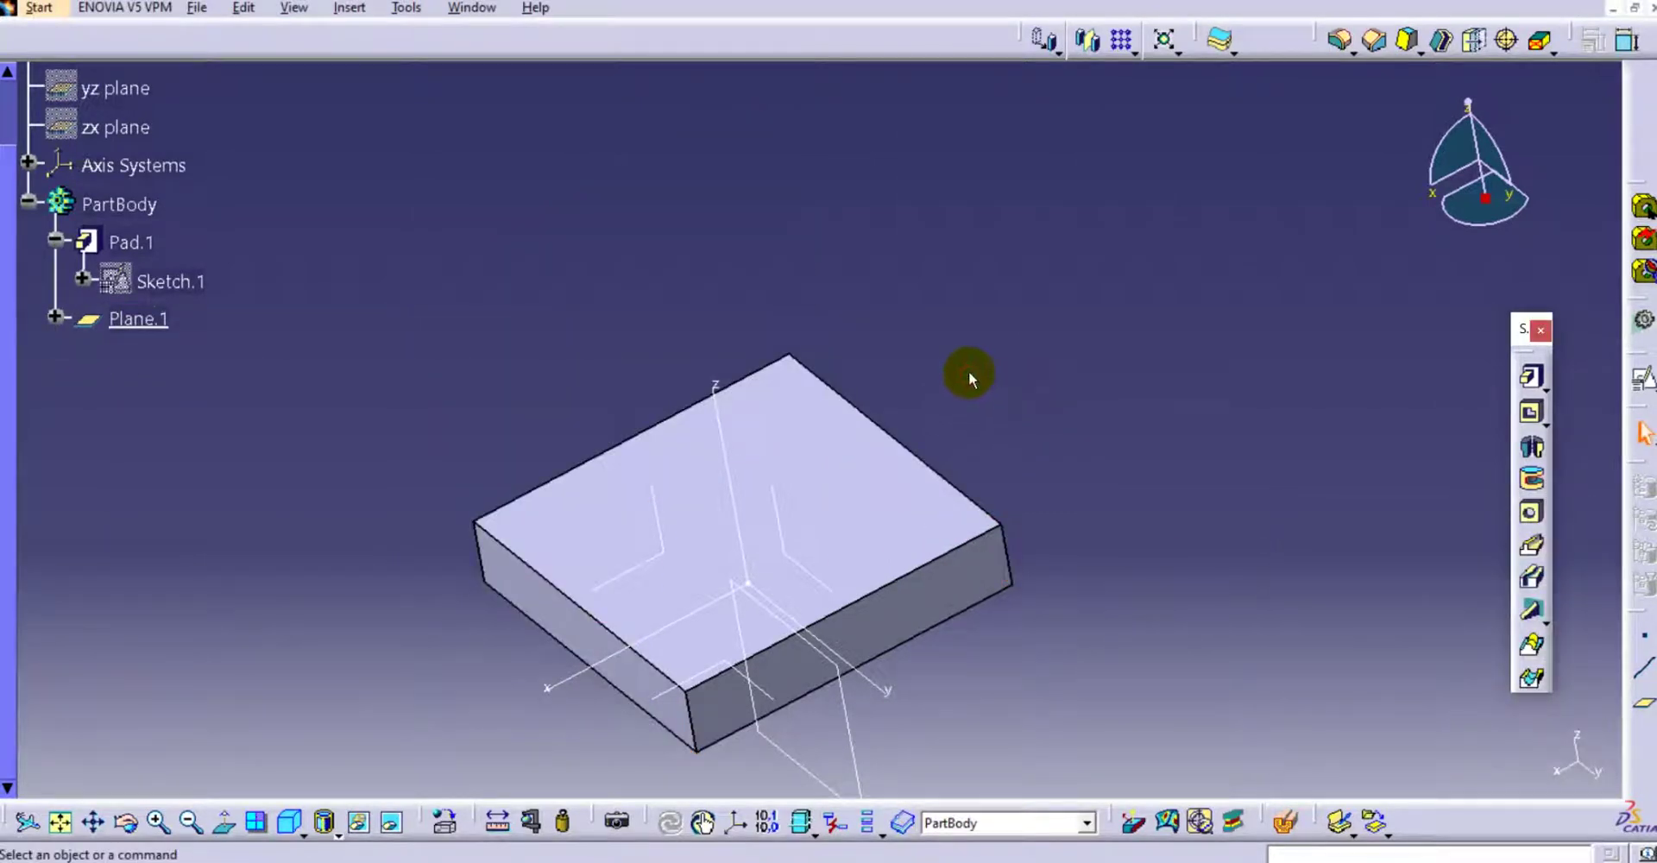
# Start a positioned sketch on the block's top face with the horizontal direction reversed
pyautogui.click(1645, 380)
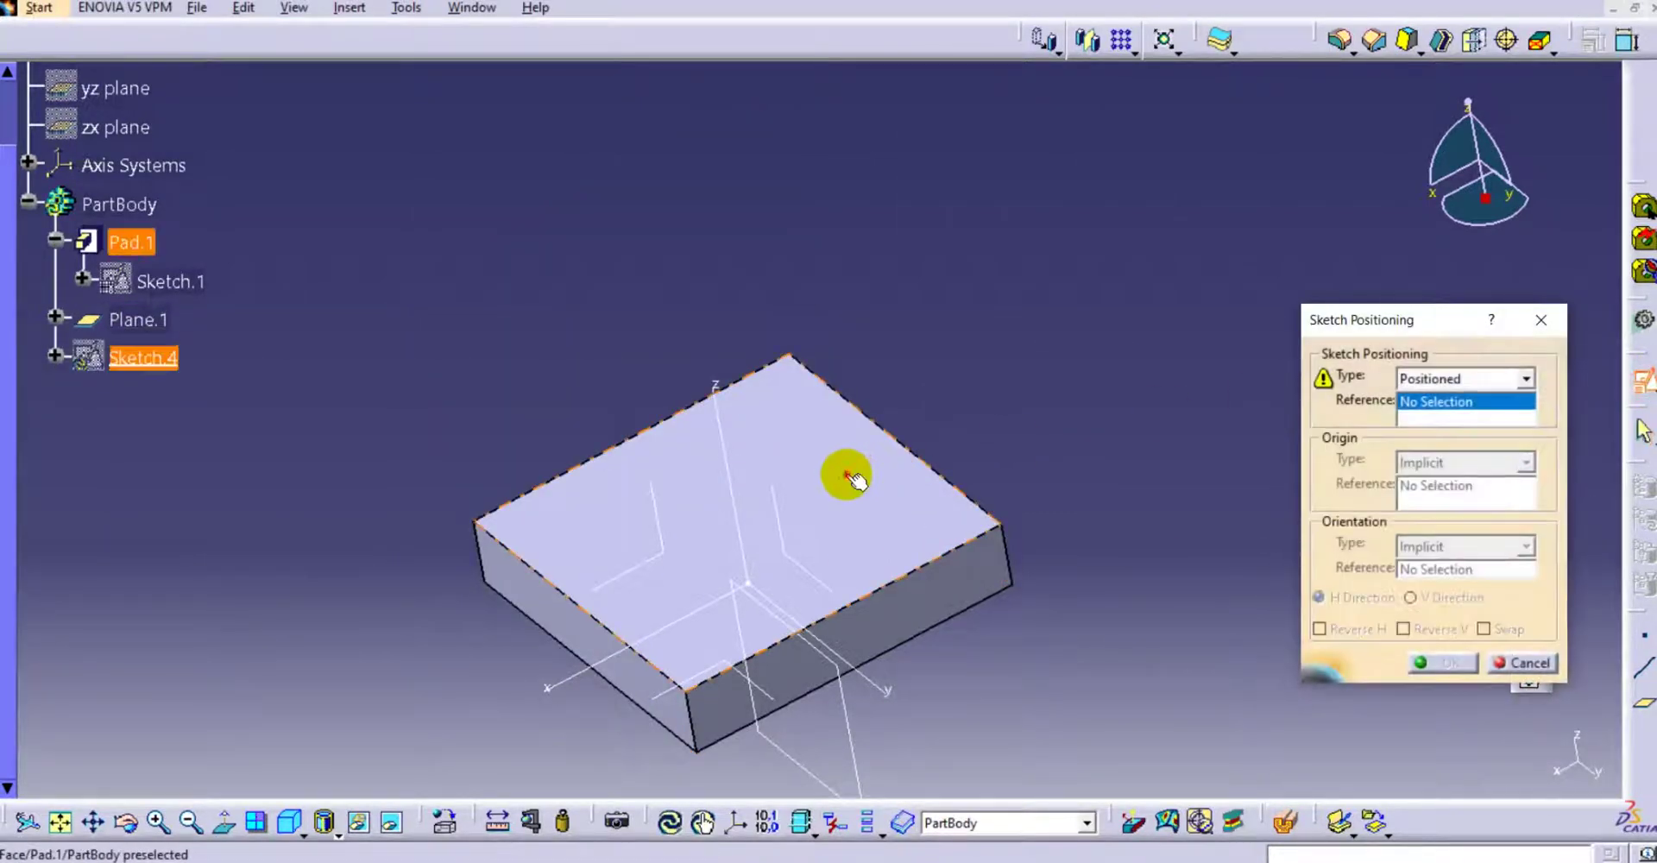
pyautogui.click(844, 477)
pyautogui.click(1374, 629)
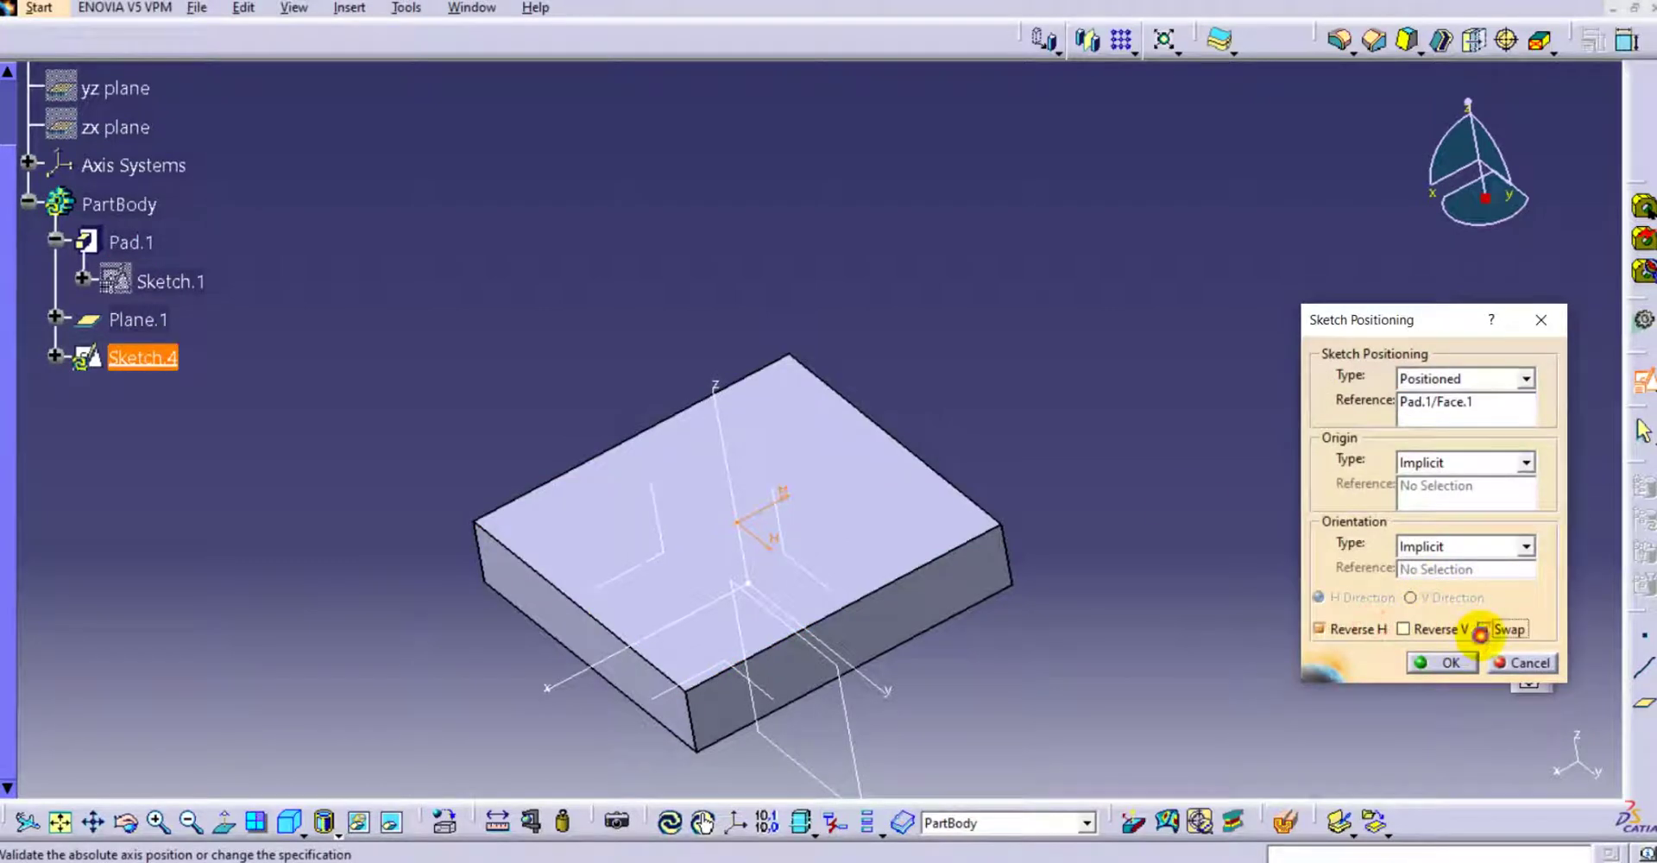
pyautogui.click(1457, 662)
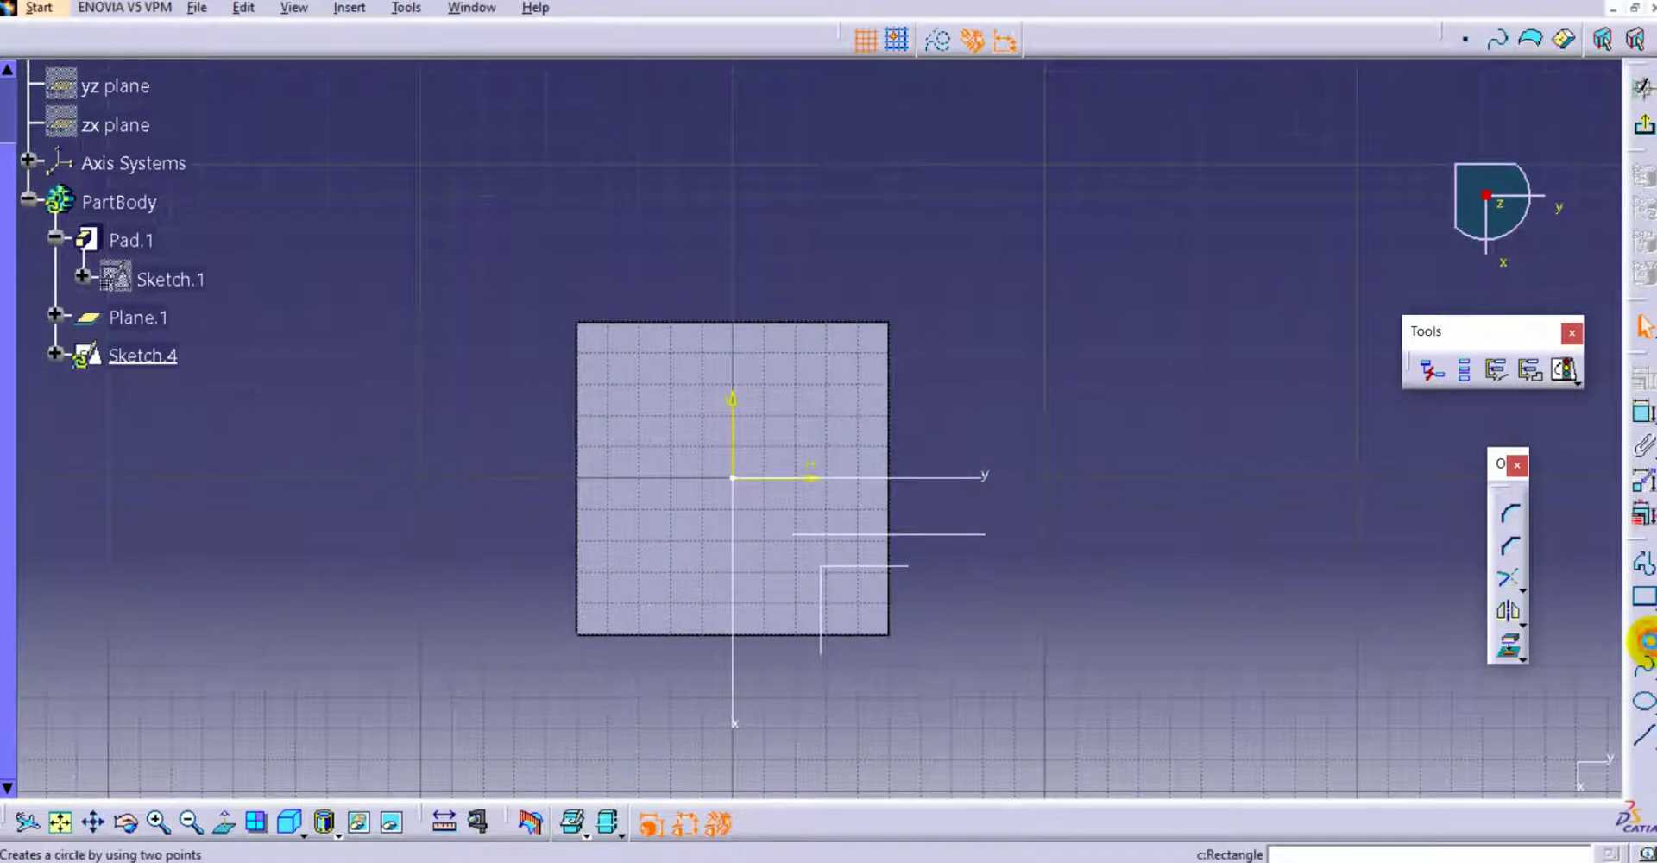
# Draw a circle centred on the origin, give it a 45 mm diameter, and exit the sketch
pyautogui.click(1644, 641)
pyautogui.click(734, 480)
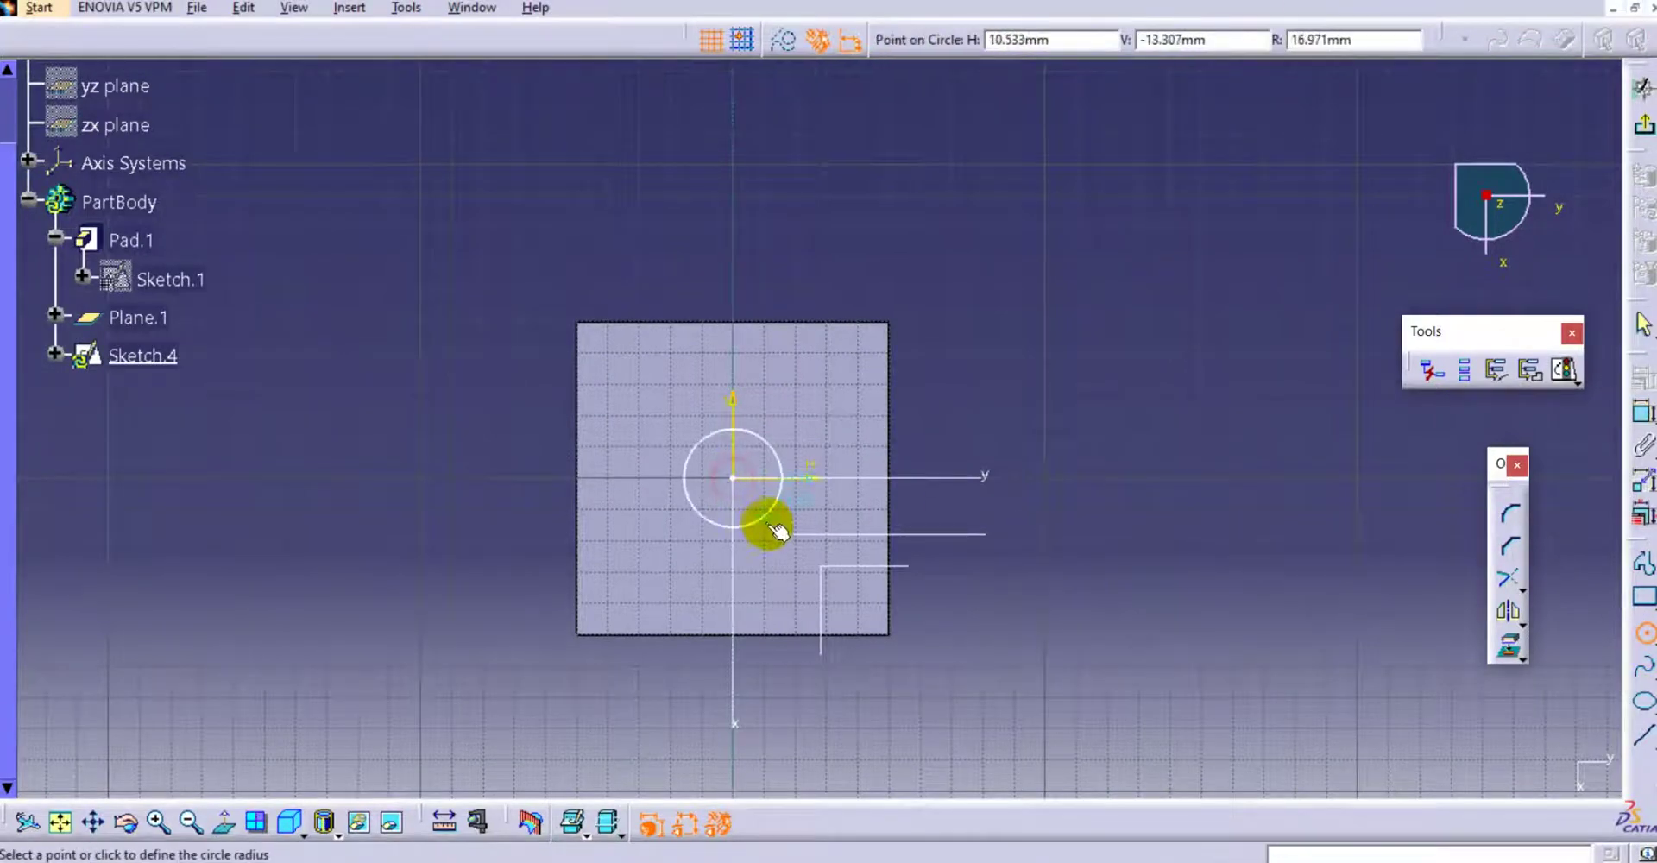
pyautogui.click(779, 540)
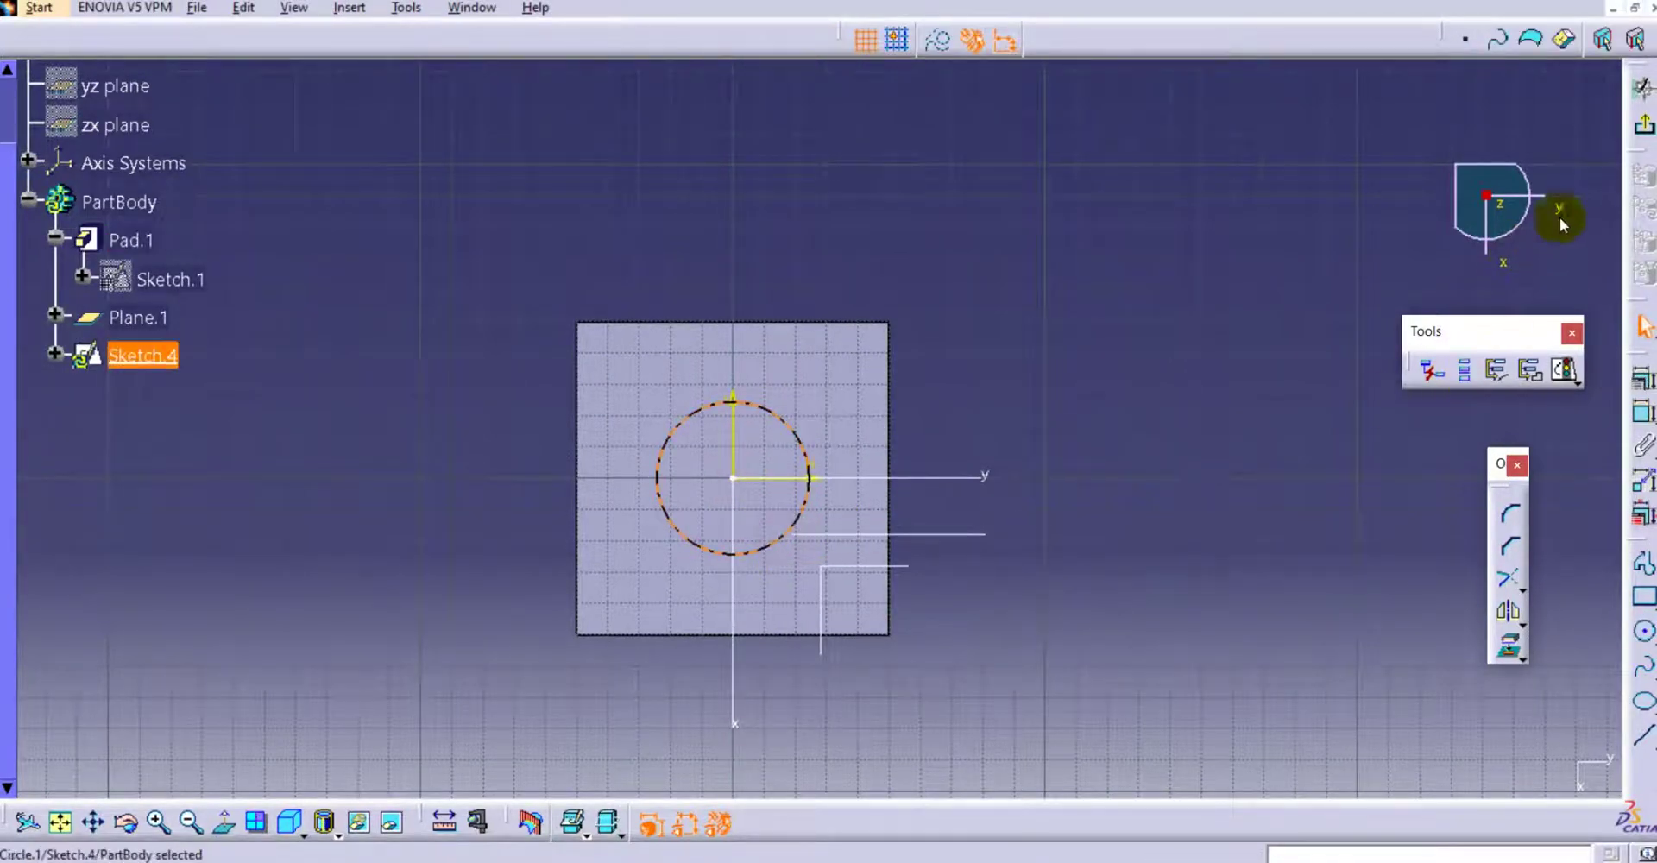
pyautogui.click(1647, 415)
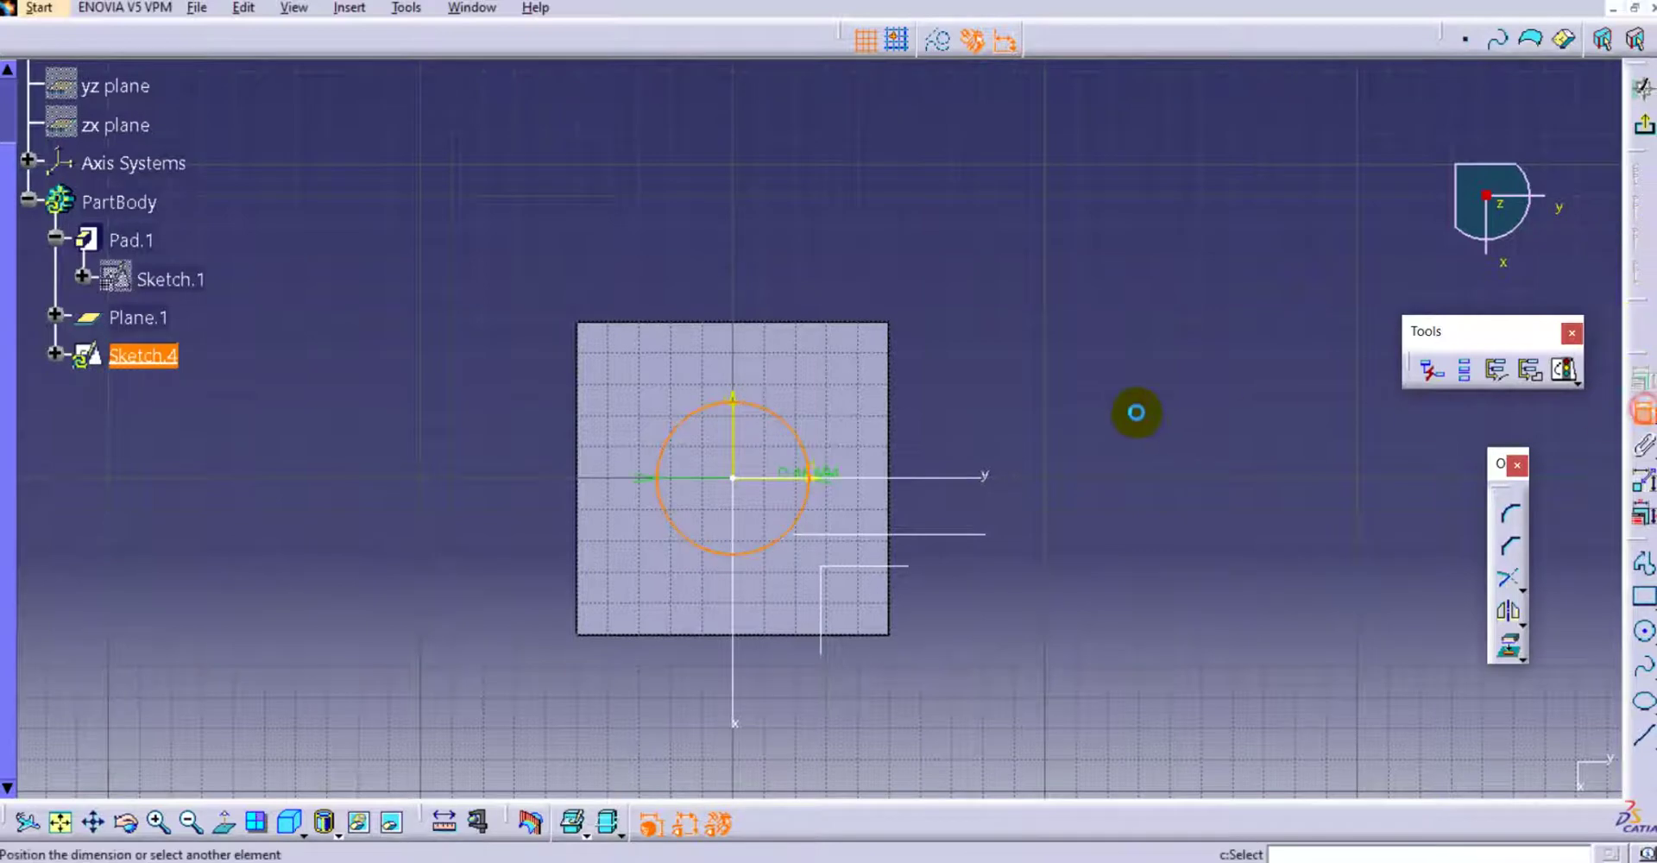
pyautogui.click(1139, 409)
pyautogui.doubleClick(1145, 398)
pyautogui.write('45')
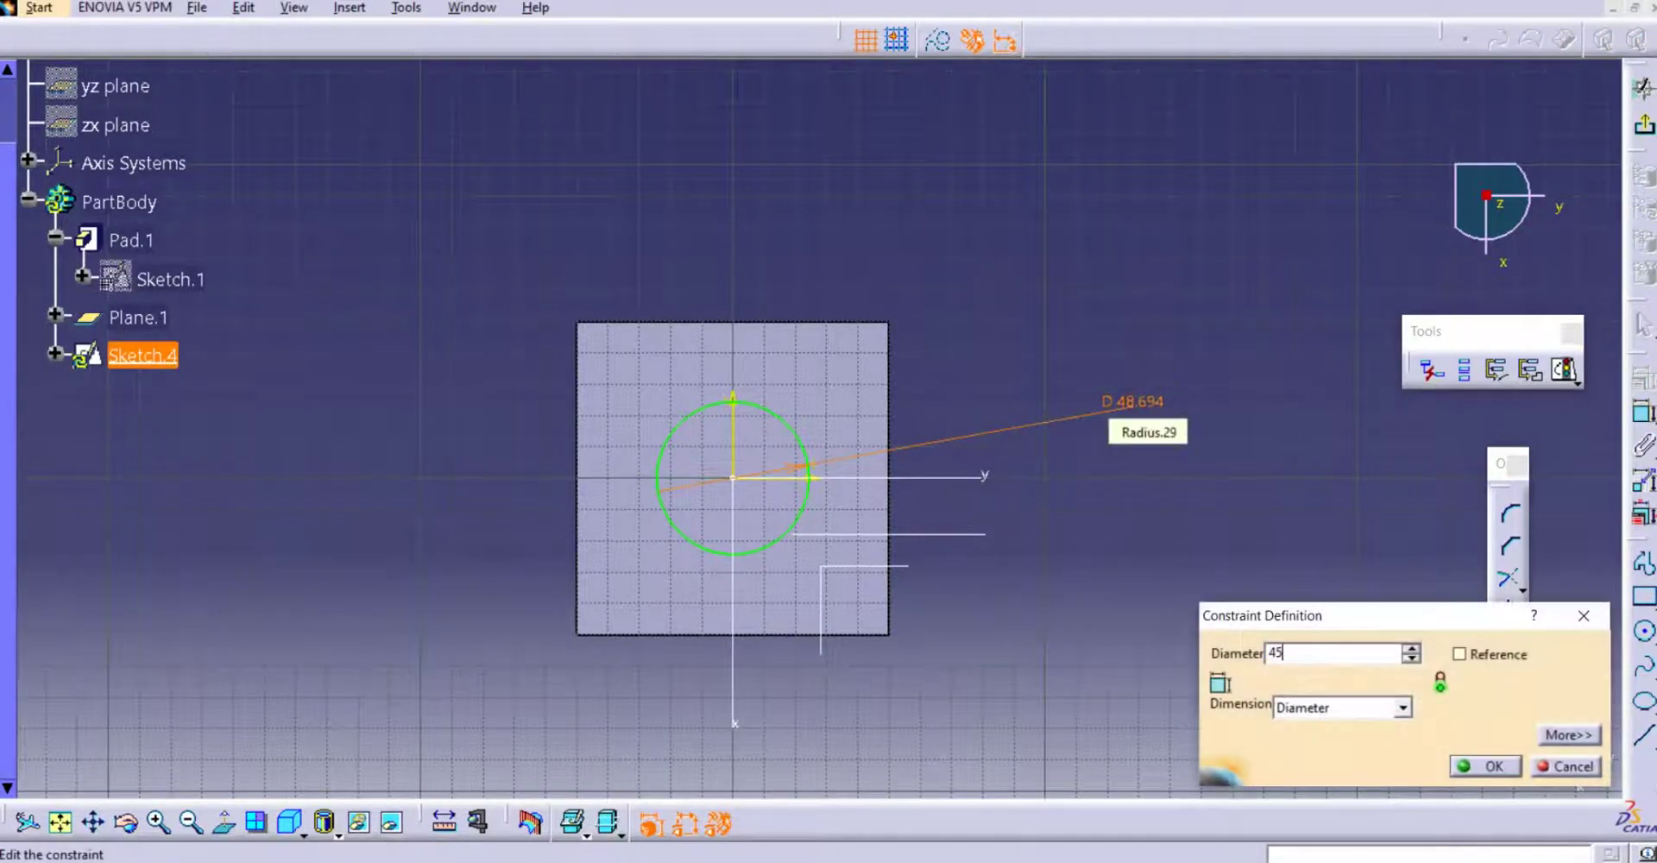
pyautogui.press('Return')
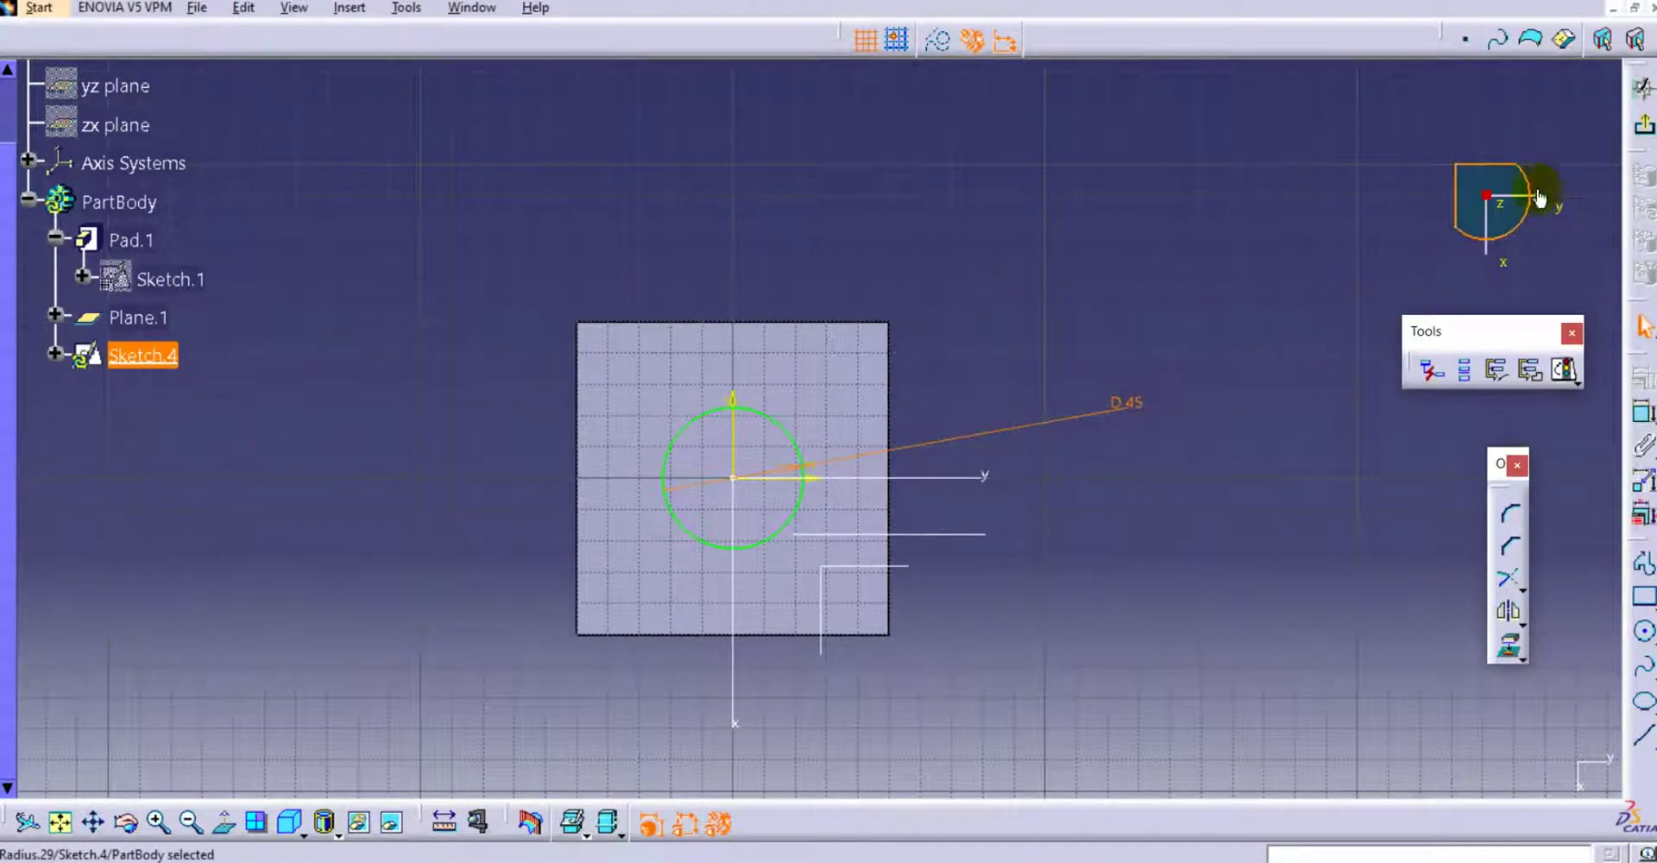
pyautogui.click(1645, 125)
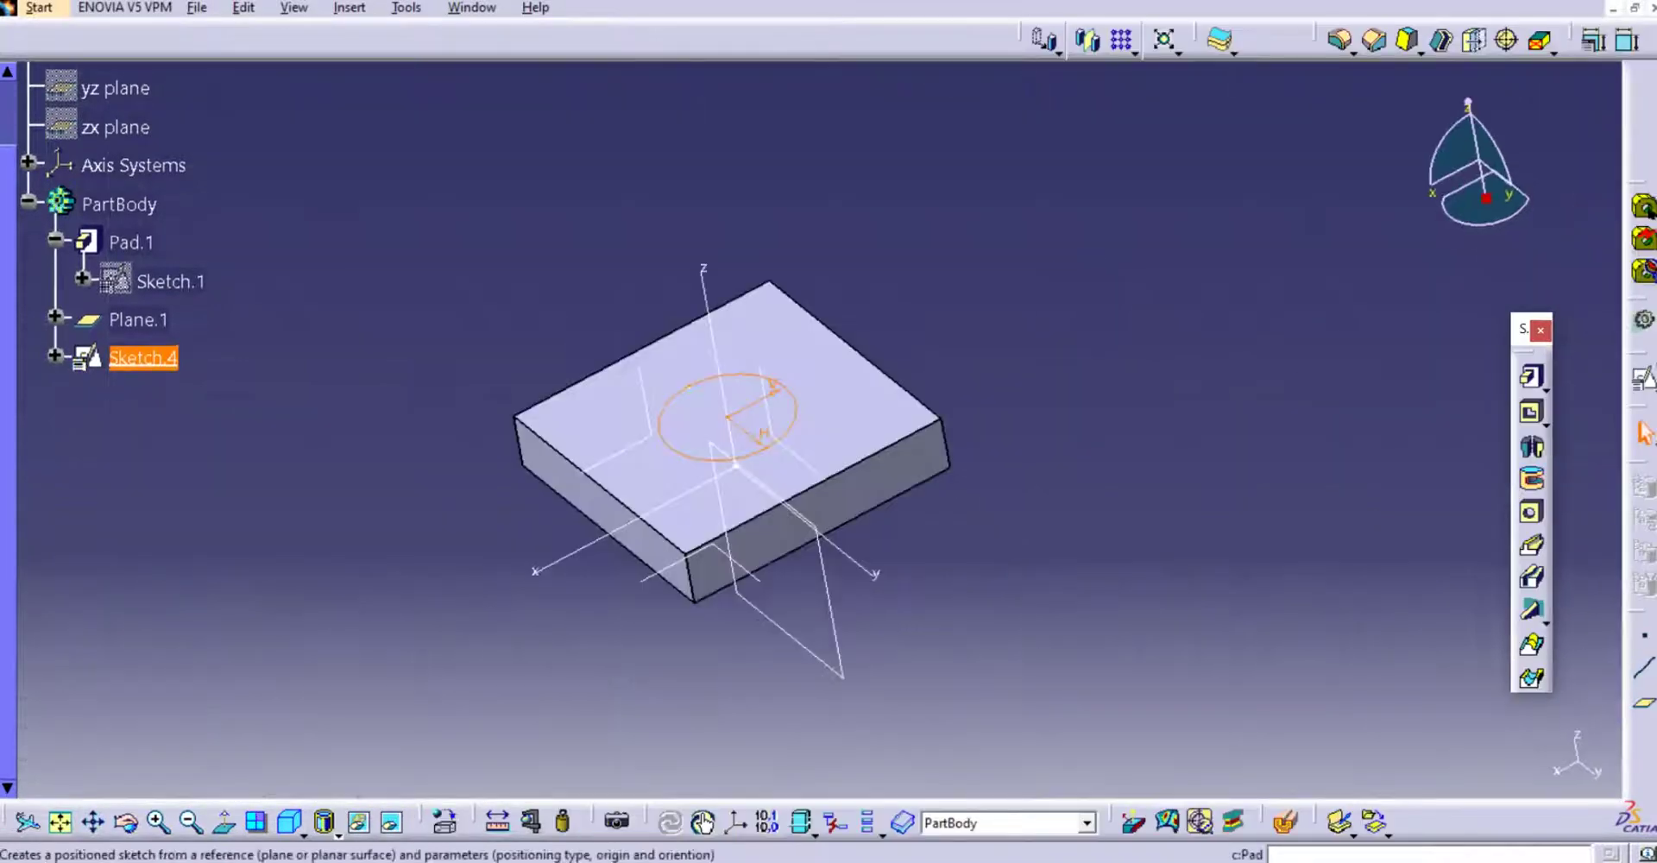
# Pad Sketch.4 into an 80 mm tall cylinder and orbit to inspect it
pyautogui.click(1532, 378)
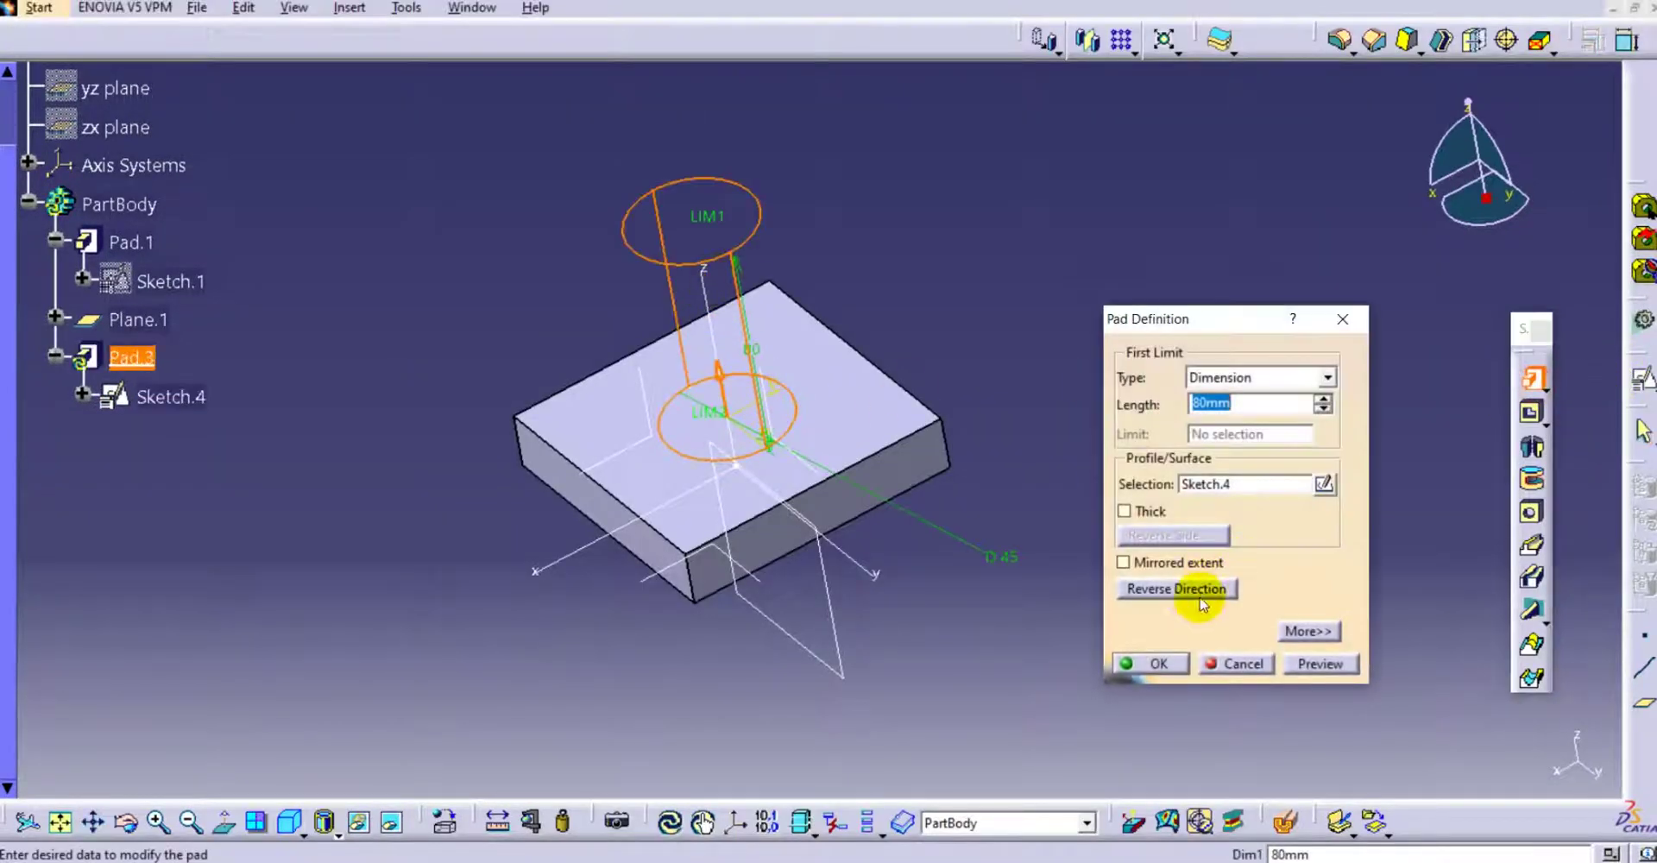
pyautogui.click(1161, 663)
pyautogui.moveTo(740, 388); pyautogui.dragTo(692, 359, button='middle')
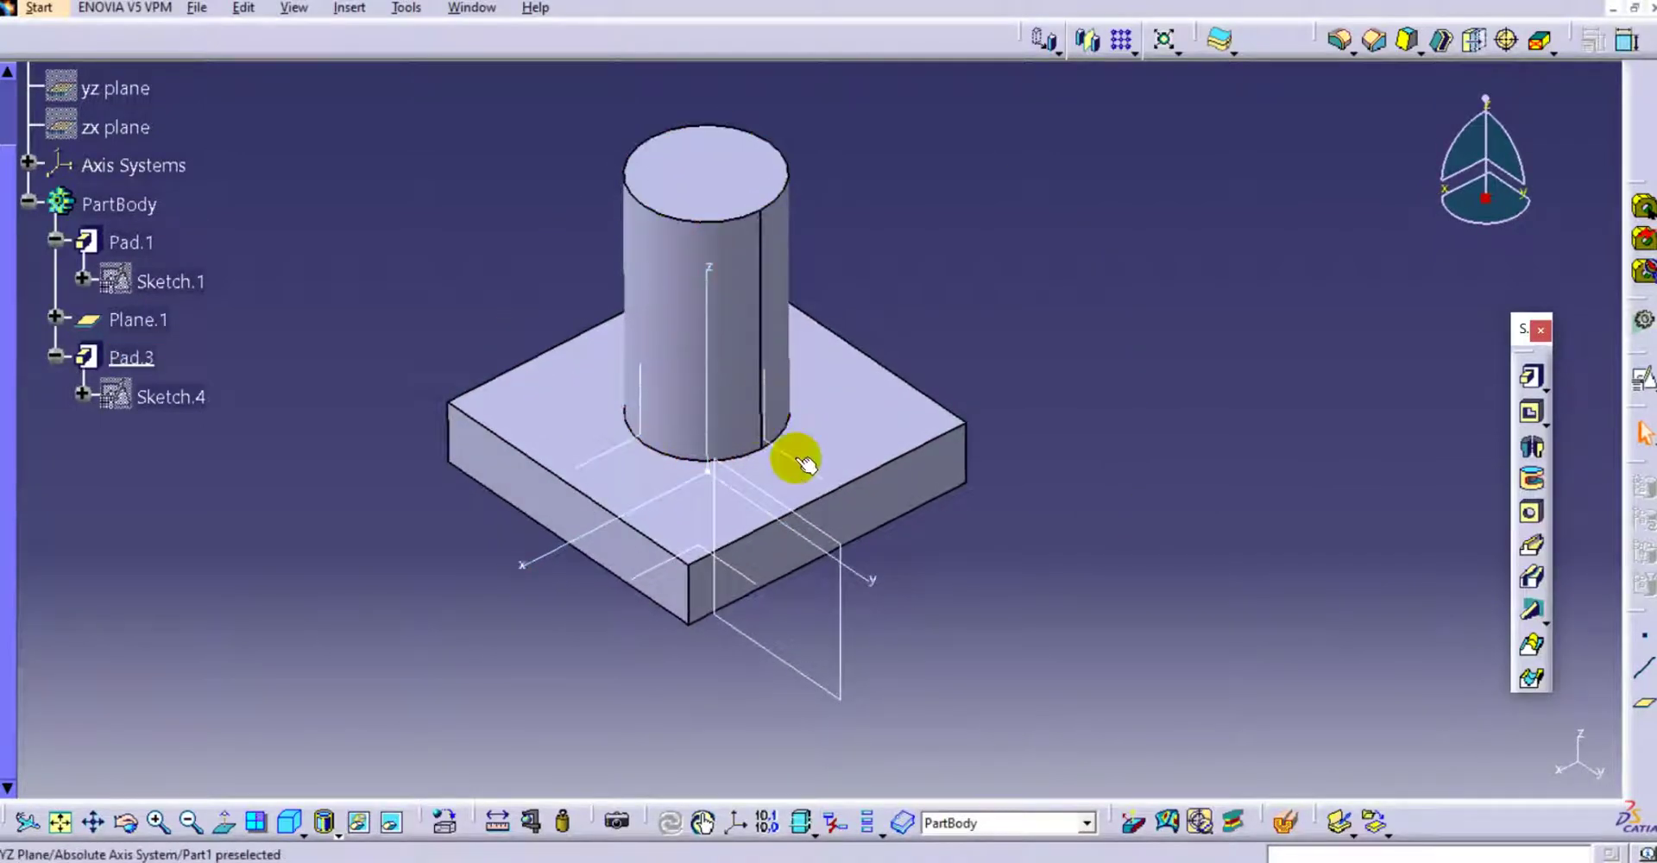
pyautogui.click(1118, 367)
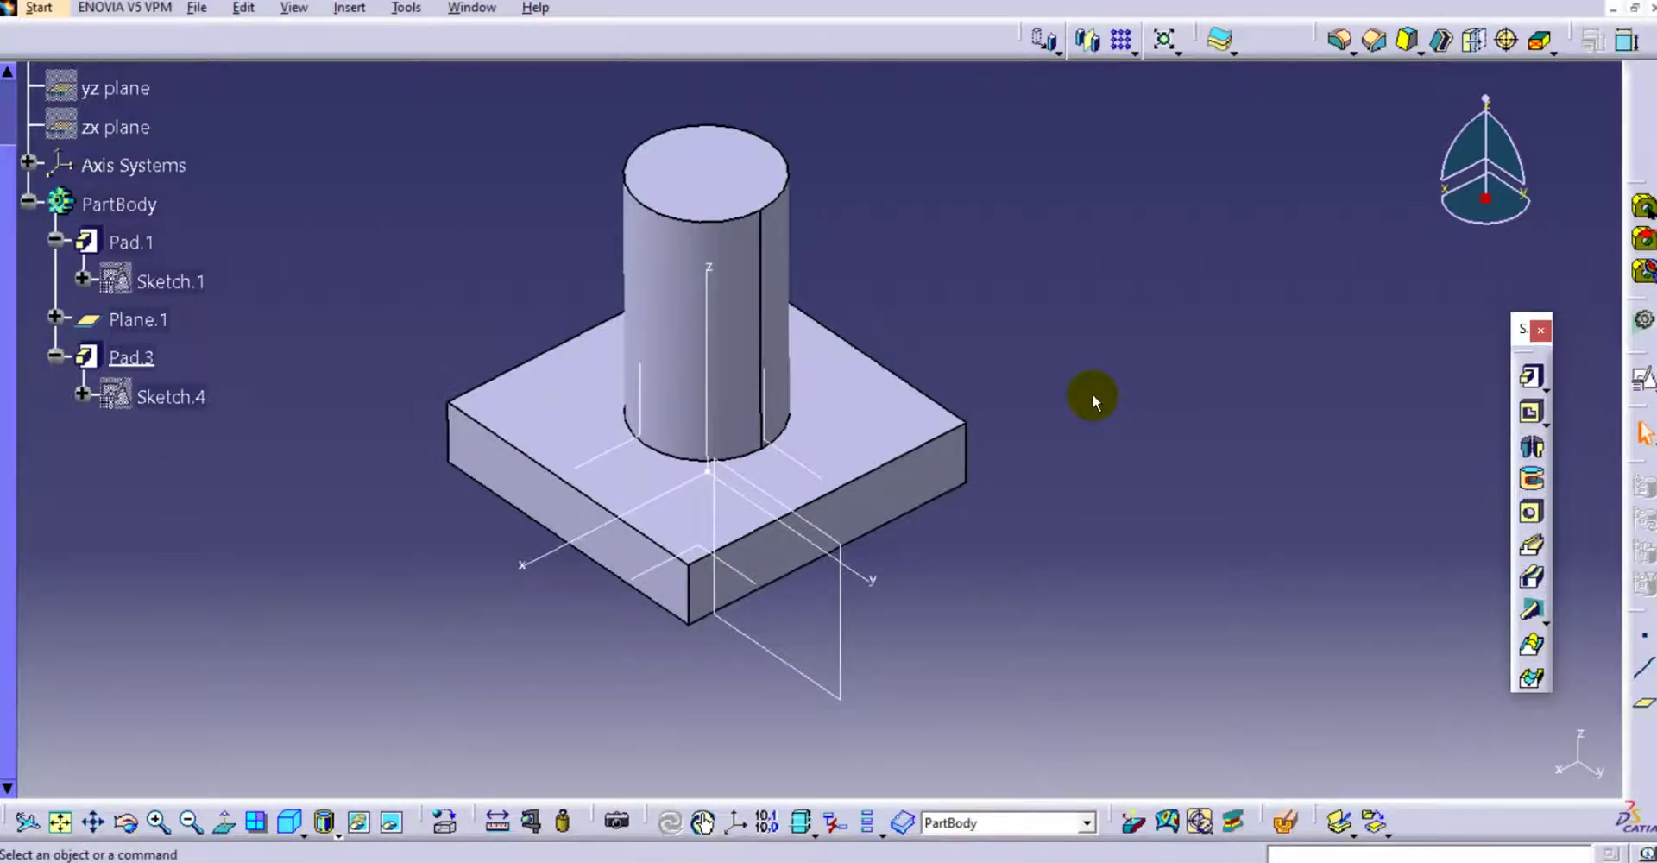
# Start a positioned sketch on the YZ plane
pyautogui.click(1645, 380)
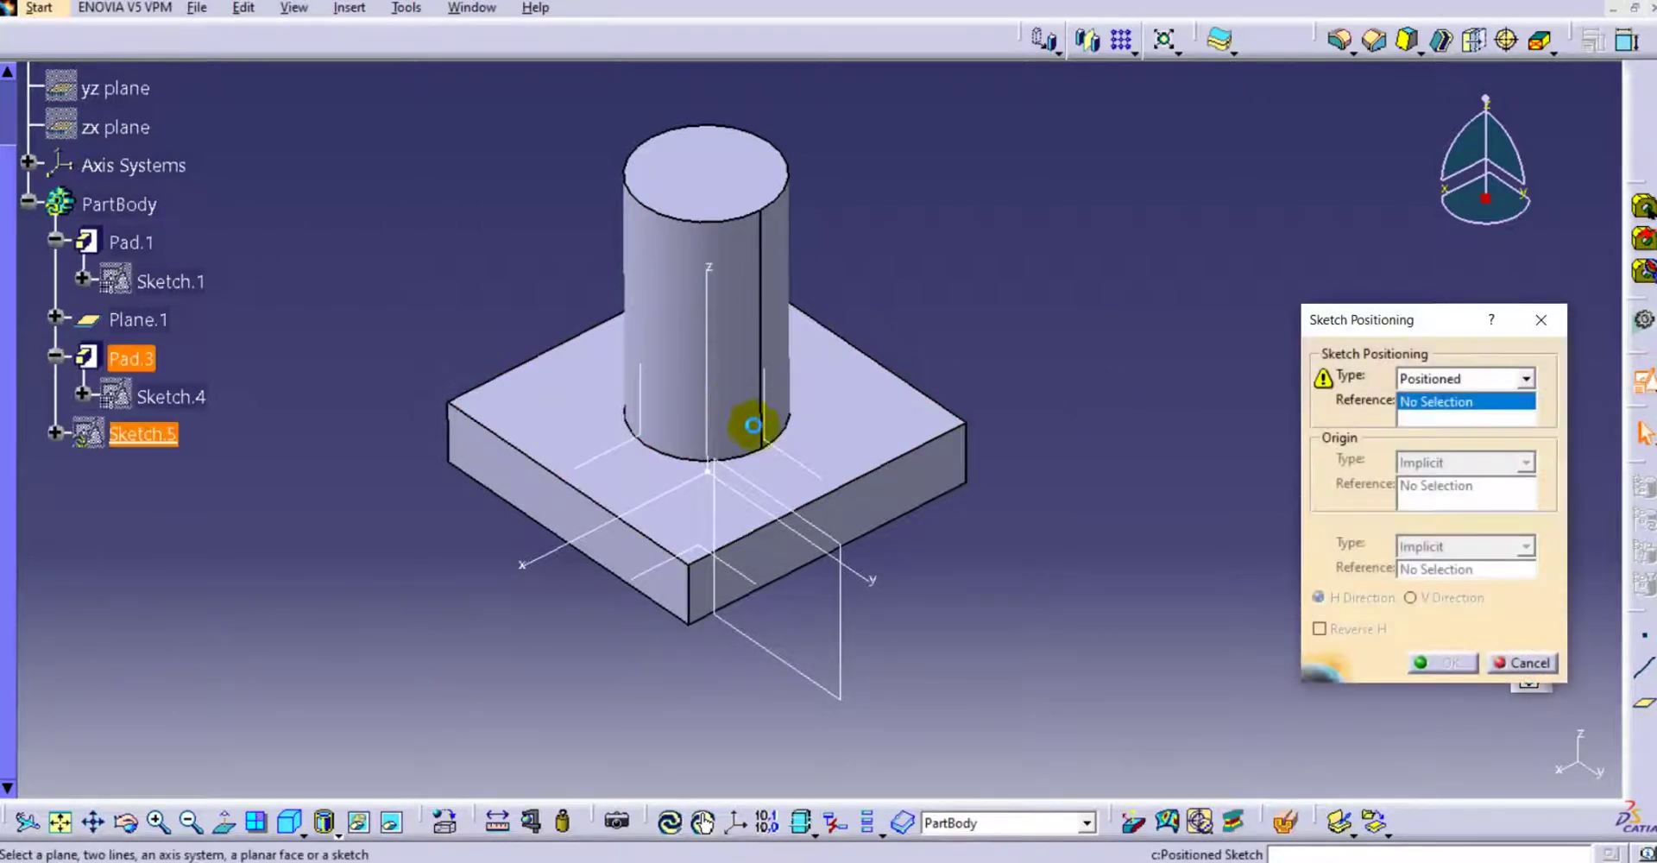
pyautogui.click(777, 444)
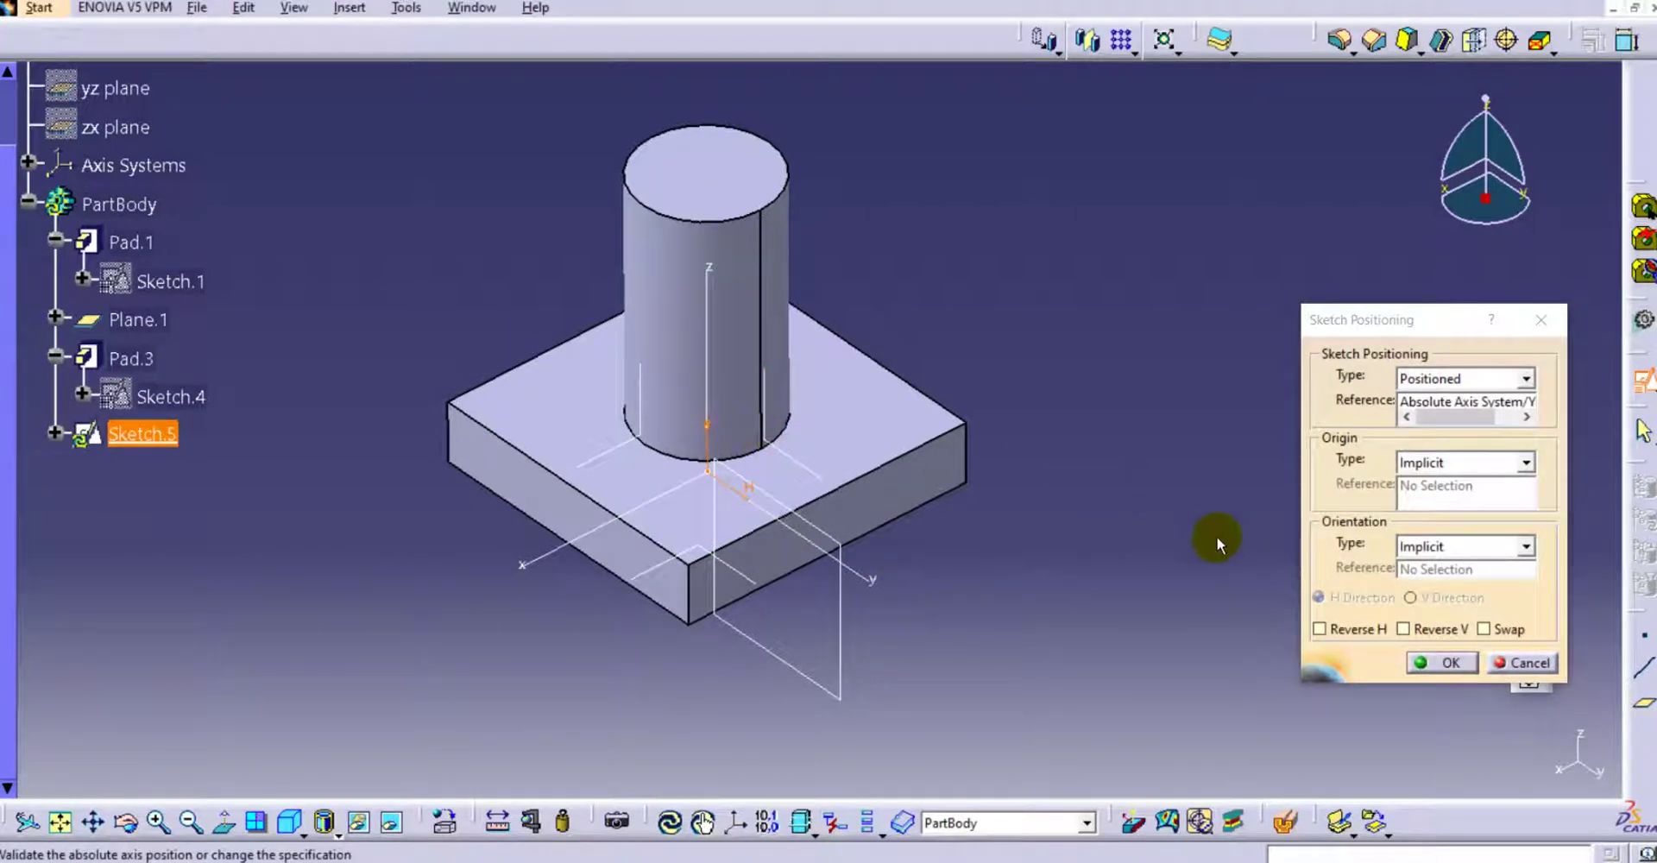
pyautogui.click(1431, 667)
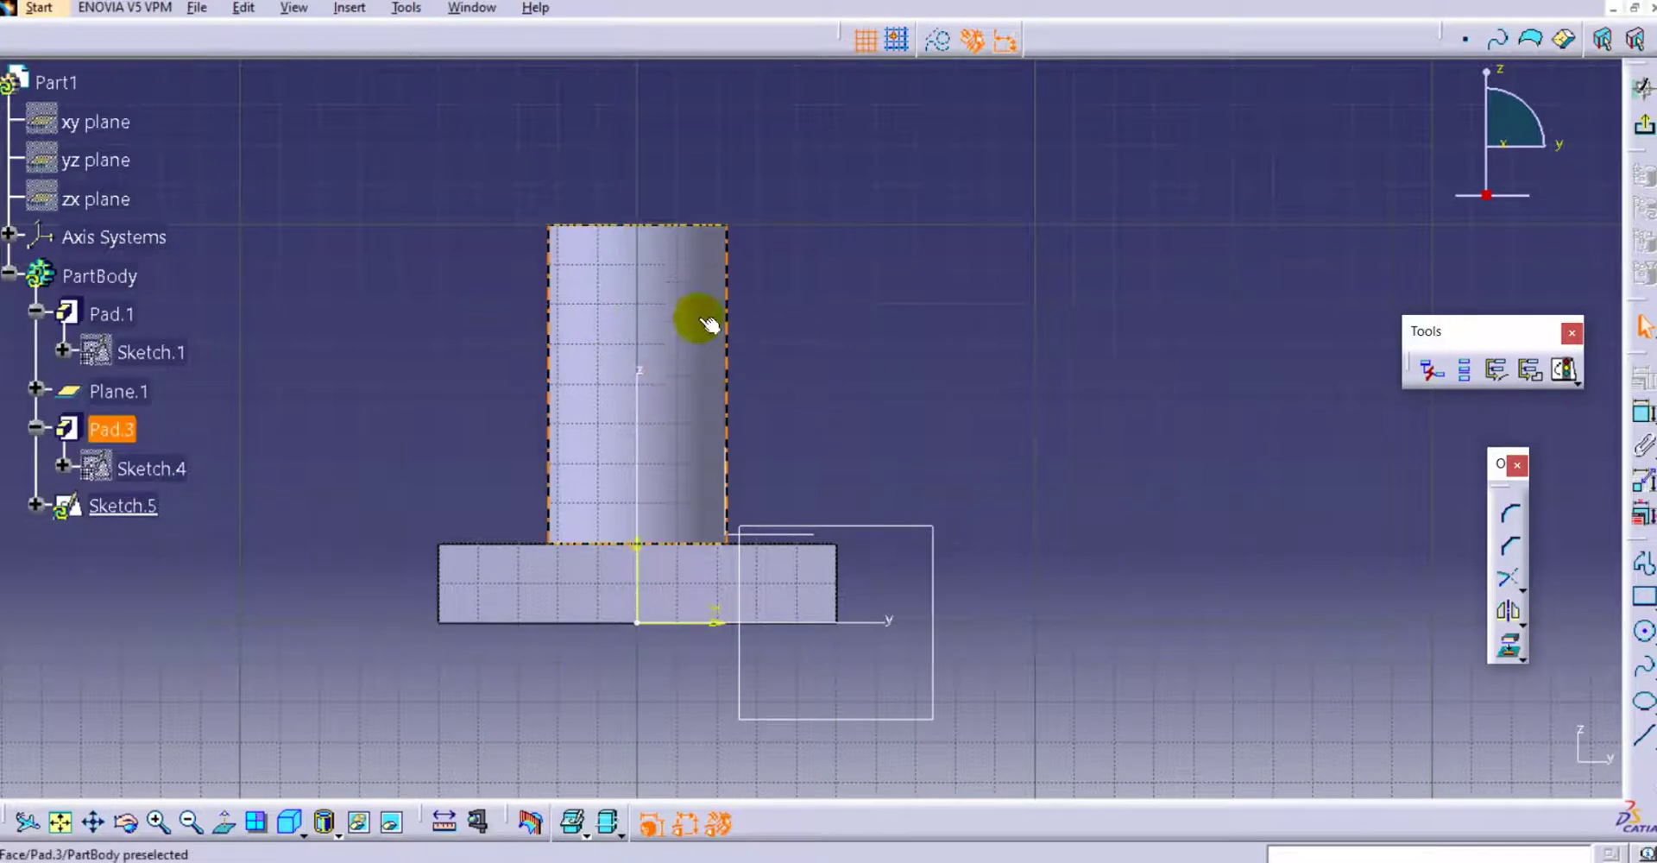
# Project the cylinder's silhouette edges and make both into construction lines
pyautogui.click(1517, 653)
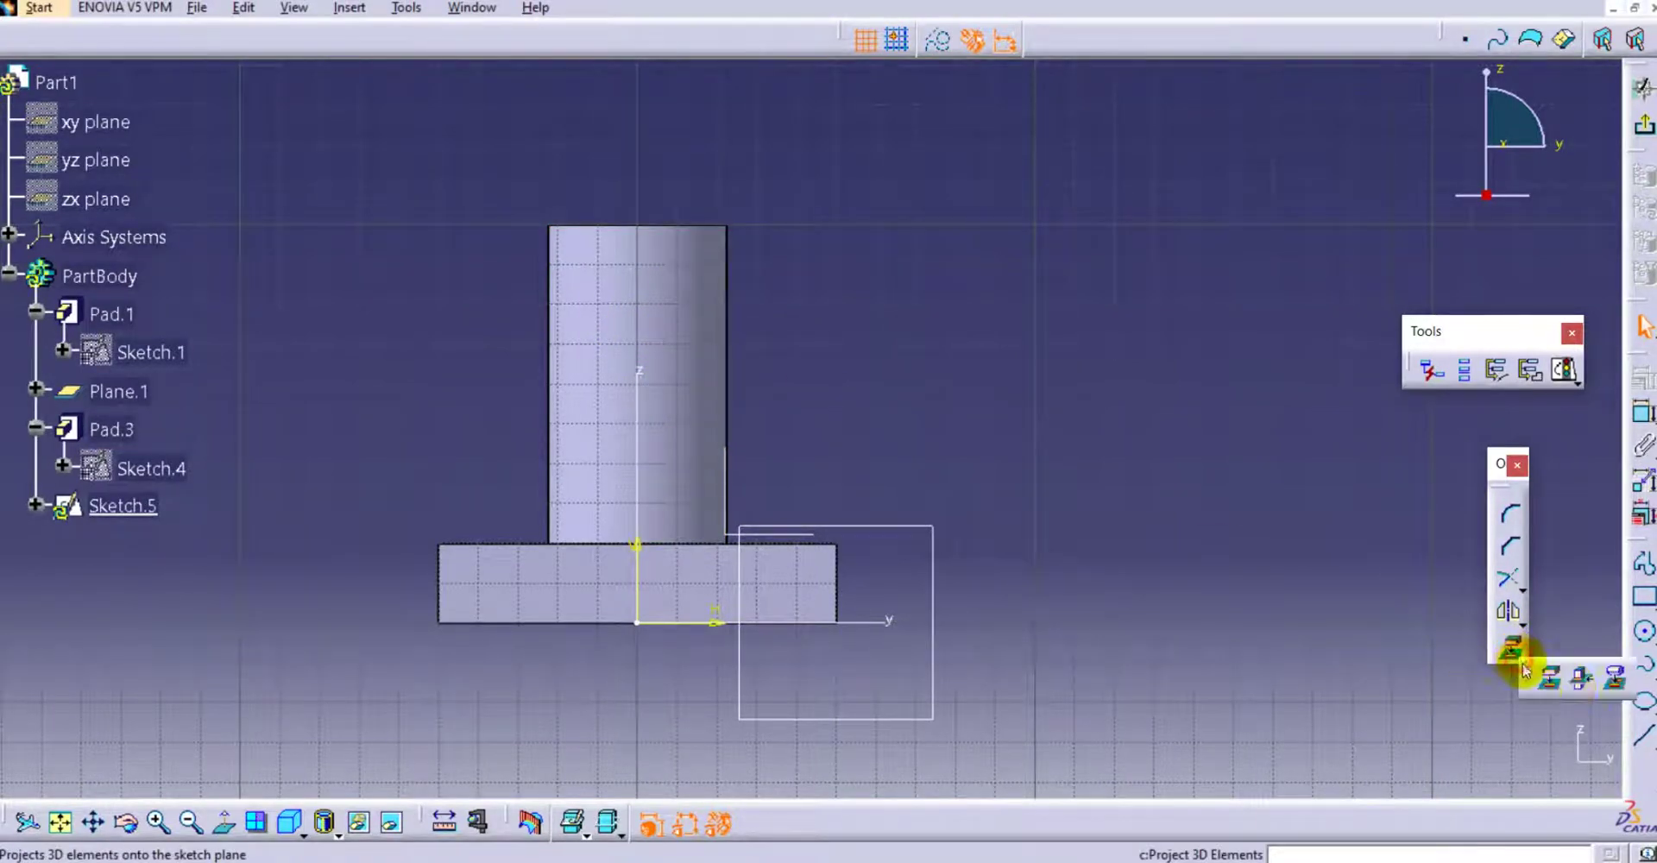
pyautogui.click(1608, 687)
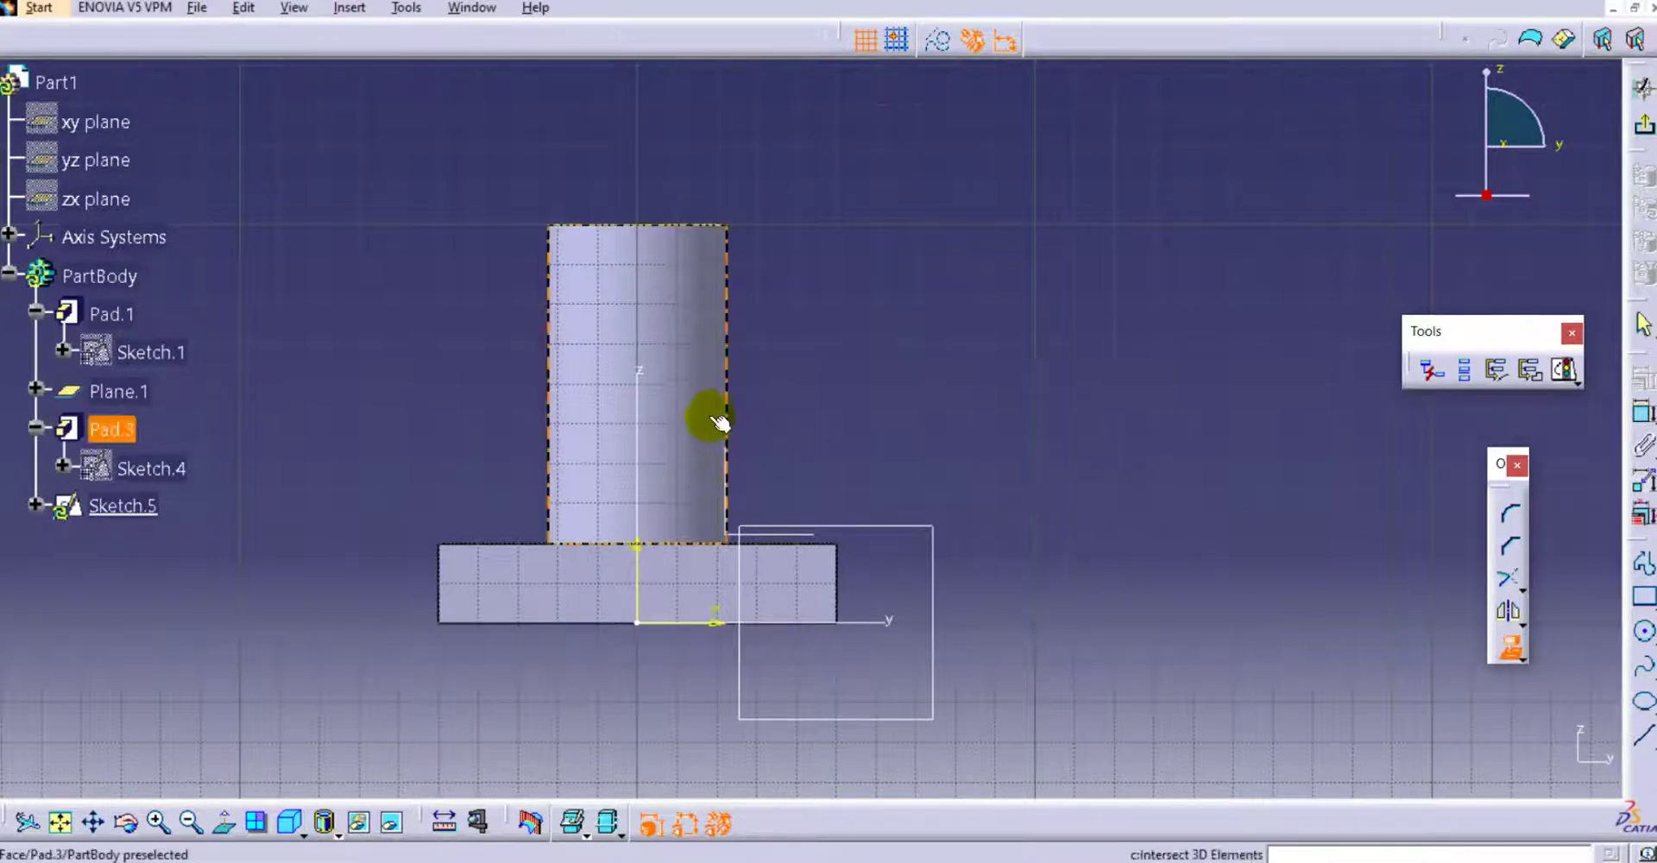
pyautogui.click(688, 400)
pyautogui.click(993, 475)
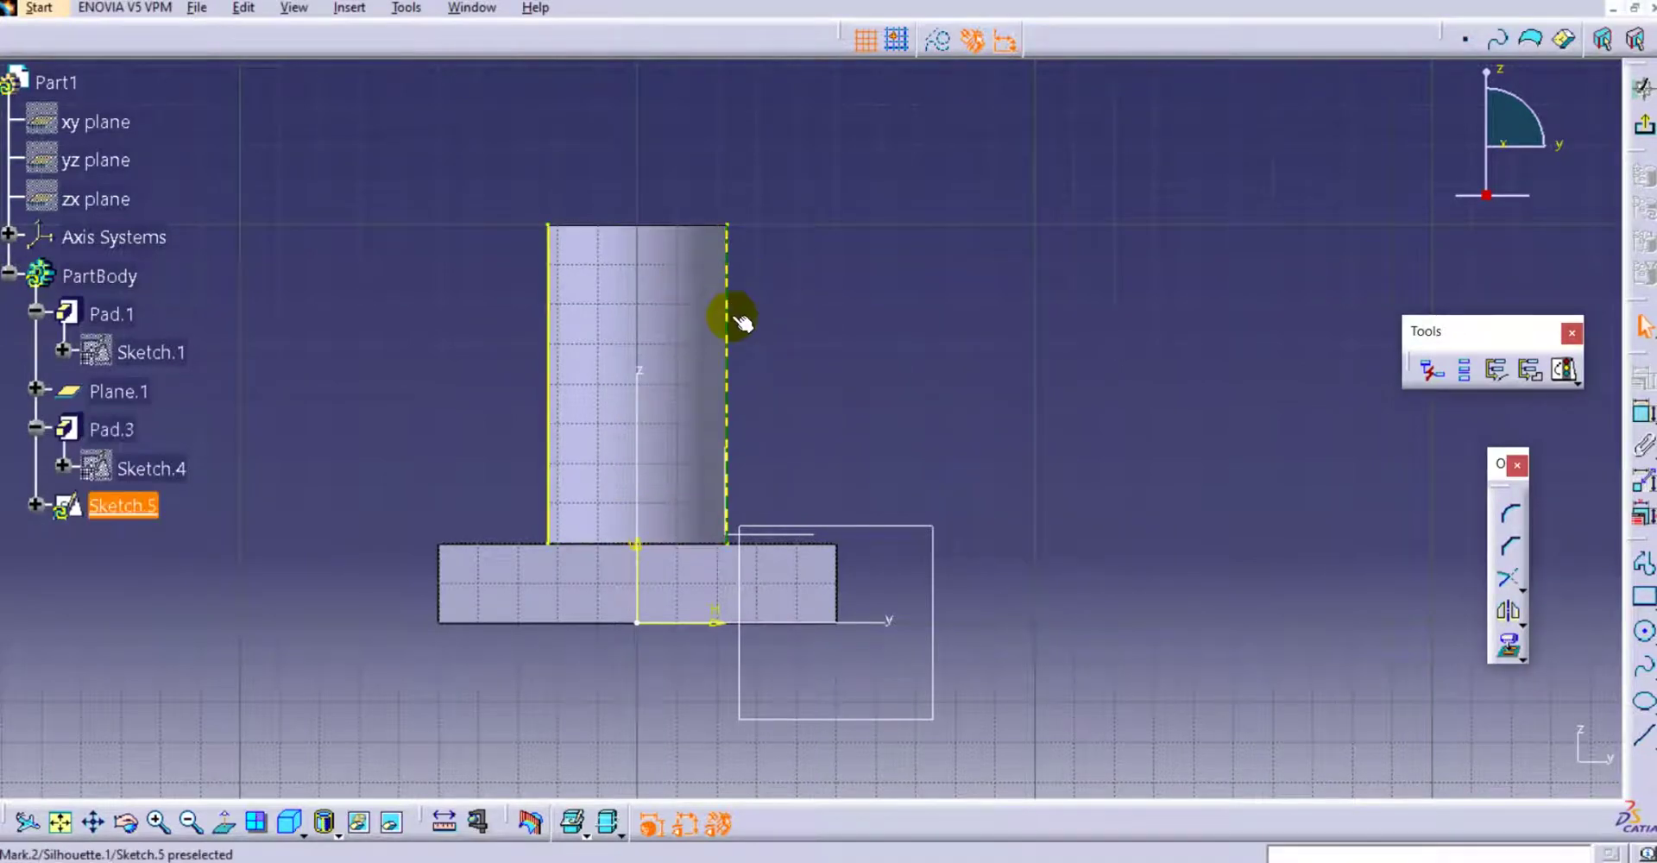
pyautogui.click(731, 316)
pyautogui.keyDown('ctrl'); pyautogui.click(549, 307); pyautogui.keyUp('ctrl')
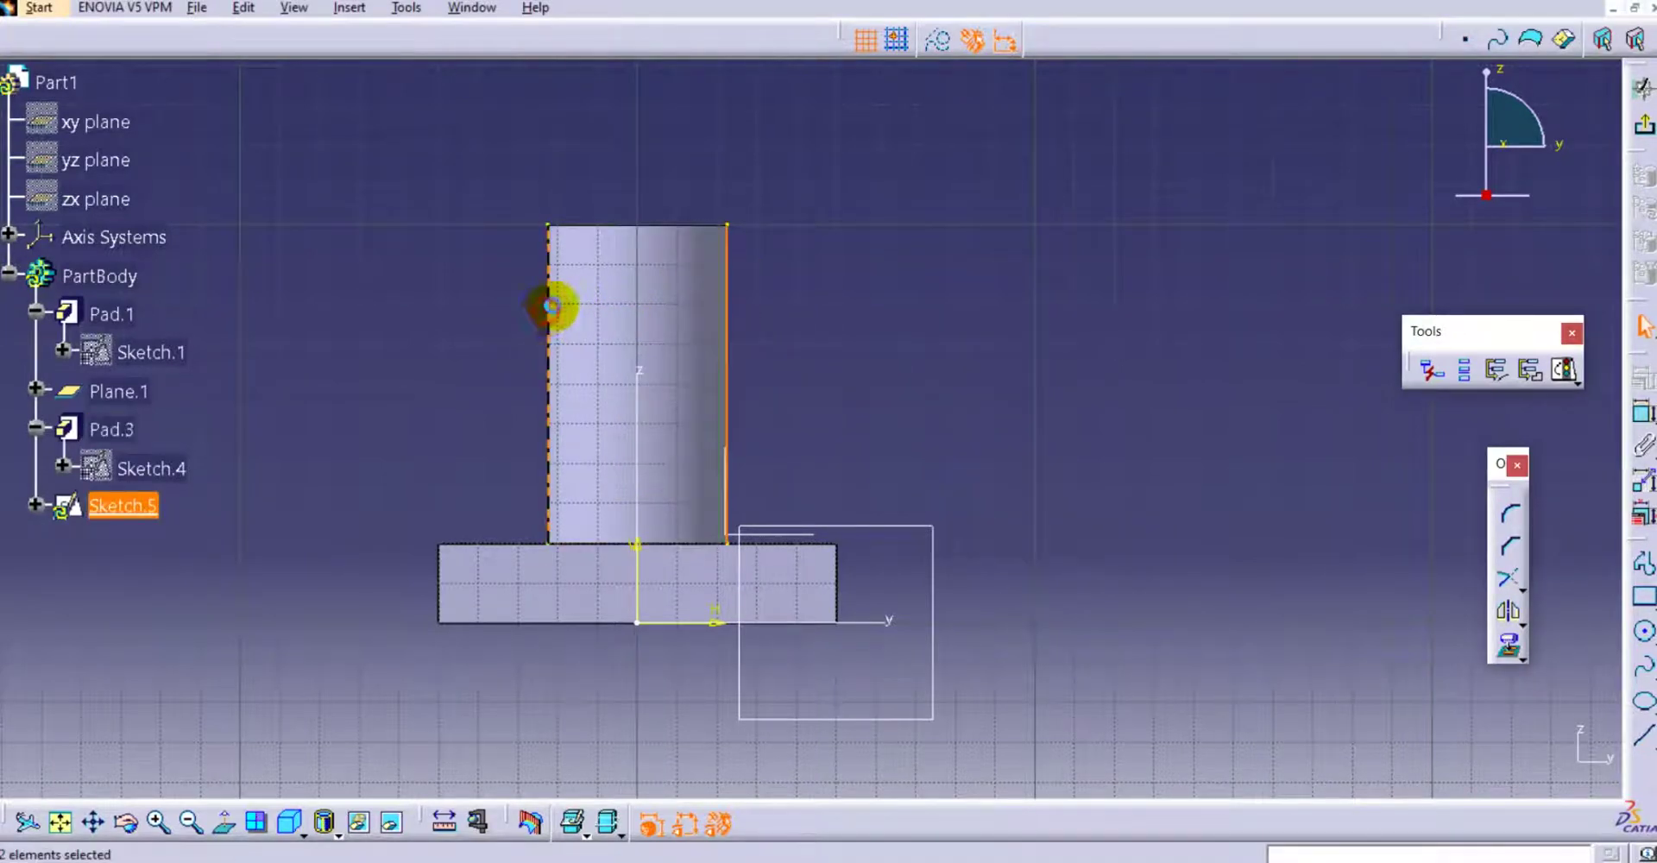
pyautogui.click(937, 40)
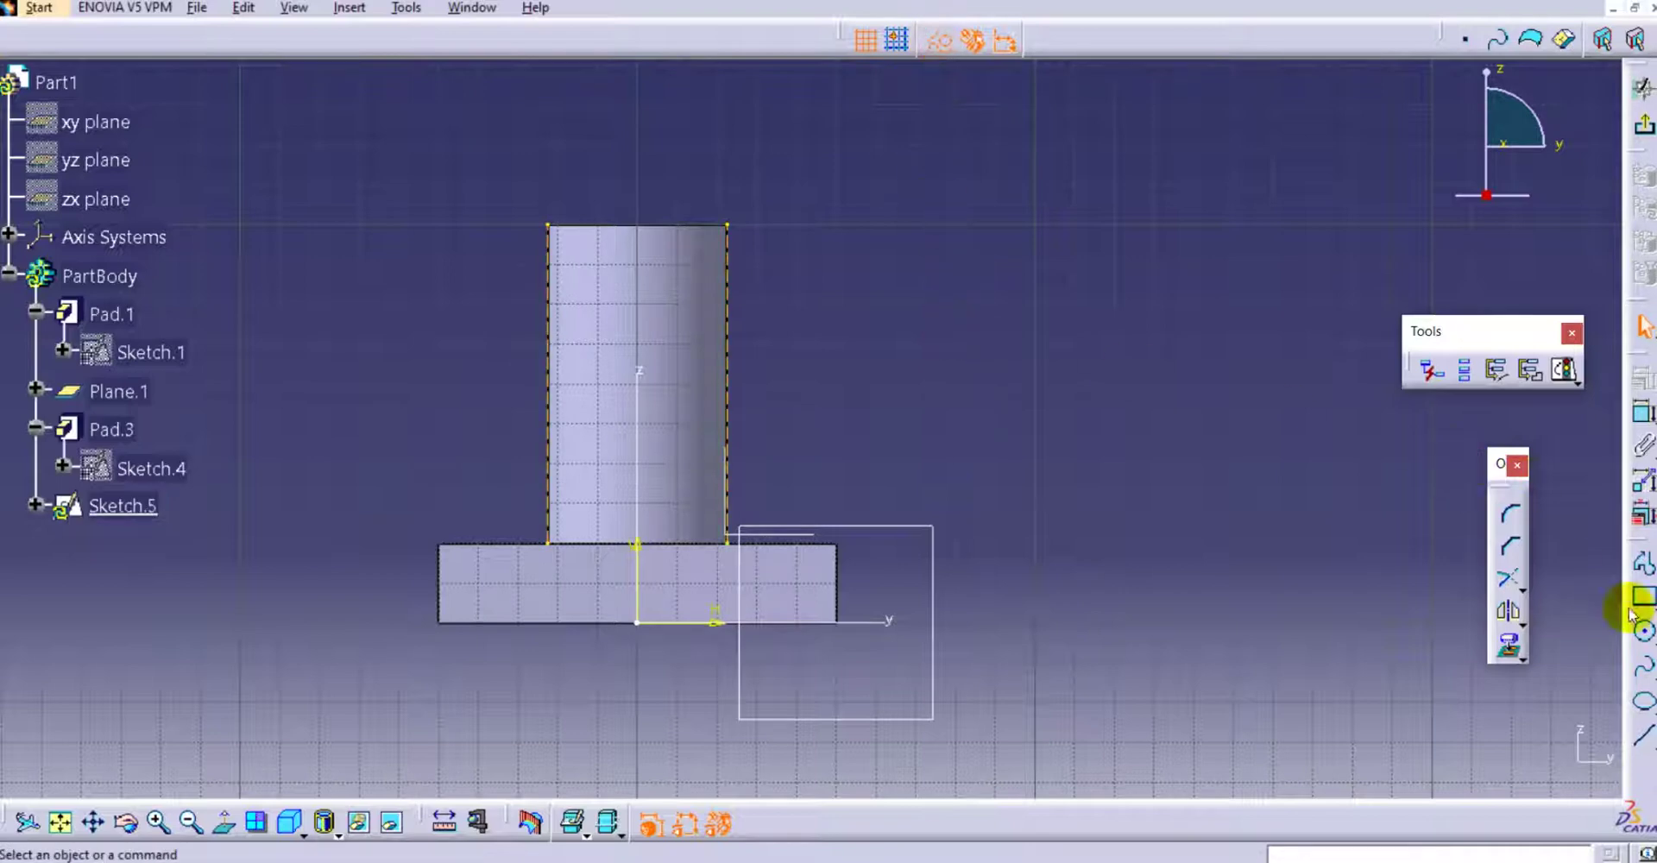
# Draw a slanted regular line from right of the cylinder down toward the base
pyautogui.click(1641, 734)
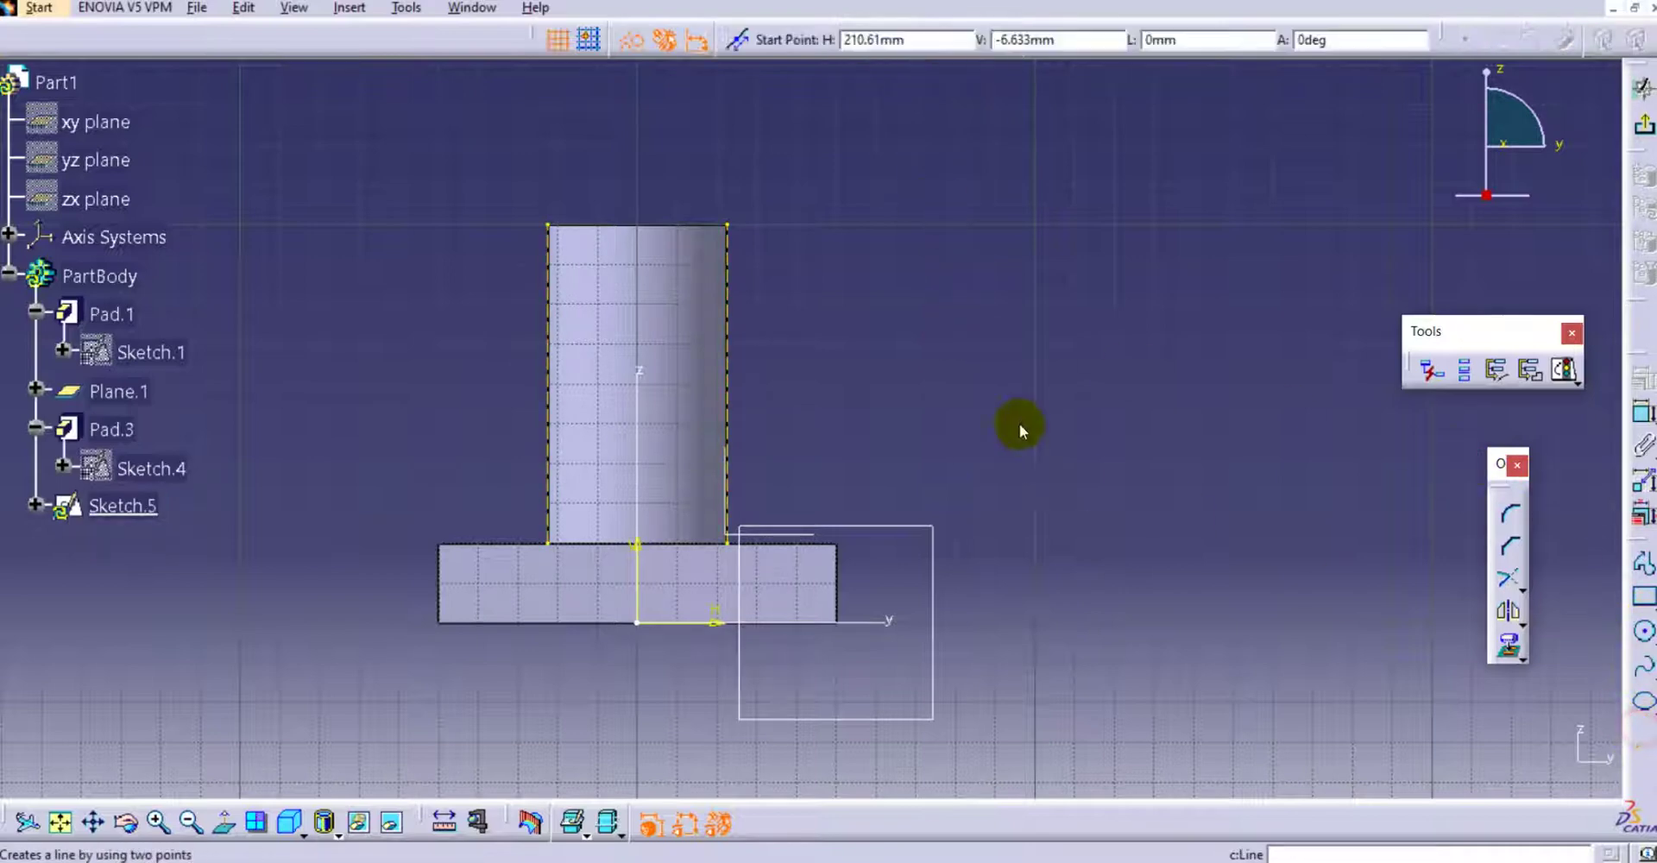
pyautogui.click(761, 322)
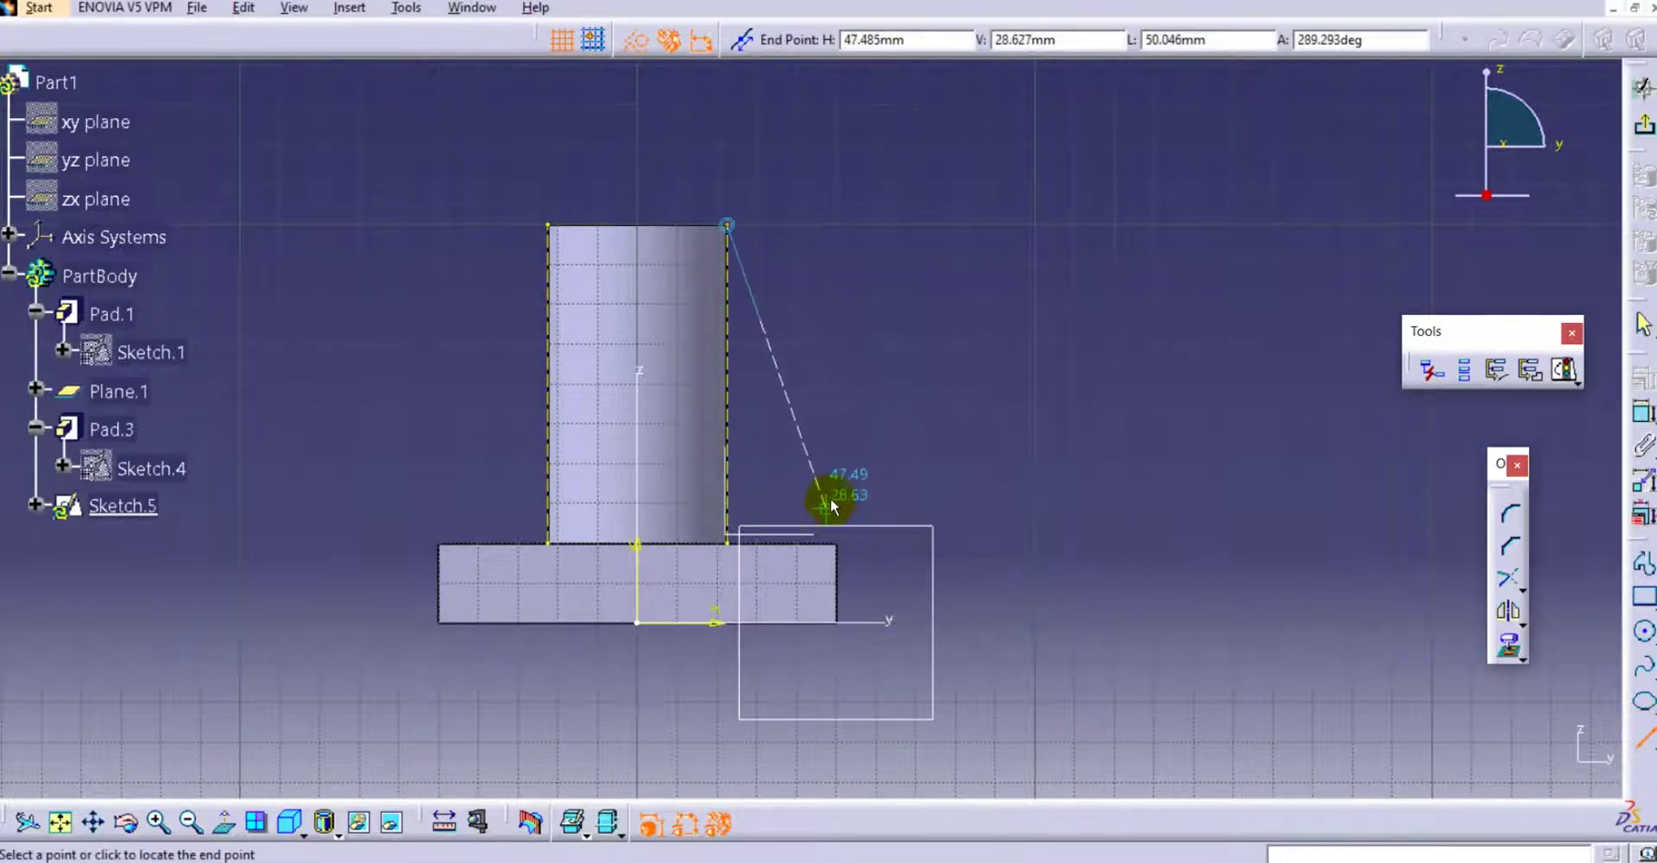
pyautogui.click(837, 478)
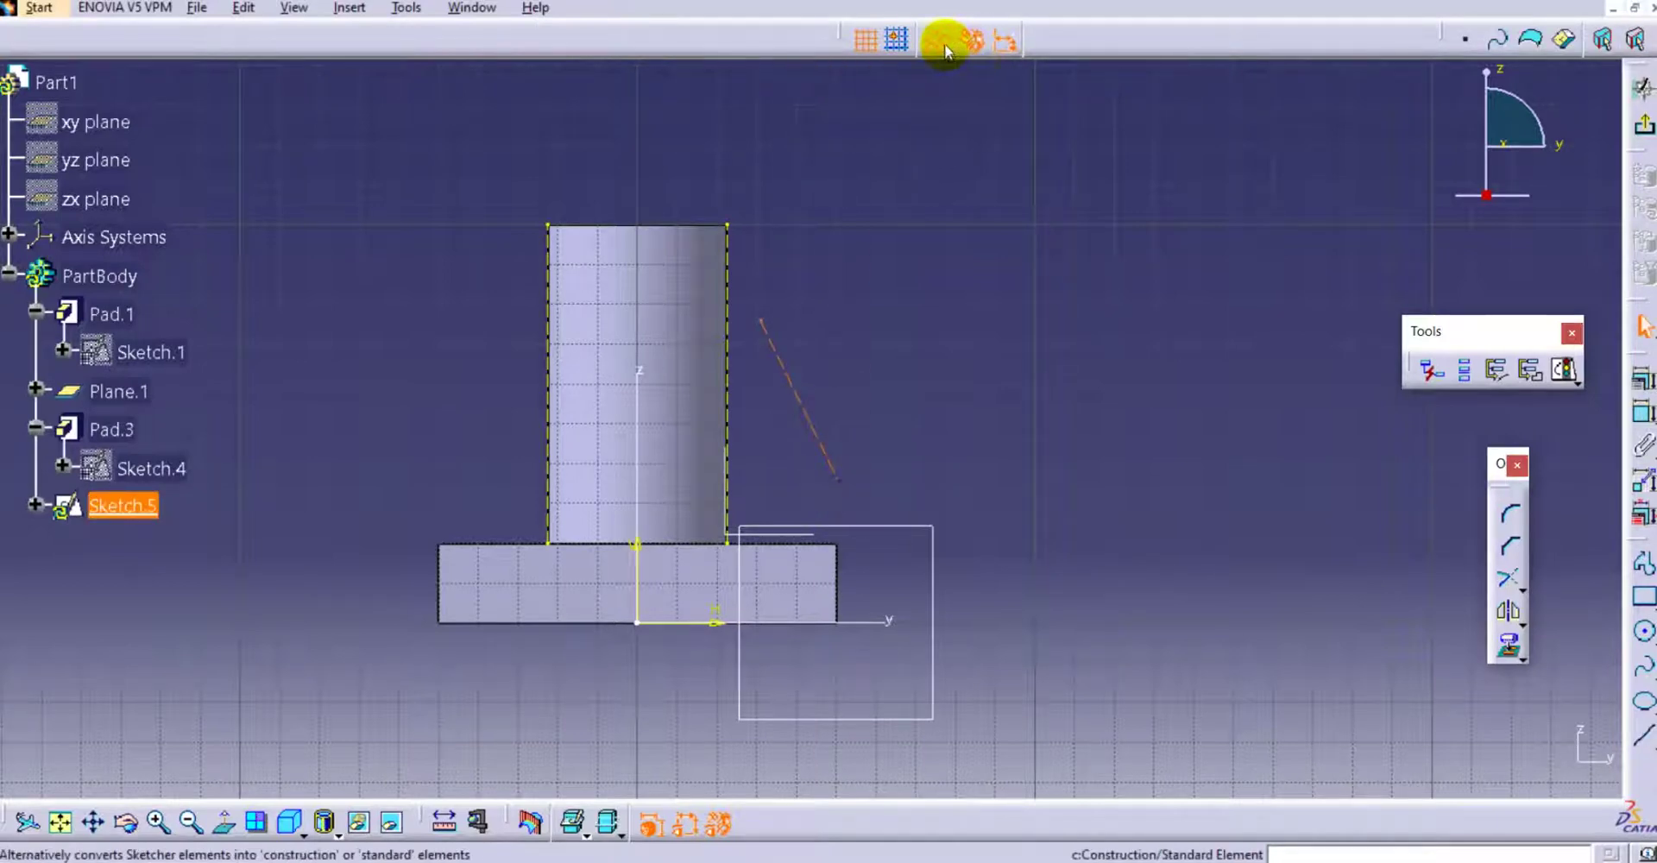
pyautogui.click(1093, 402)
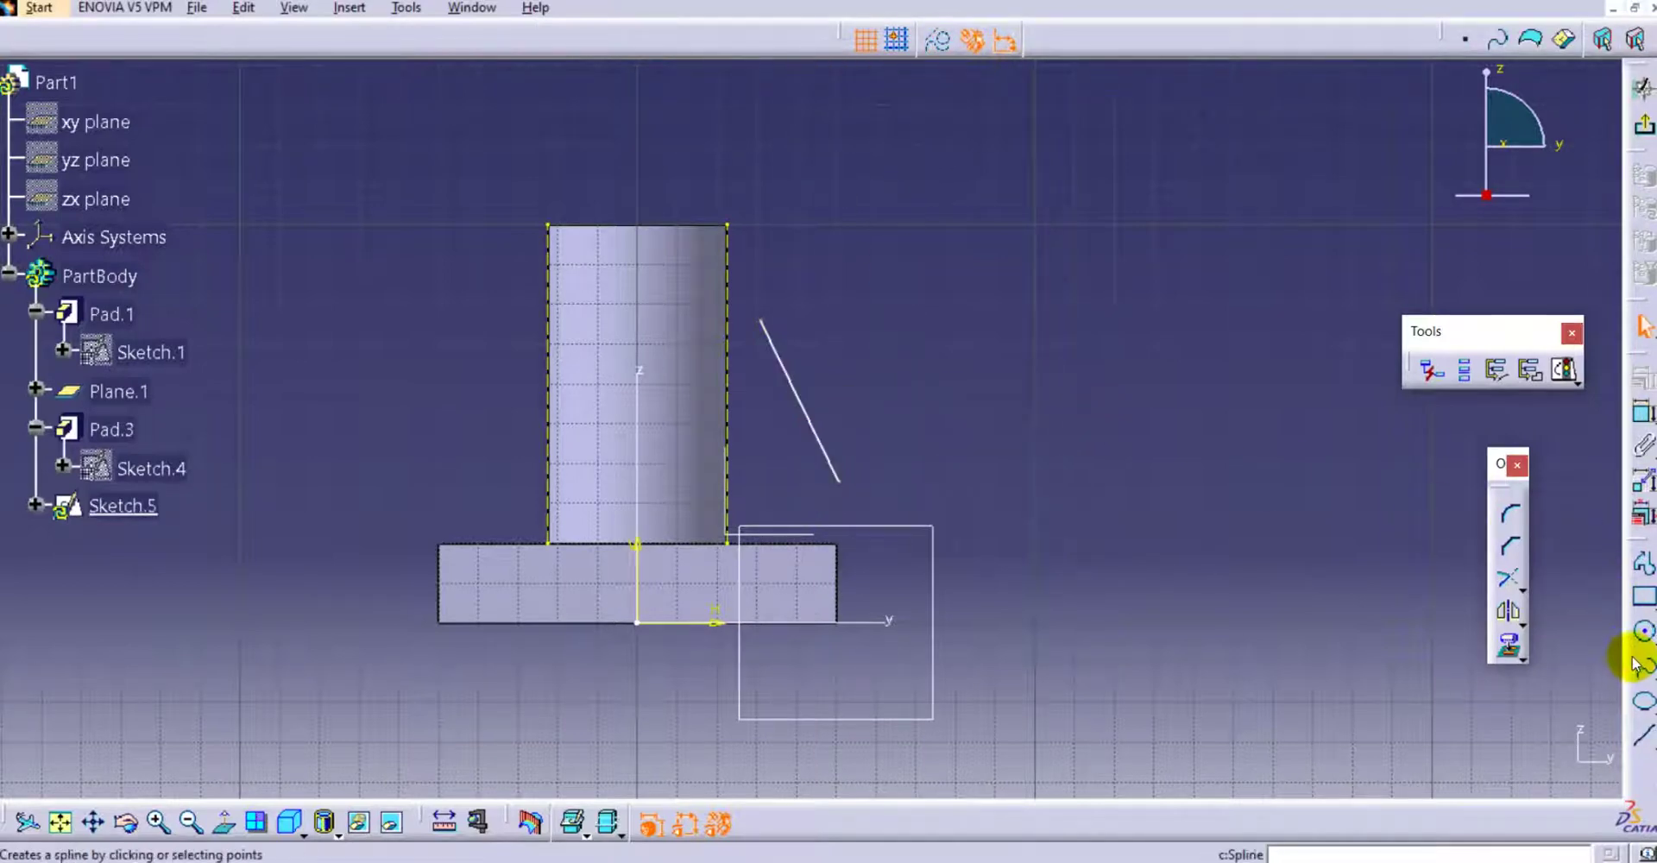
# Make the line's upper end coincident with the cylinder edge and its lower end with the base edge
pyautogui.click(1643, 417)
pyautogui.click(763, 323)
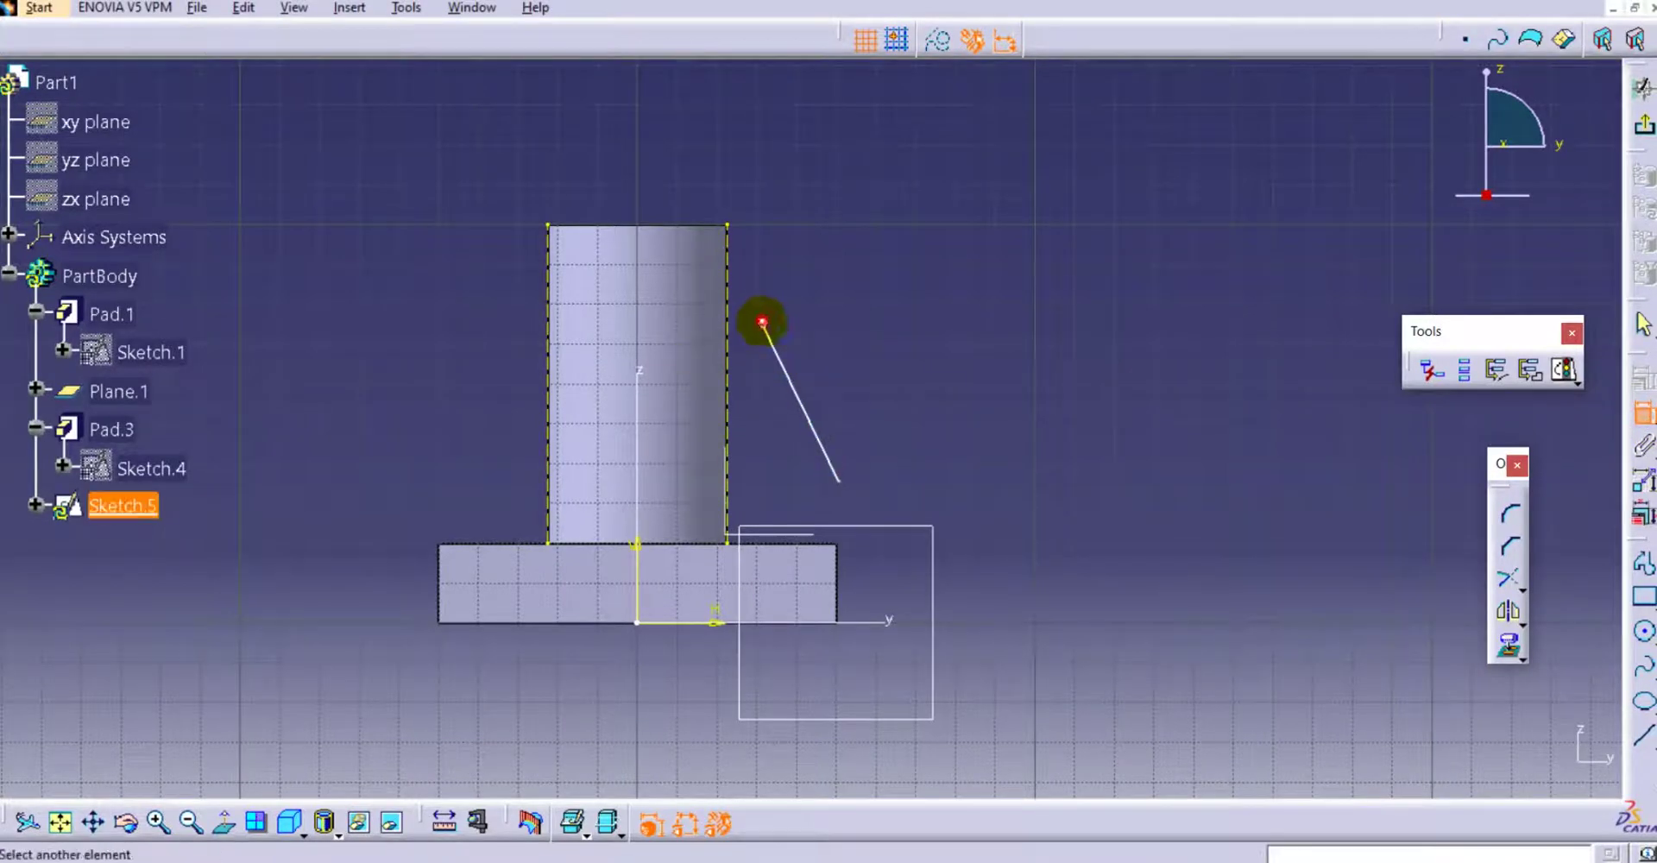
pyautogui.click(732, 281)
pyautogui.rightClick(844, 185)
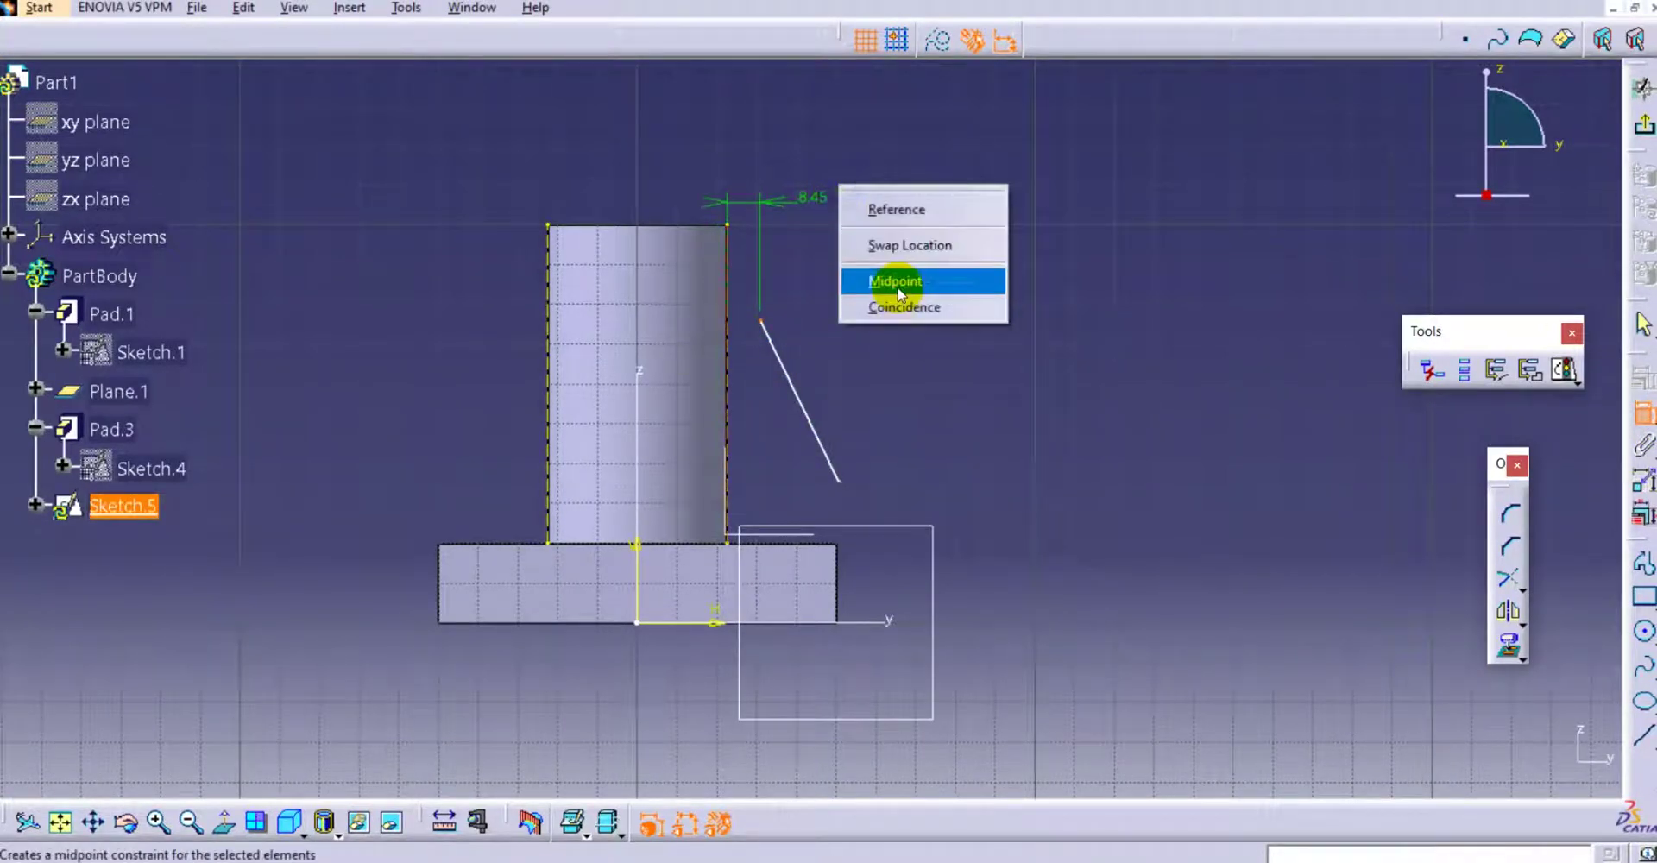
pyautogui.click(899, 304)
pyautogui.click(1632, 419)
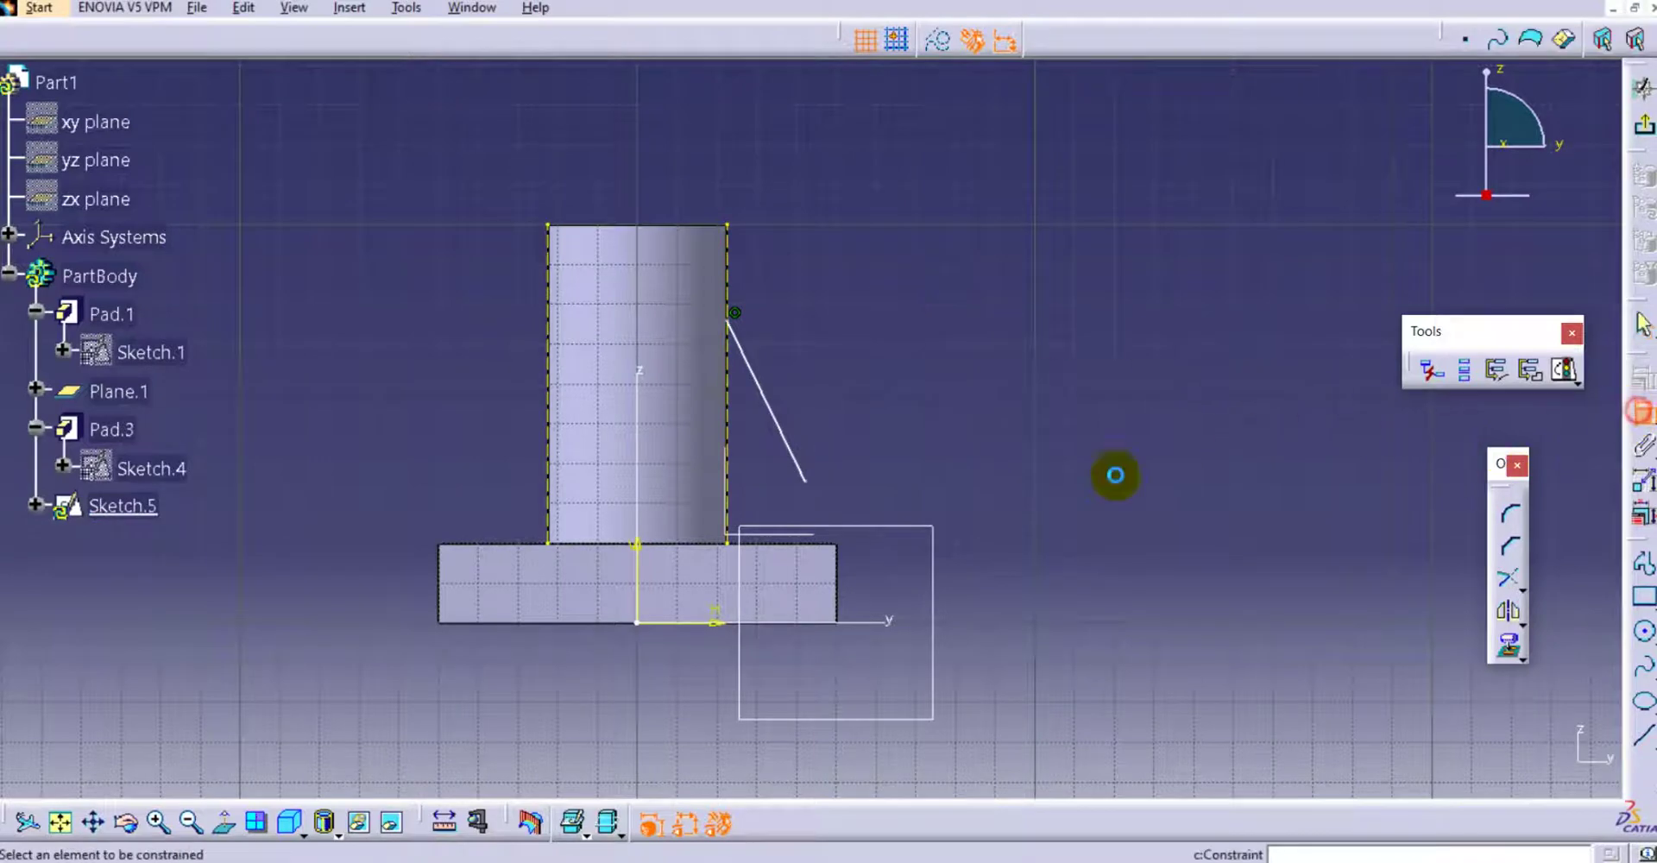
pyautogui.click(811, 546)
pyautogui.rightClick(941, 413)
pyautogui.click(990, 493)
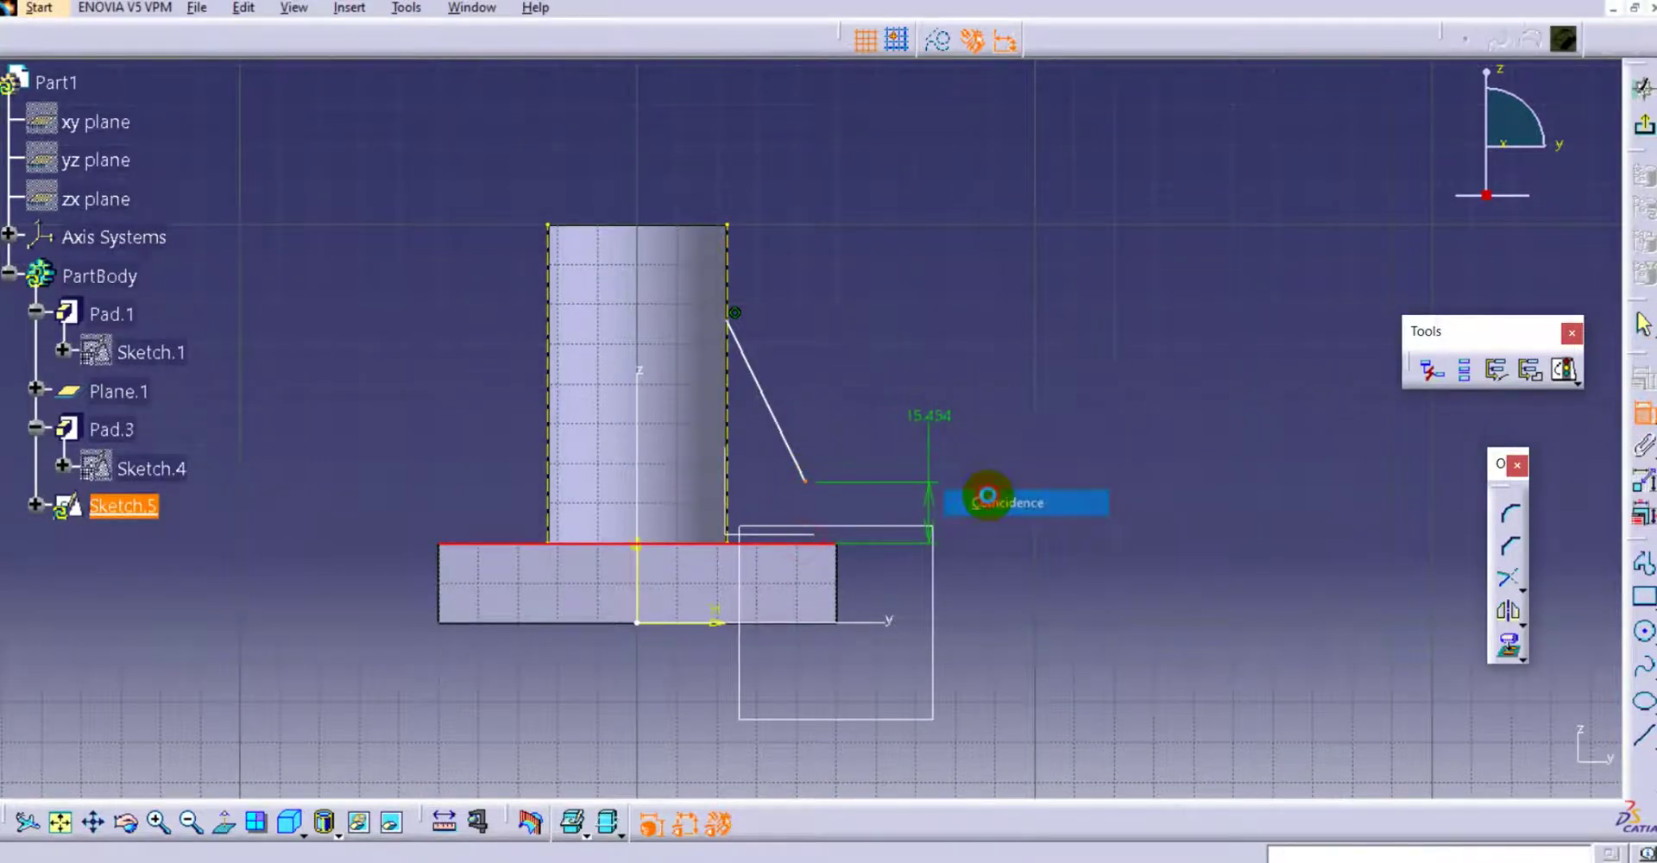
# Dimension the upper end's height above the base edge, entering 40, and exit the sketch
pyautogui.moveTo(738, 326); pyautogui.dragTo(737, 382)
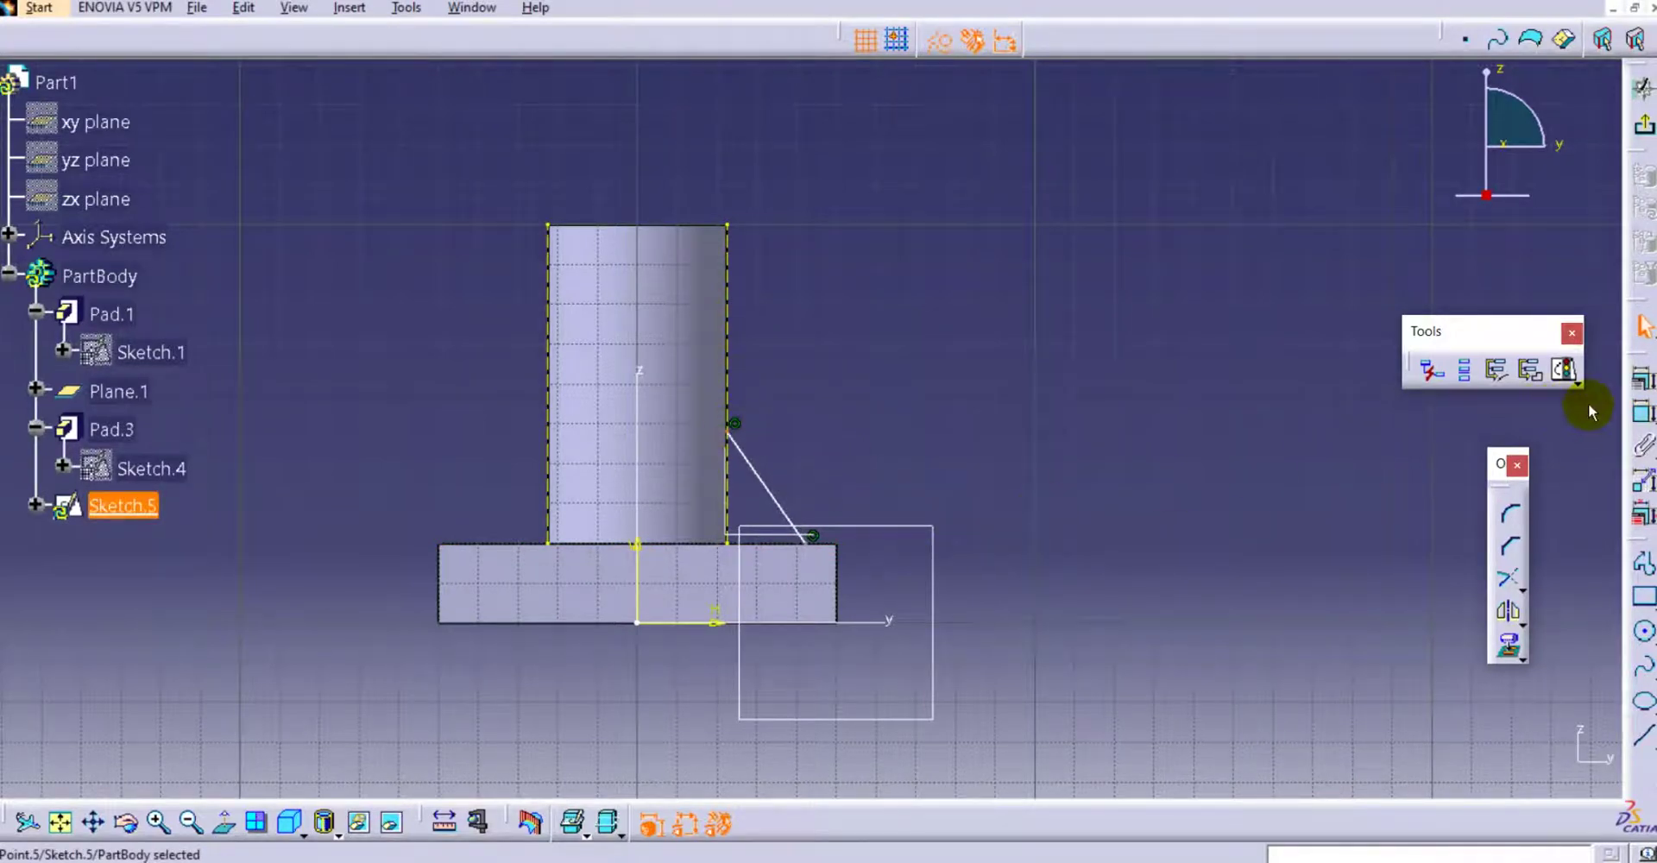
pyautogui.click(740, 447)
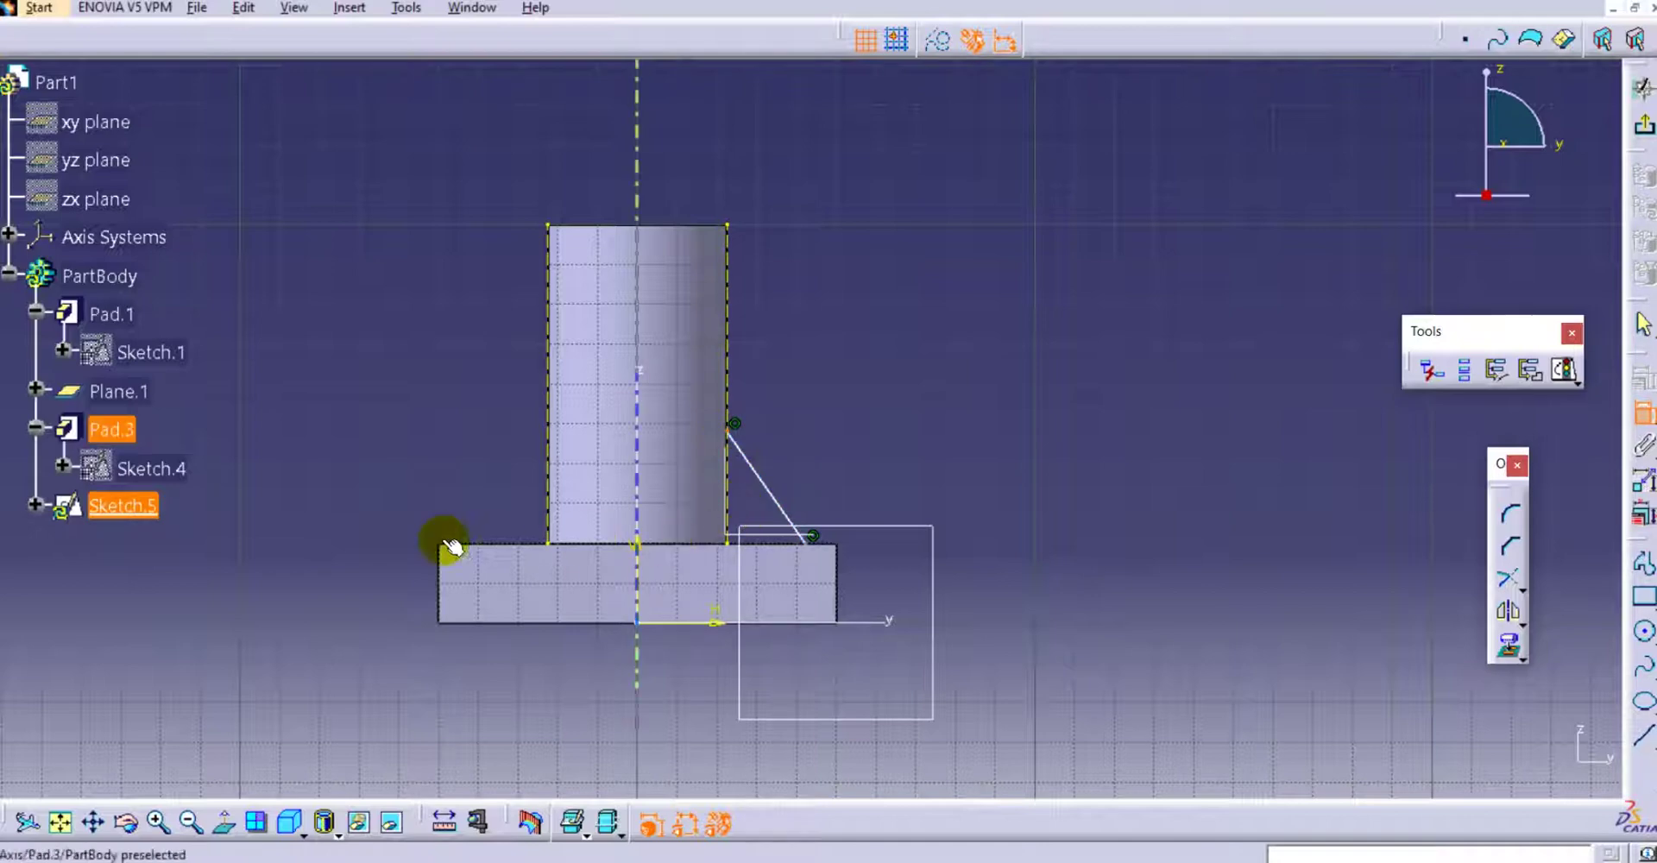
pyautogui.click(466, 548)
pyautogui.click(401, 461)
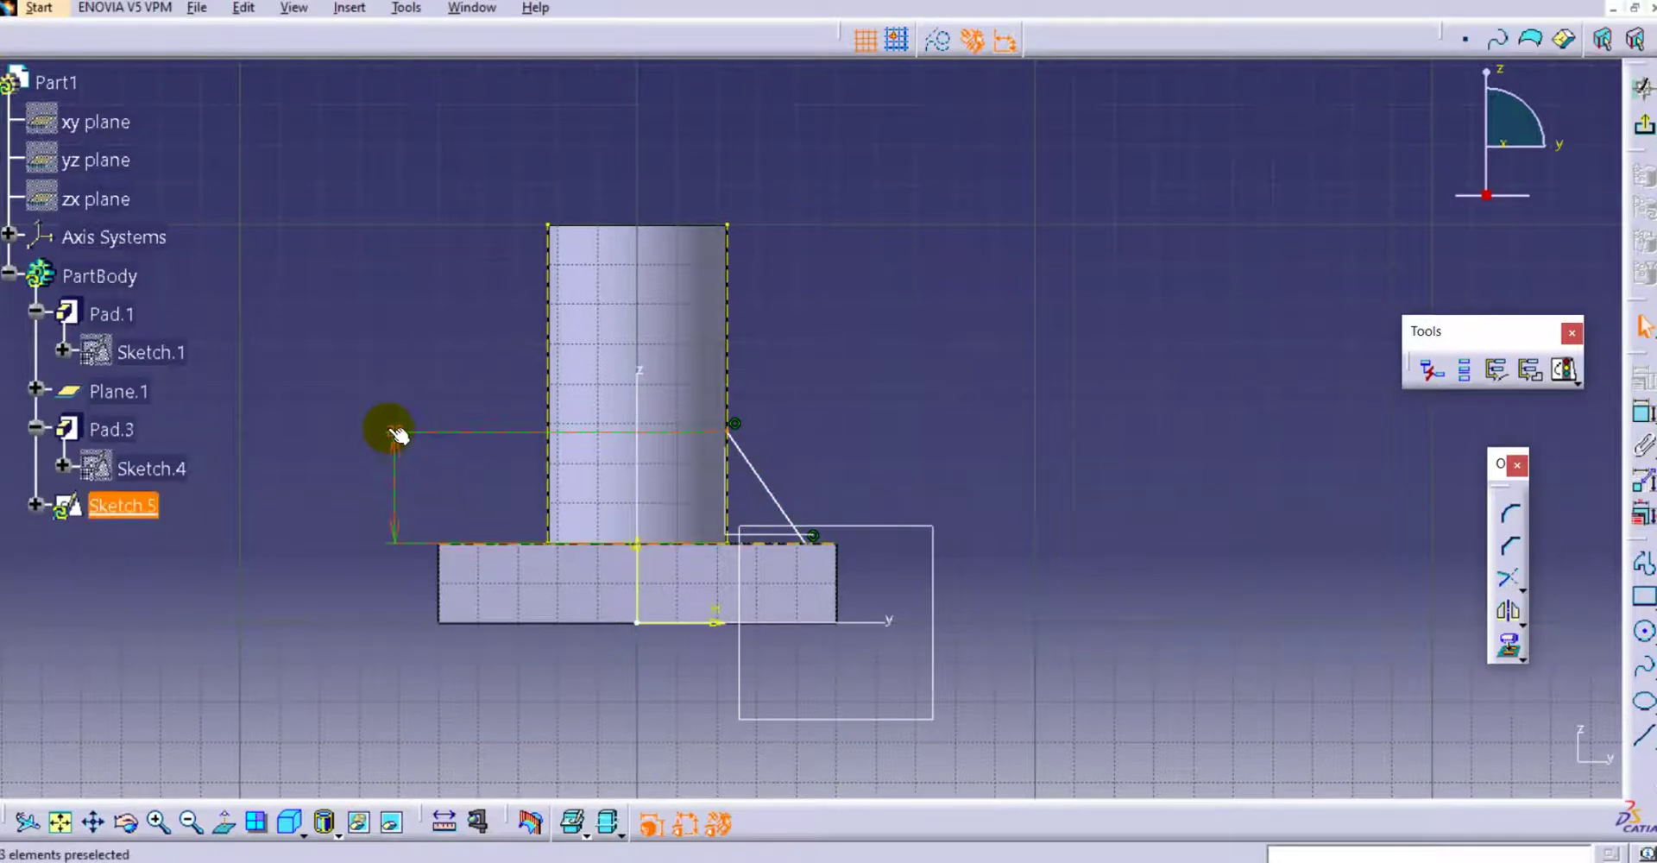
pyautogui.doubleClick(389, 434)
pyautogui.write('40')
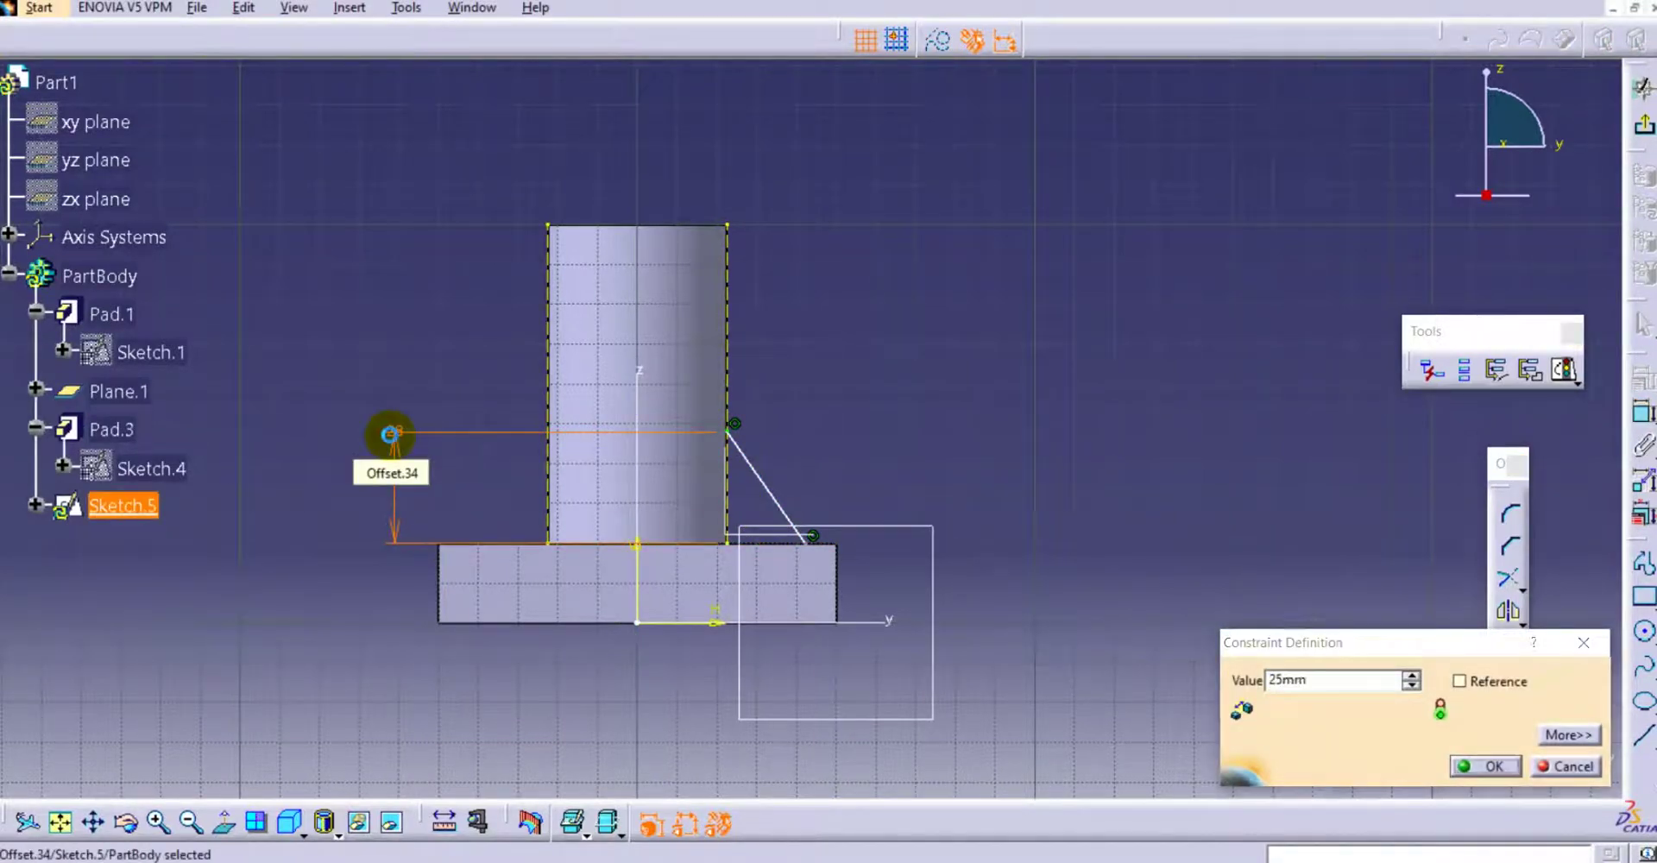
pyautogui.press('Return')
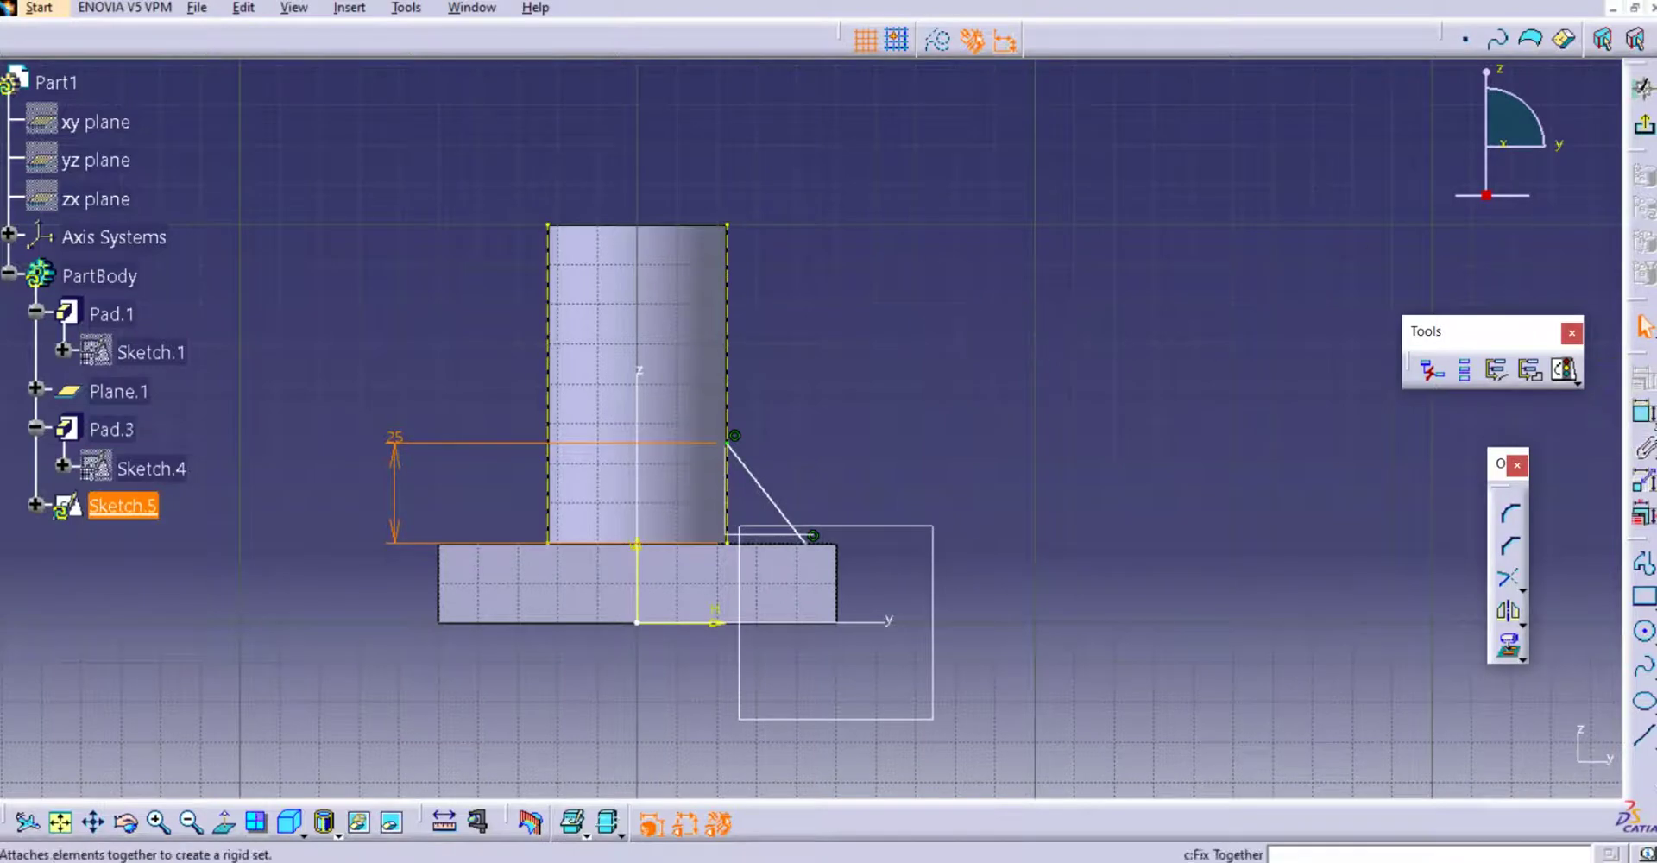
pyautogui.click(1642, 413)
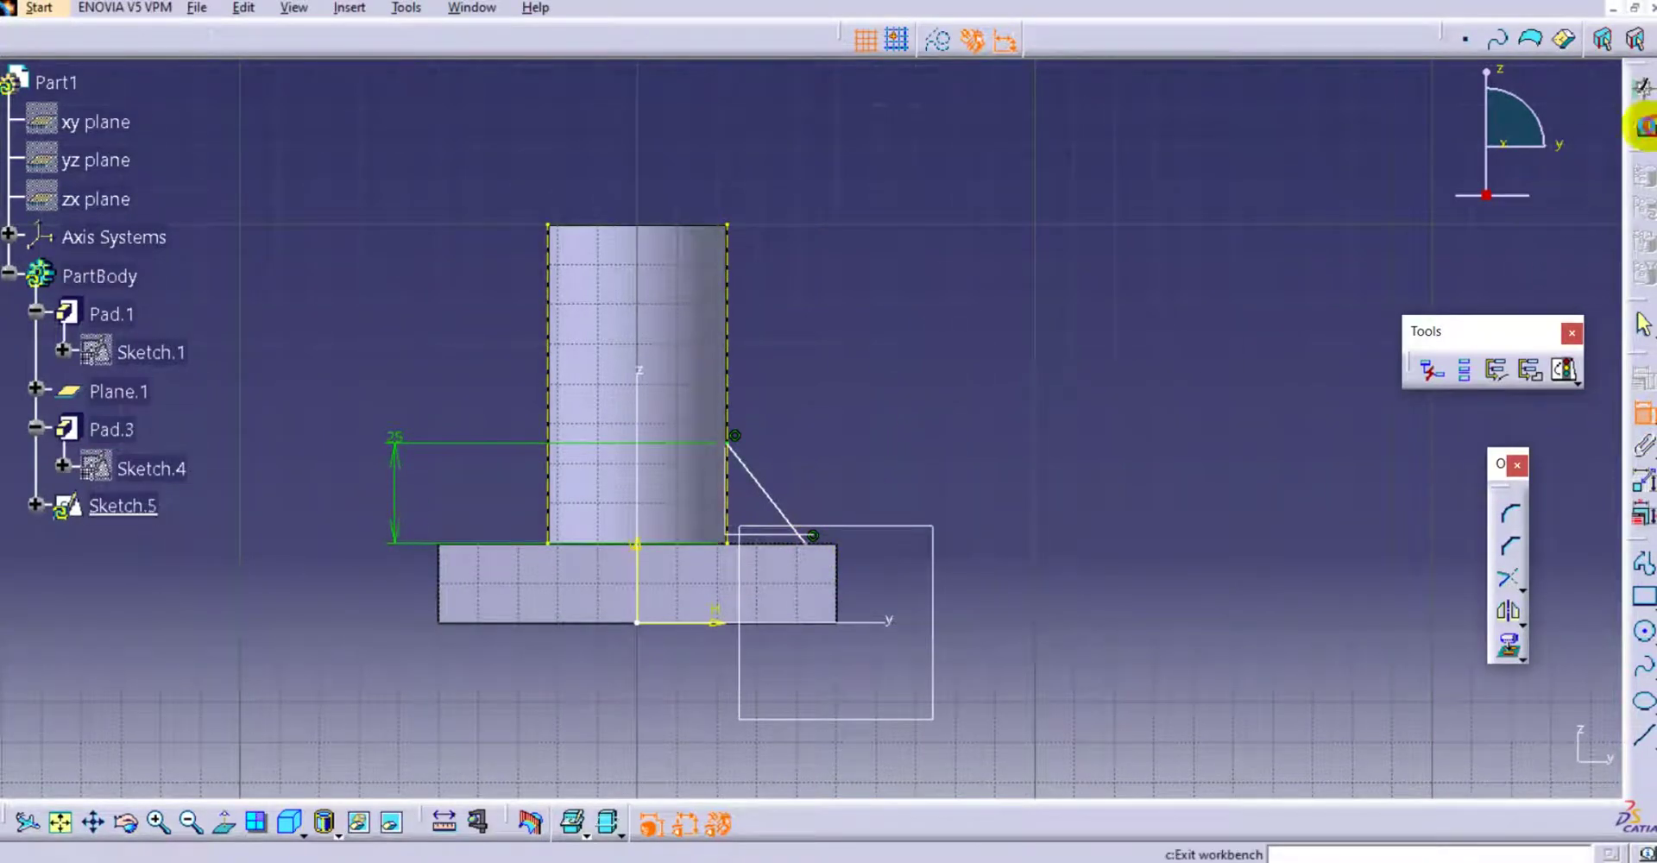
pyautogui.click(1644, 127)
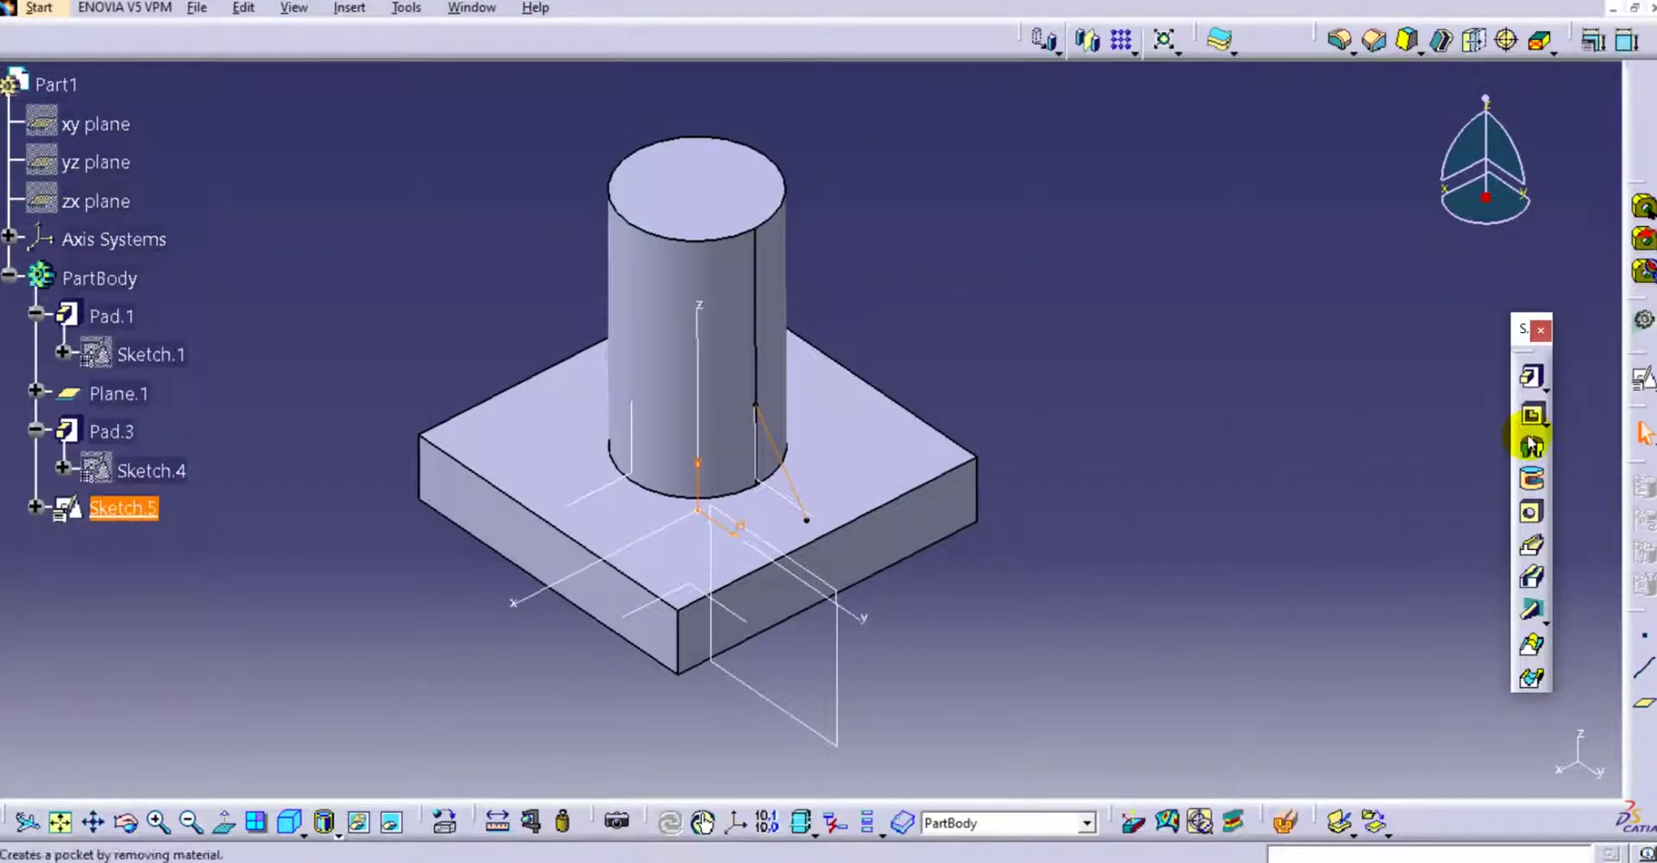
# Create a 3 mm thick stiffener from Sketch.5 bracing the cylinder to the base
pyautogui.click(1531, 612)
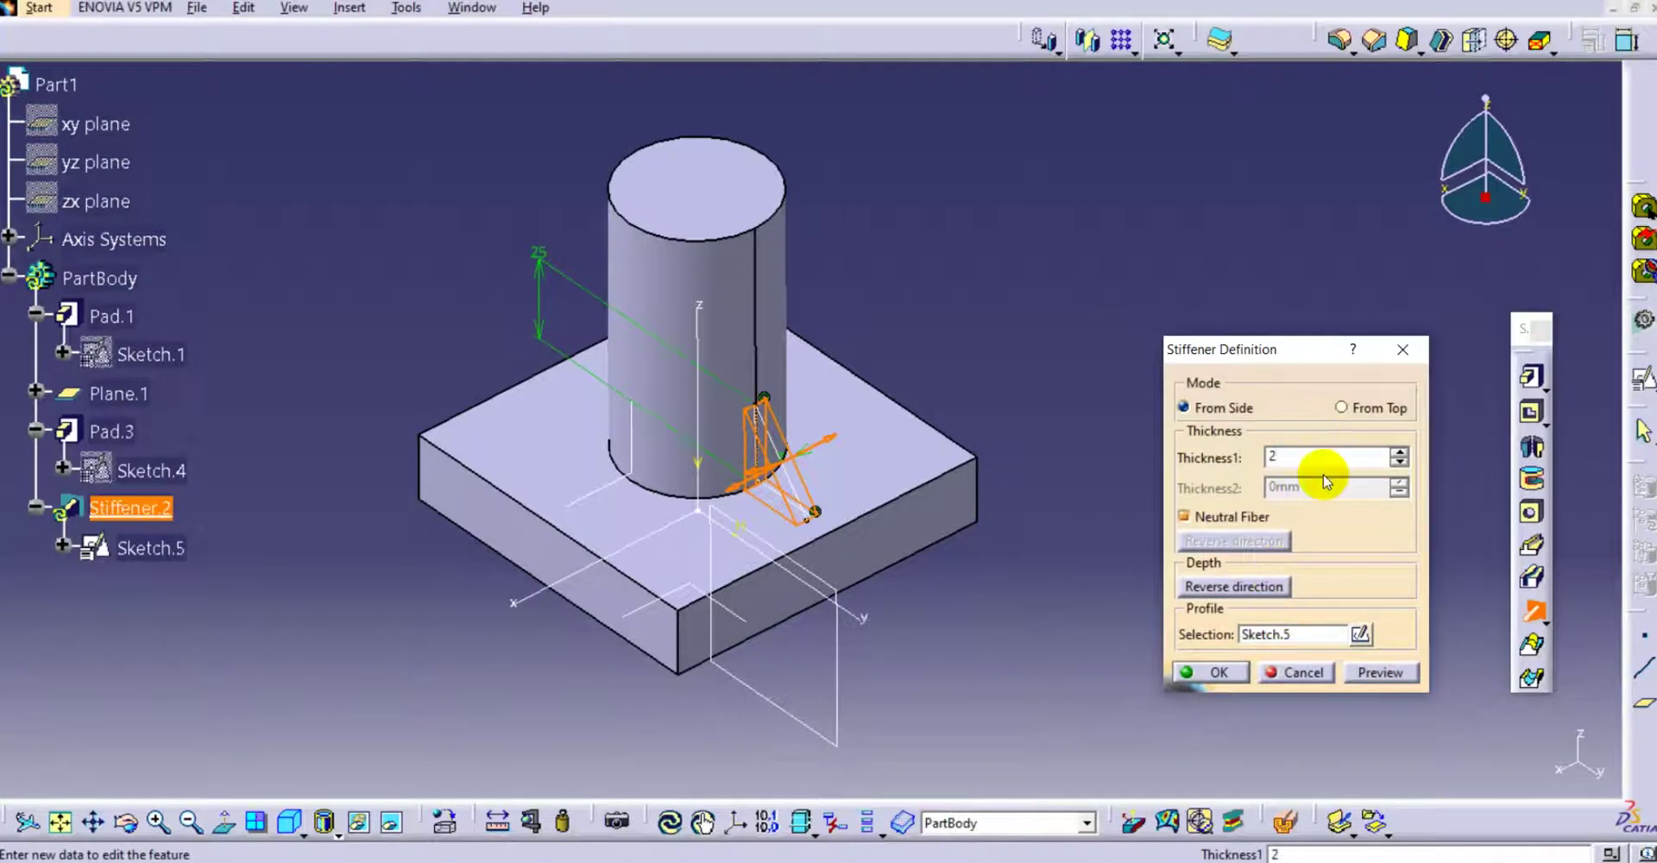
pyautogui.click(1380, 671)
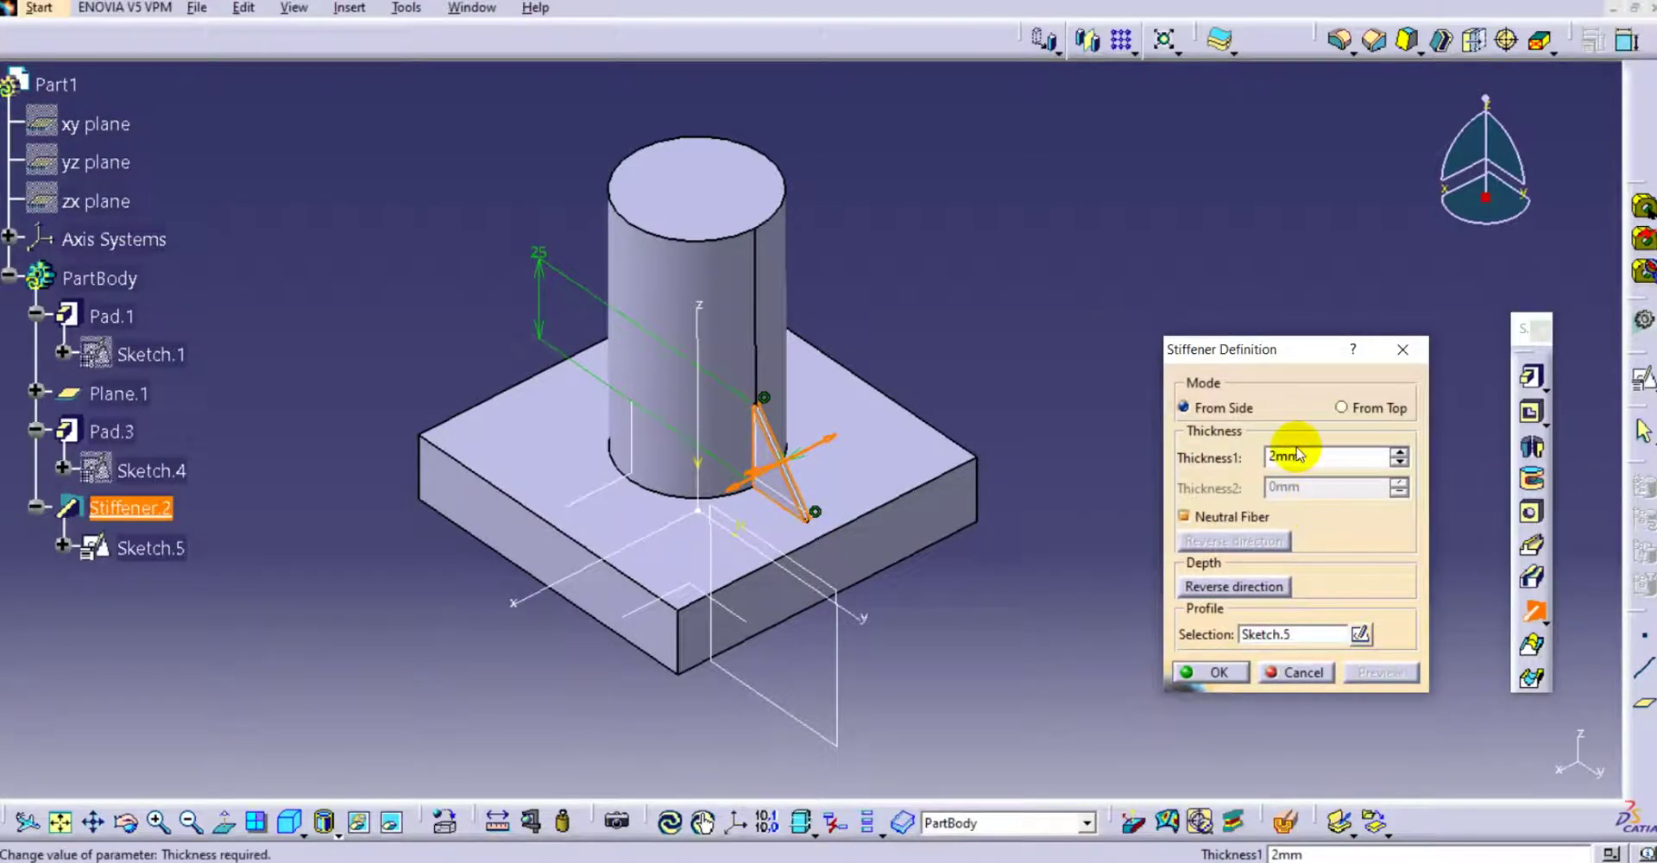
pyautogui.click(1400, 451)
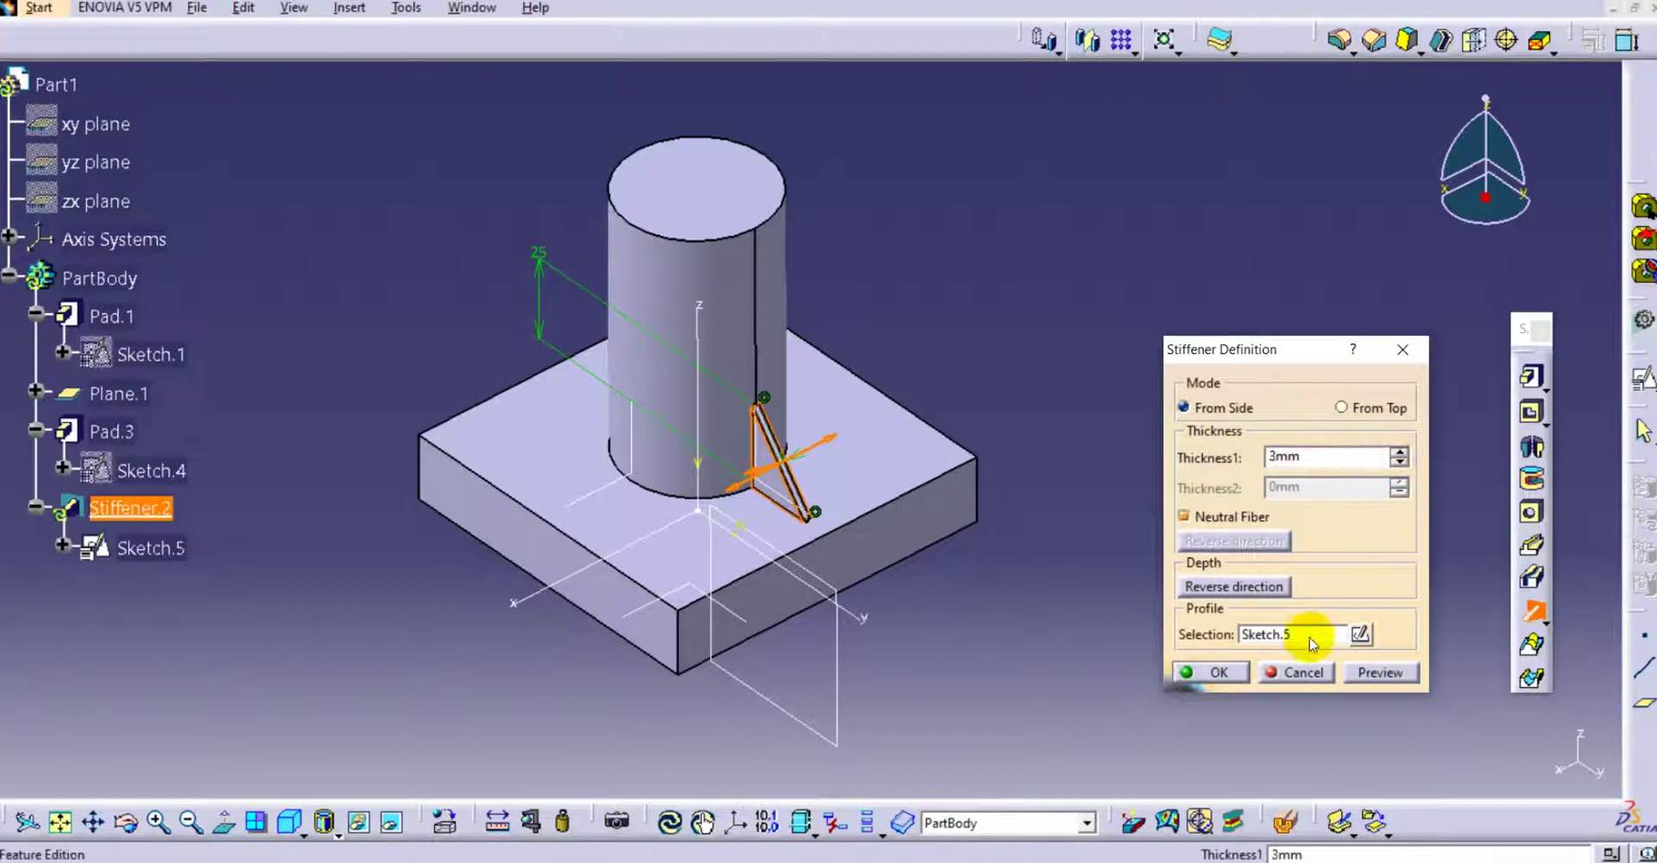
pyautogui.click(1217, 670)
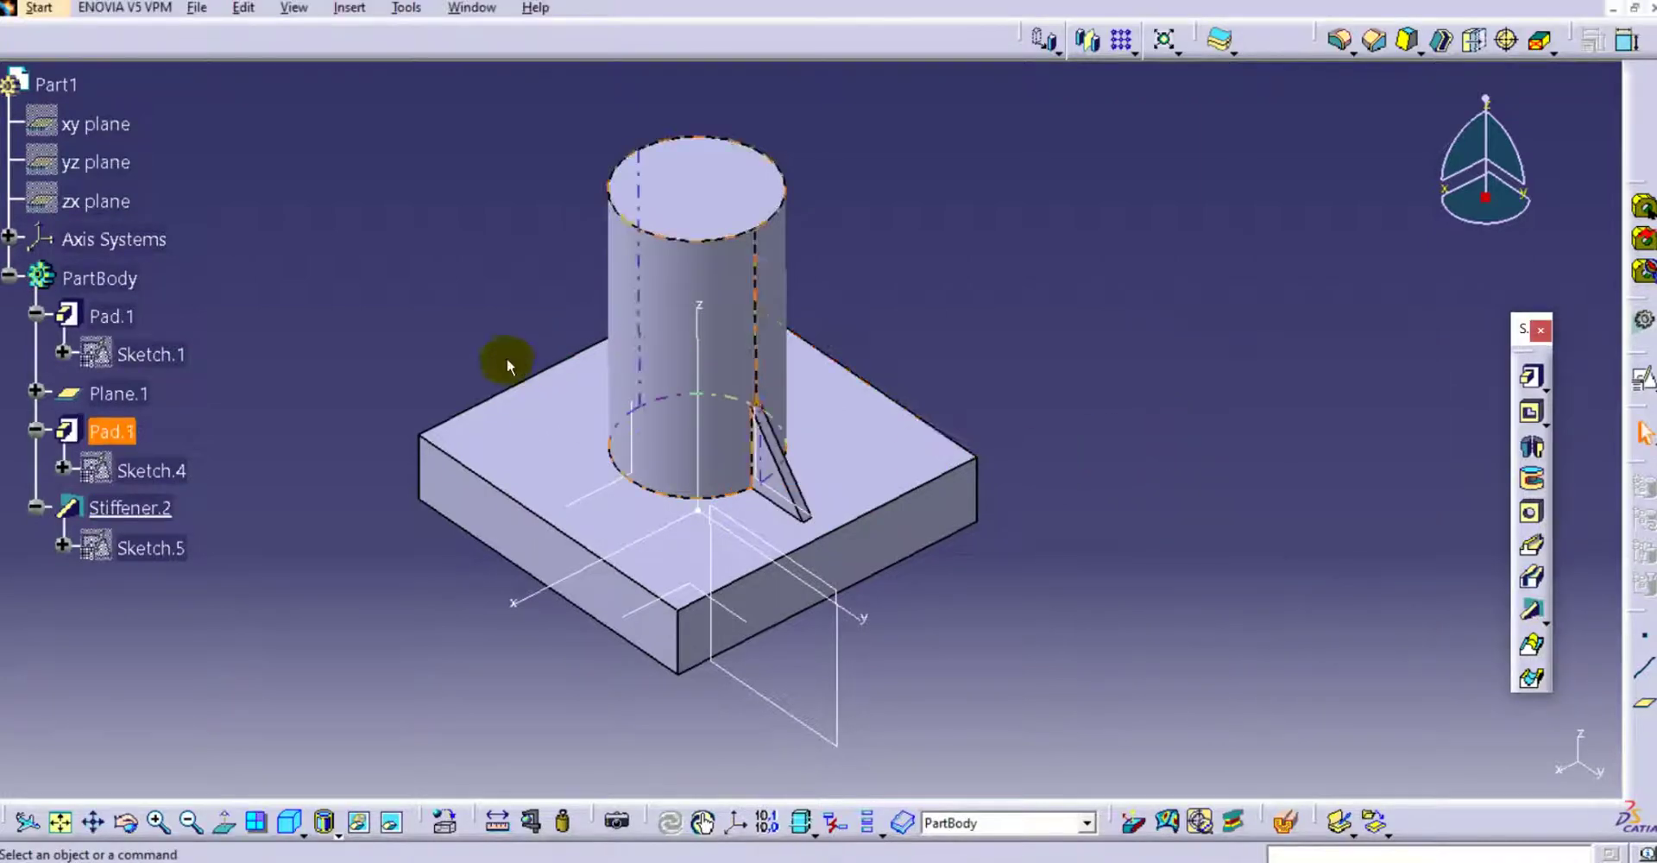
pyautogui.moveTo(647, 449); pyautogui.dragTo(643, 503, button='middle')
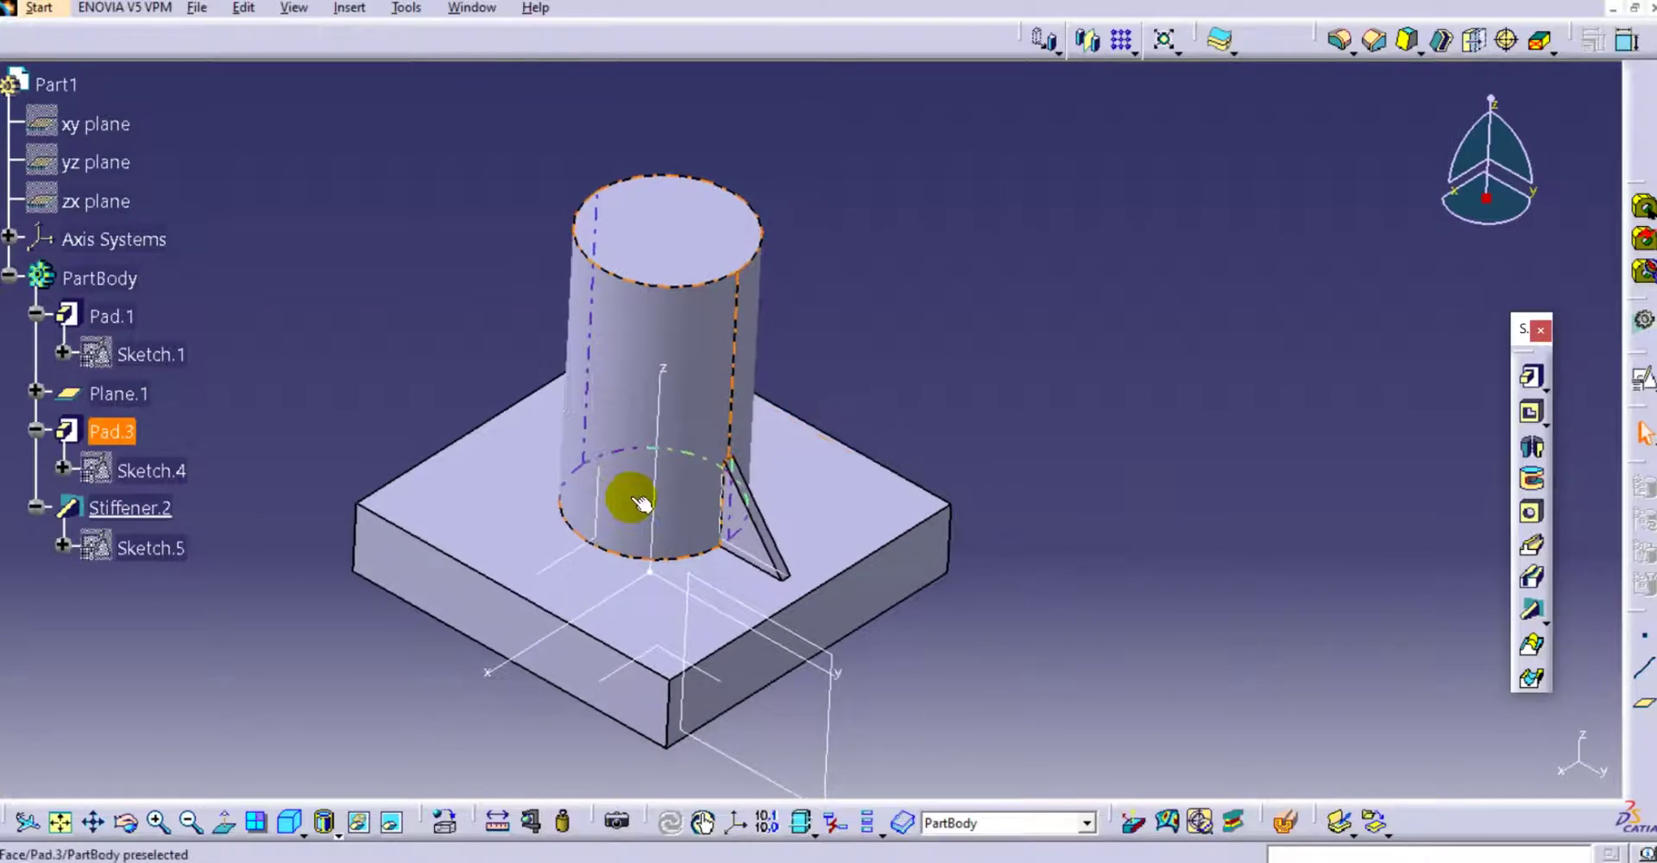
# Pattern Stiffener.2 six times as a complete crown around the absolute axis
pyautogui.click(1131, 49)
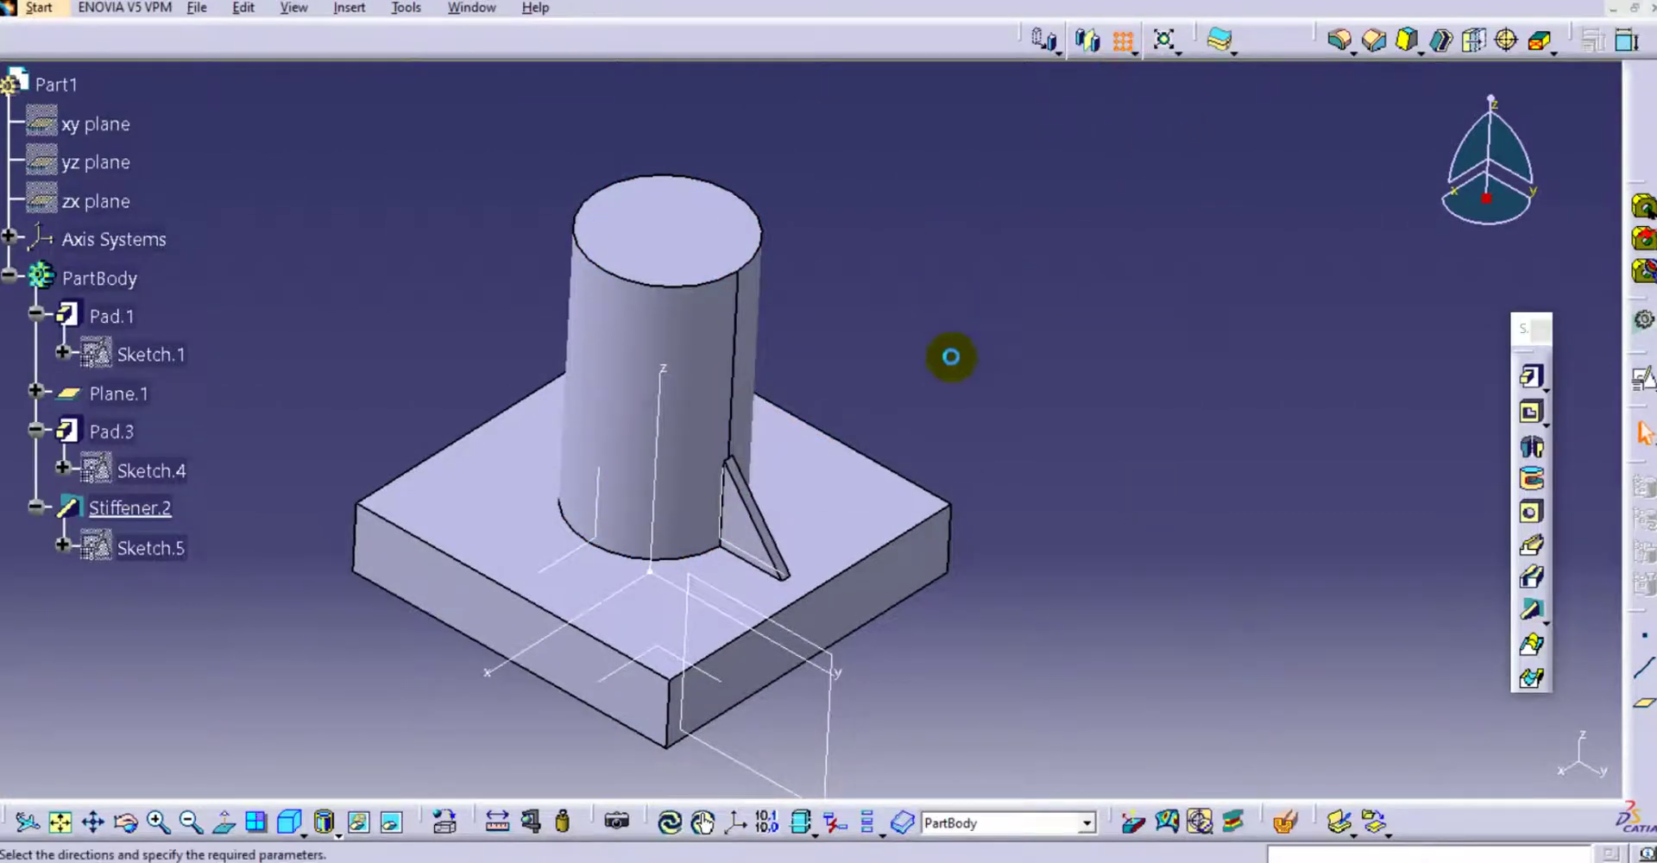
pyautogui.moveTo(982, 356); pyautogui.dragTo(990, 361, button='middle')
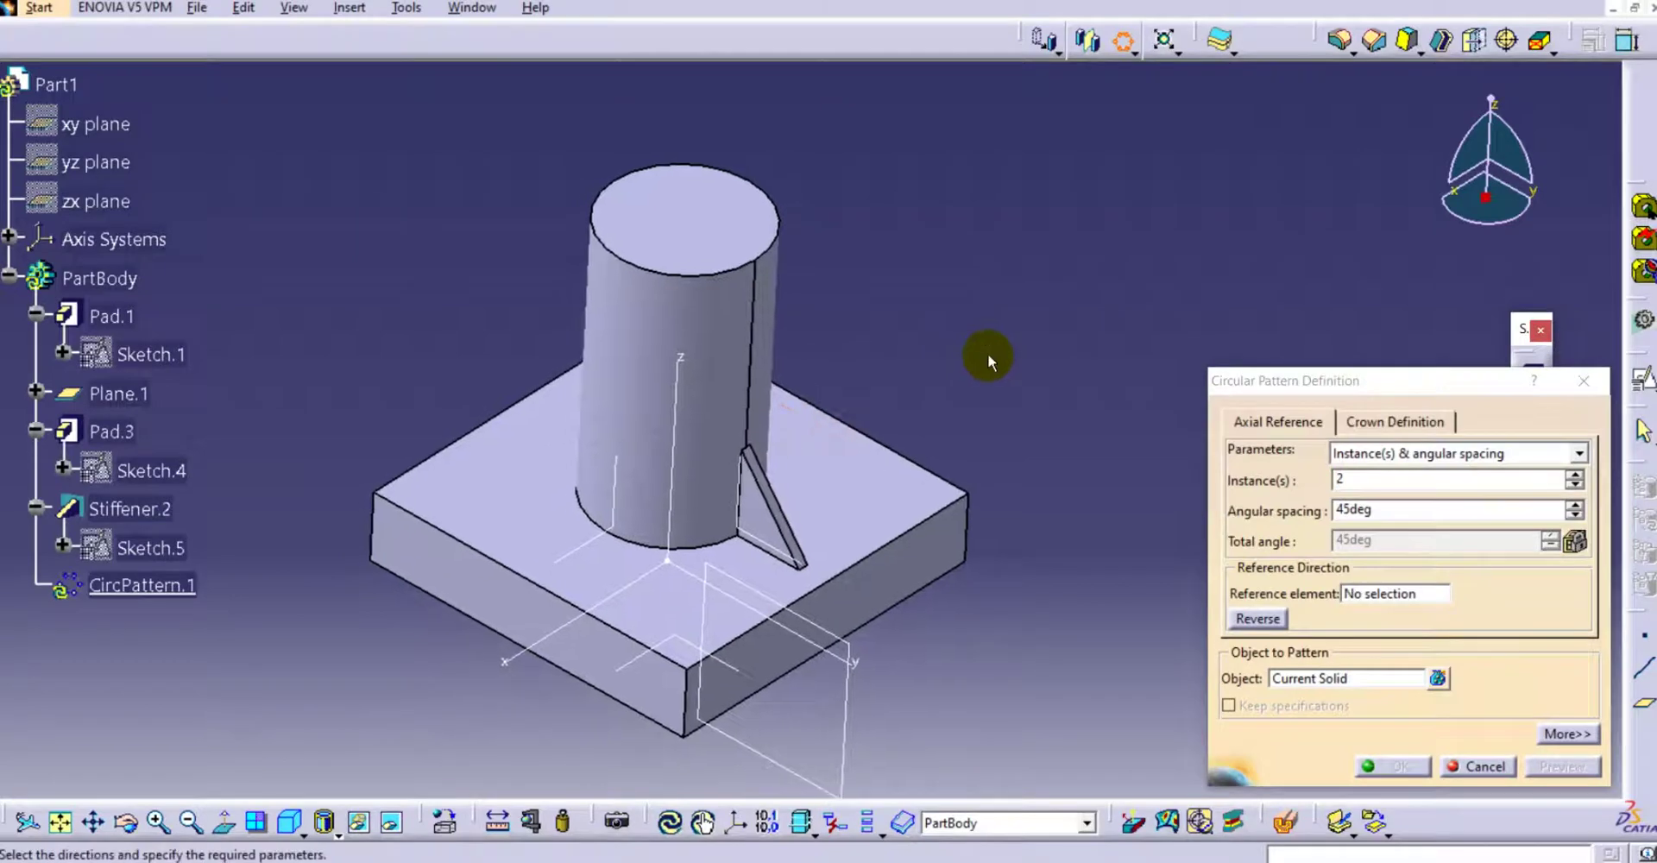
pyautogui.click(1362, 593)
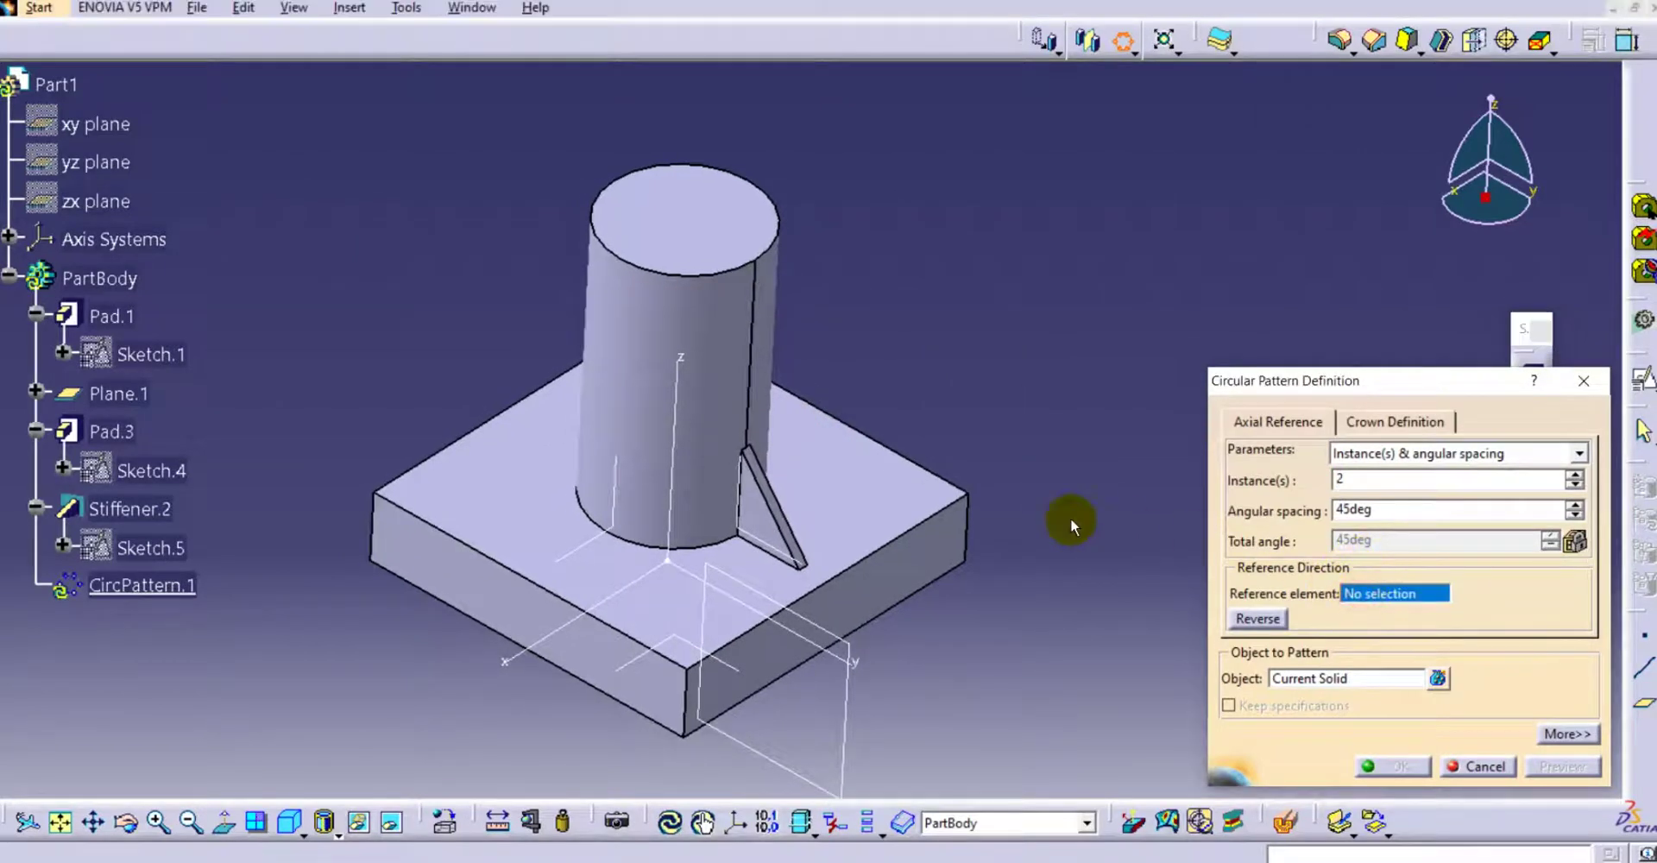
pyautogui.click(1318, 682)
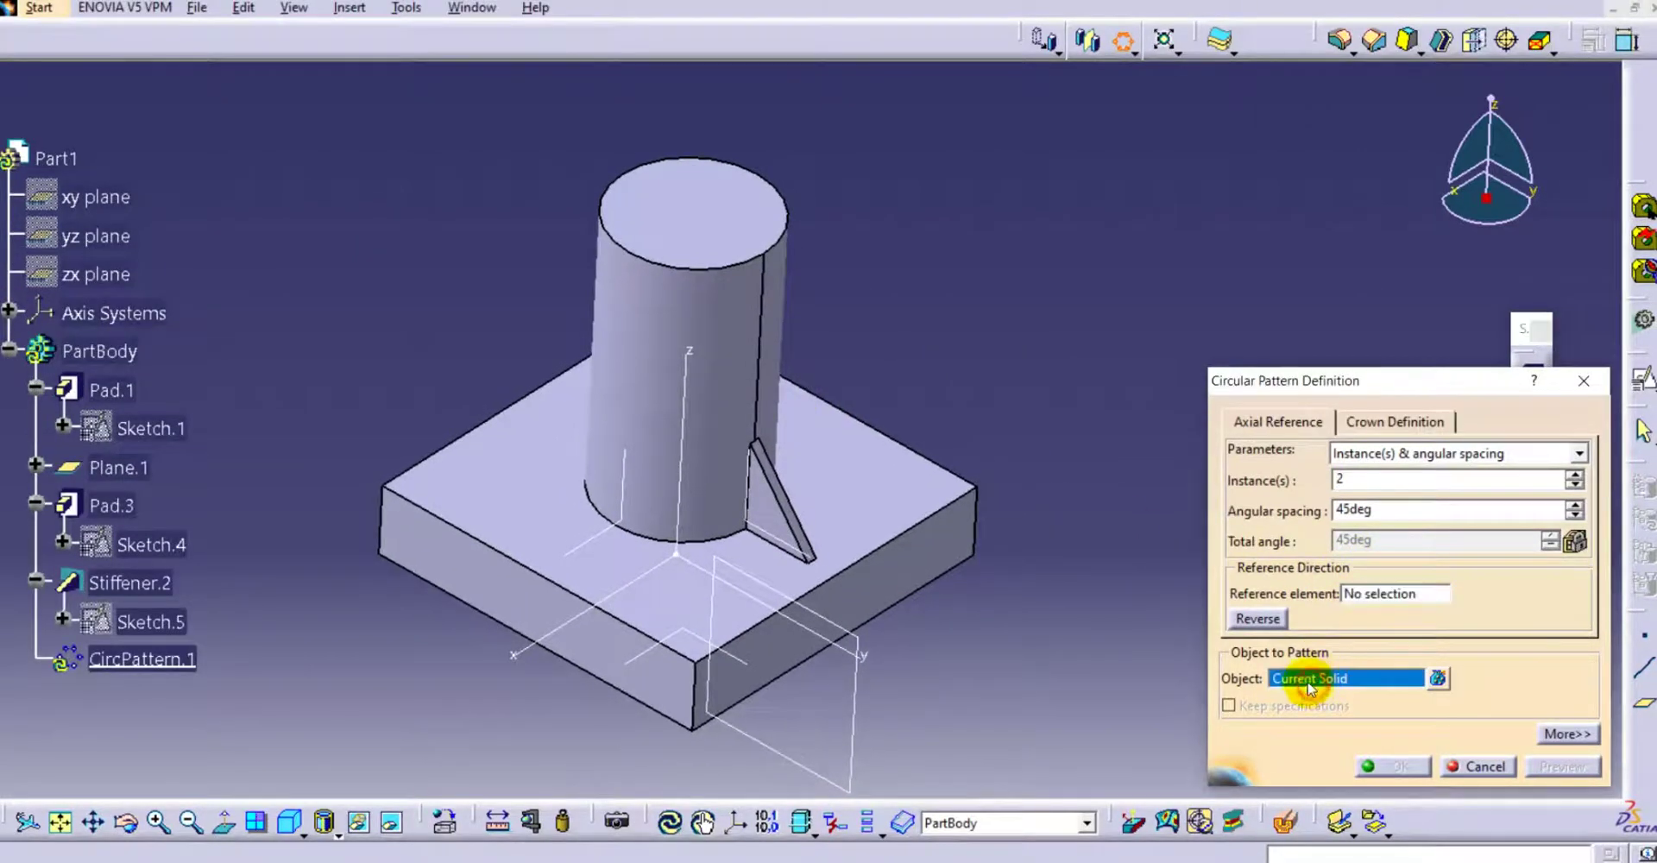
pyautogui.click(774, 508)
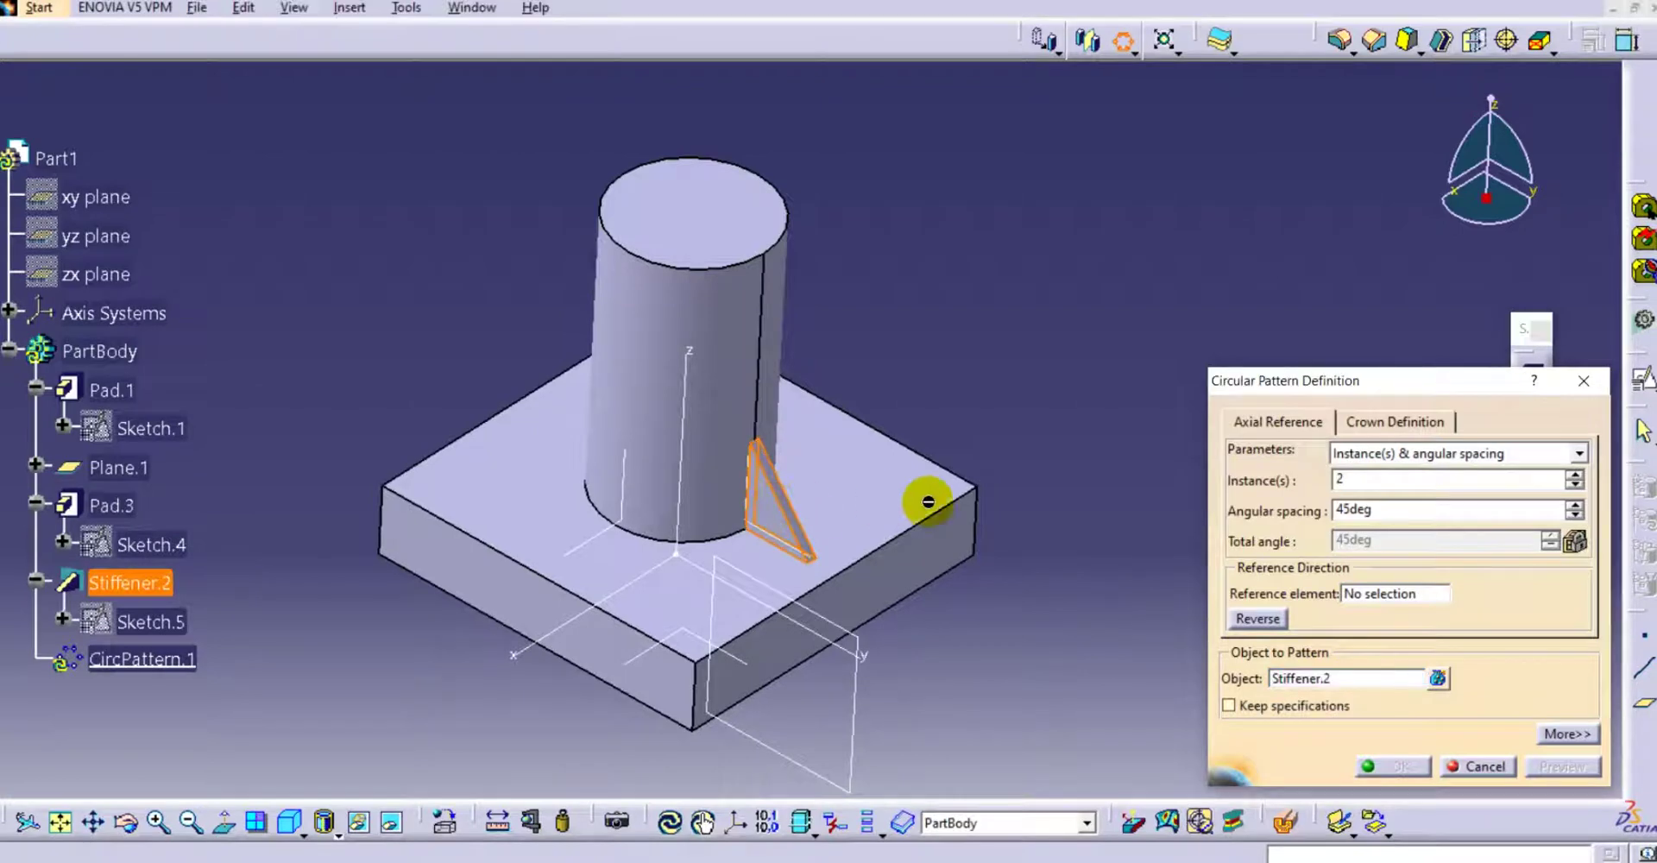
pyautogui.click(1372, 455)
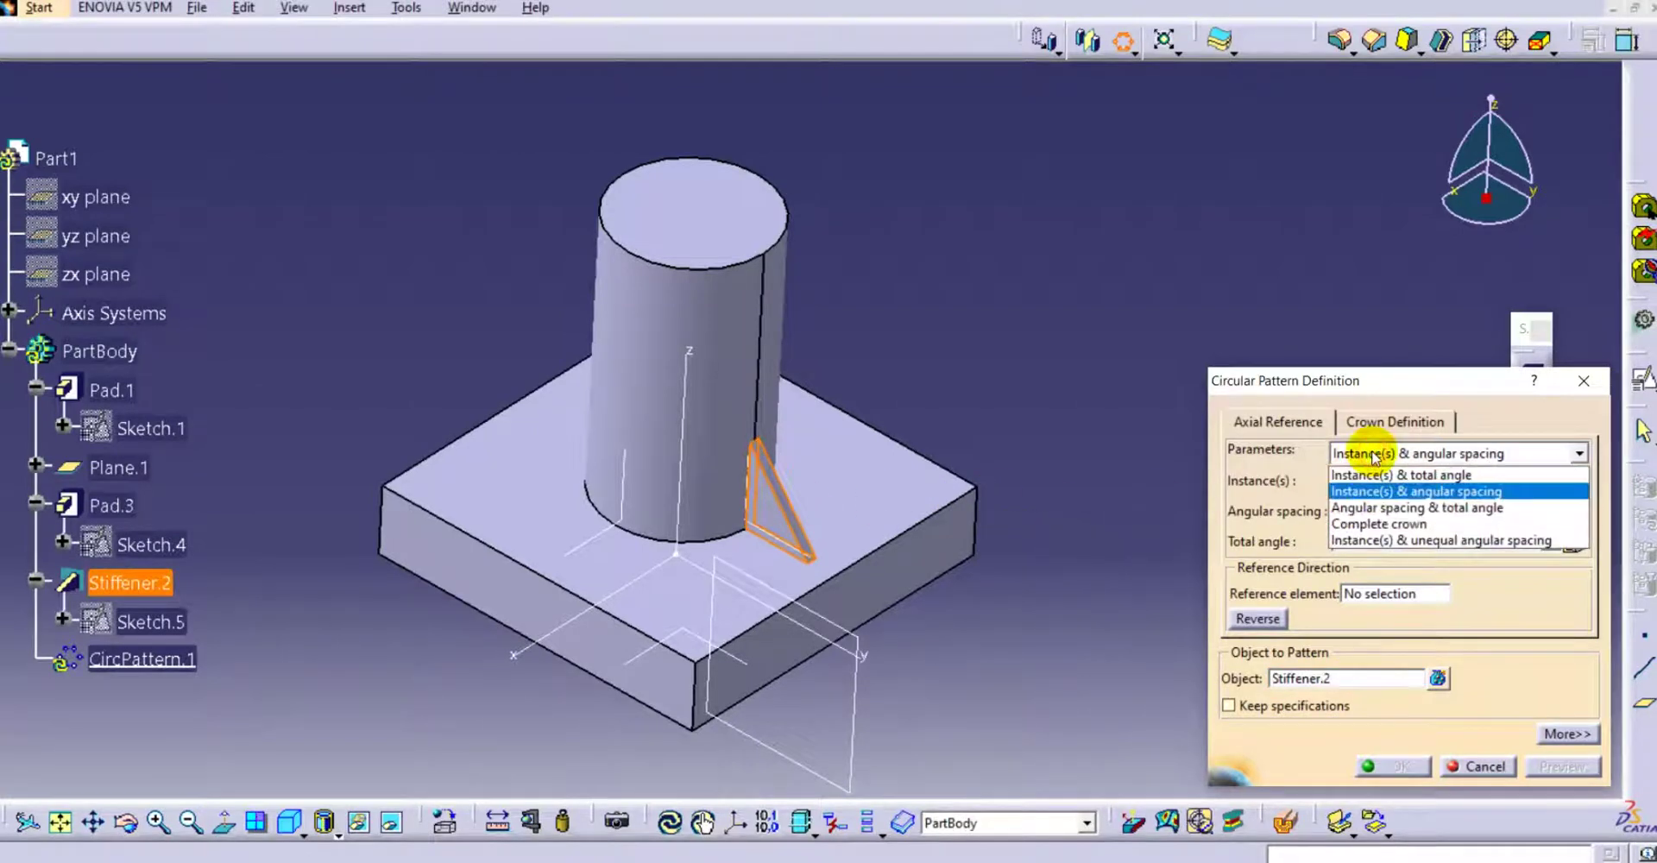
pyautogui.click(1394, 523)
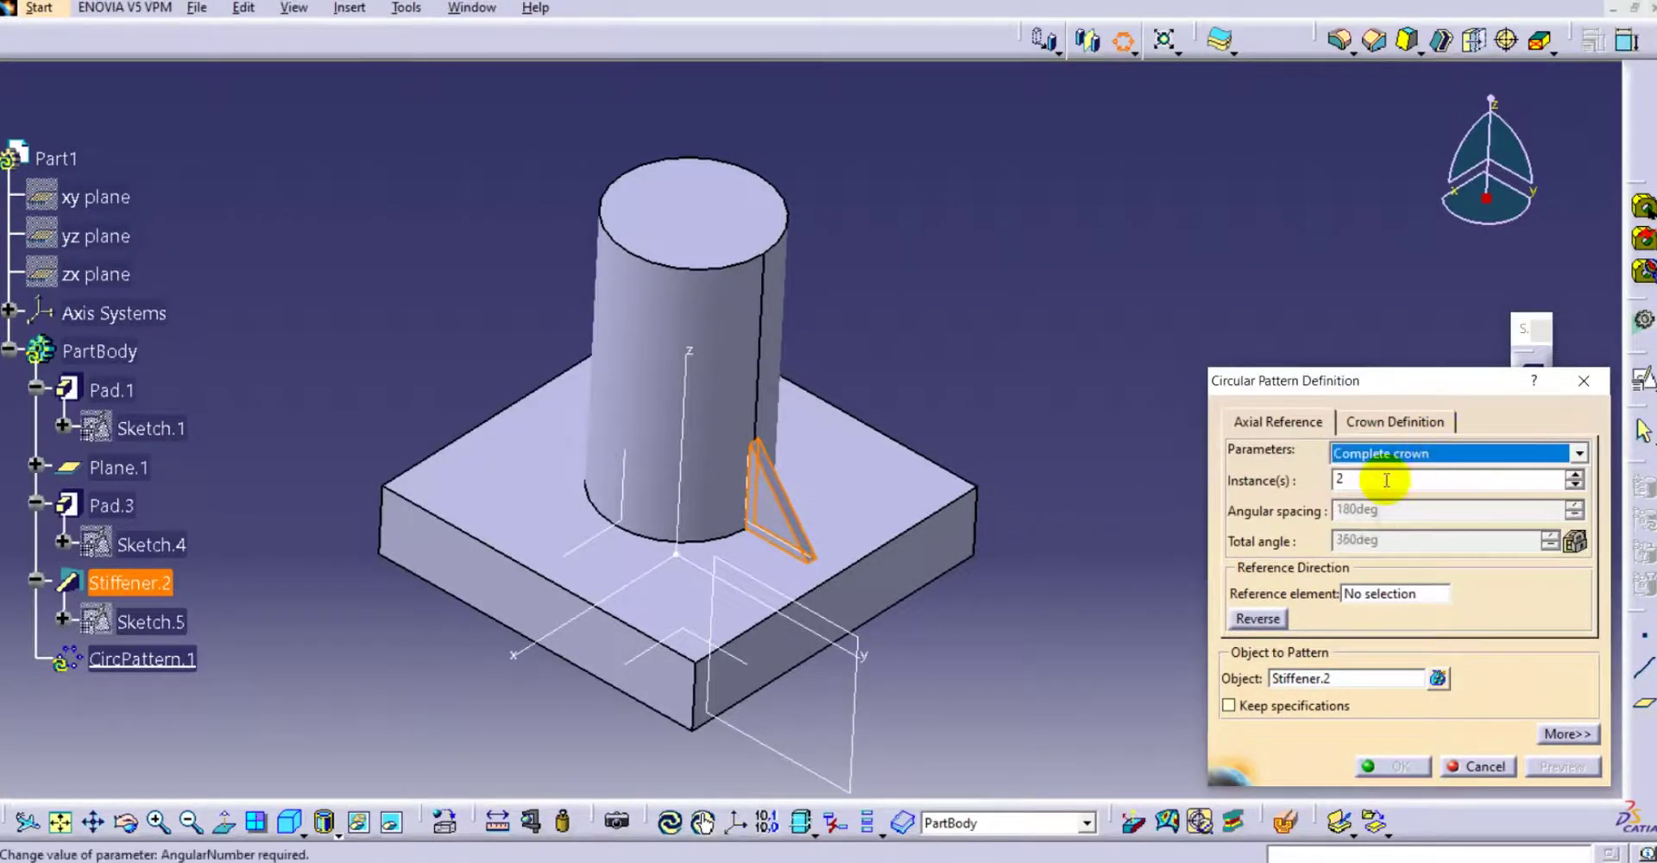
pyautogui.click(1386, 480)
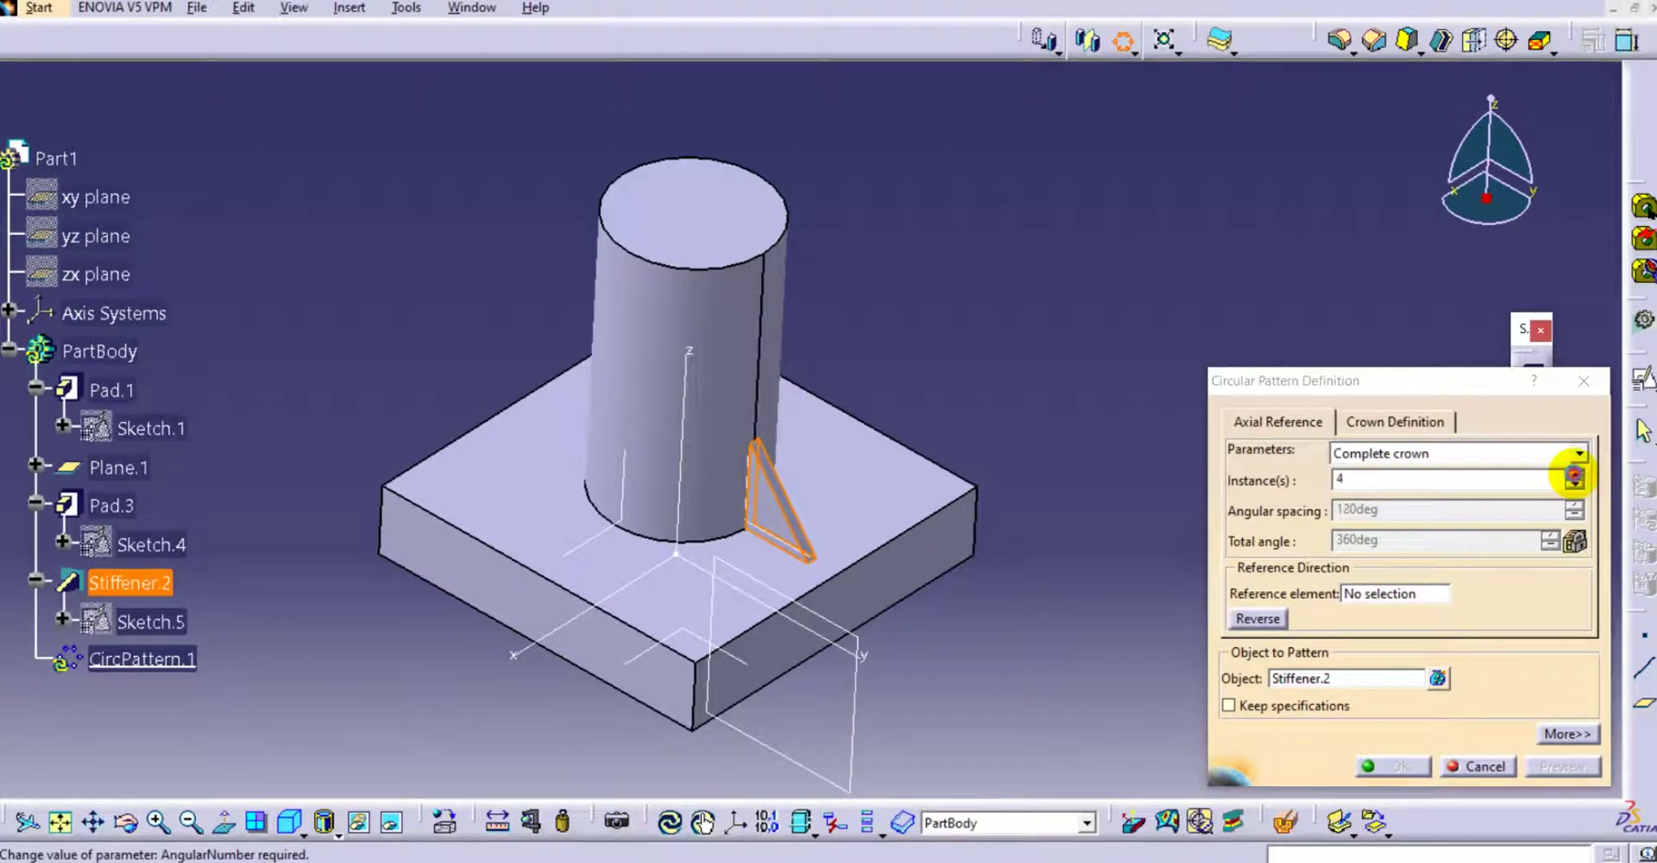
pyautogui.click(1575, 474)
pyautogui.click(1574, 474)
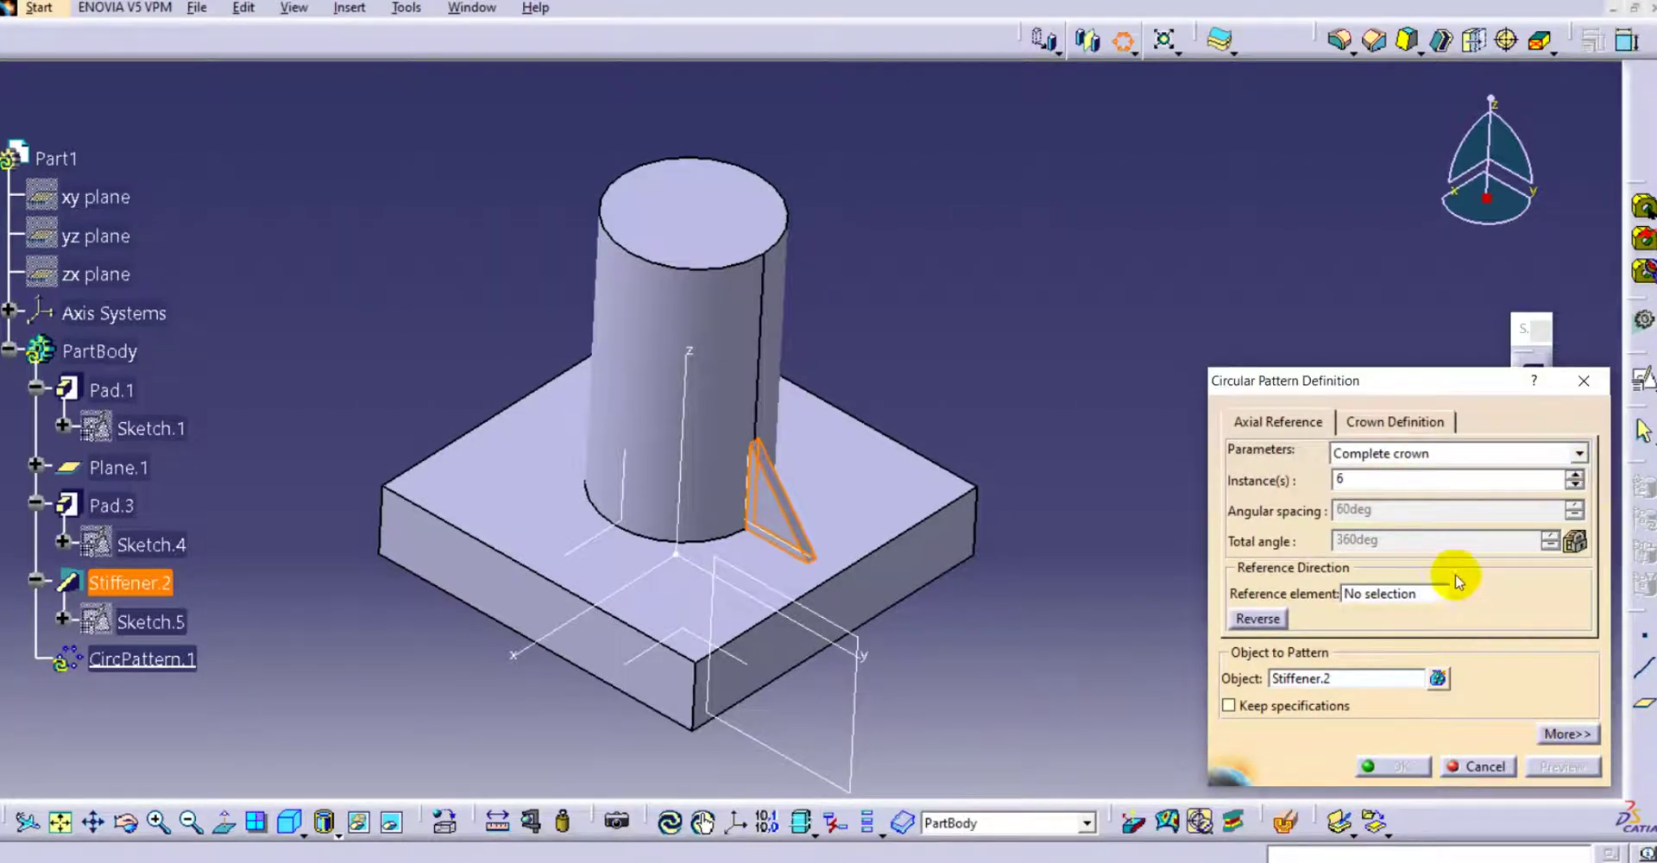
pyautogui.click(1405, 596)
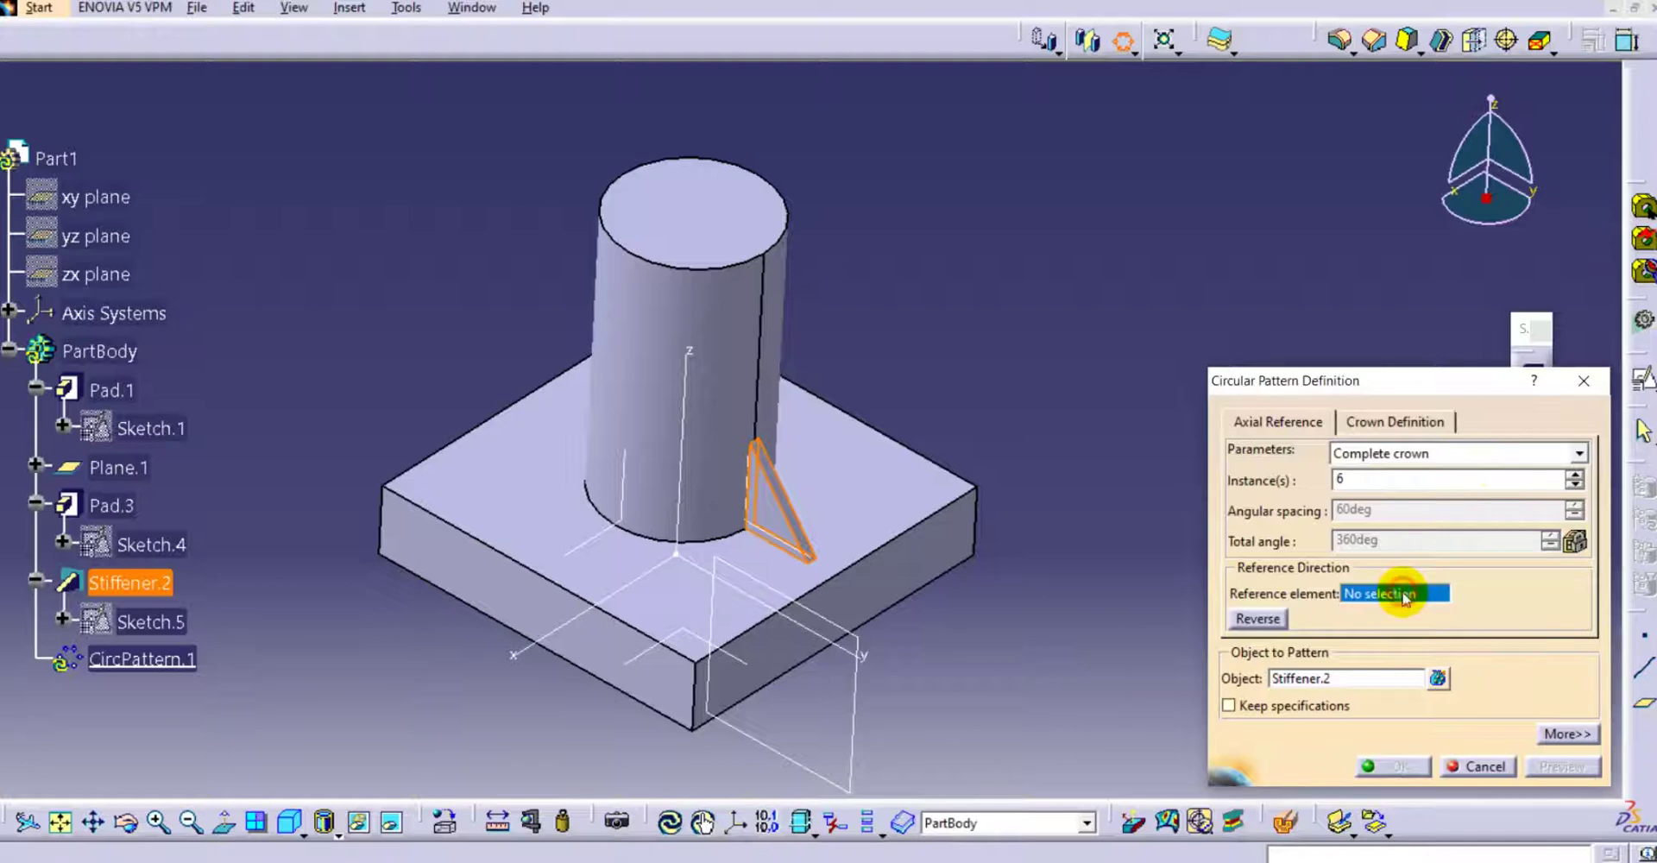
pyautogui.click(679, 395)
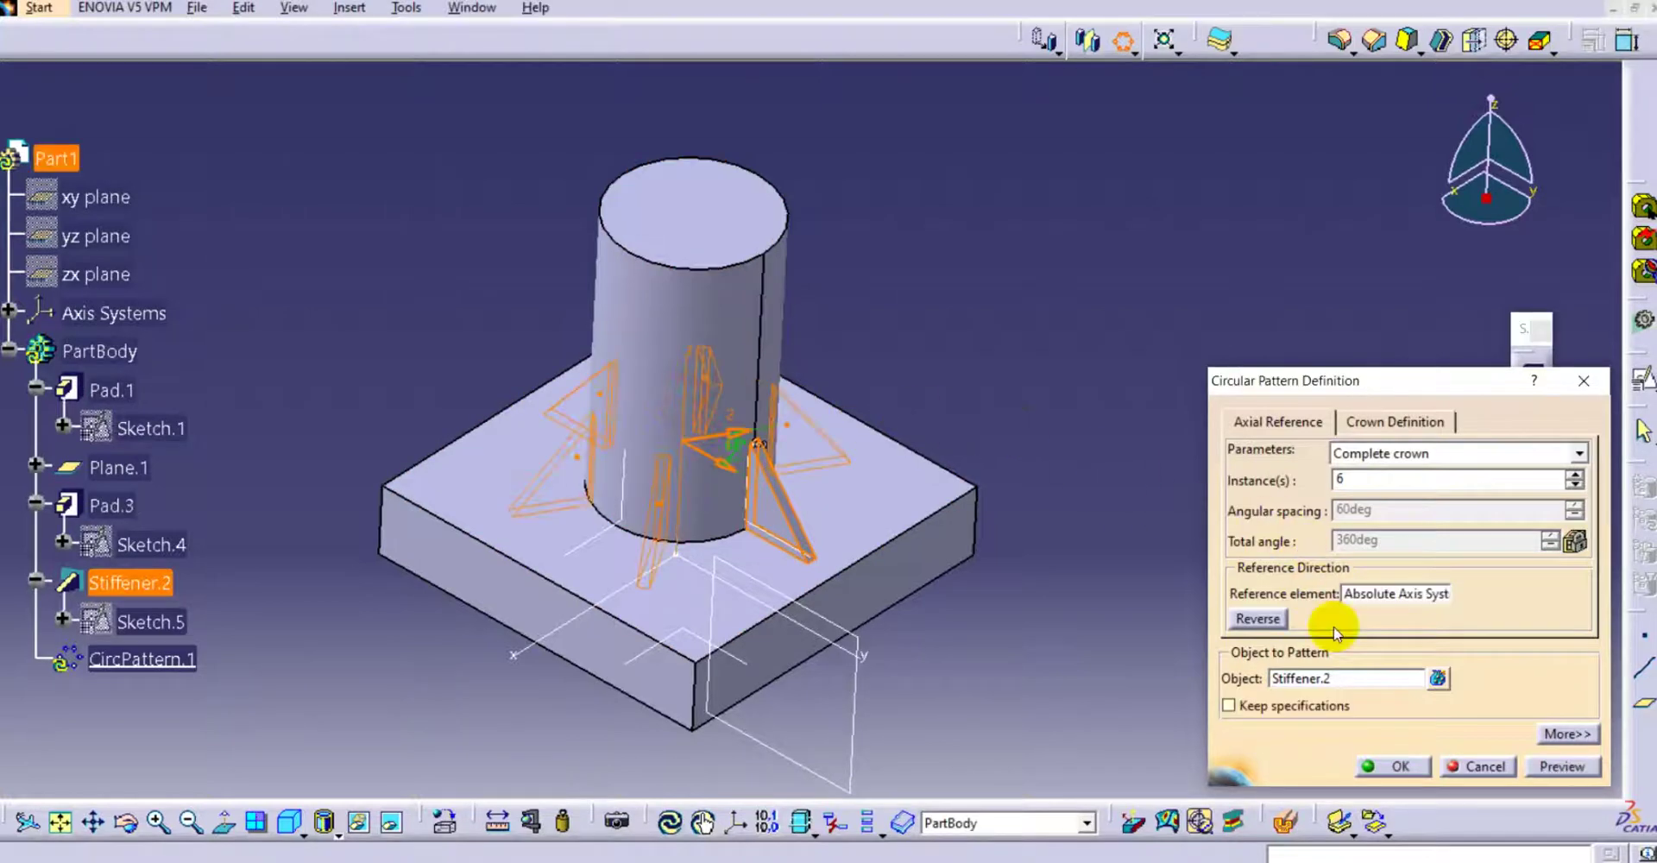
pyautogui.click(1392, 767)
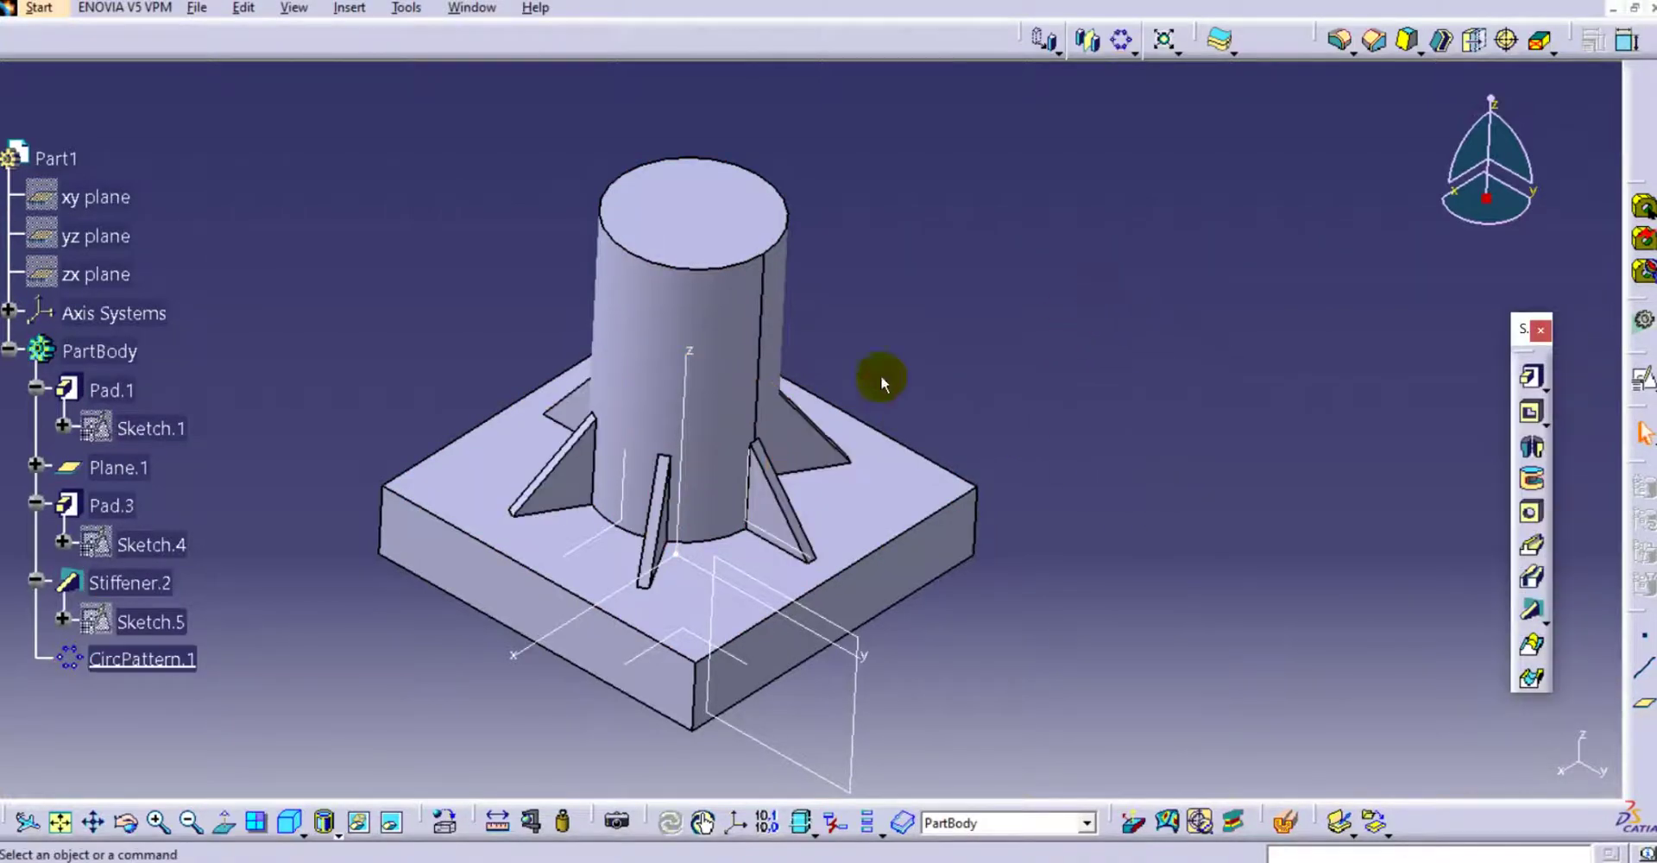
pyautogui.moveTo(855, 386); pyautogui.dragTo(1086, 392, button='middle')
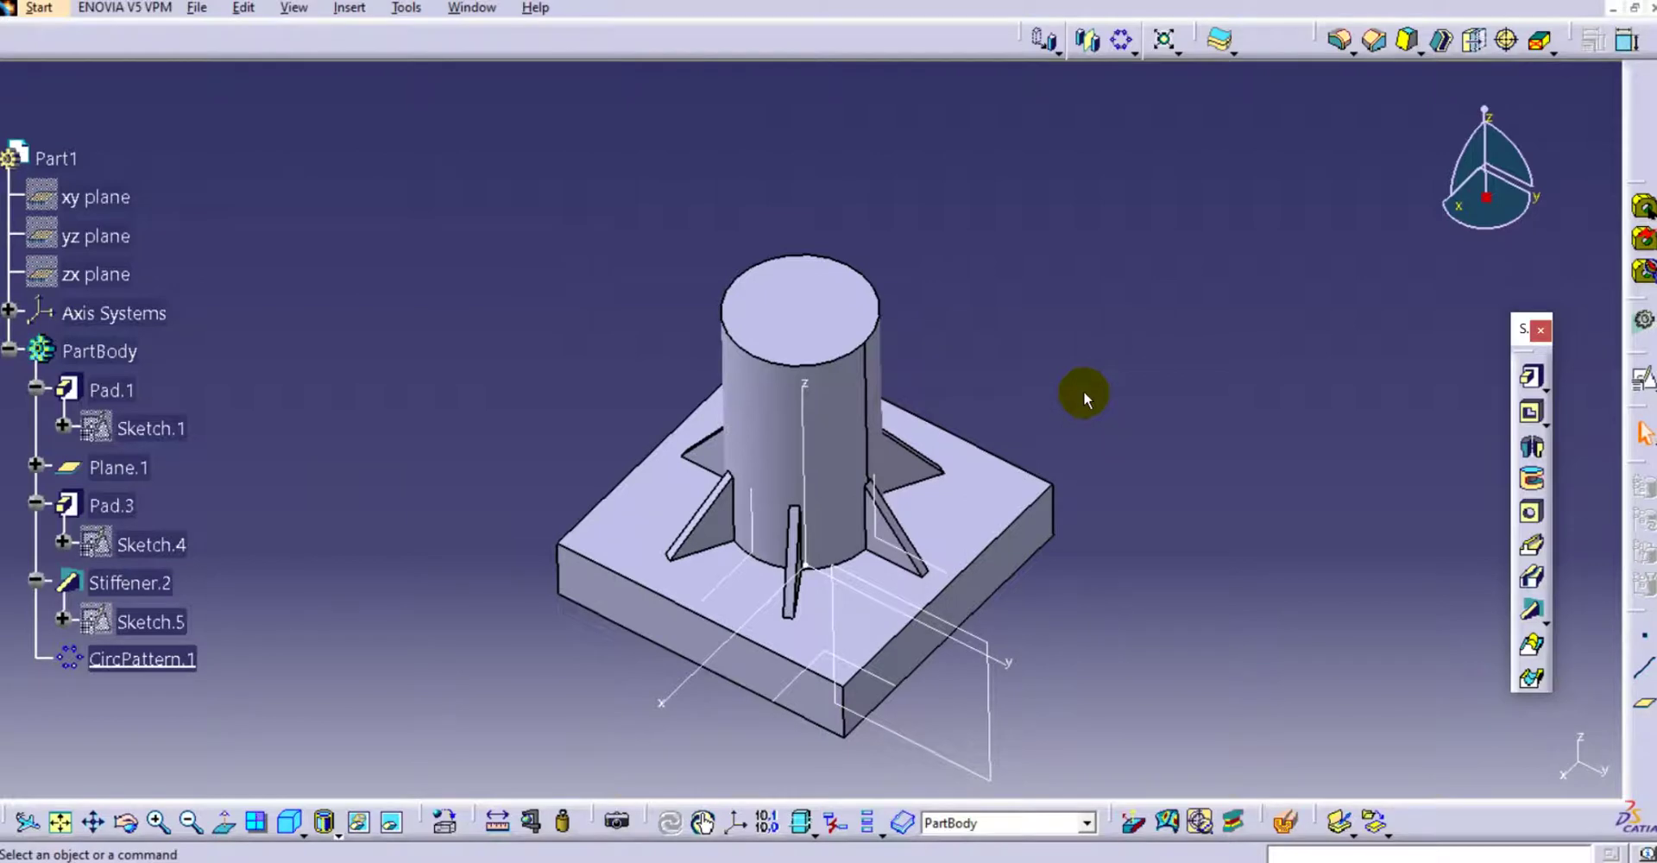
pyautogui.moveTo(563, 300); pyautogui.dragTo(539, 308, button='middle')
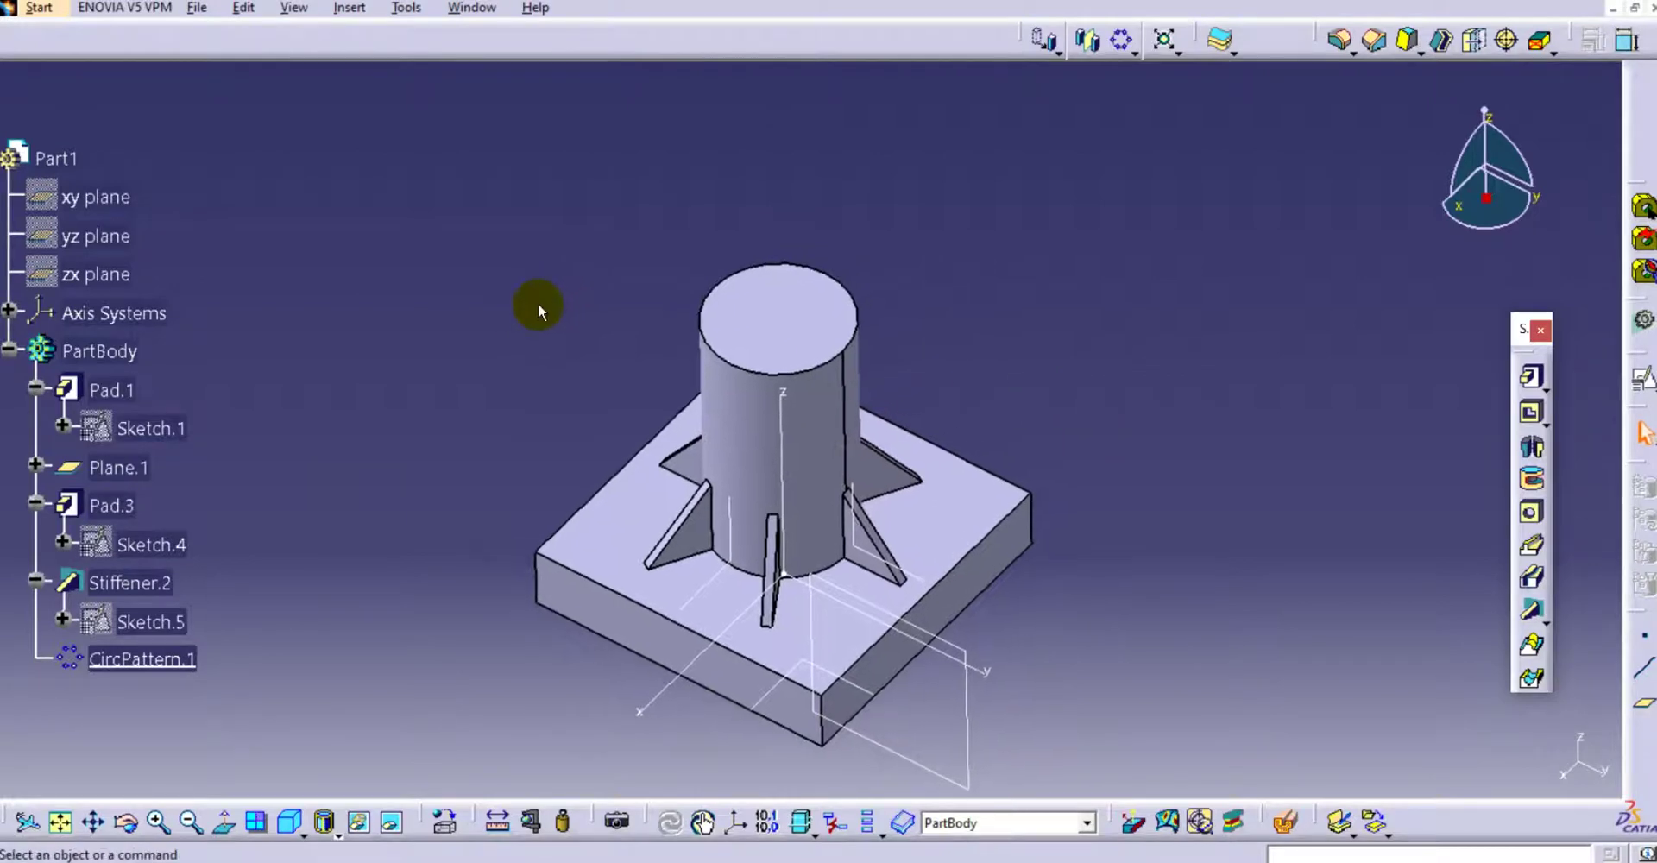
pyautogui.moveTo(557, 369); pyautogui.dragTo(564, 341, button='middle')
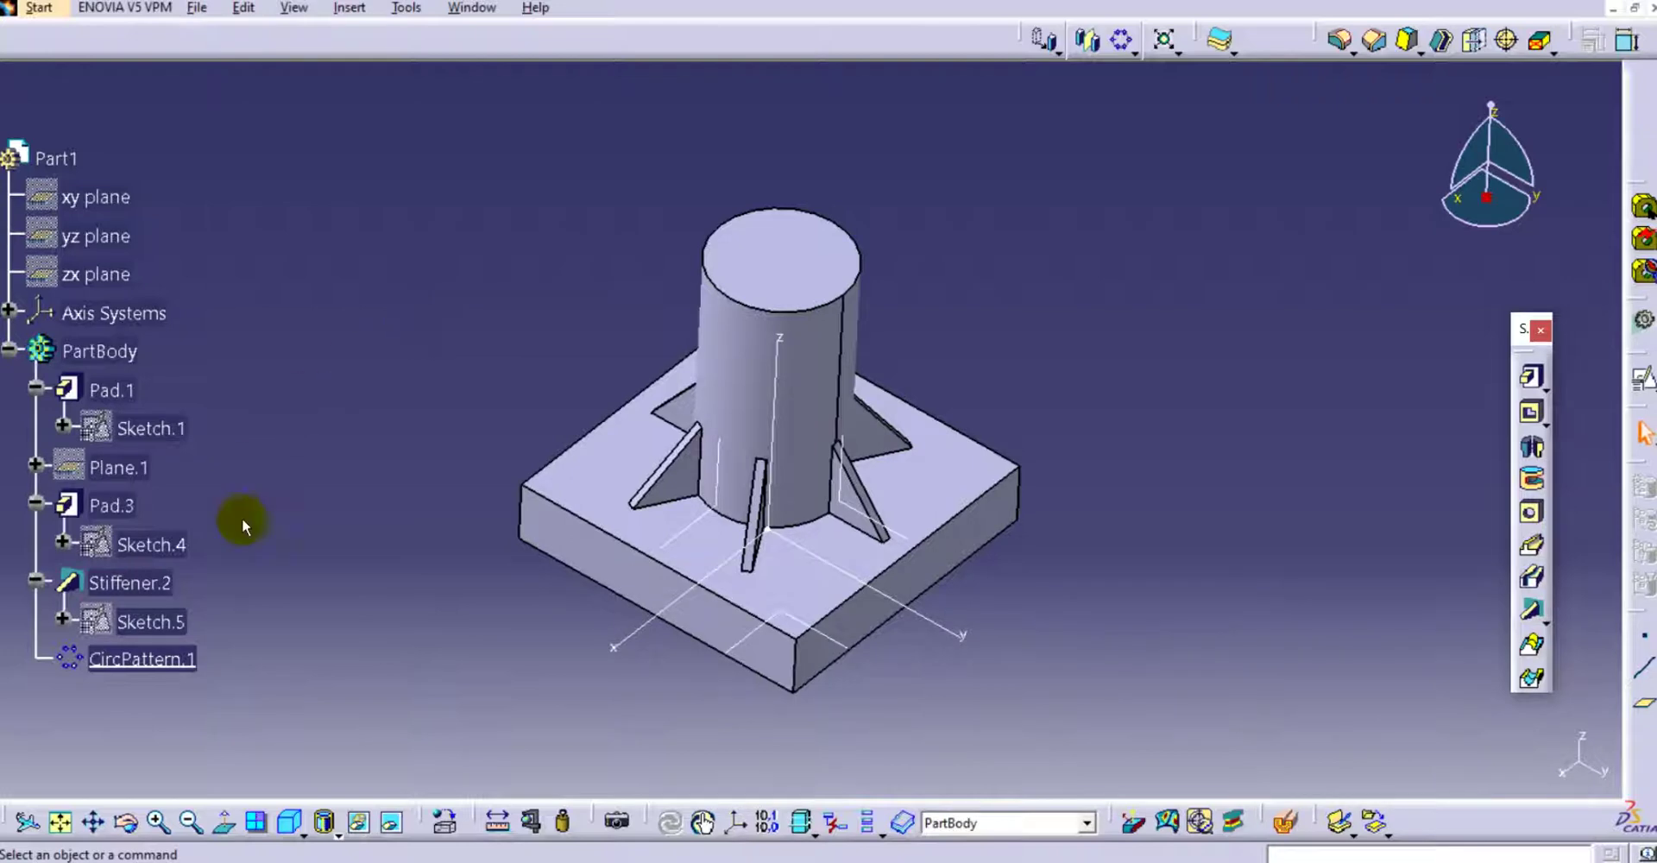
# Delete Stiffener.2, CircPattern.1, Pad.3 and Plane.1
pyautogui.click(175, 586)
pyautogui.keyDown('ctrl'); pyautogui.click(164, 660); pyautogui.keyUp('ctrl')
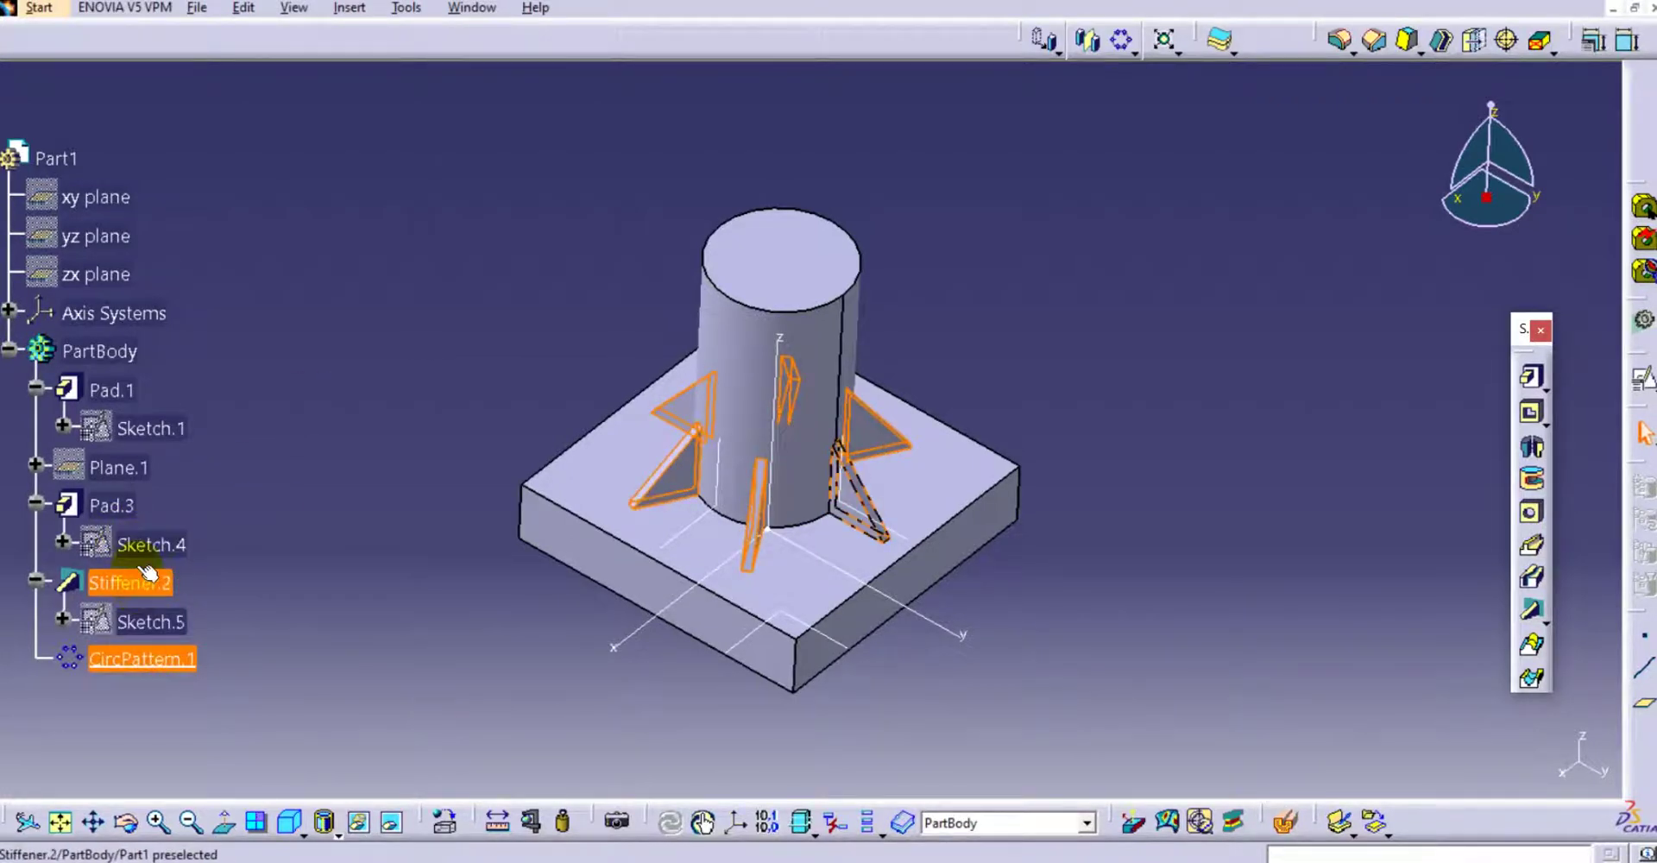
pyautogui.keyDown('ctrl'); pyautogui.click(110, 507); pyautogui.keyUp('ctrl')
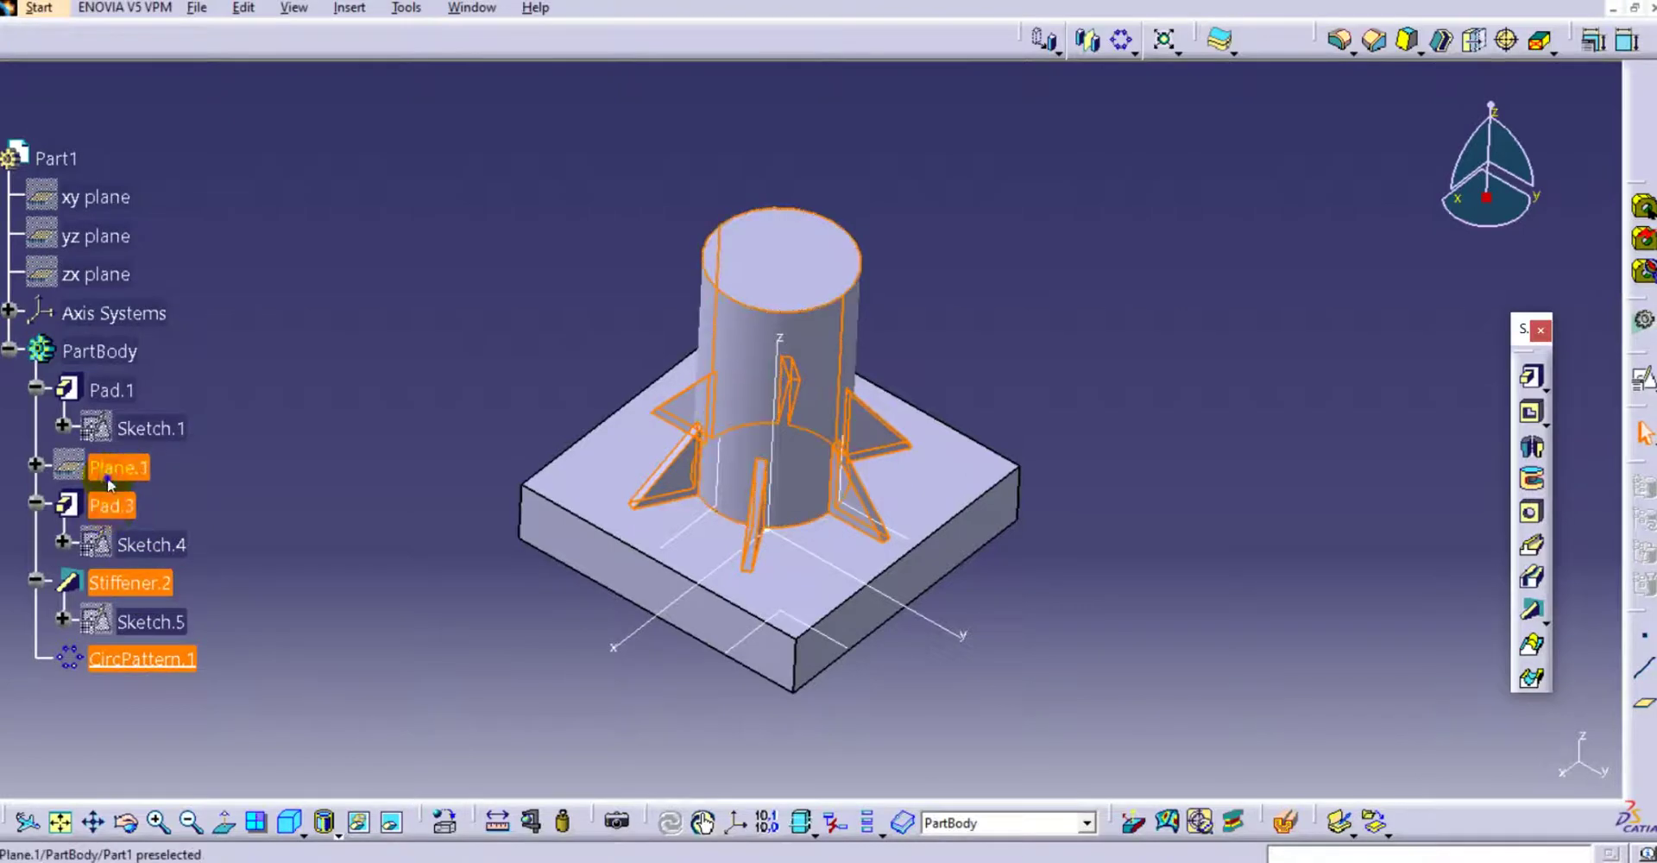
pyautogui.rightClick(110, 485)
pyautogui.click(147, 333)
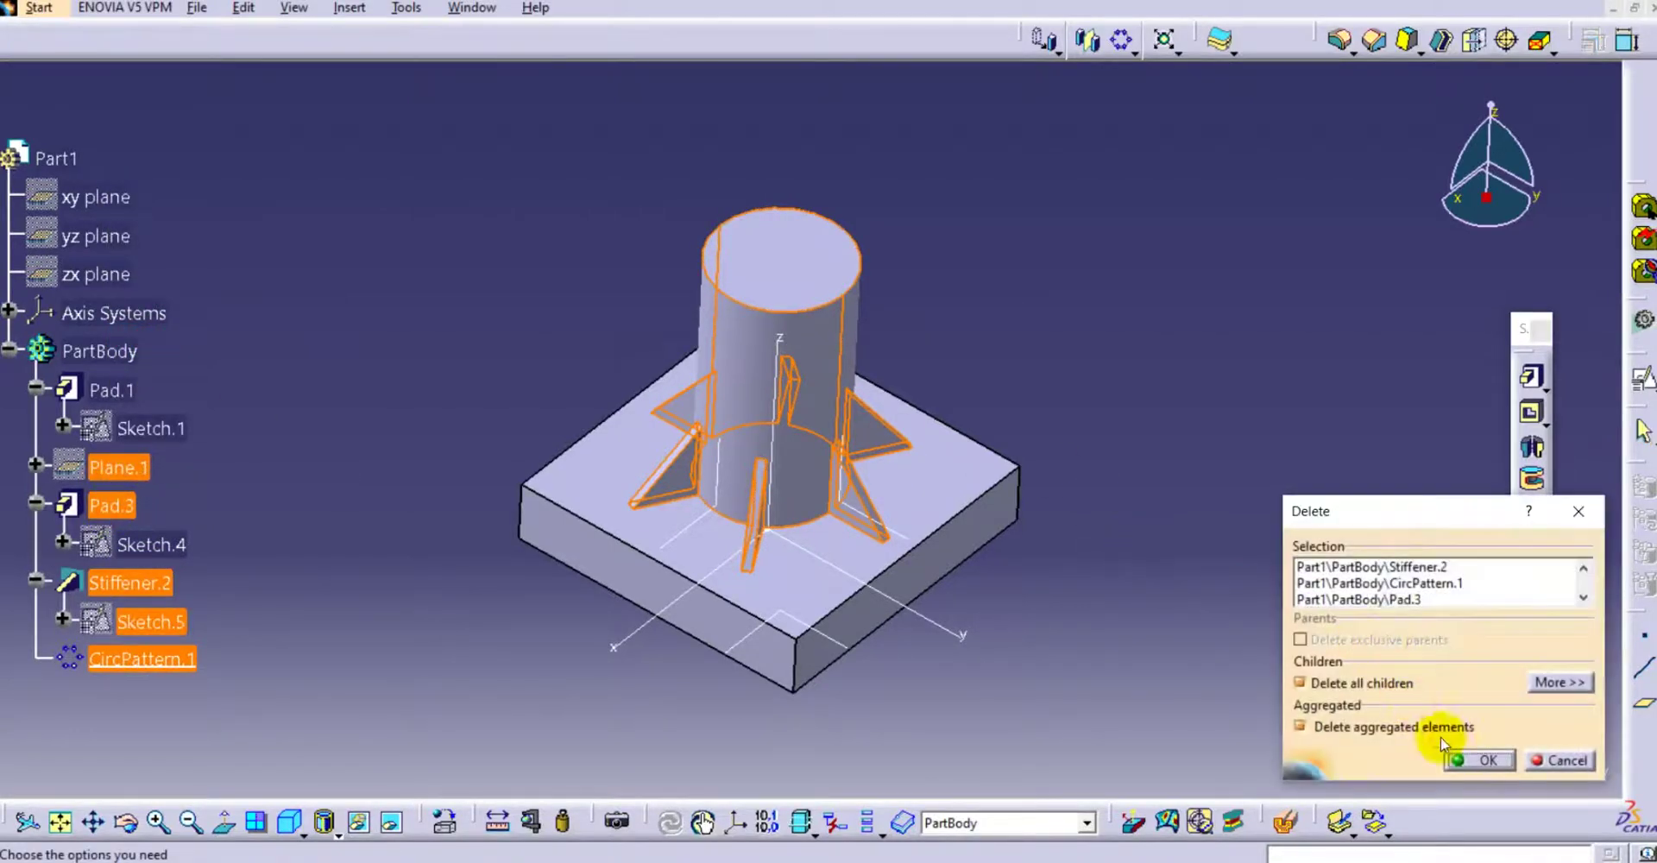
pyautogui.click(1476, 759)
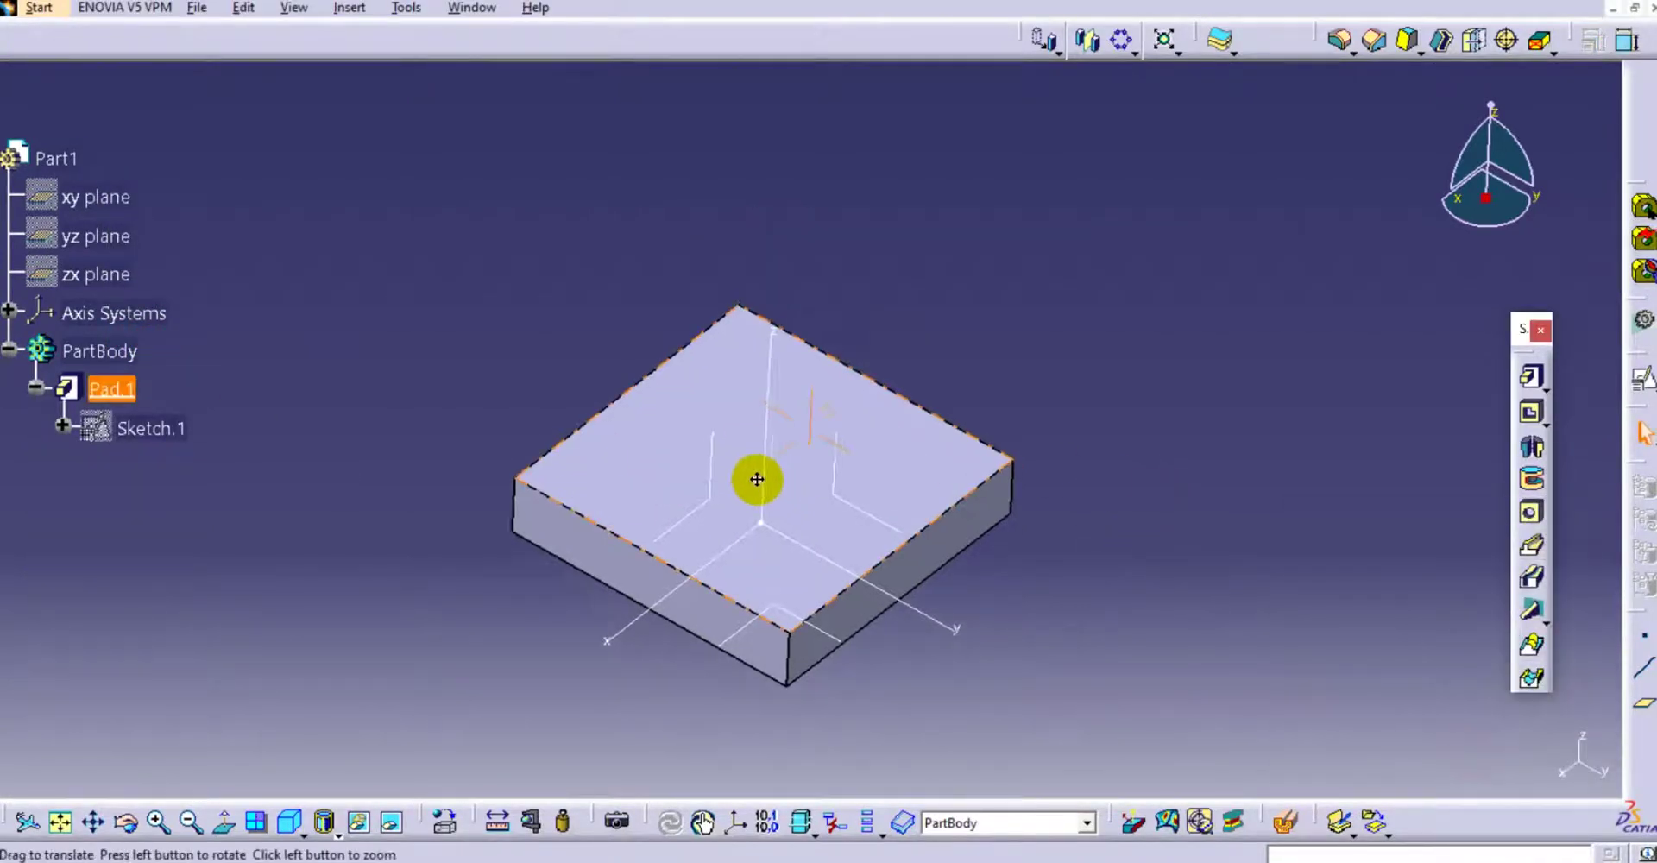
# Lengthen the base pad Pad.1 to 70 mm
pyautogui.doubleClick(113, 388)
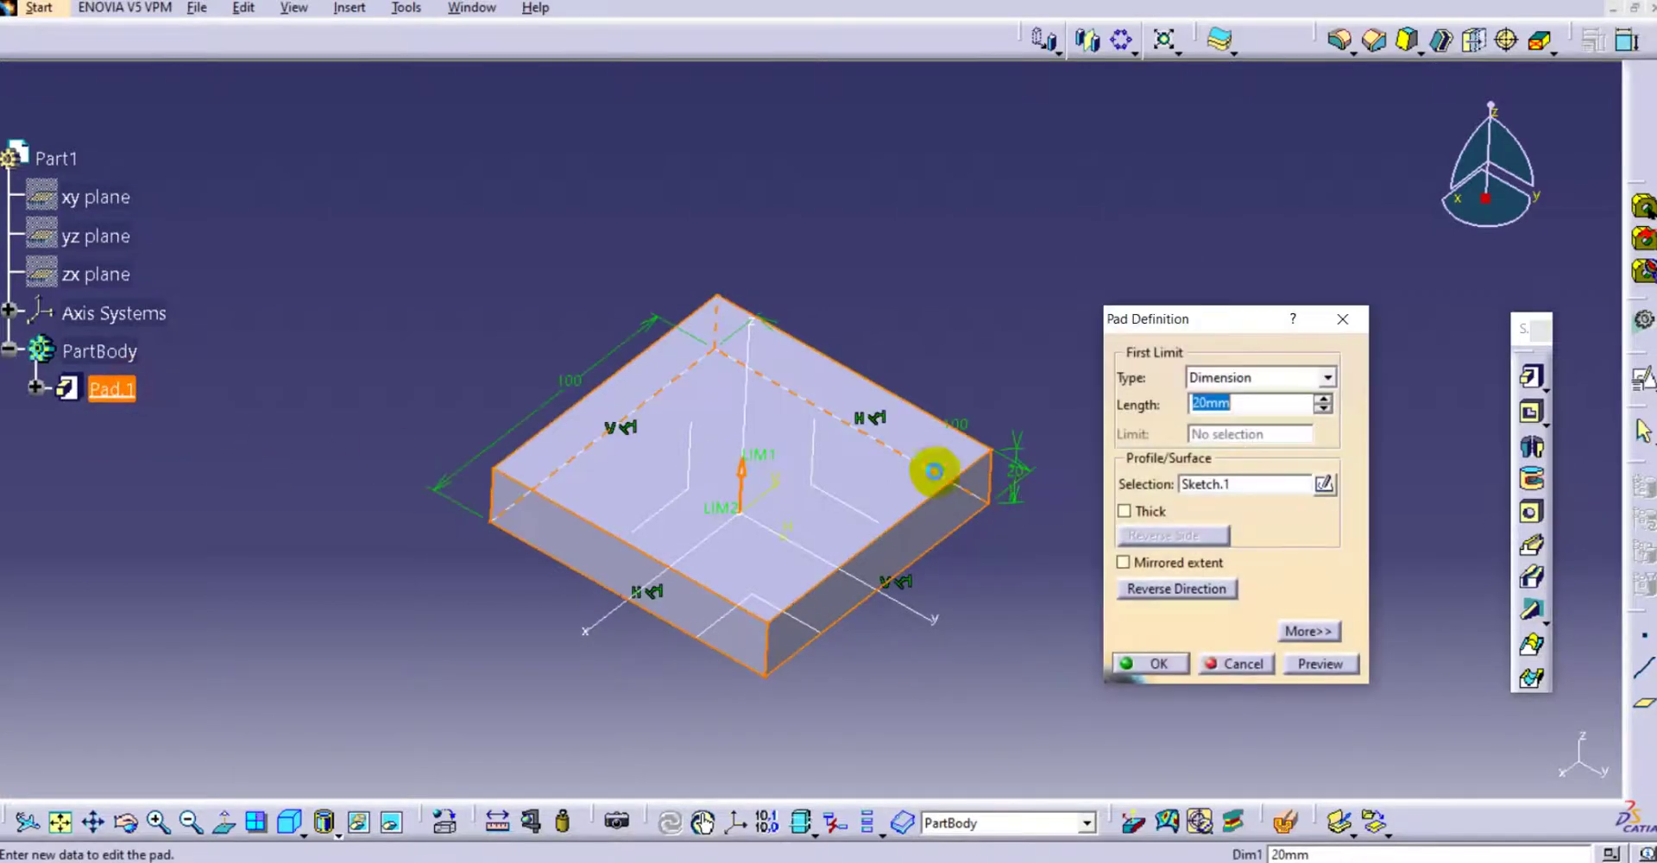
pyautogui.moveTo(756, 467); pyautogui.dragTo(763, 362)
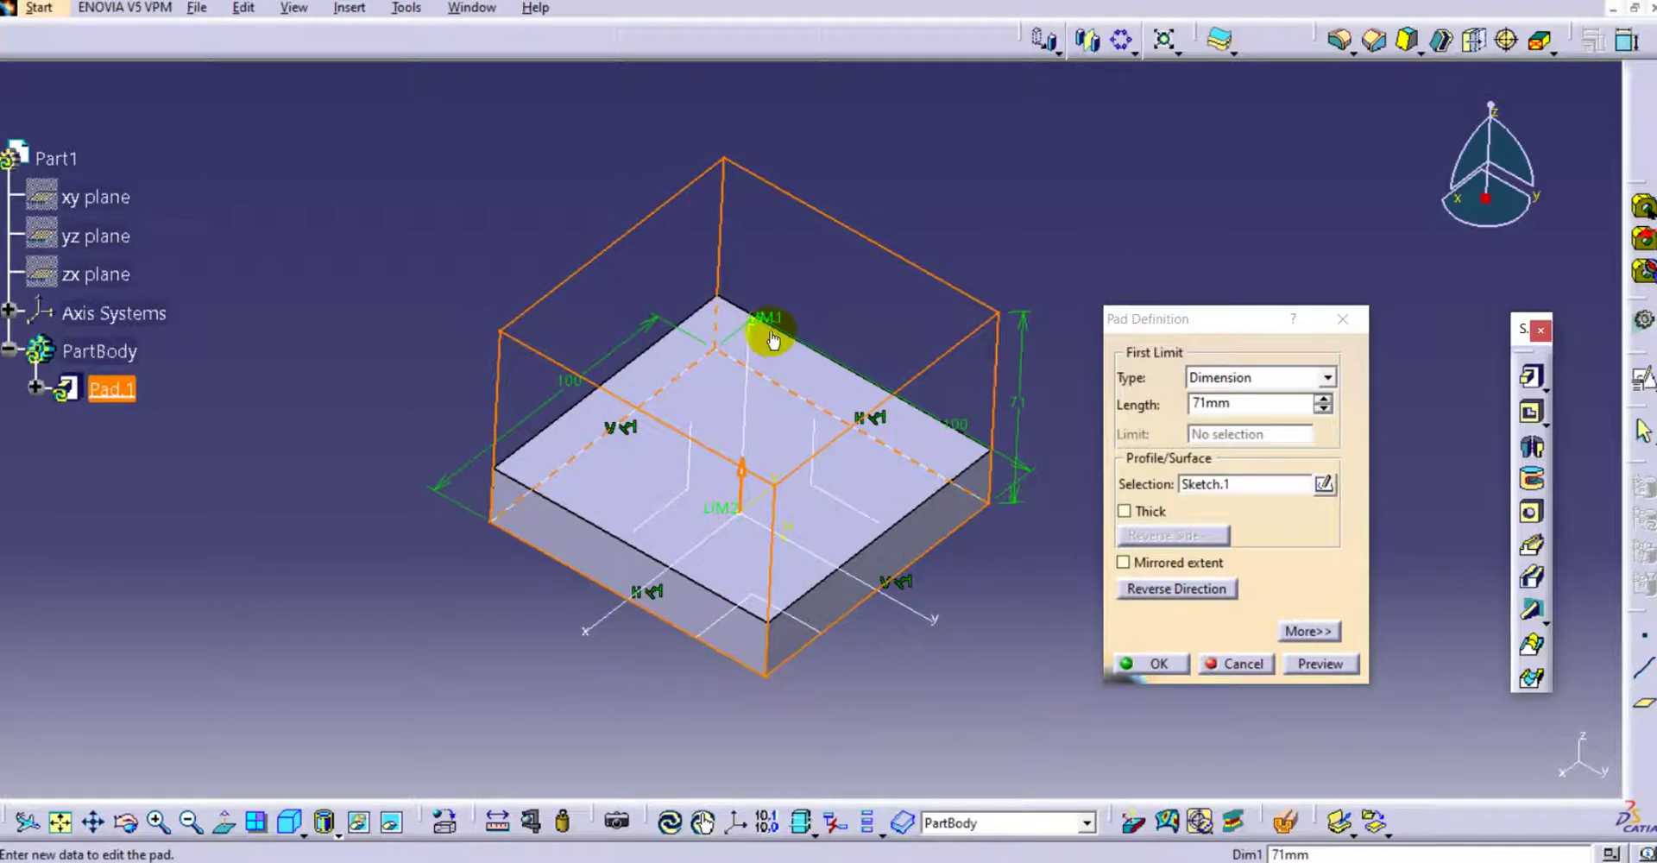
pyautogui.doubleClick(1247, 403)
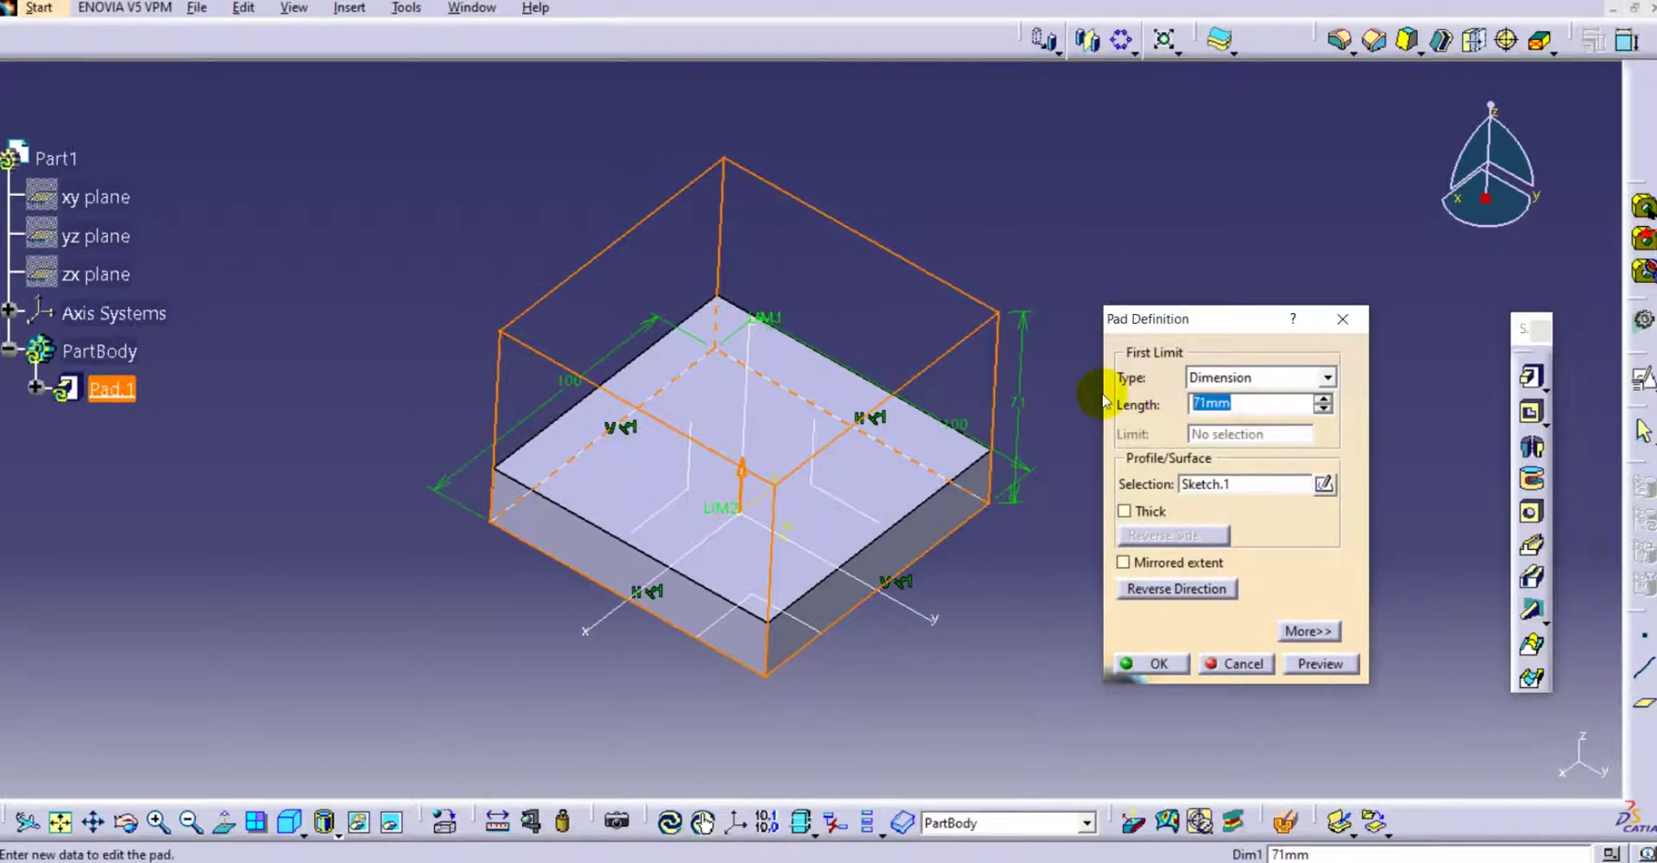
pyautogui.write('70')
pyautogui.press('Return')
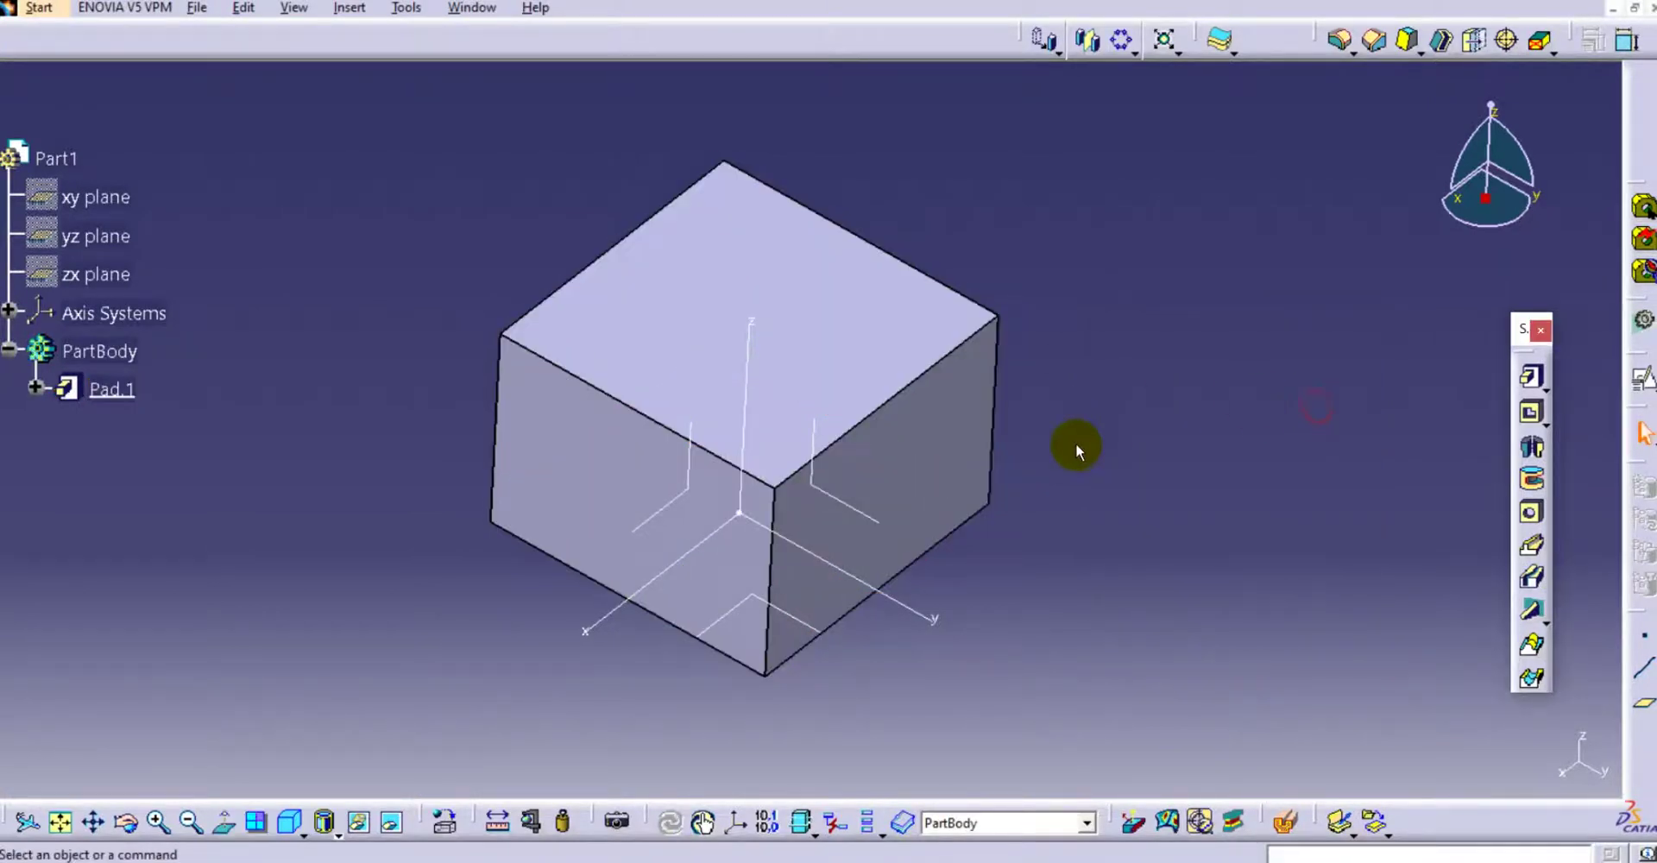
# Shell the block with its top face removed and a 2 mm inside wall thickness
pyautogui.moveTo(1073, 444); pyautogui.dragTo(1055, 457, button='middle')
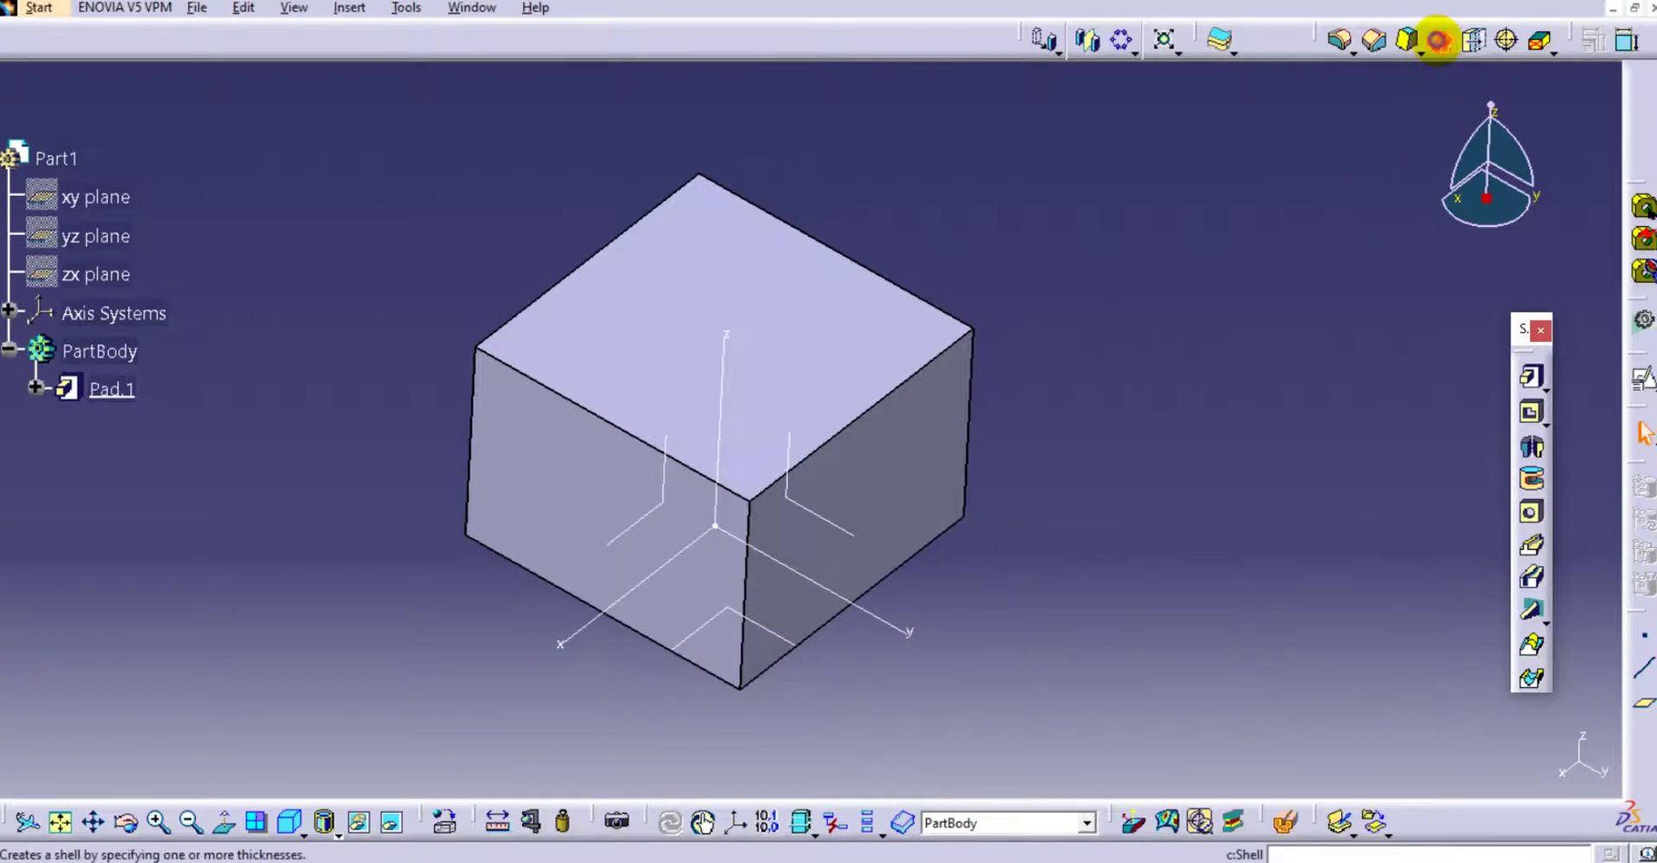
pyautogui.click(1440, 40)
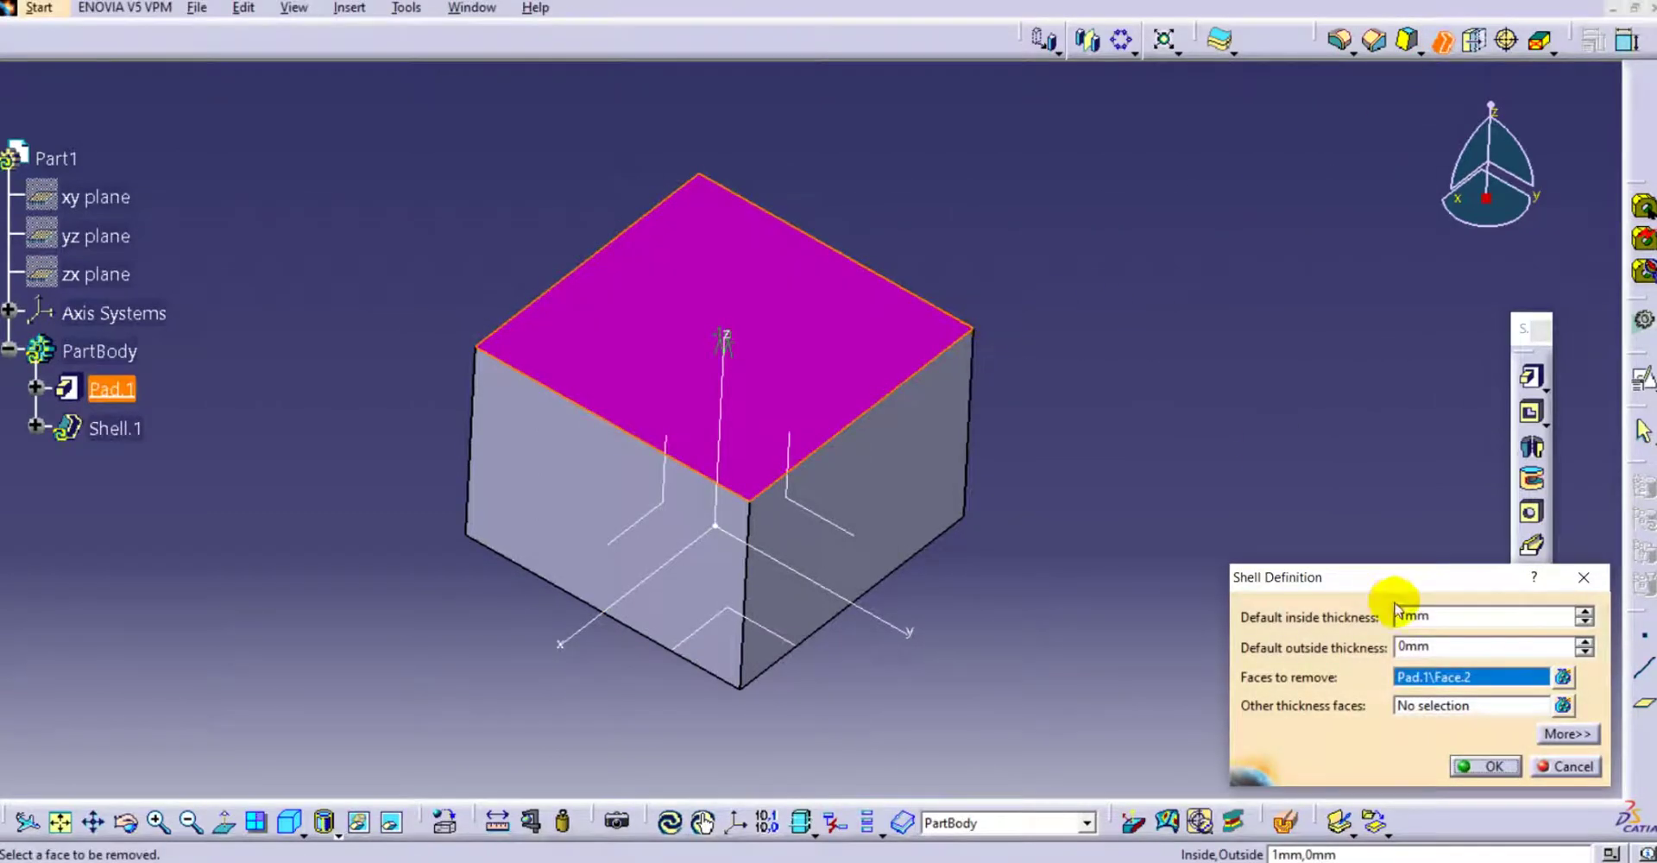
pyautogui.doubleClick(1452, 615)
pyautogui.moveTo(1360, 585); pyautogui.dragTo(1310, 573)
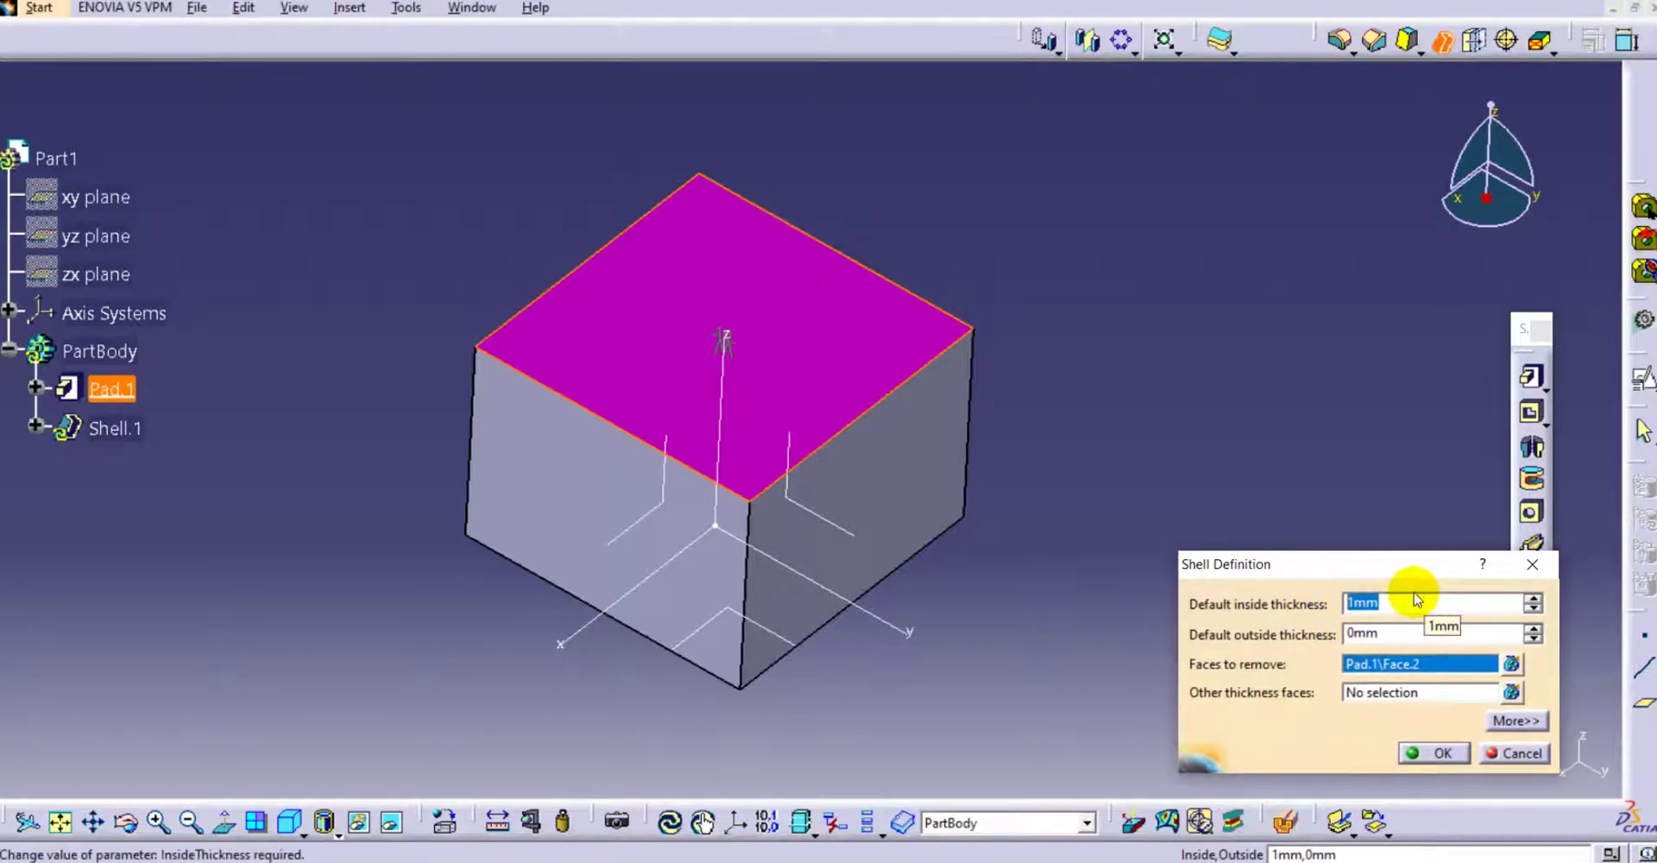
pyautogui.click(1533, 598)
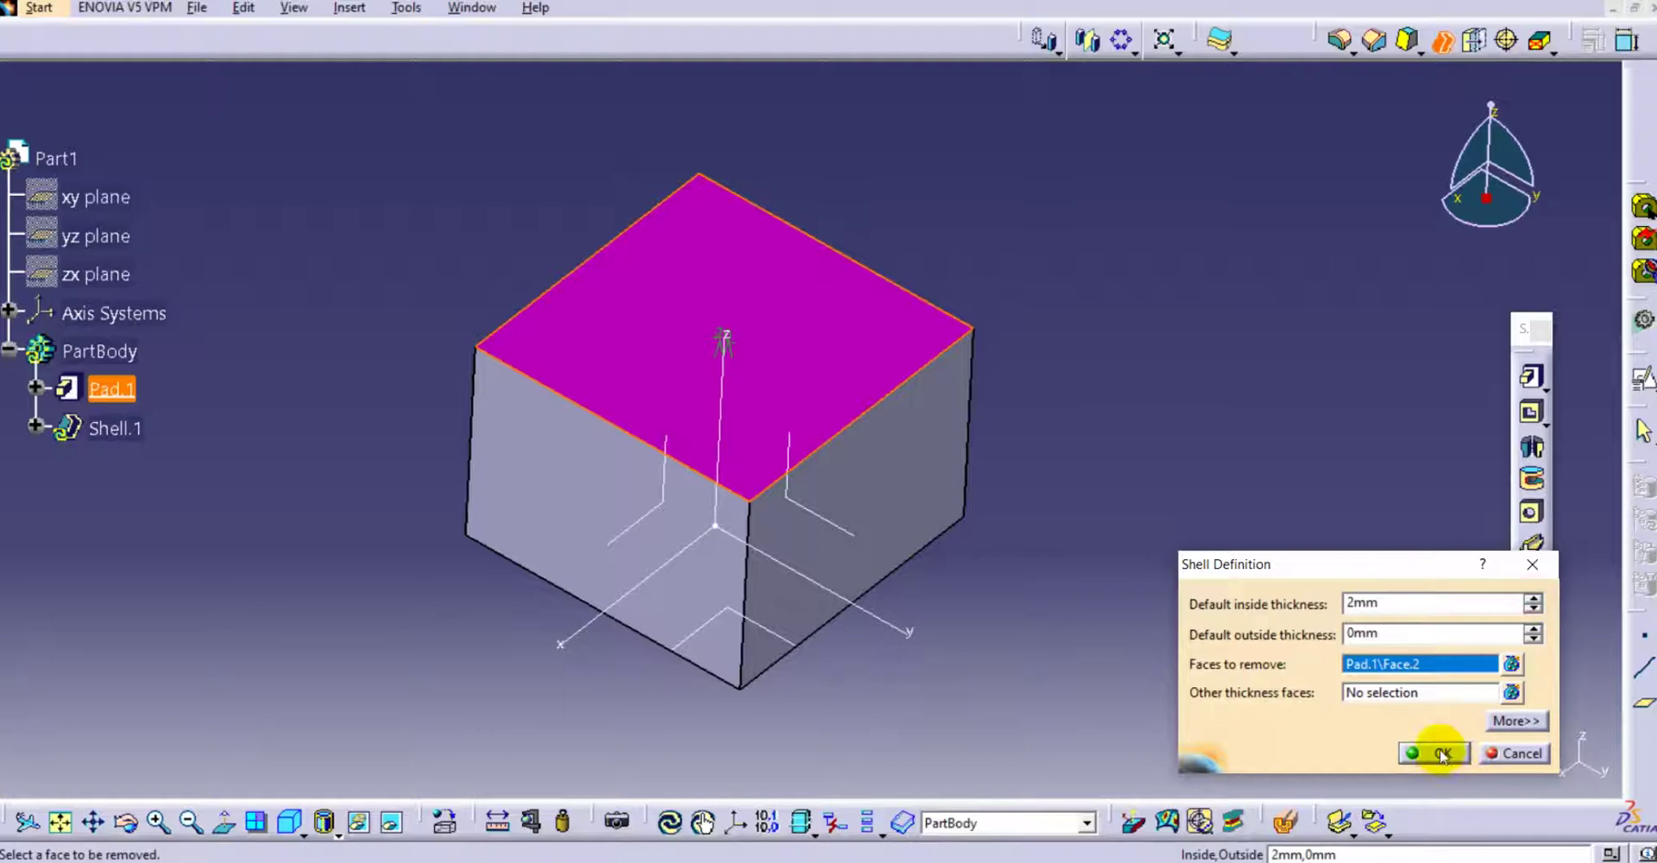
pyautogui.click(1441, 754)
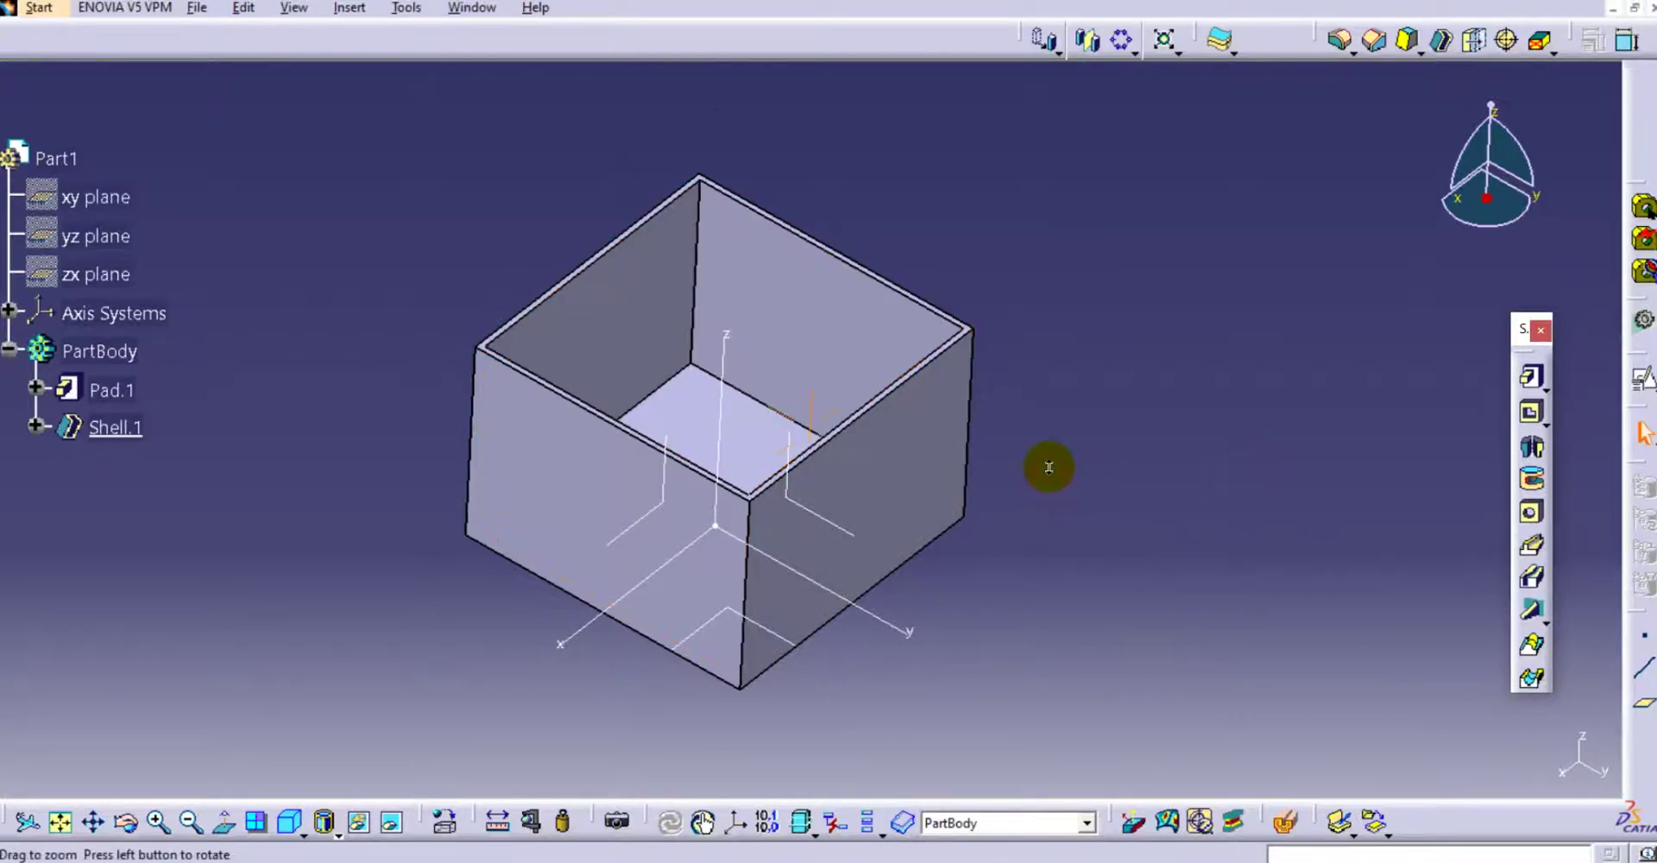
pyautogui.moveTo(1049, 467); pyautogui.dragTo(854, 470, button='middle')
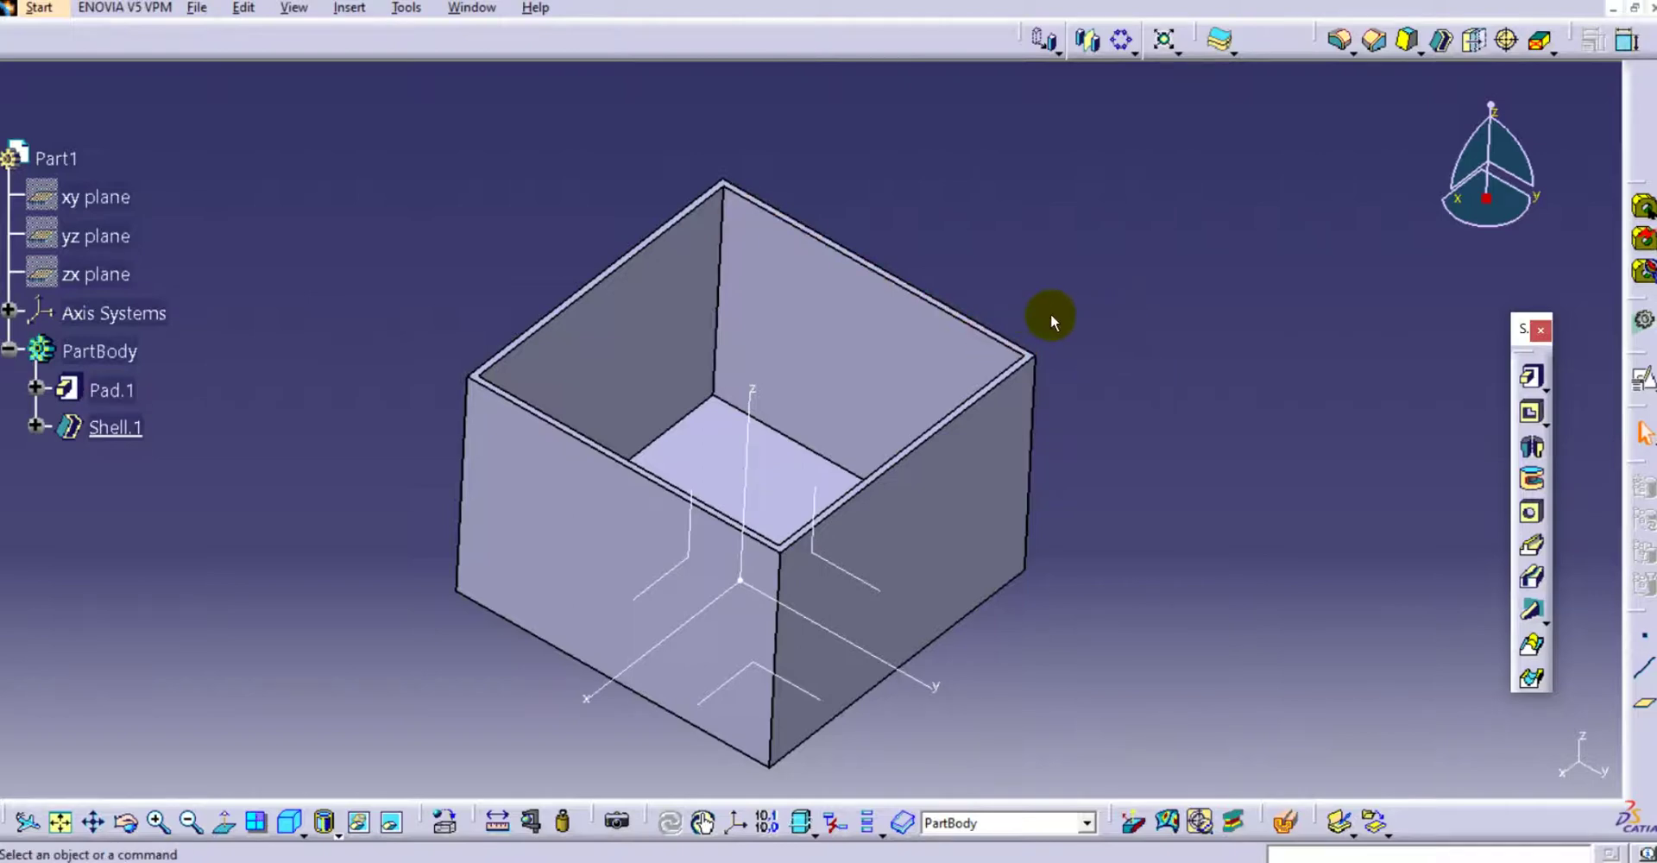
pyautogui.moveTo(1050, 314); pyautogui.dragTo(1025, 323, button='middle')
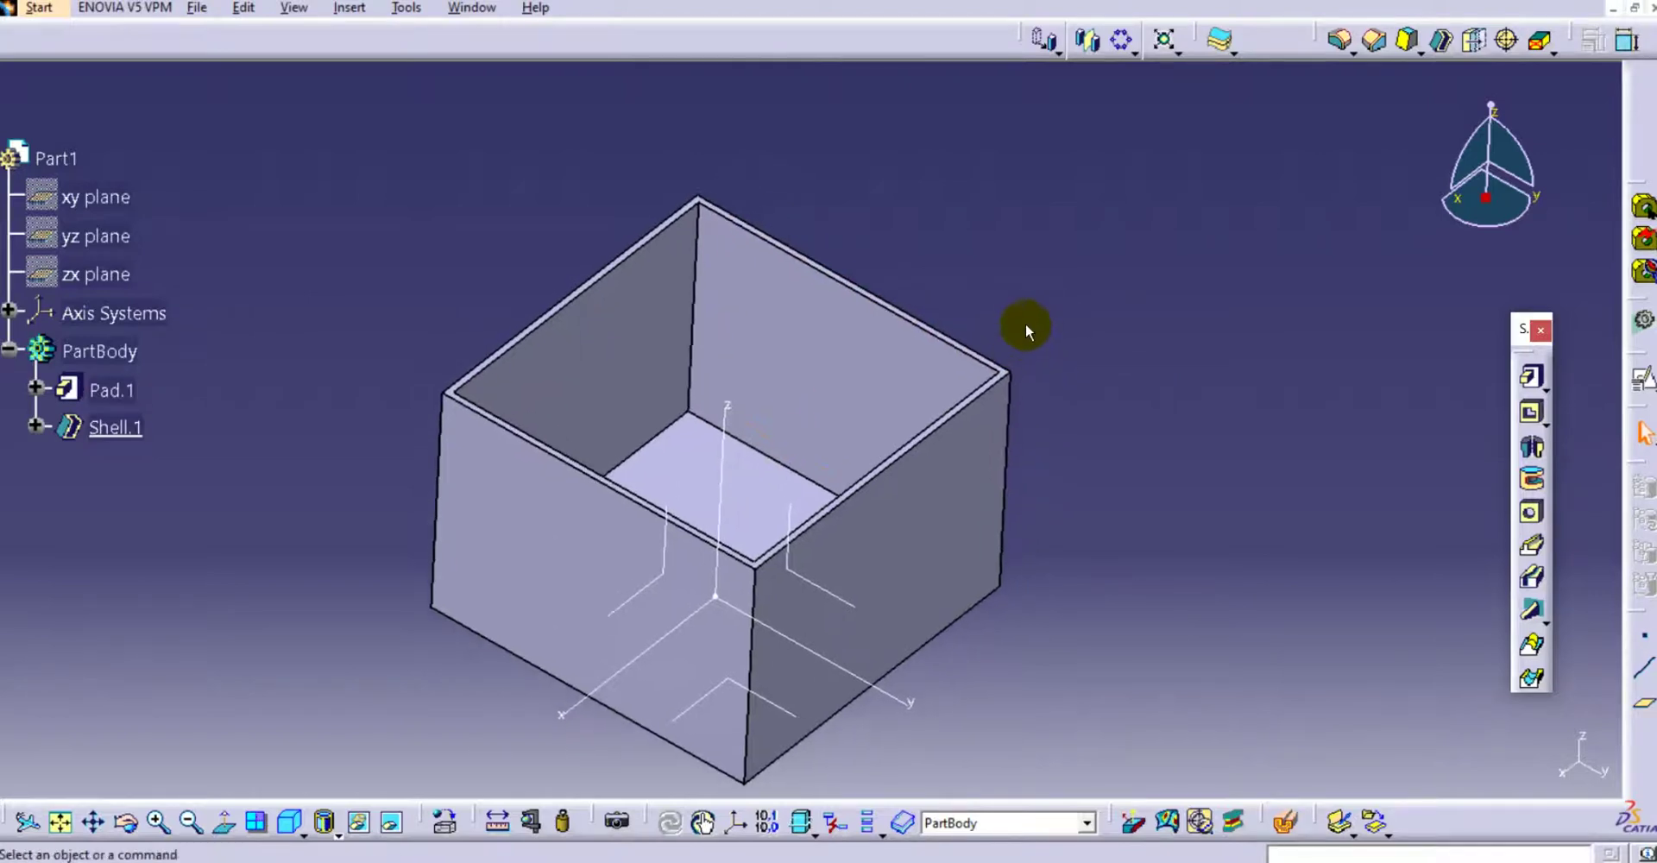
pyautogui.click(1533, 609)
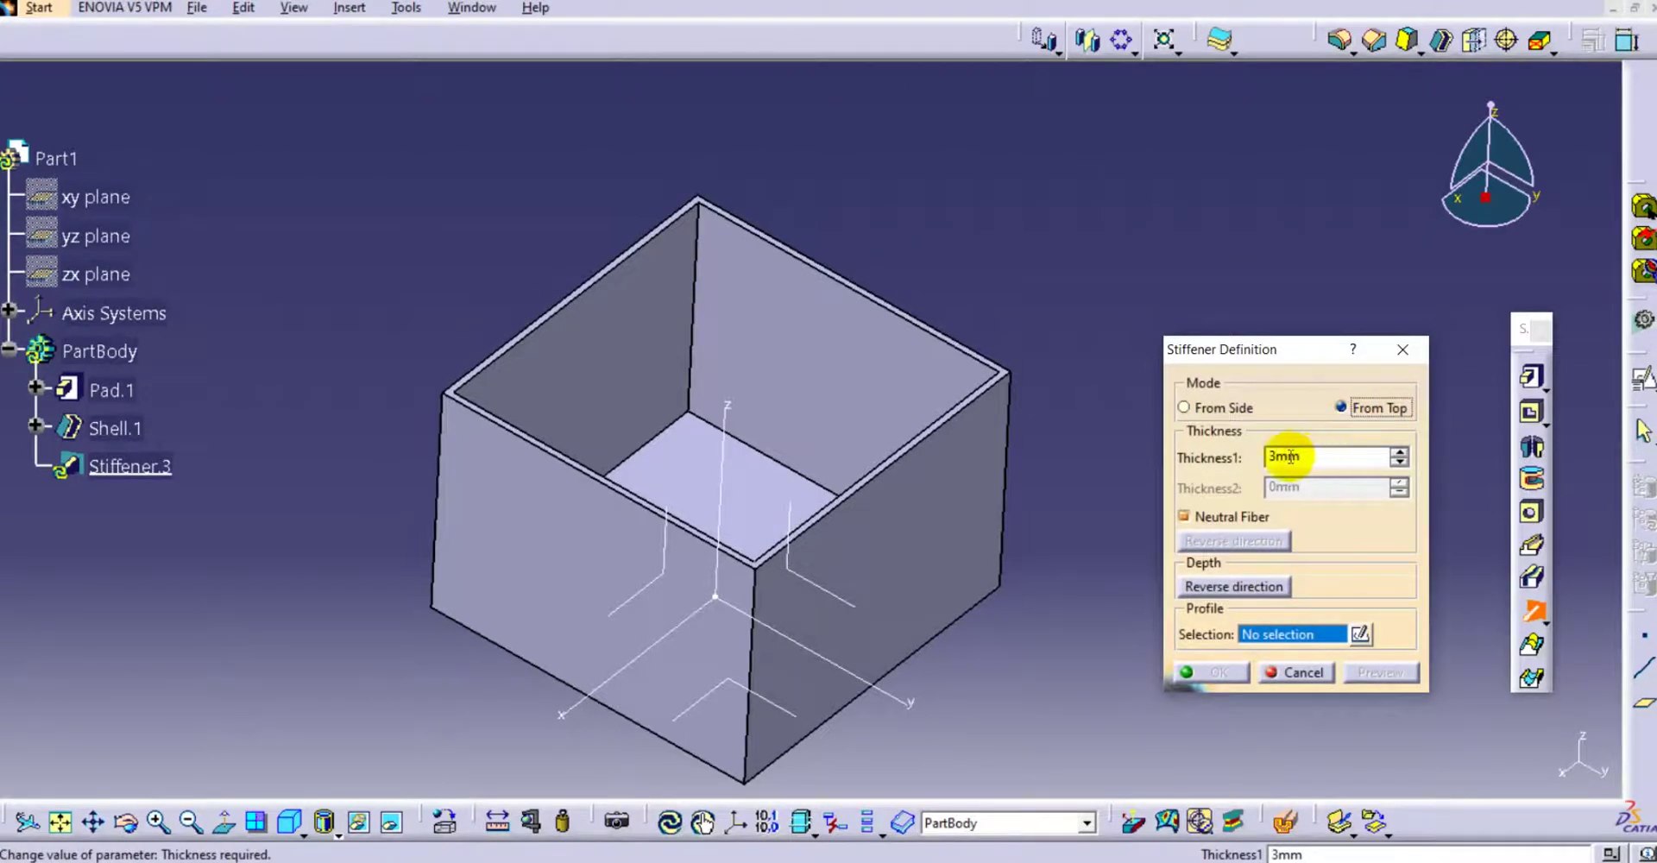
pyautogui.doubleClick(1286, 456)
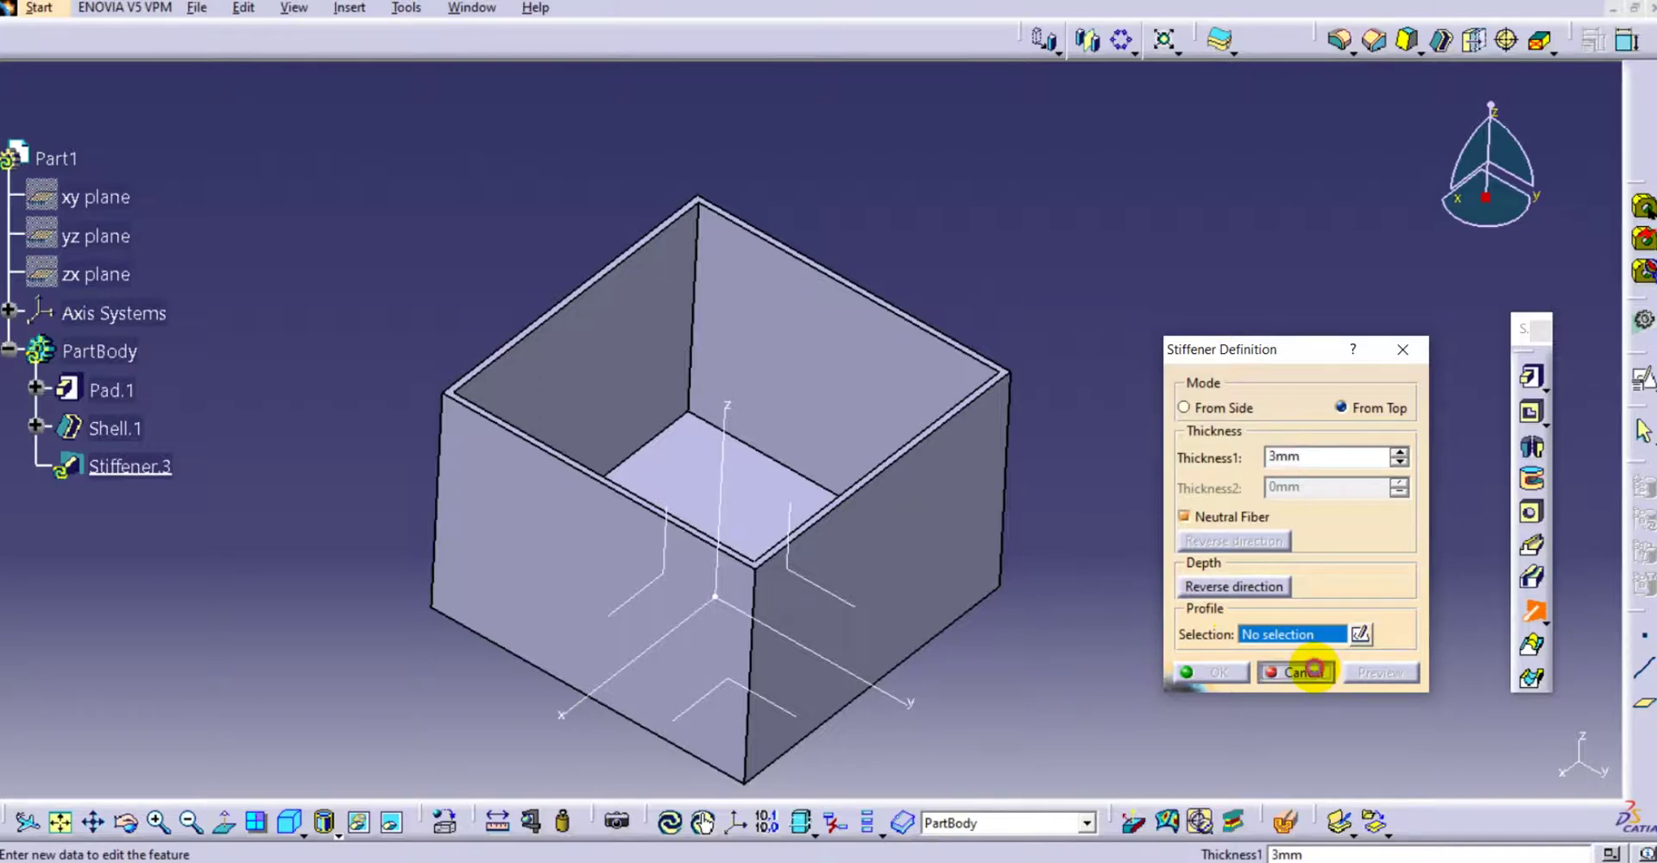
pyautogui.click(1313, 669)
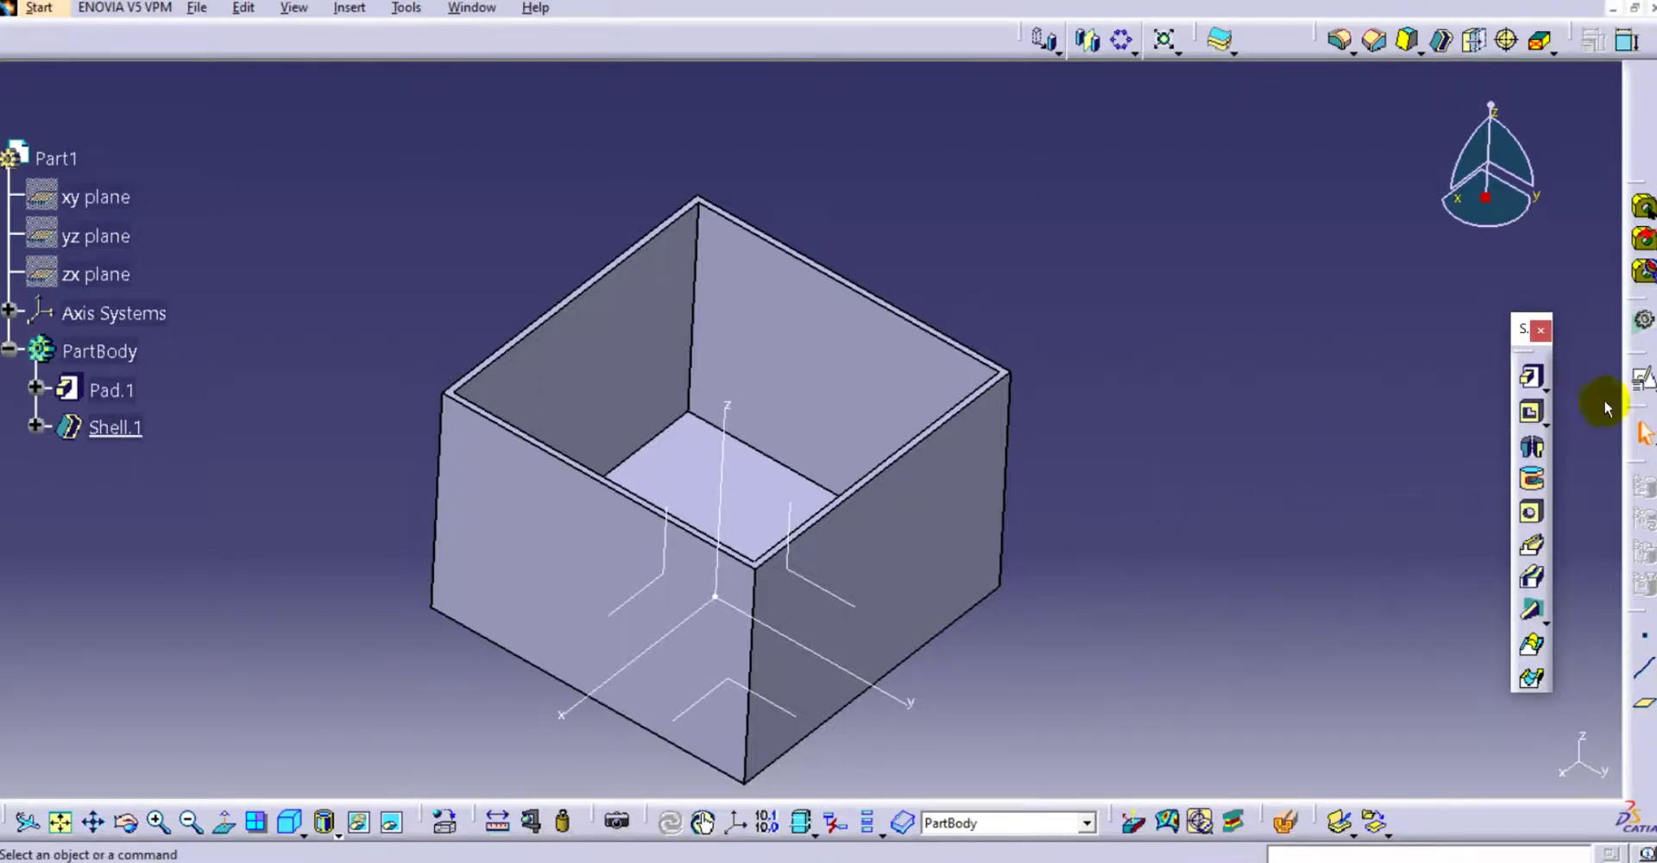
# Create Plane.2 offset -32 mm from the XY plane with the direction reversed
pyautogui.click(1645, 712)
pyautogui.moveTo(999, 381); pyautogui.dragTo(984, 359, button='middle')
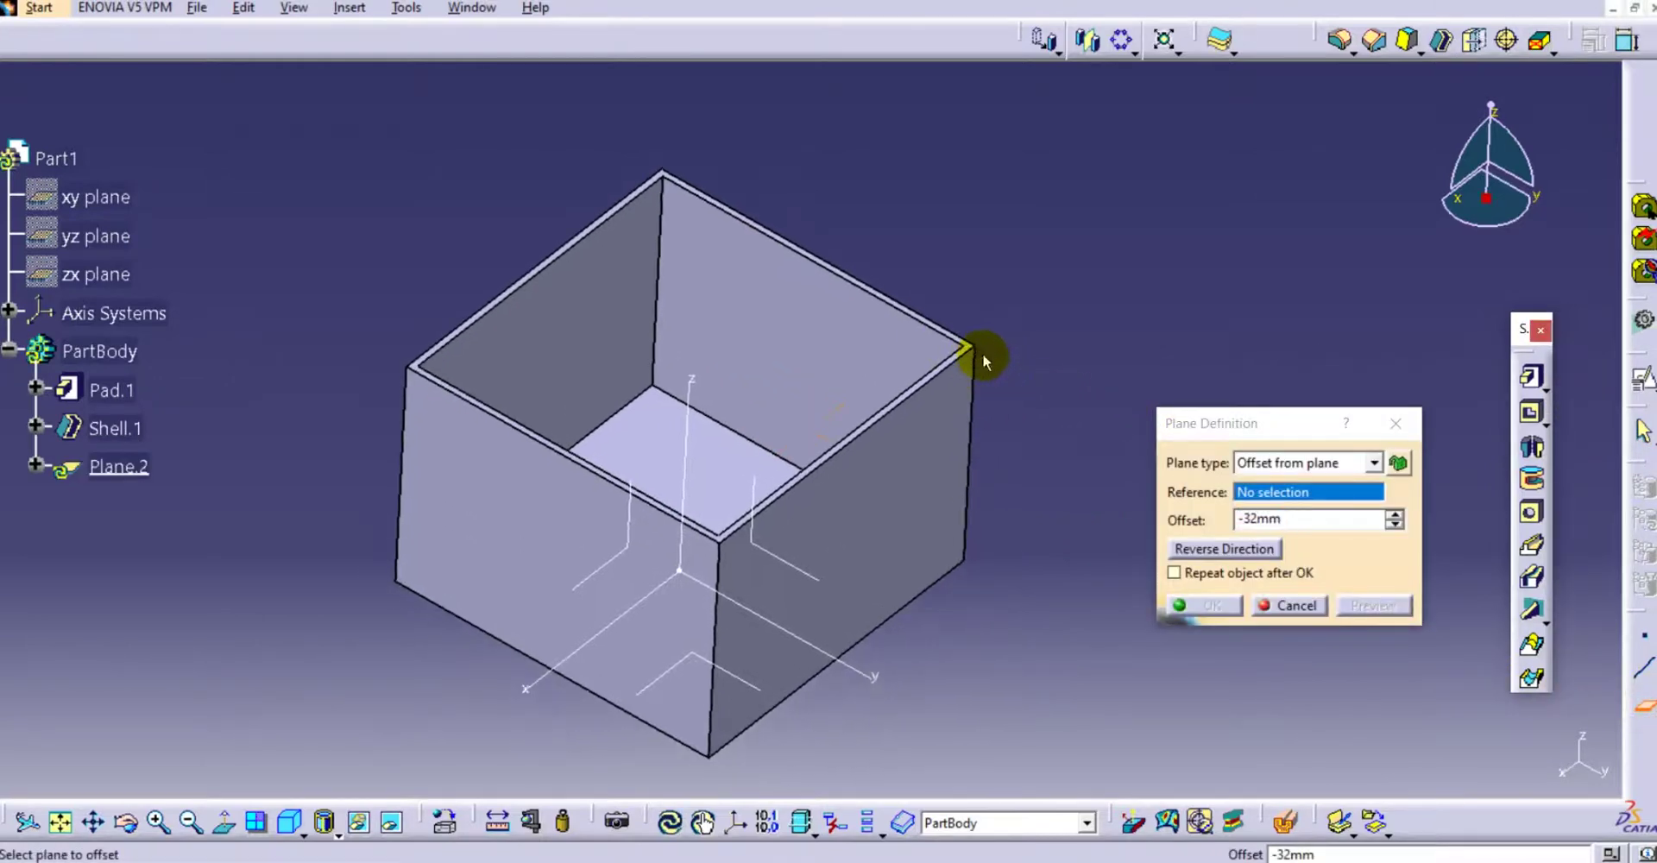
pyautogui.moveTo(759, 547); pyautogui.dragTo(685, 666, button='middle')
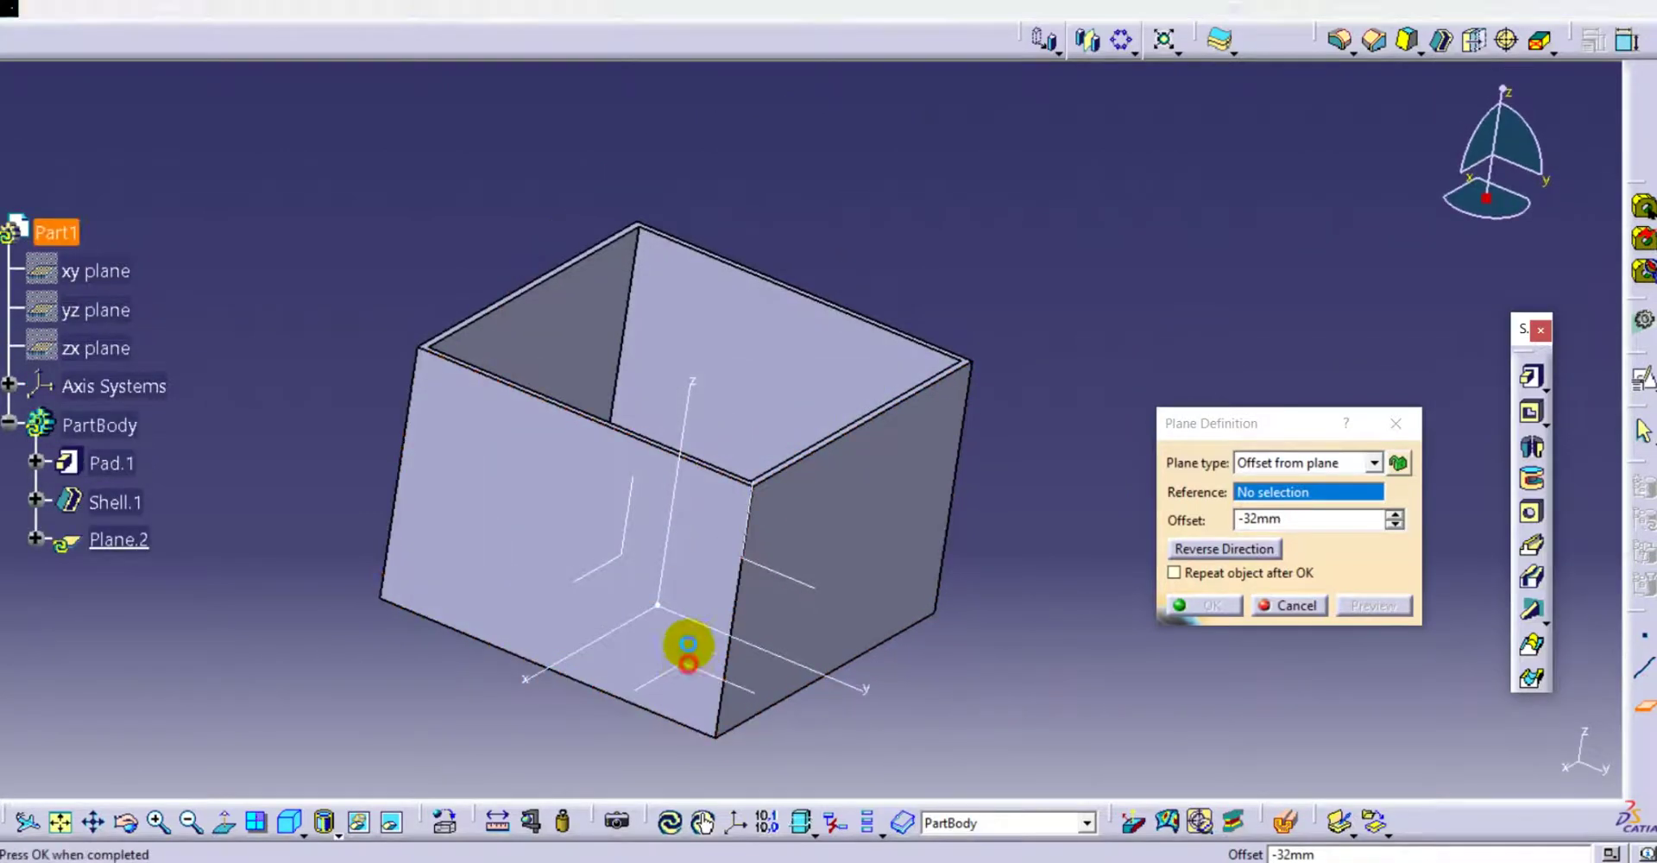
pyautogui.click(688, 646)
pyautogui.moveTo(770, 439); pyautogui.dragTo(769, 463, button='middle')
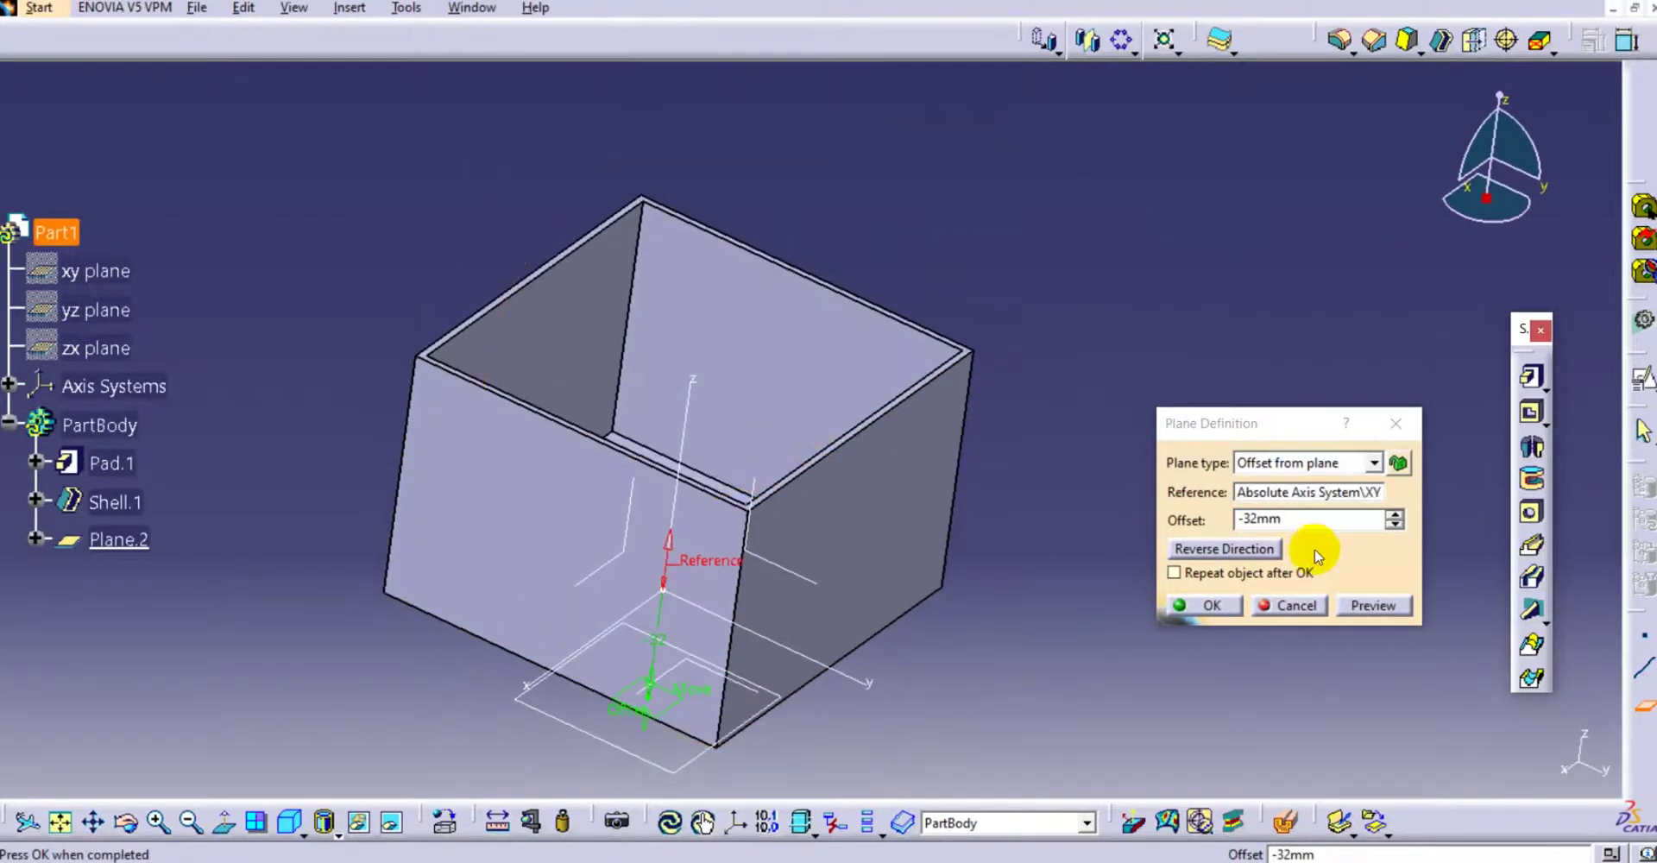
pyautogui.click(1269, 546)
pyautogui.moveTo(877, 415); pyautogui.dragTo(903, 344, button='middle')
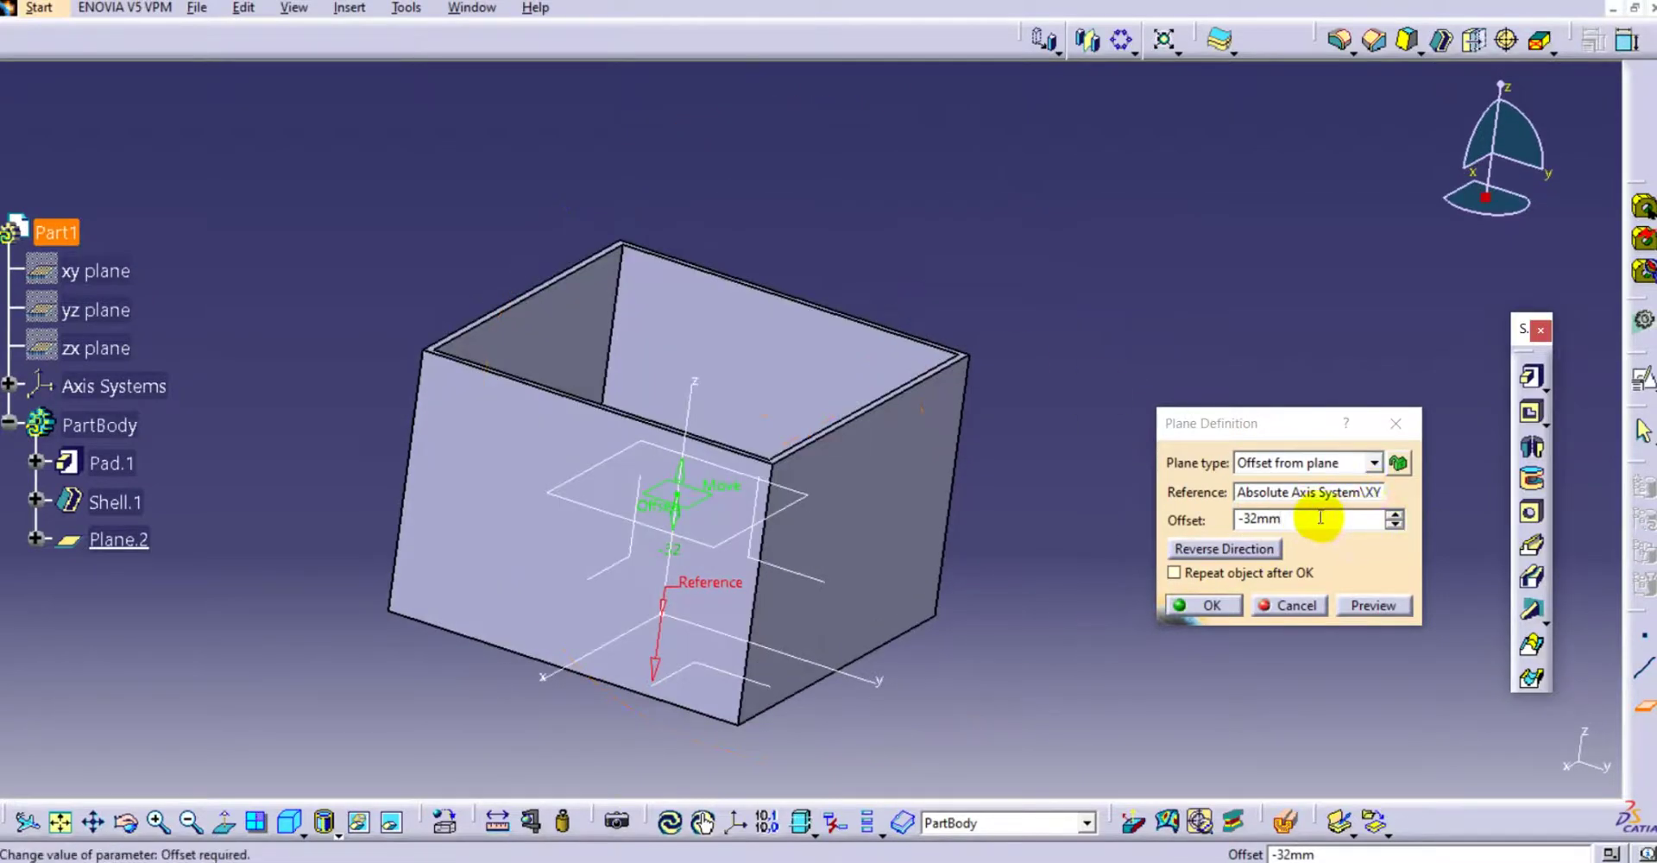
pyautogui.click(1209, 605)
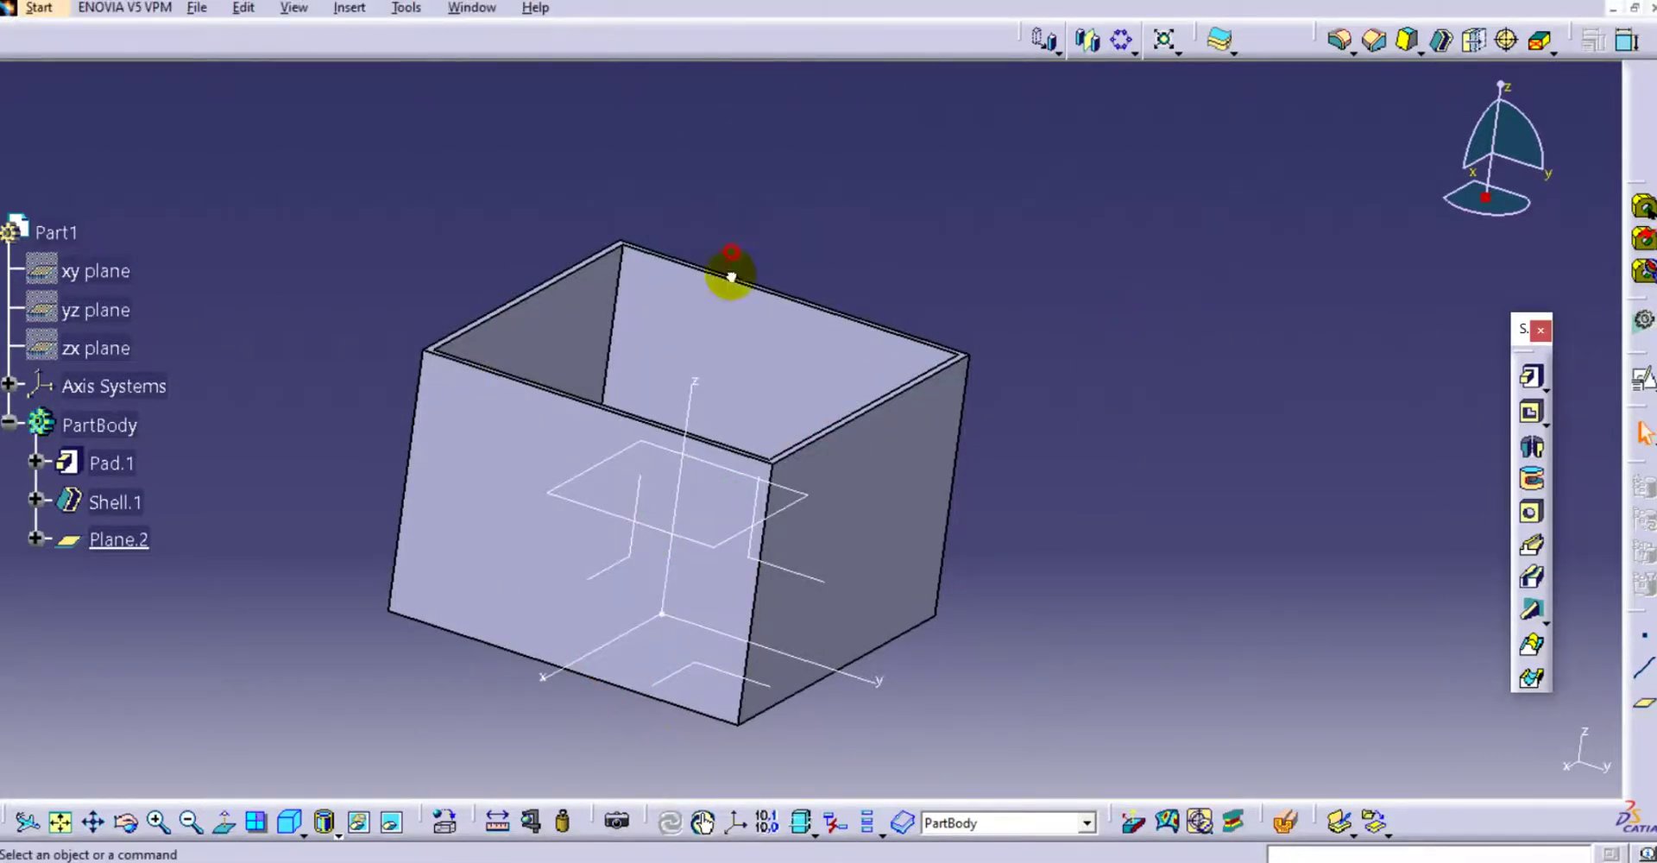
pyautogui.moveTo(751, 374); pyautogui.dragTo(740, 489, button='middle')
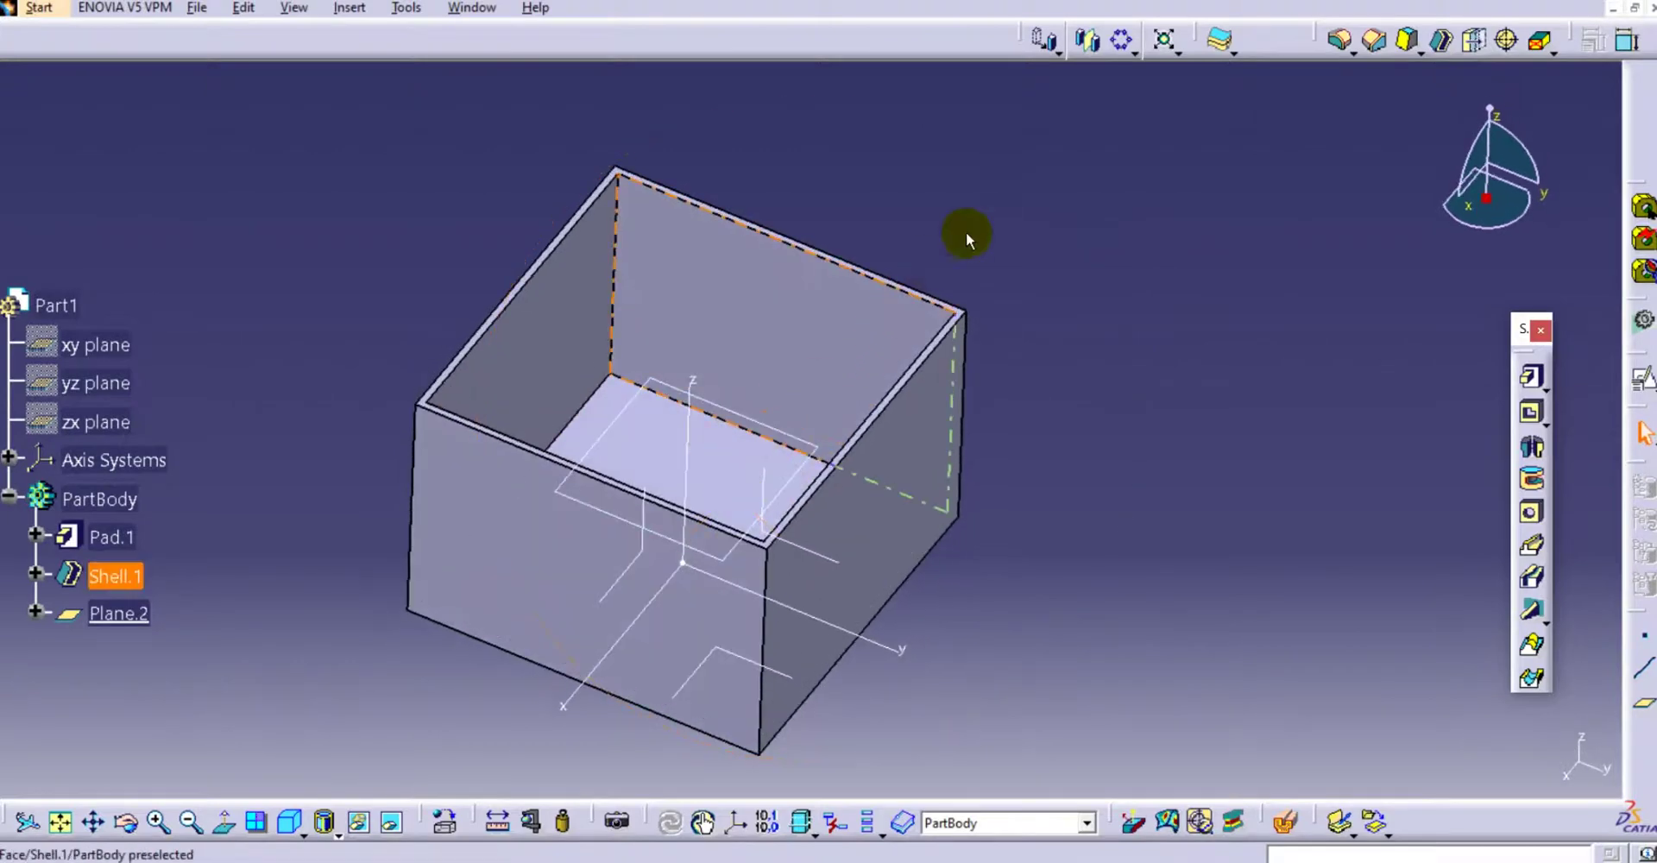
# Start a positioned sketch on Plane.2 with the horizontal direction reversed
pyautogui.click(1636, 377)
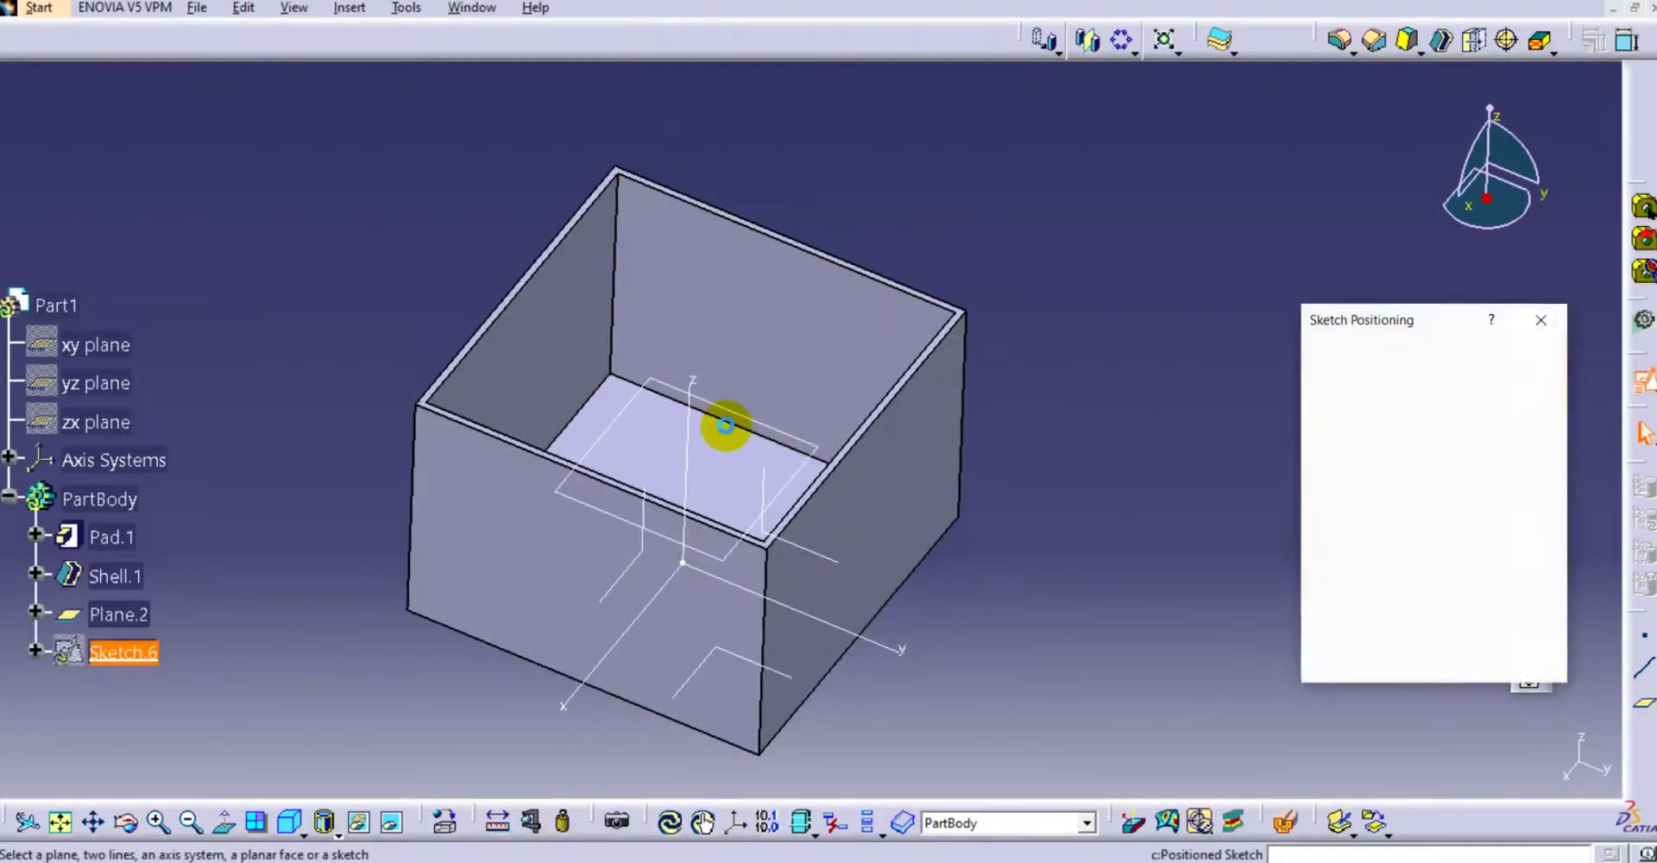
pyautogui.click(740, 415)
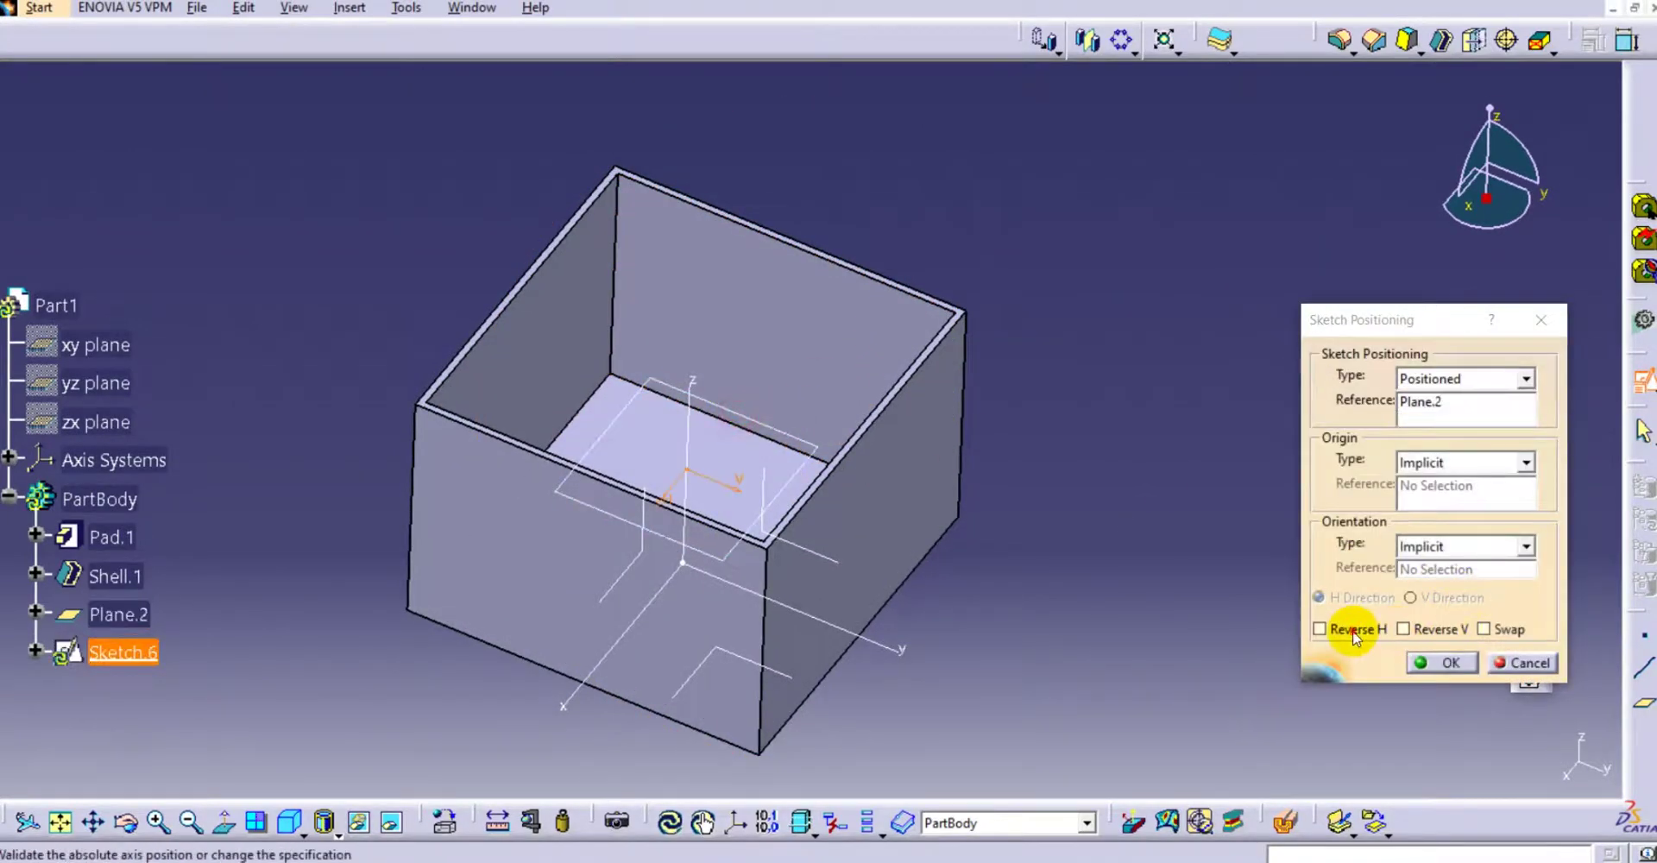
pyautogui.click(1347, 628)
pyautogui.click(1452, 660)
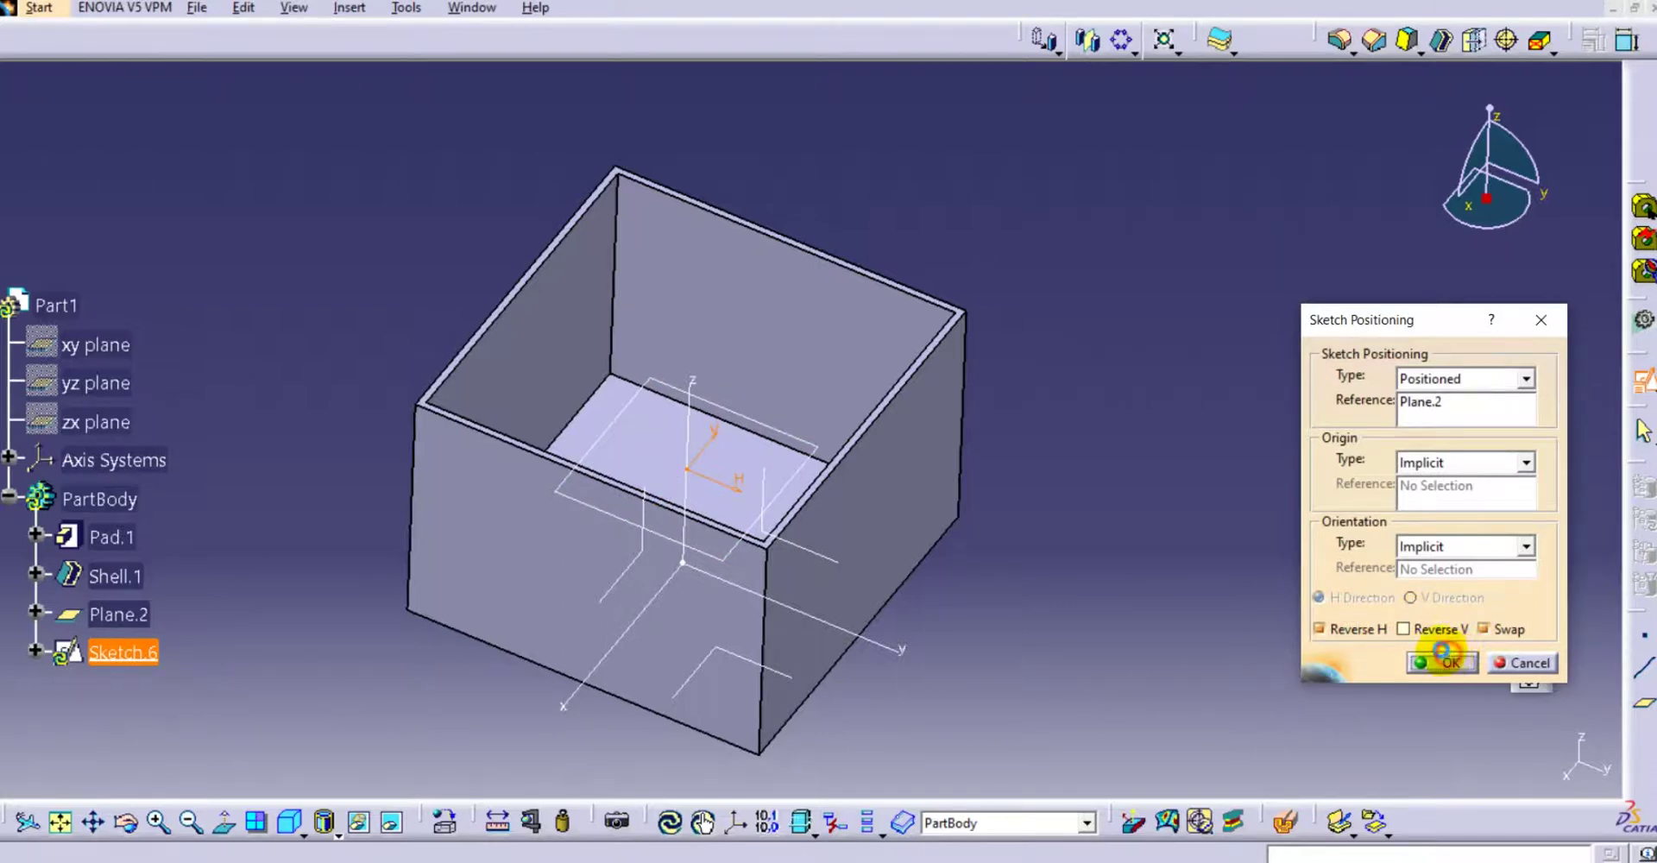
pyautogui.moveTo(1213, 426); pyautogui.dragTo(1169, 366, button='middle')
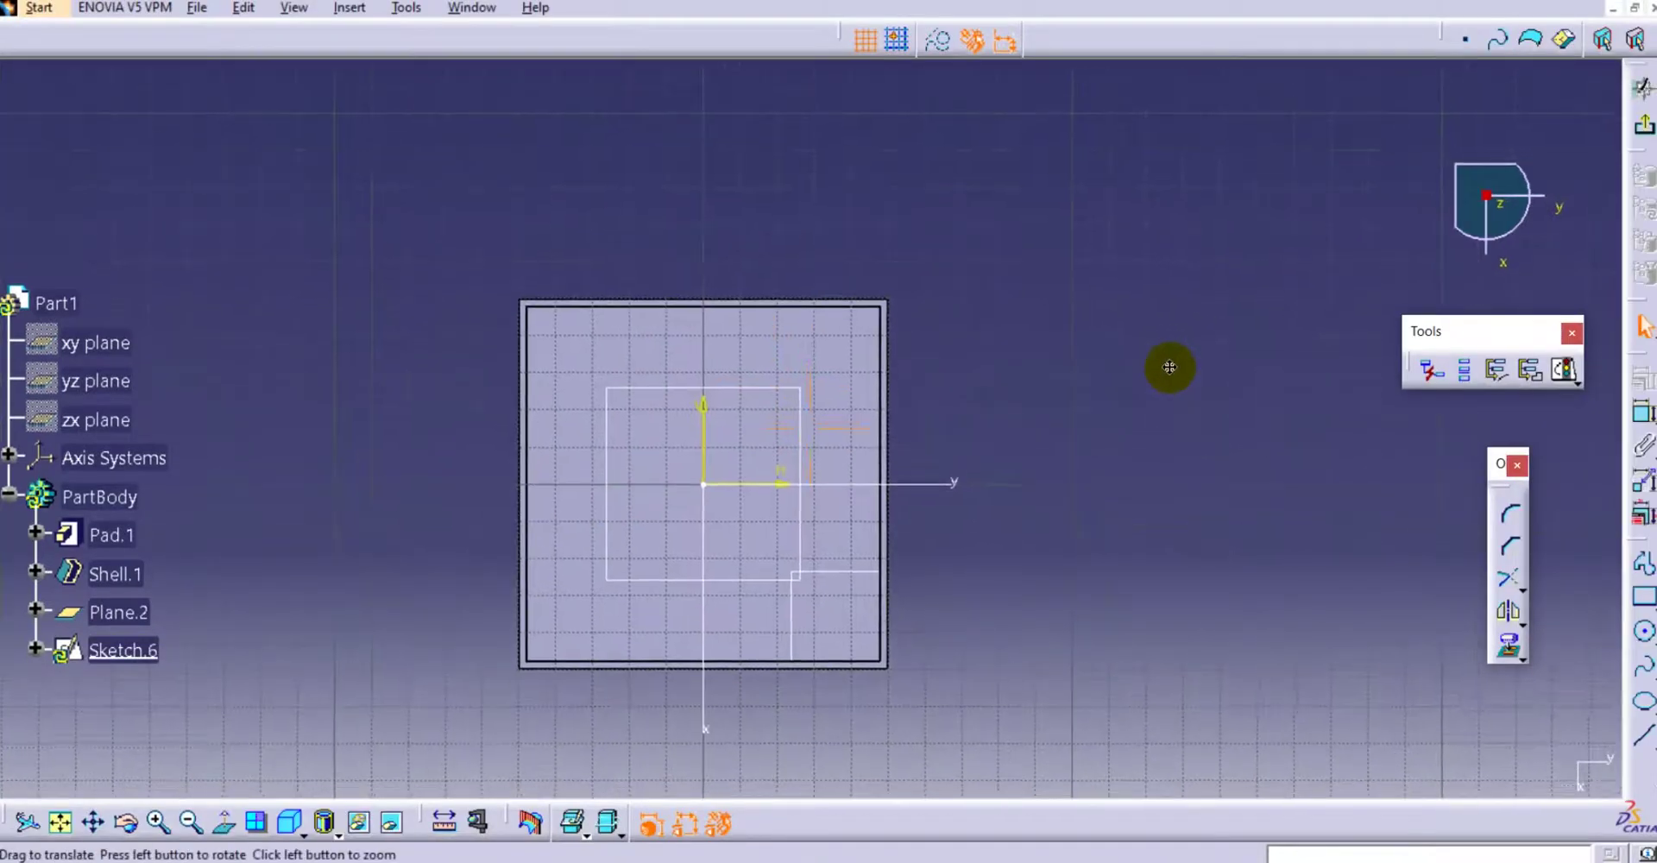
# Draw two roughly horizontal lines across the box outline
pyautogui.click(1634, 742)
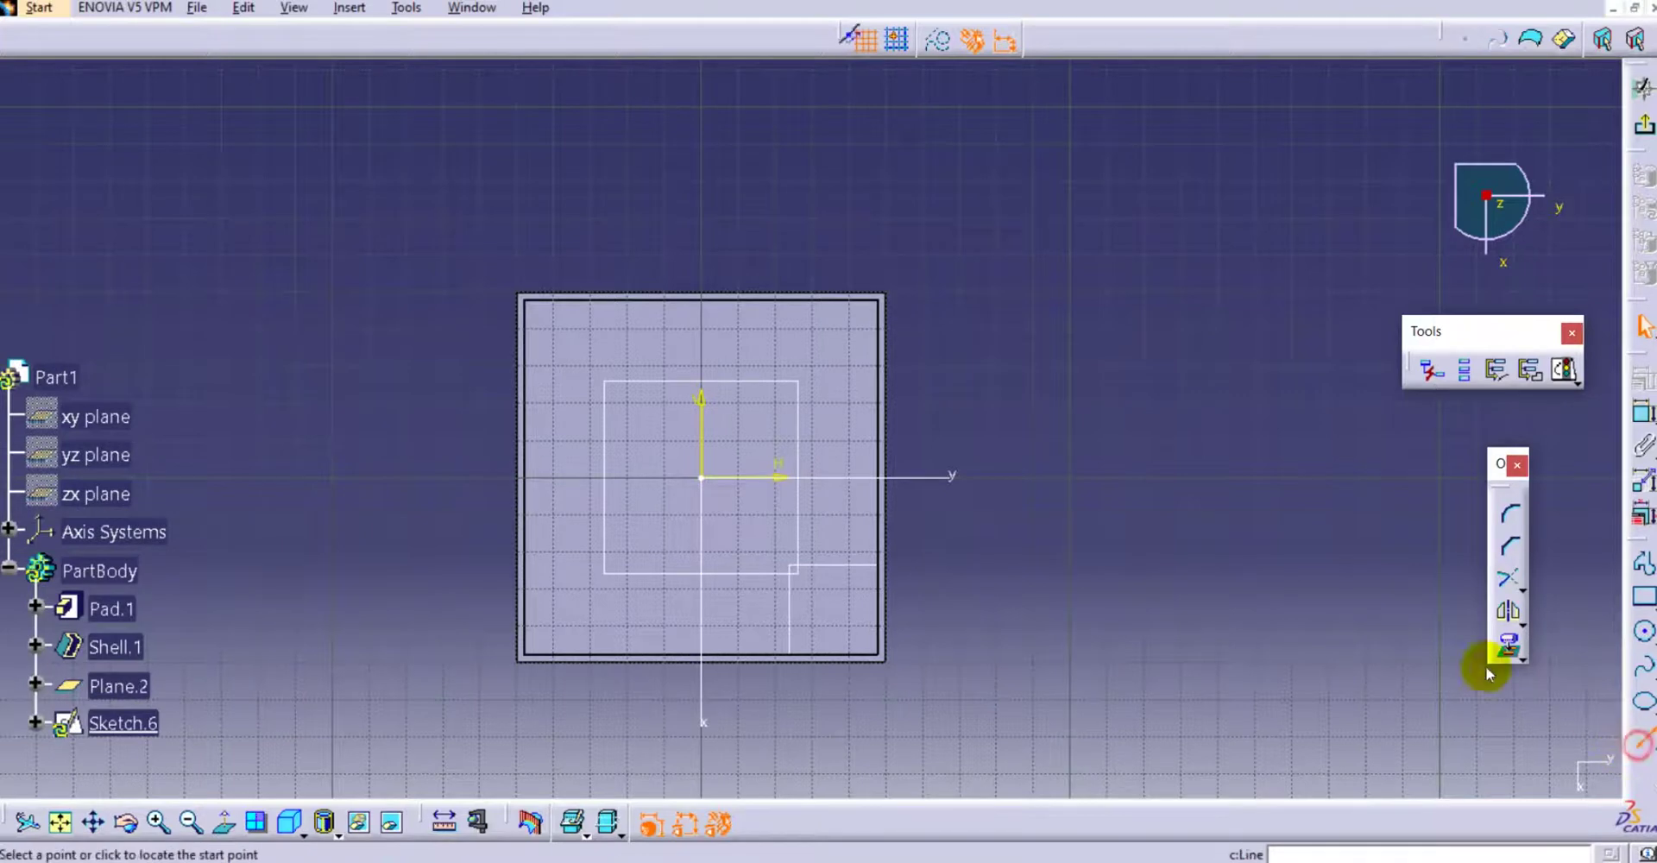
pyautogui.click(581, 406)
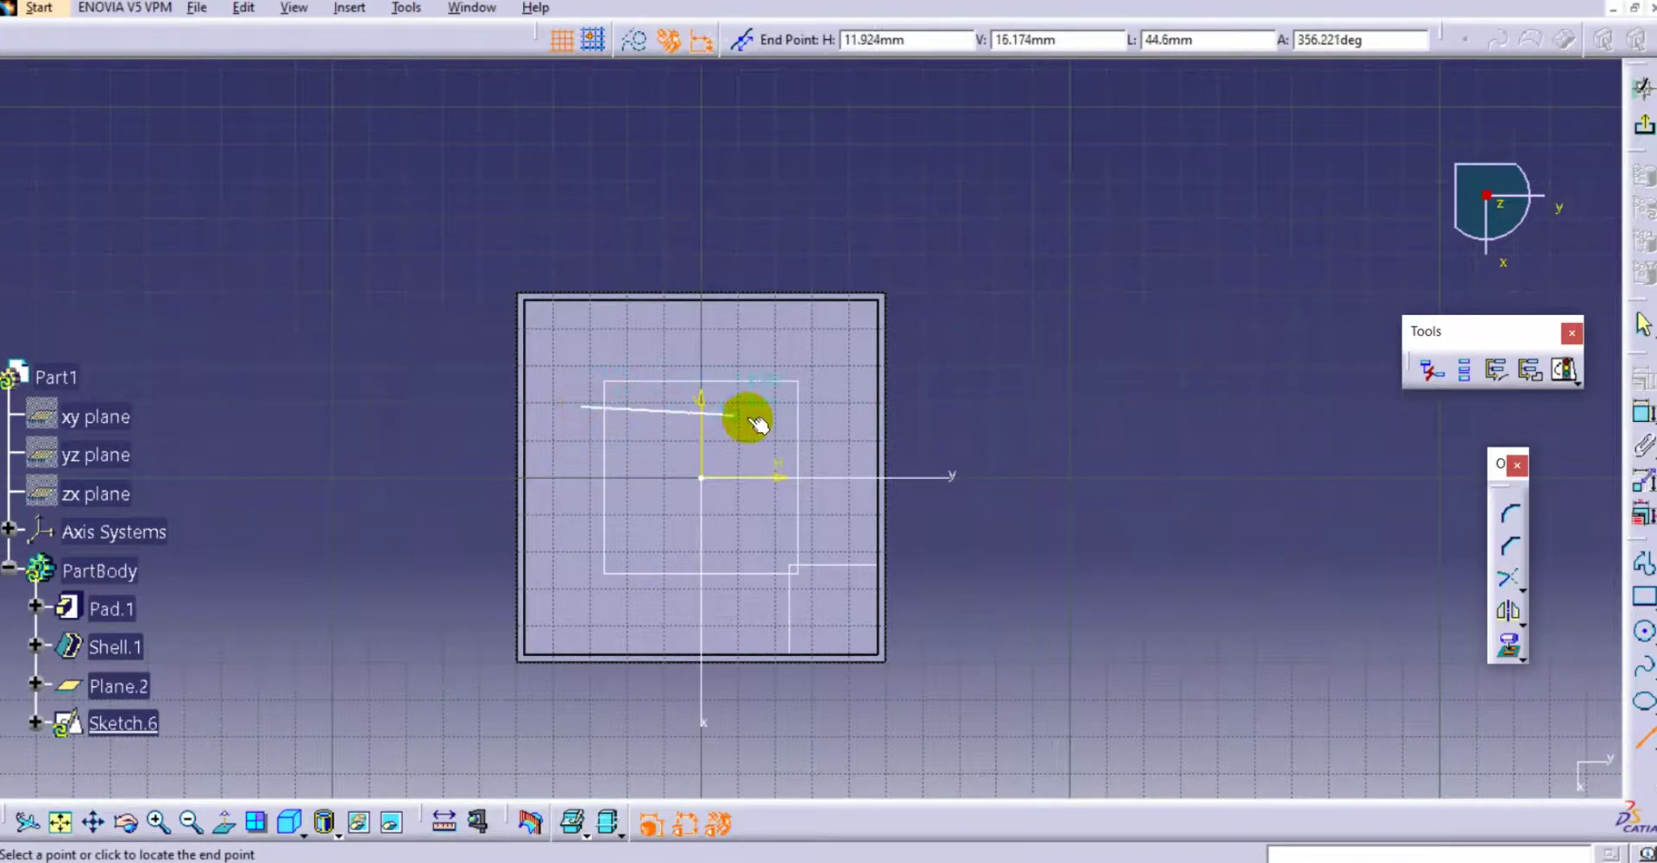
pyautogui.click(825, 430)
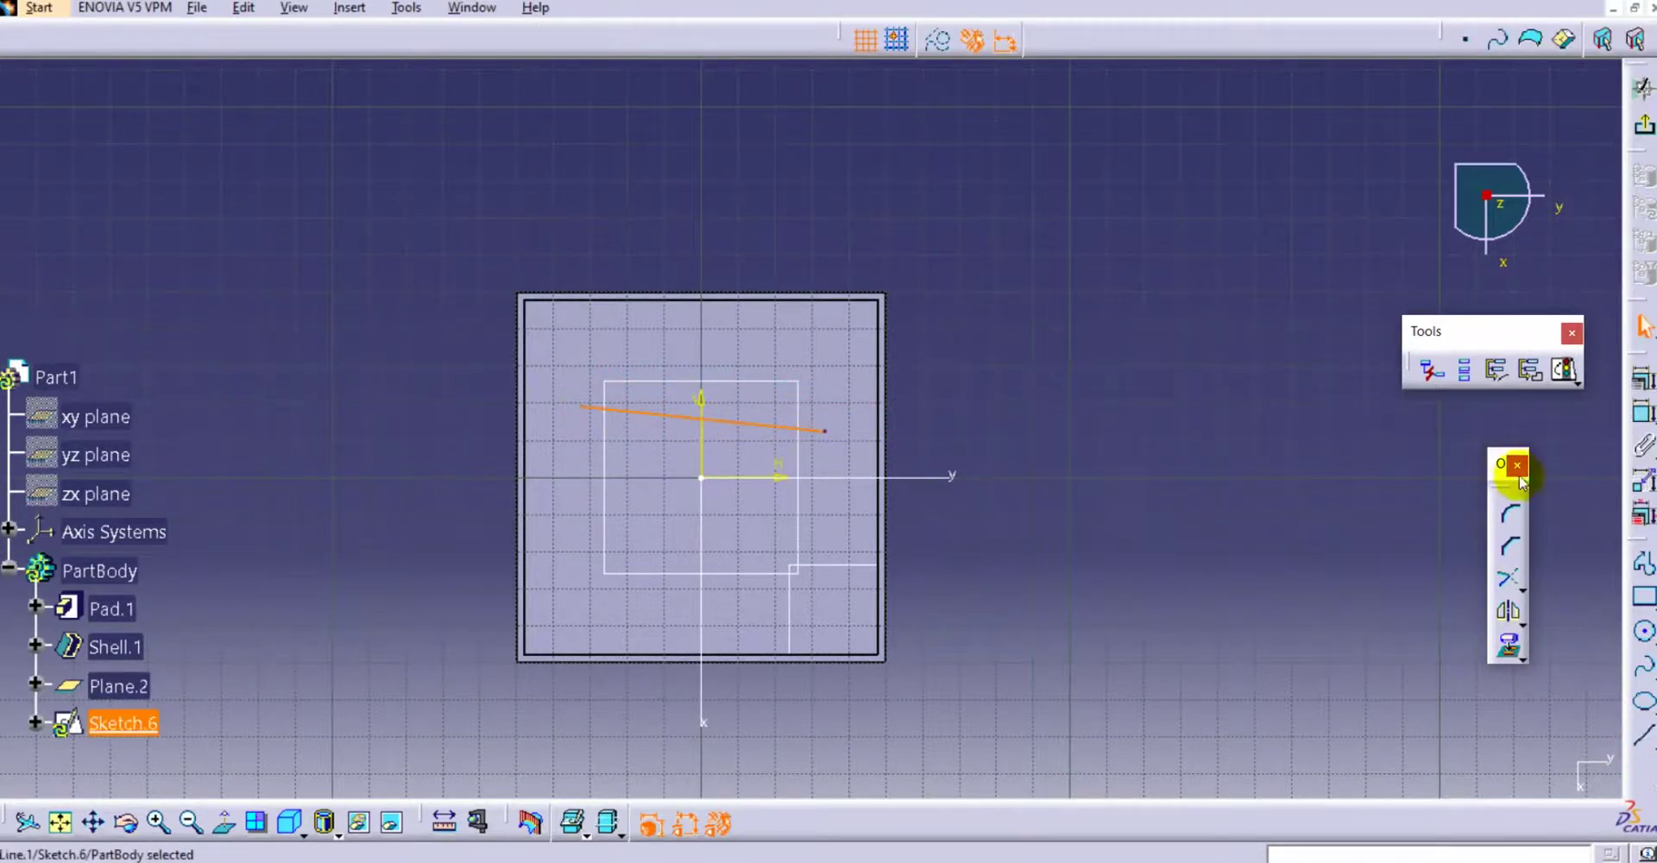
pyautogui.click(1638, 734)
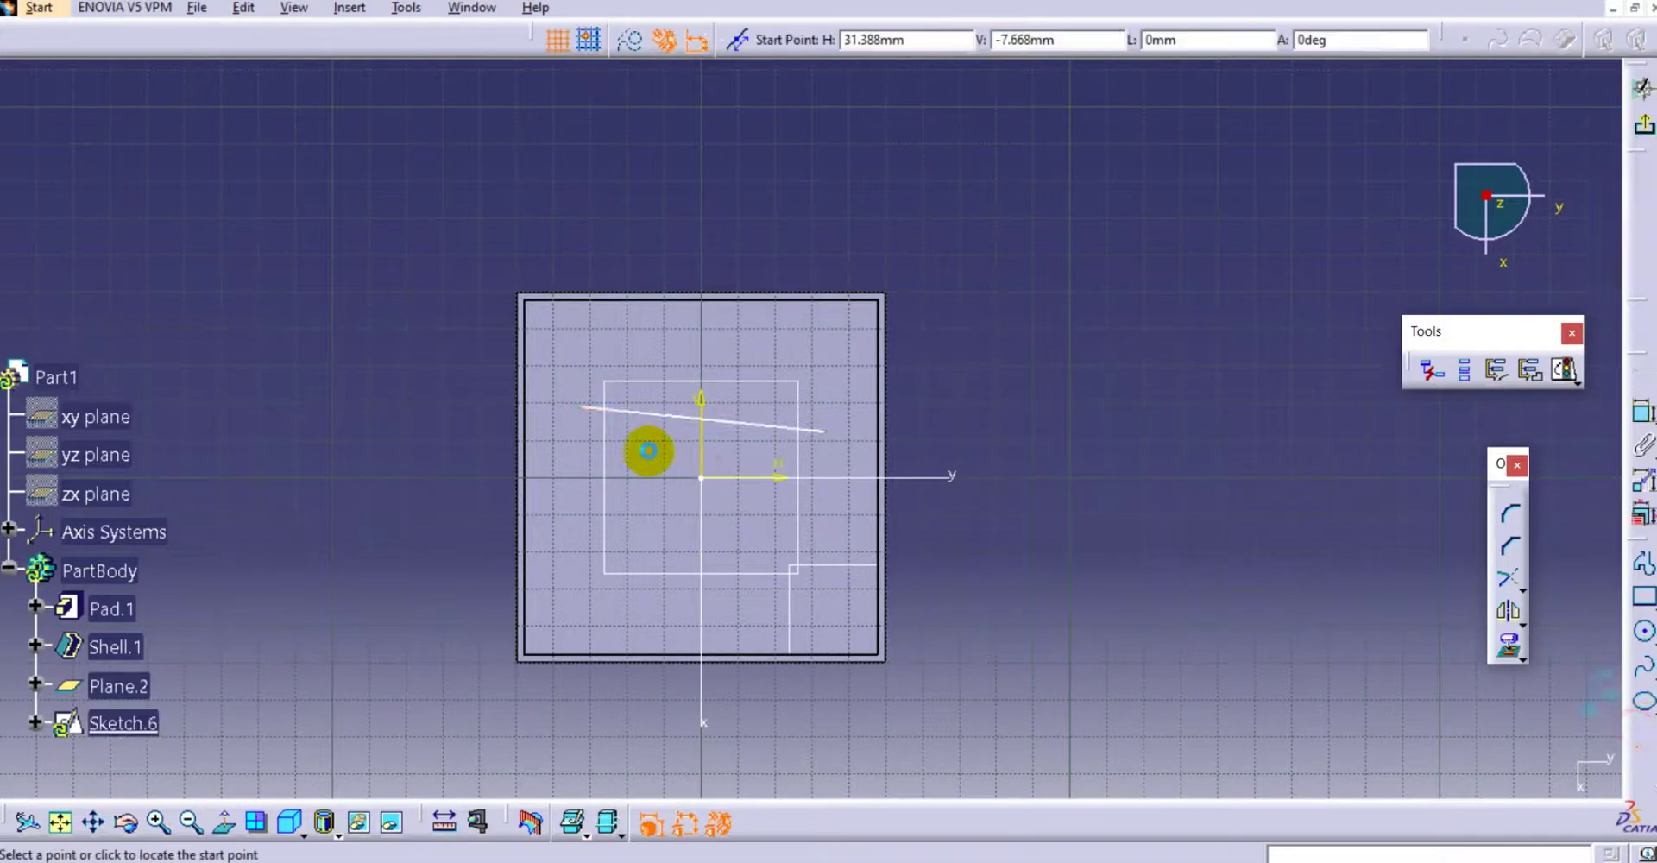
pyautogui.click(582, 512)
pyautogui.click(812, 558)
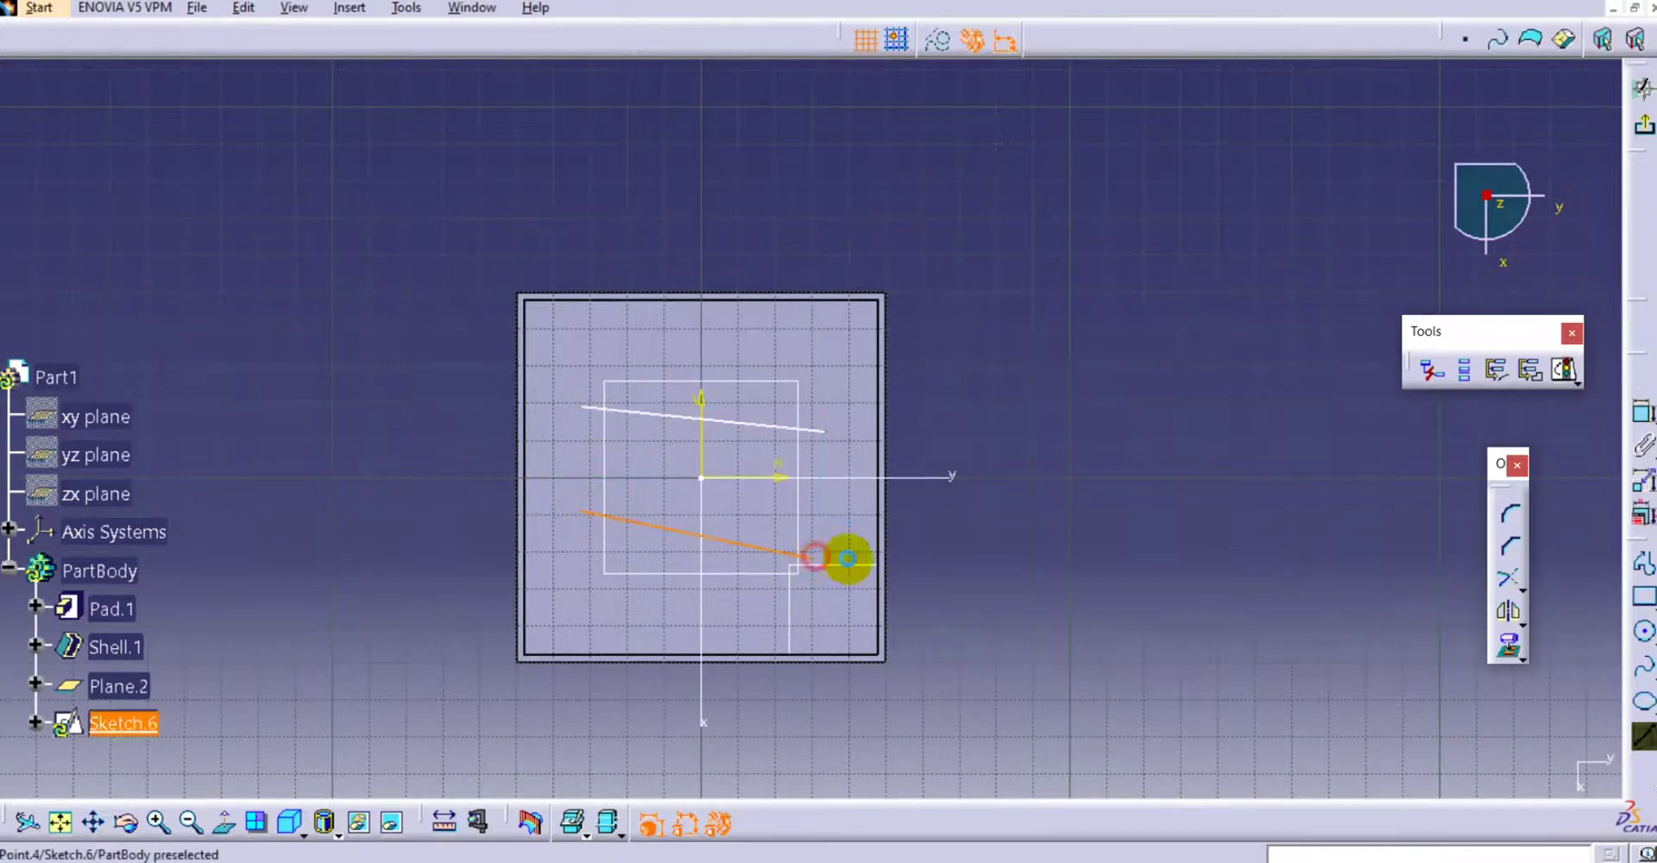
# Draw two roughly vertical crossing lines and exit the sketch
pyautogui.click(1636, 732)
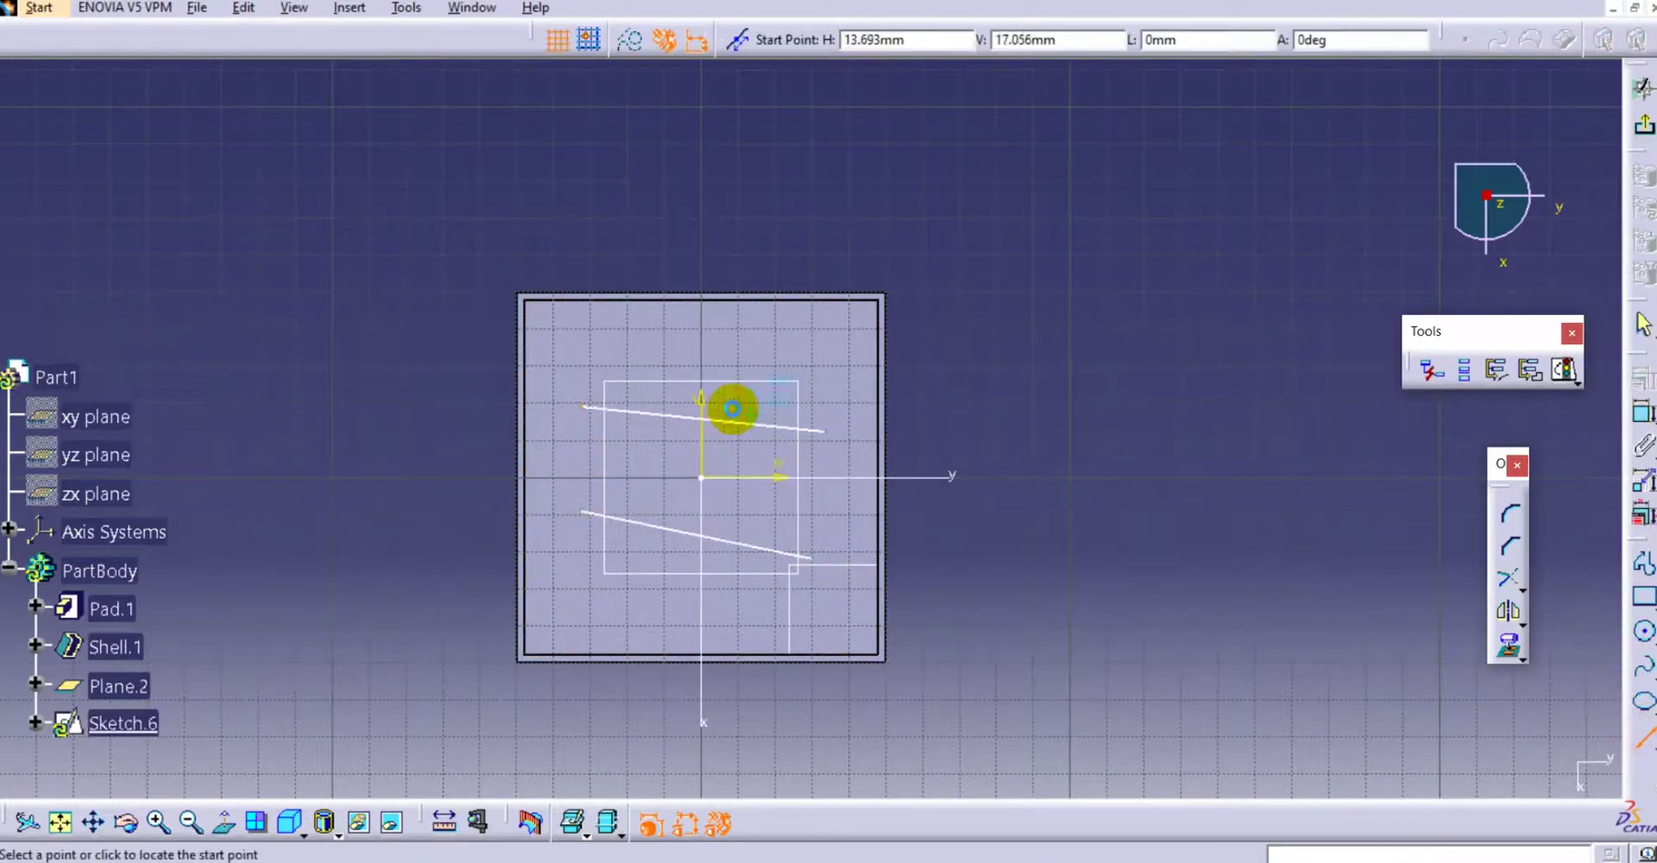
pyautogui.click(655, 363)
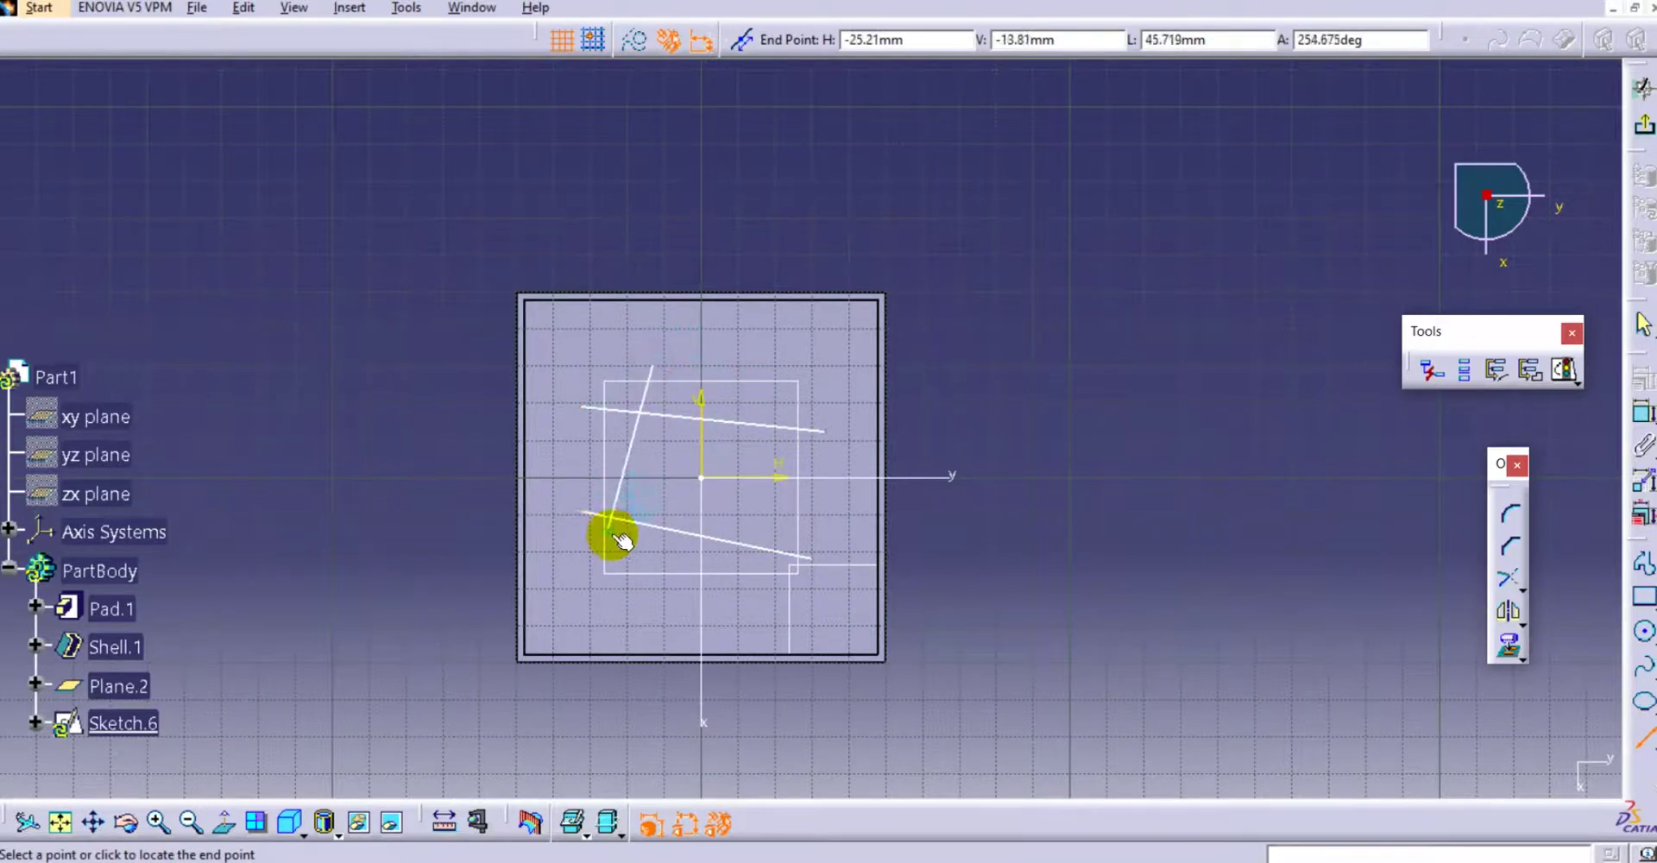
pyautogui.click(593, 606)
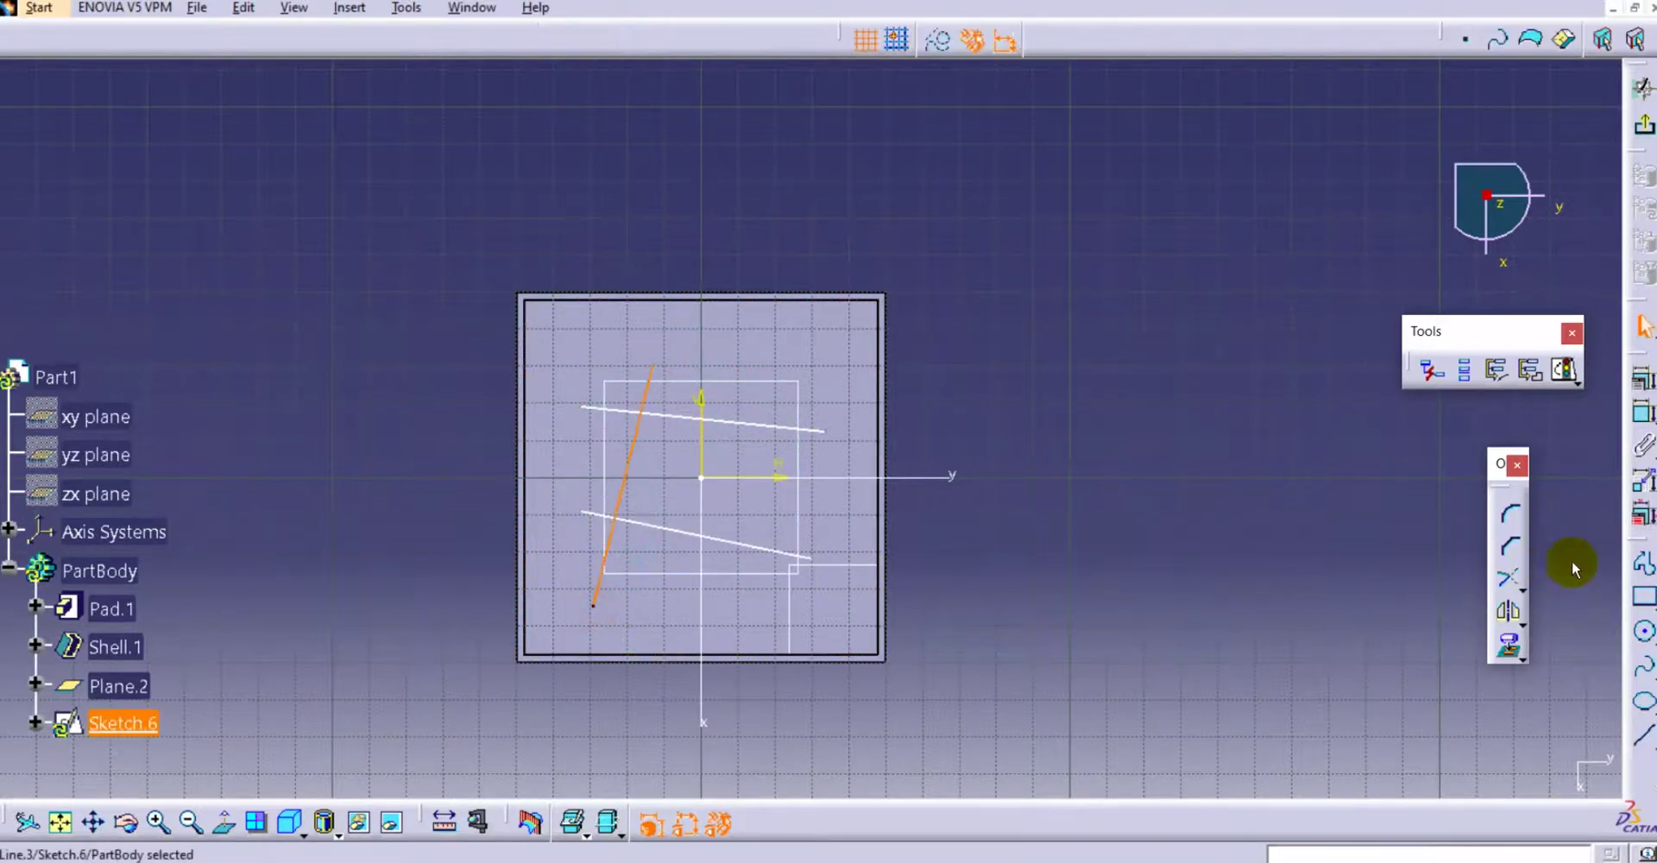
pyautogui.click(1637, 733)
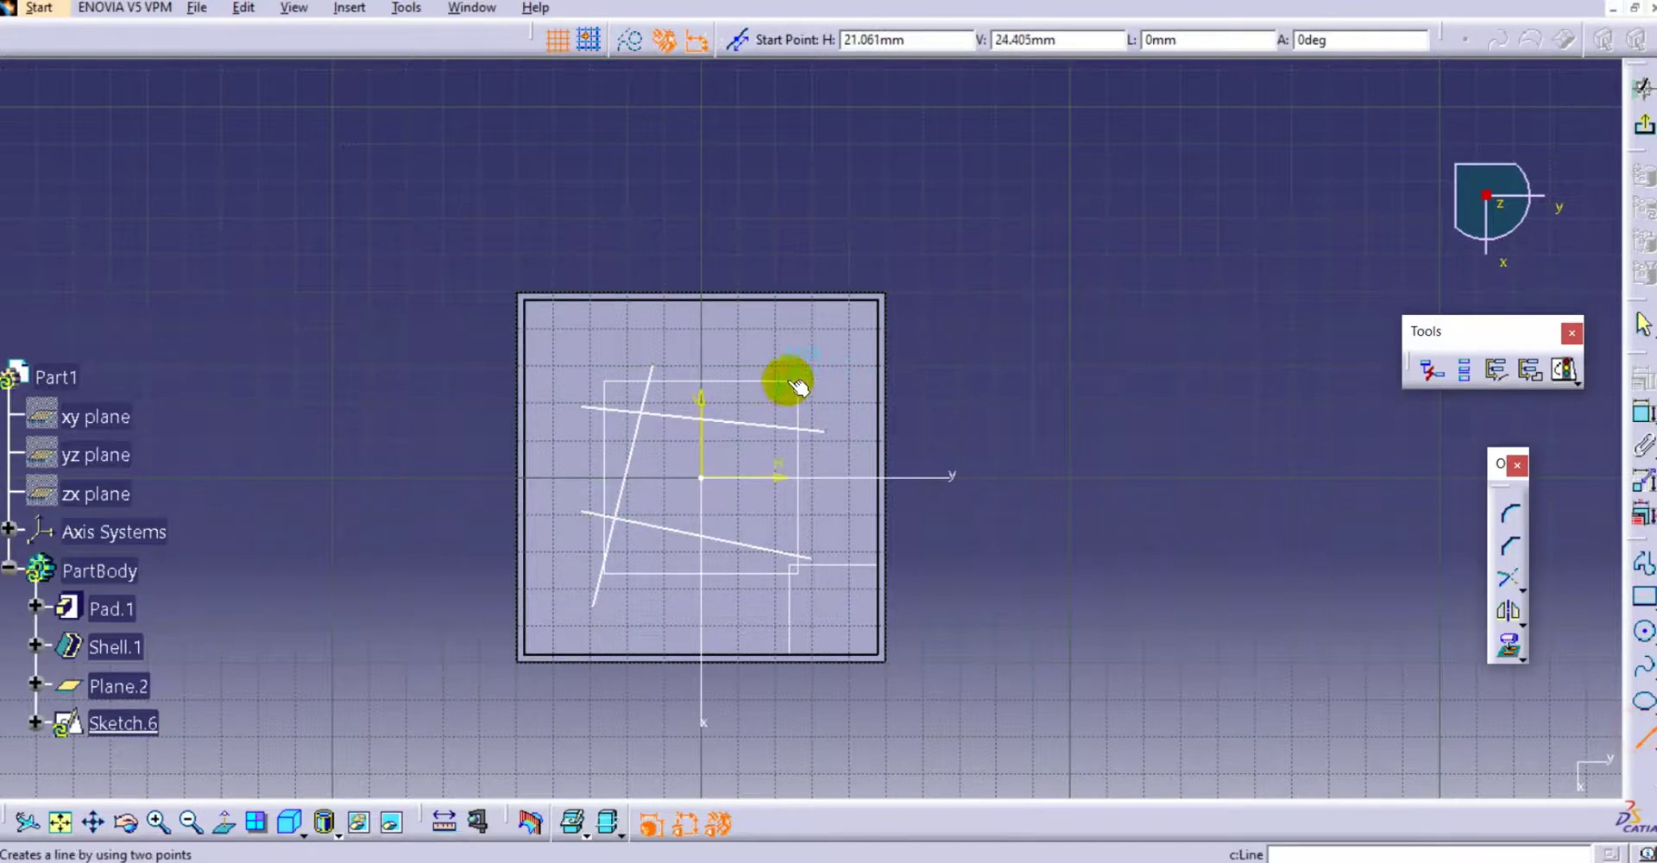
pyautogui.click(794, 366)
pyautogui.click(743, 612)
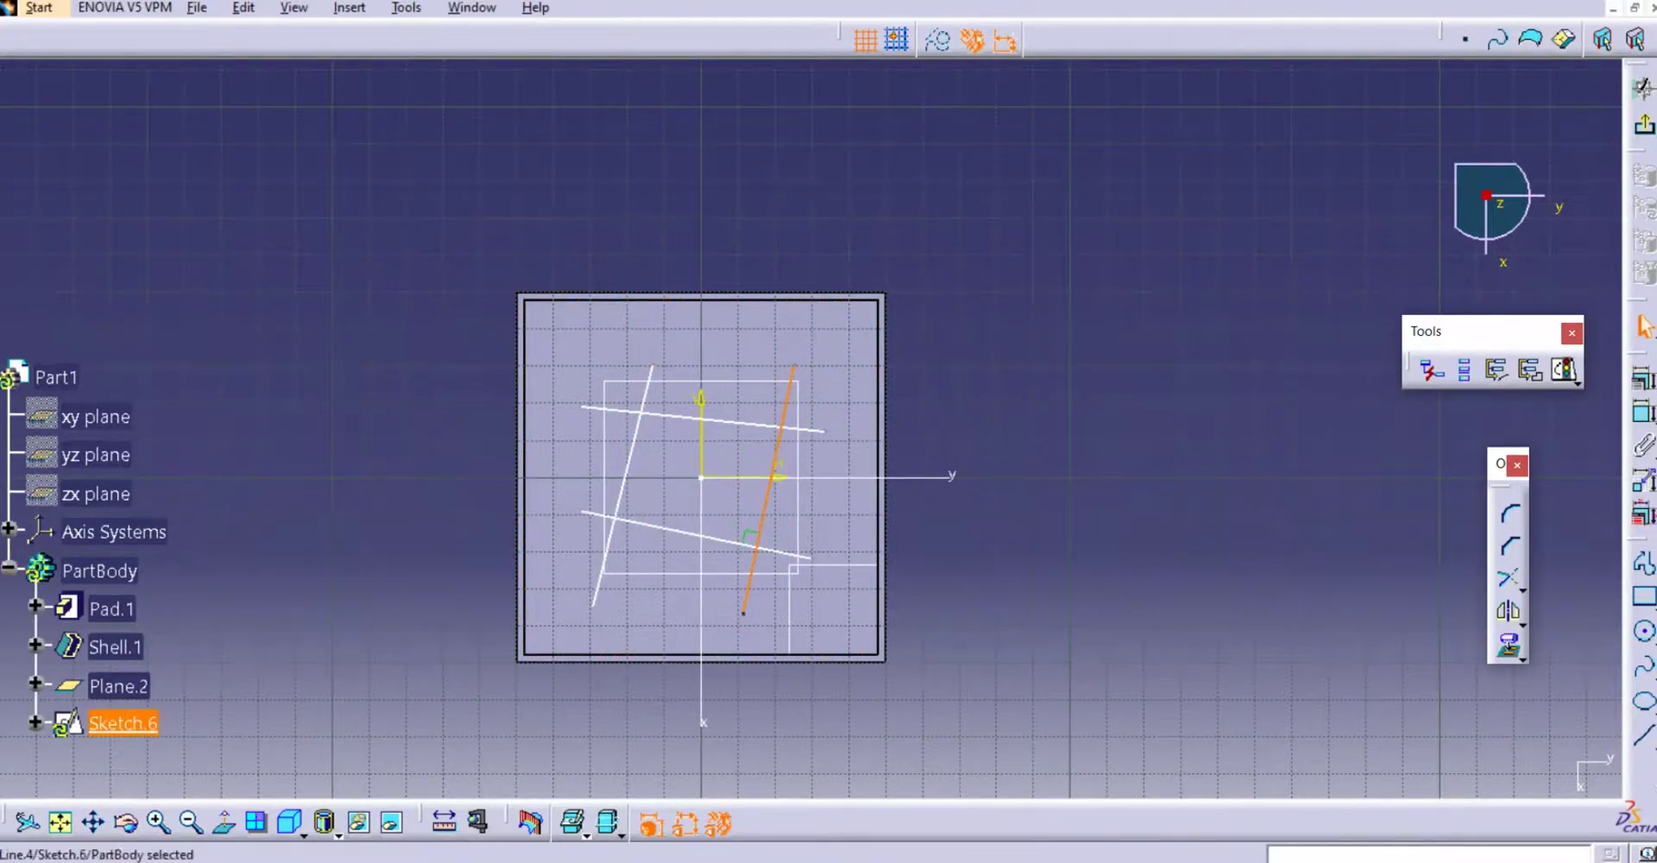
pyautogui.click(1644, 126)
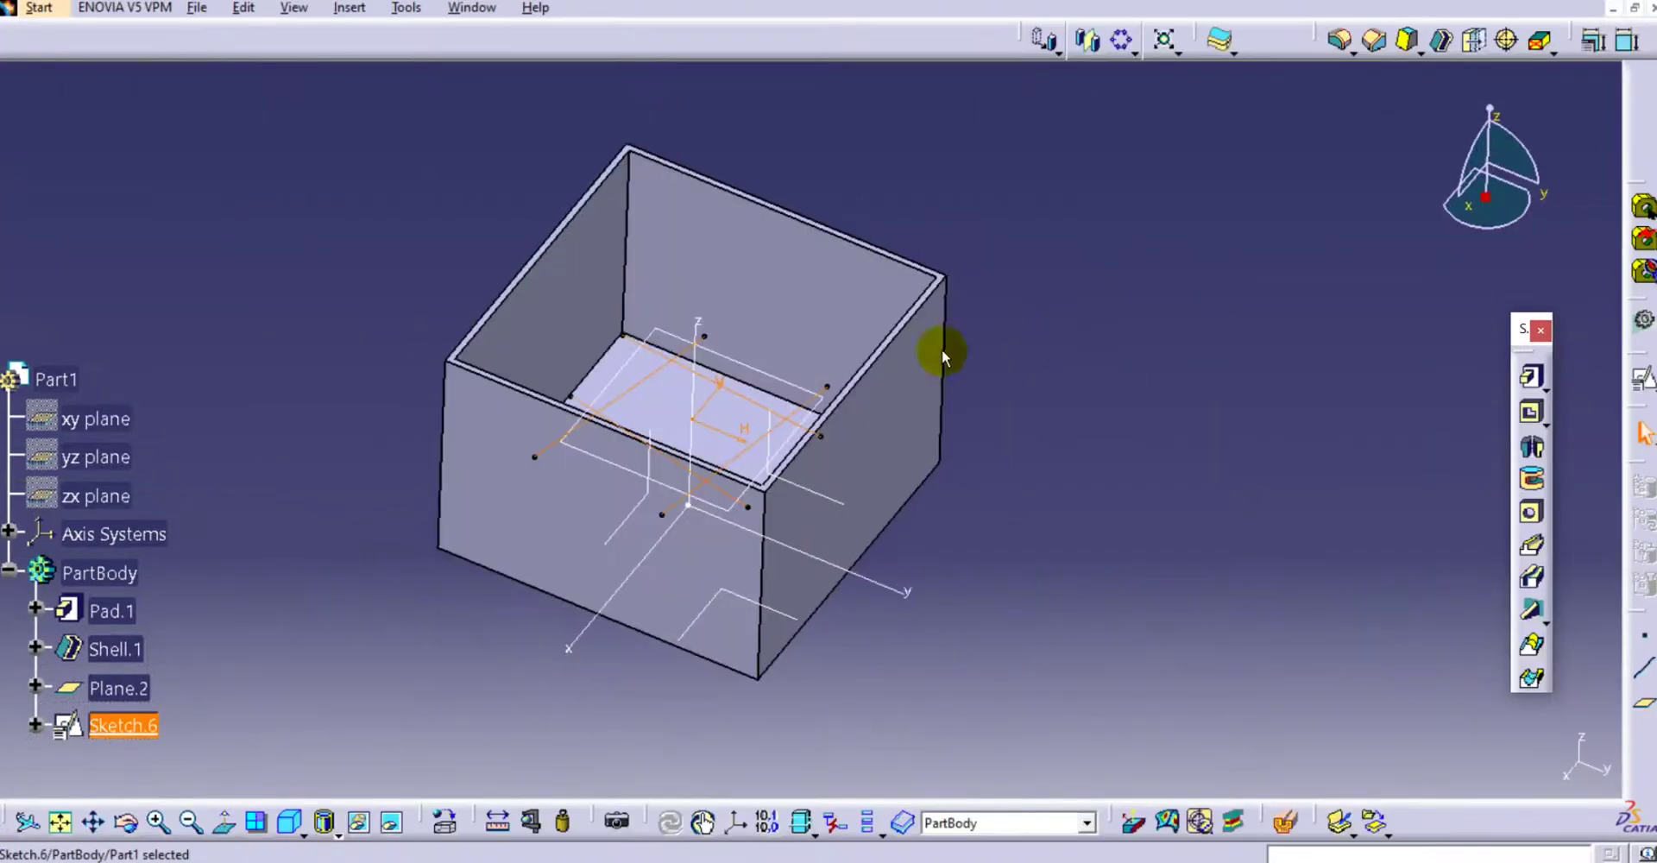
# Hide Plane.2 from the view
pyautogui.rightClick(773, 378)
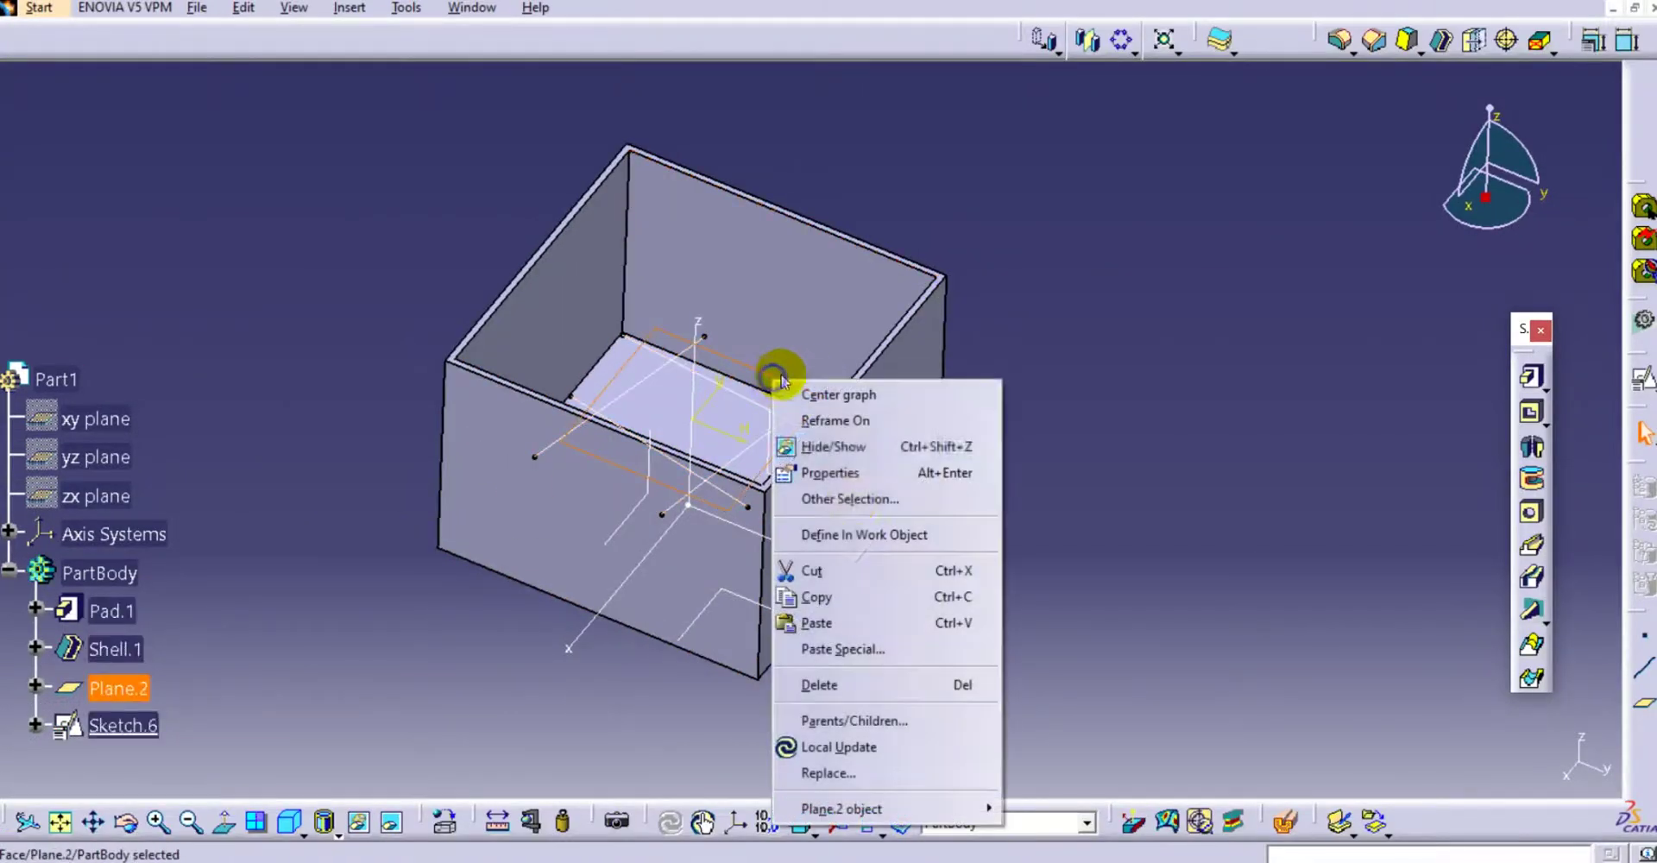
pyautogui.click(816, 446)
pyautogui.moveTo(974, 397); pyautogui.dragTo(962, 439, button='middle')
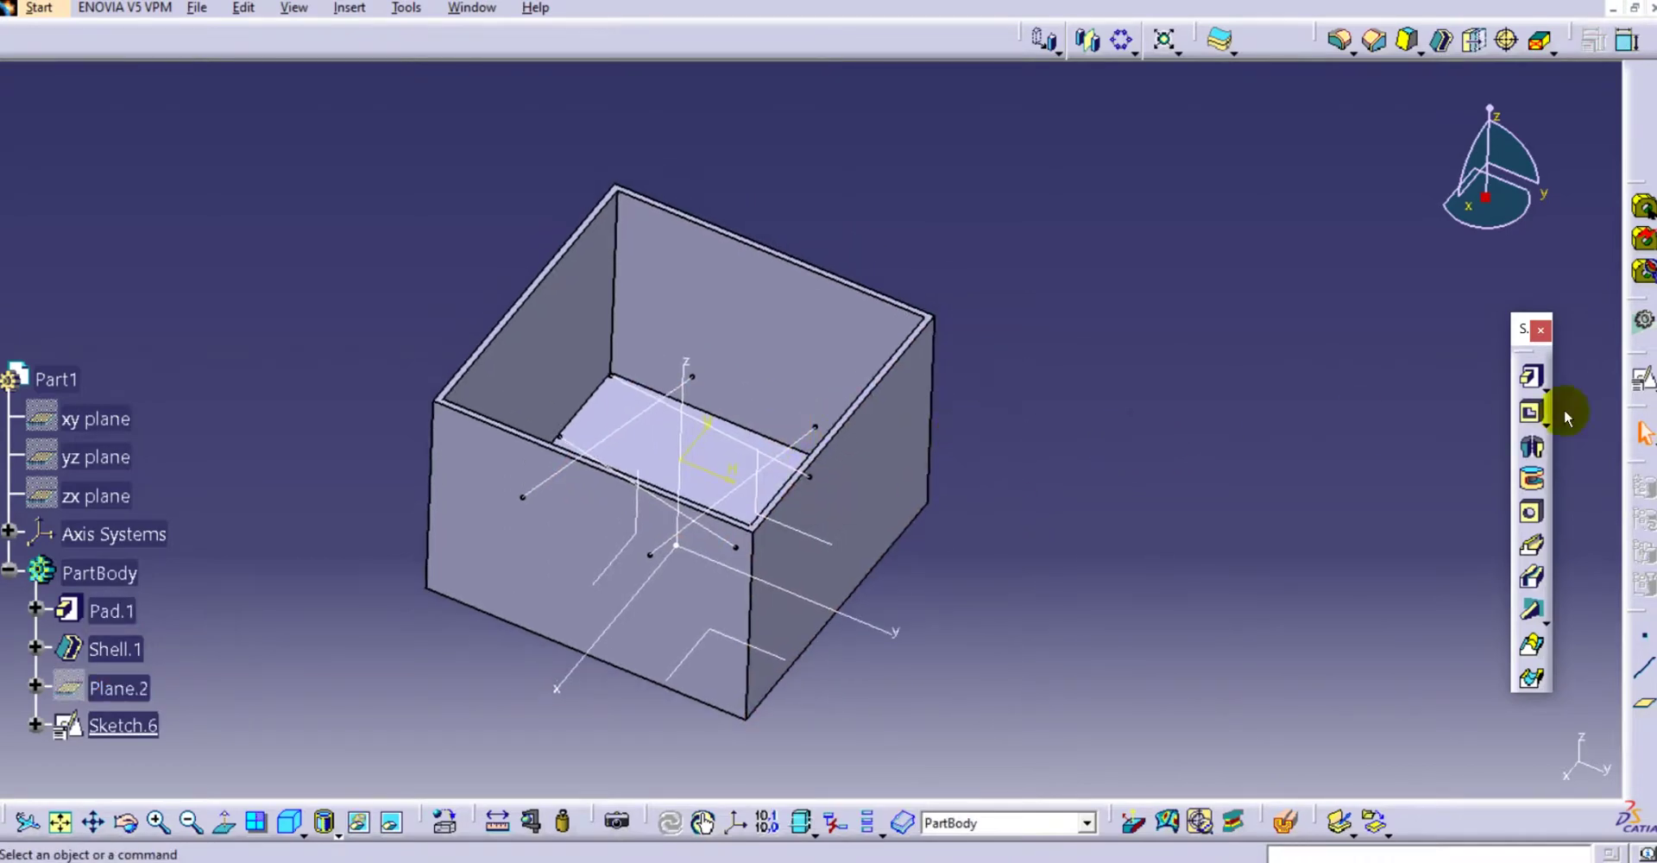
# Add a From Top stiffener from Sketch.6 with 3mm thickness, forming a rib grid
pyautogui.click(1531, 609)
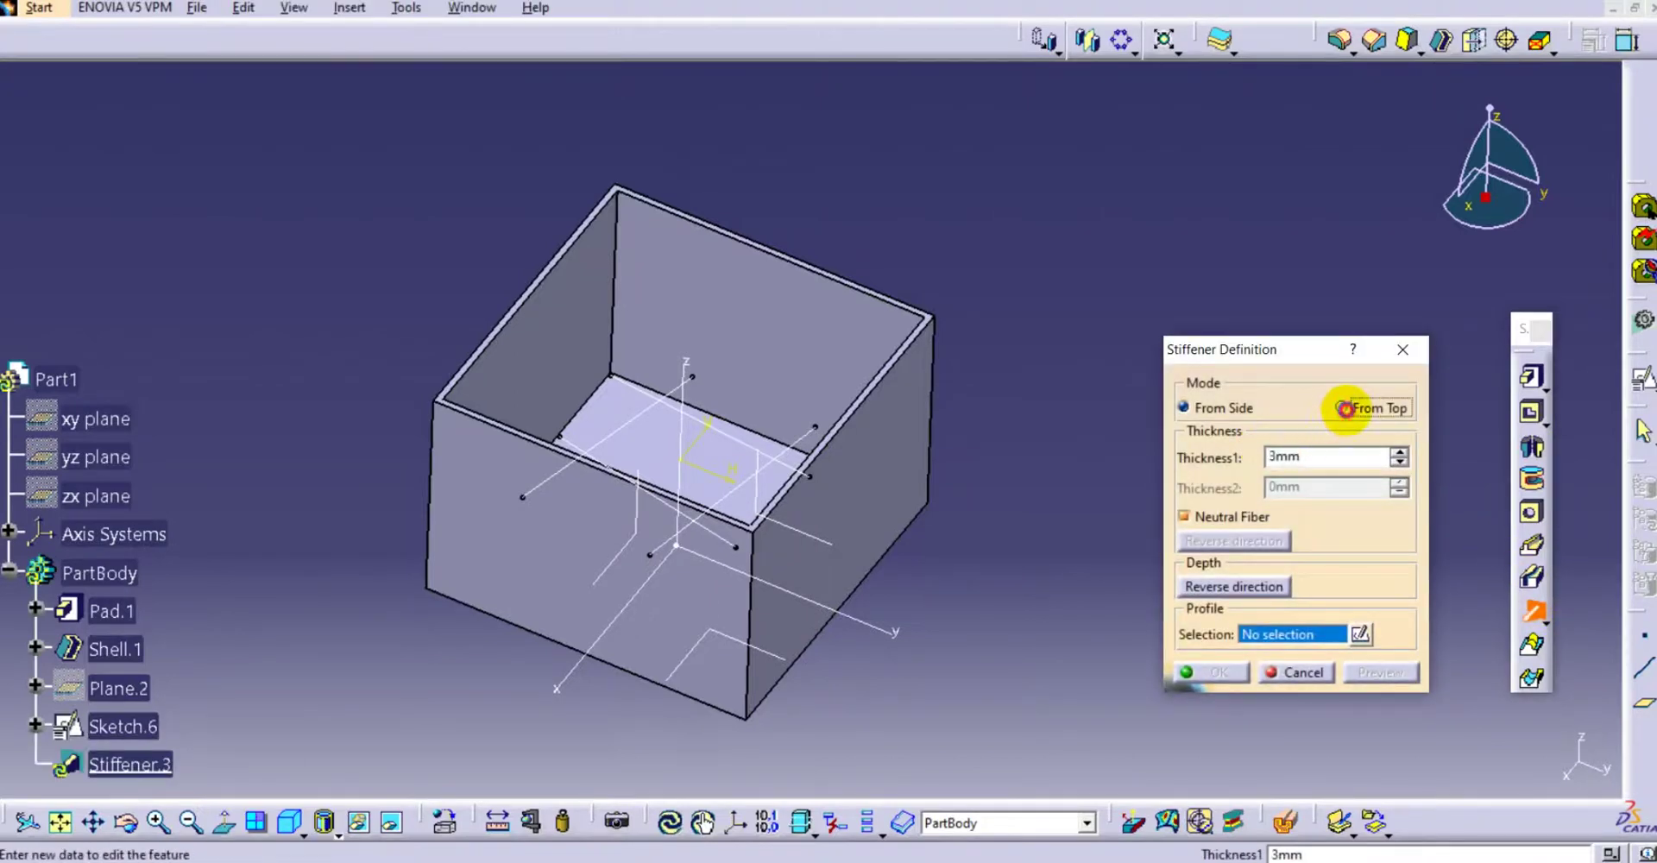
pyautogui.click(1345, 408)
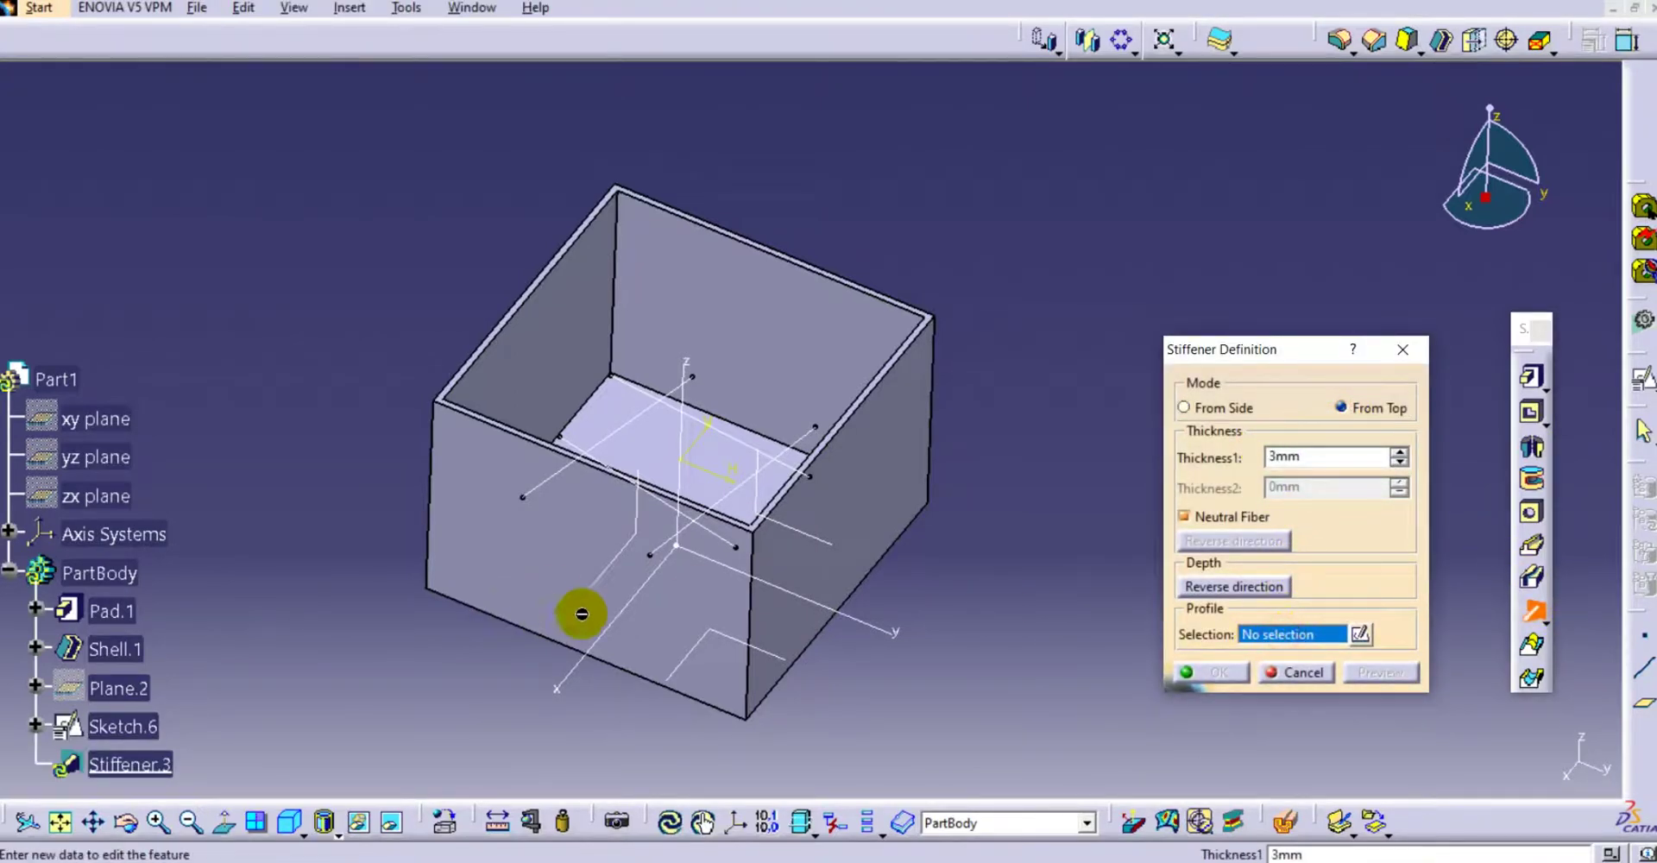
pyautogui.click(116, 725)
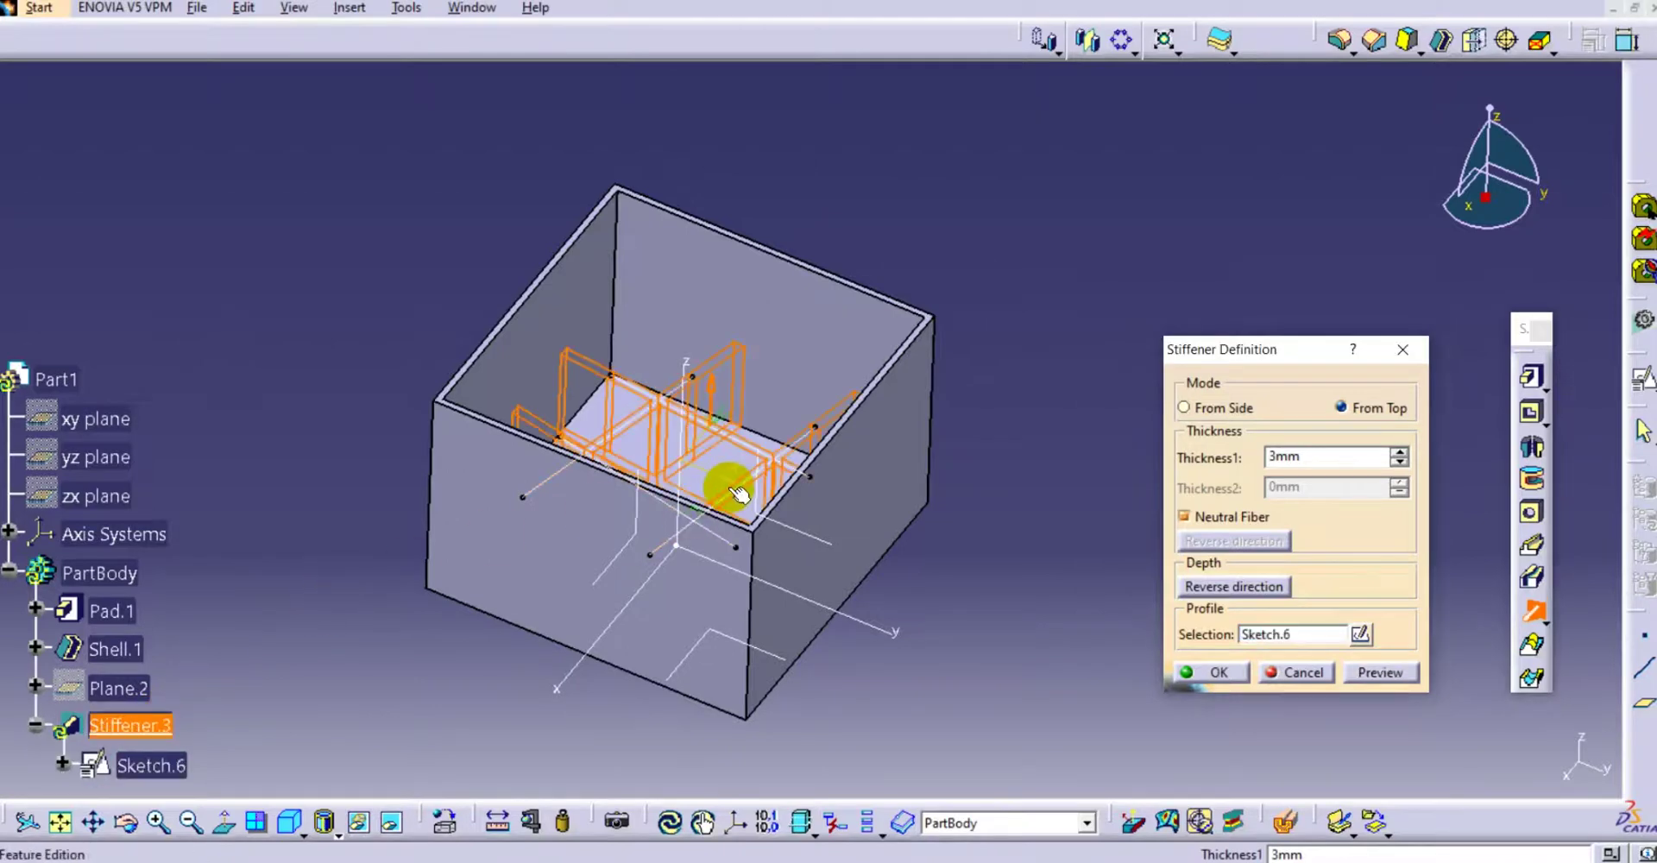
pyautogui.moveTo(725, 481)
pyautogui.mouseDown(button='middle')
pyautogui.moveTo(692, 592)
pyautogui.moveTo(716, 562)
pyautogui.moveTo(703, 481)
pyautogui.moveTo(728, 606)
pyautogui.moveTo(739, 573)
pyautogui.moveTo(721, 556)
pyautogui.mouseUp(button='middle')
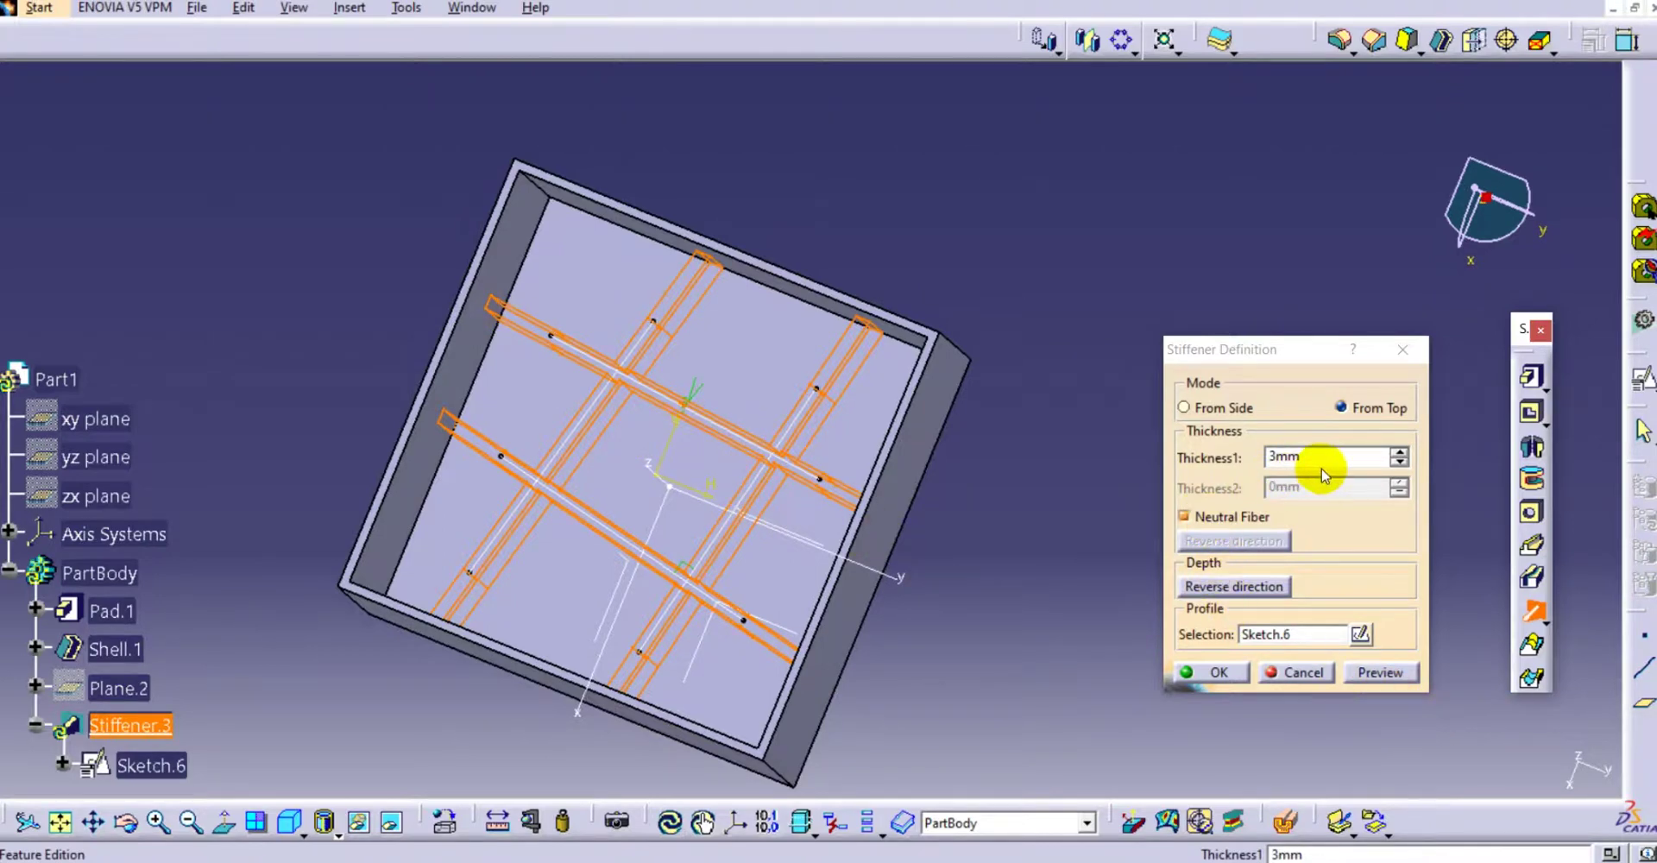
pyautogui.moveTo(1317, 455); pyautogui.dragTo(1243, 455)
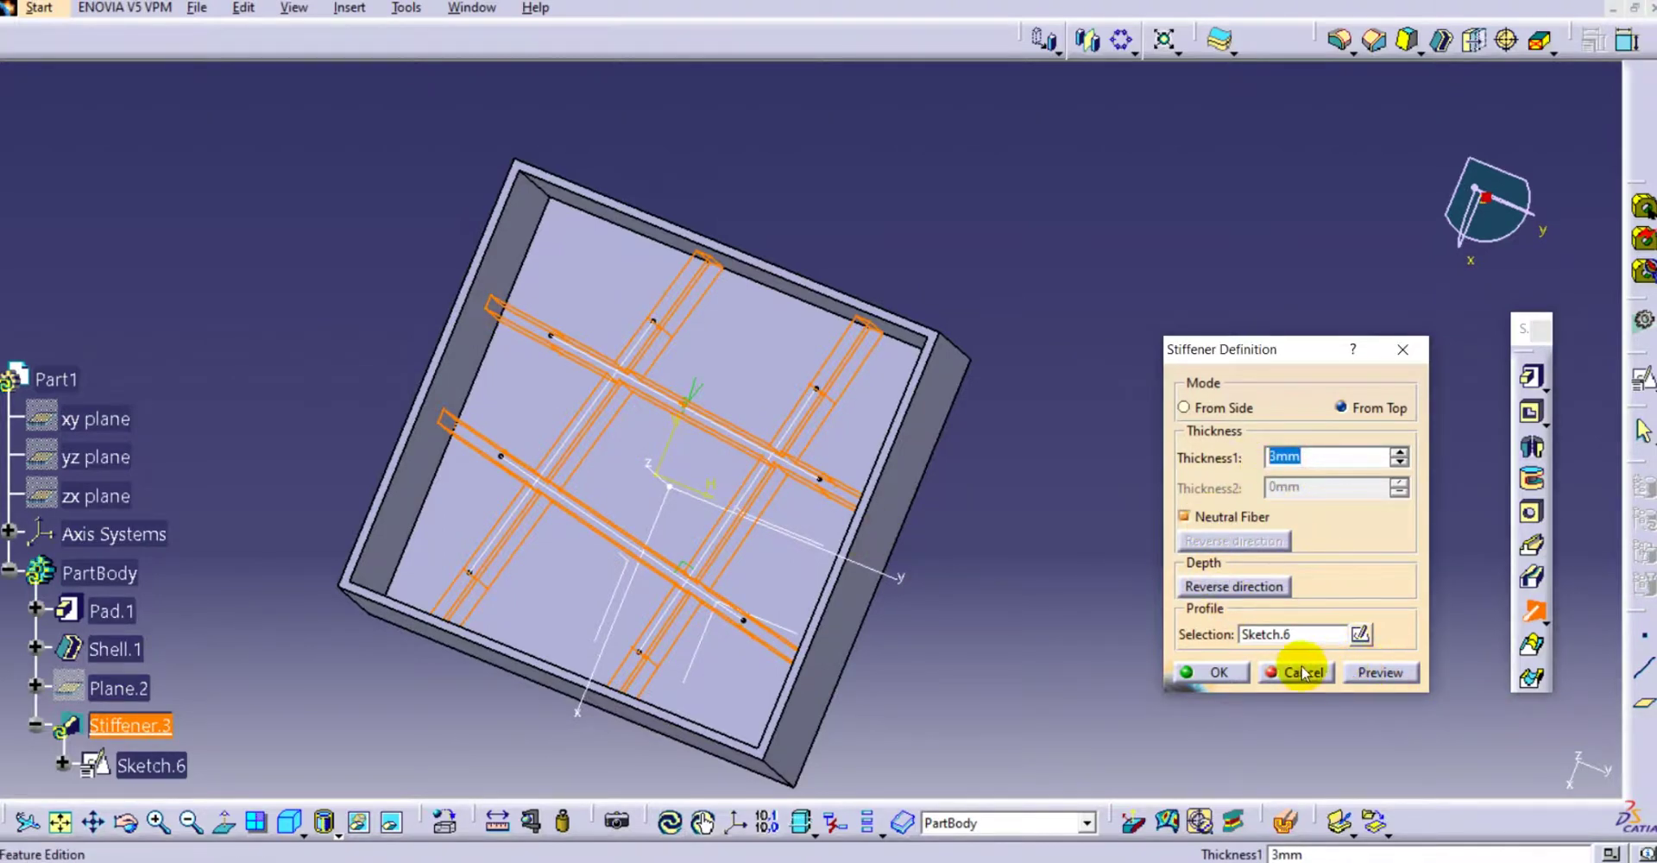
pyautogui.click(1205, 672)
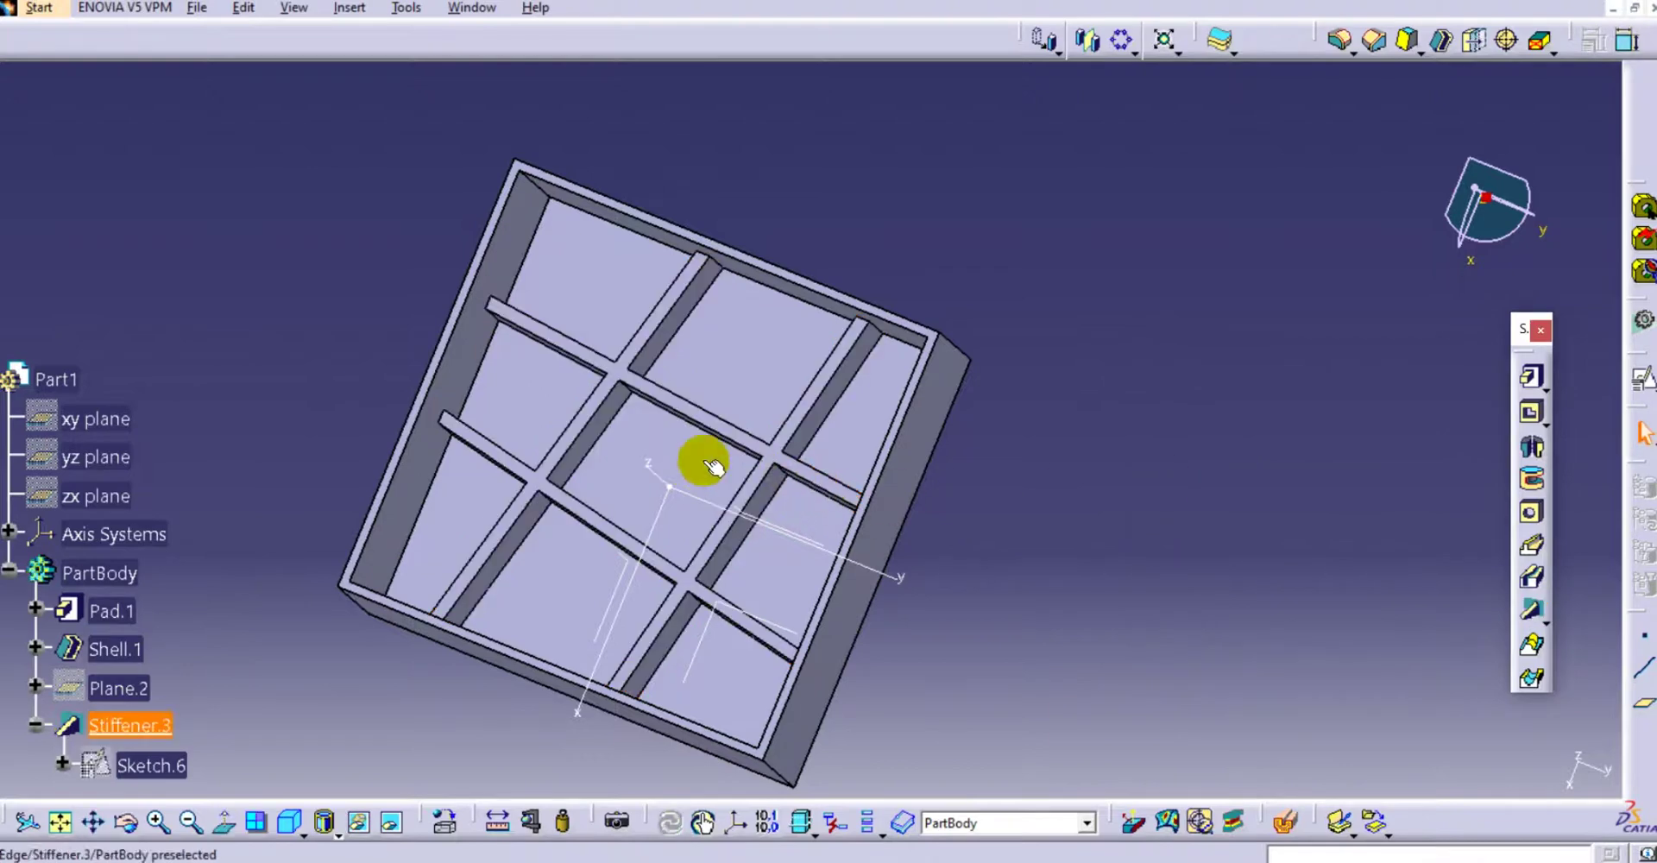
pyautogui.moveTo(713, 466); pyautogui.dragTo(715, 343, button='middle')
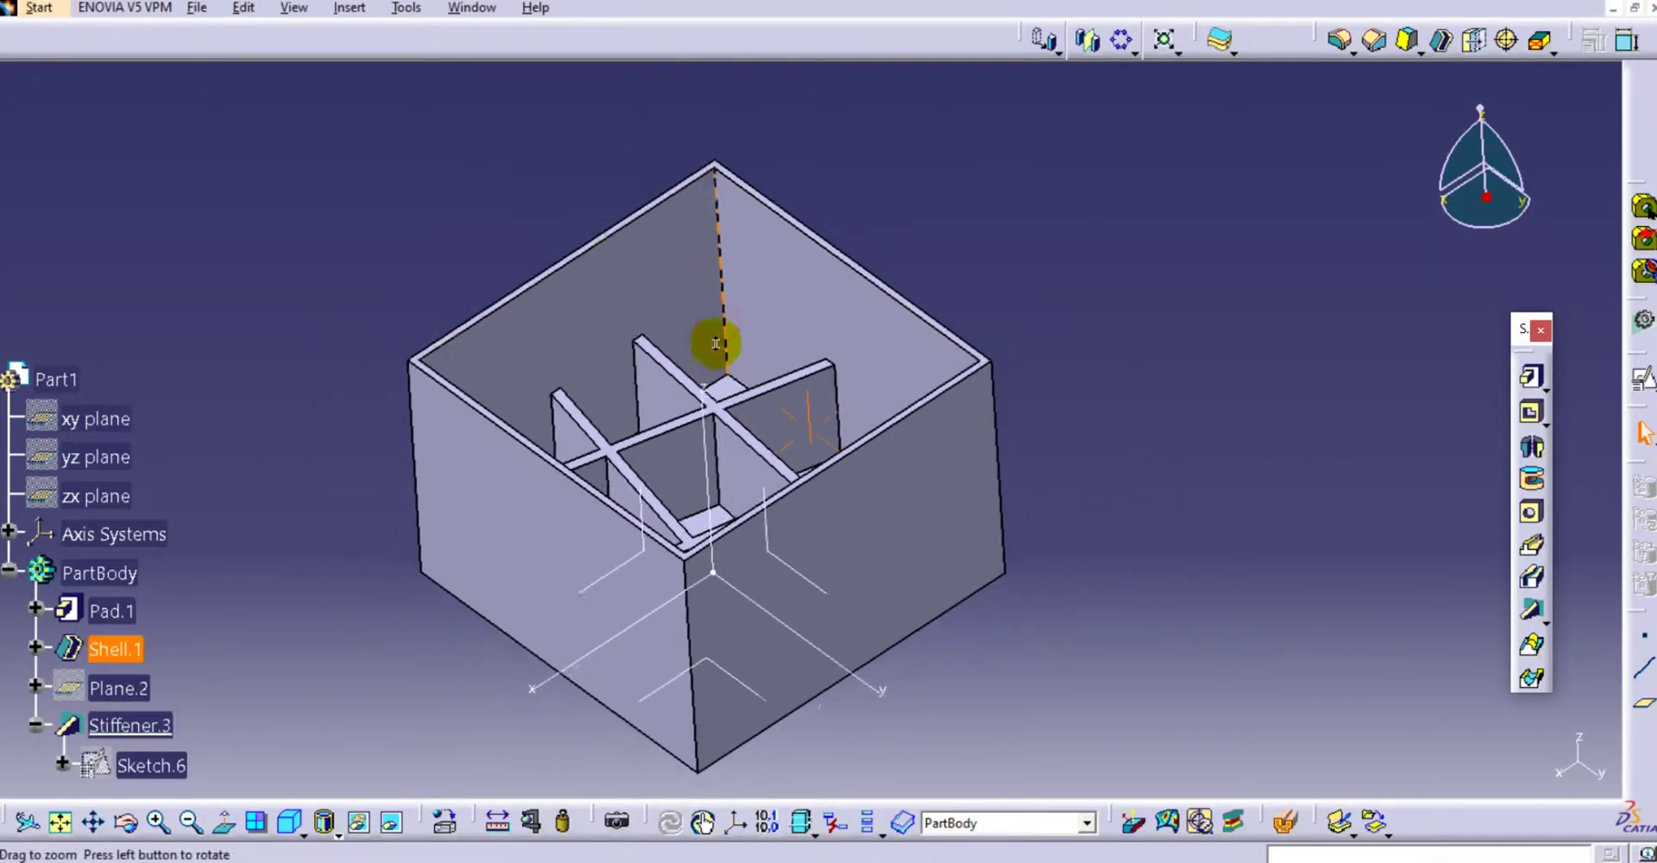
# Edit Plane.2's offset from -32mm to -40mm so the stiffeners rebuild
pyautogui.scroll(-3, 155, 549)
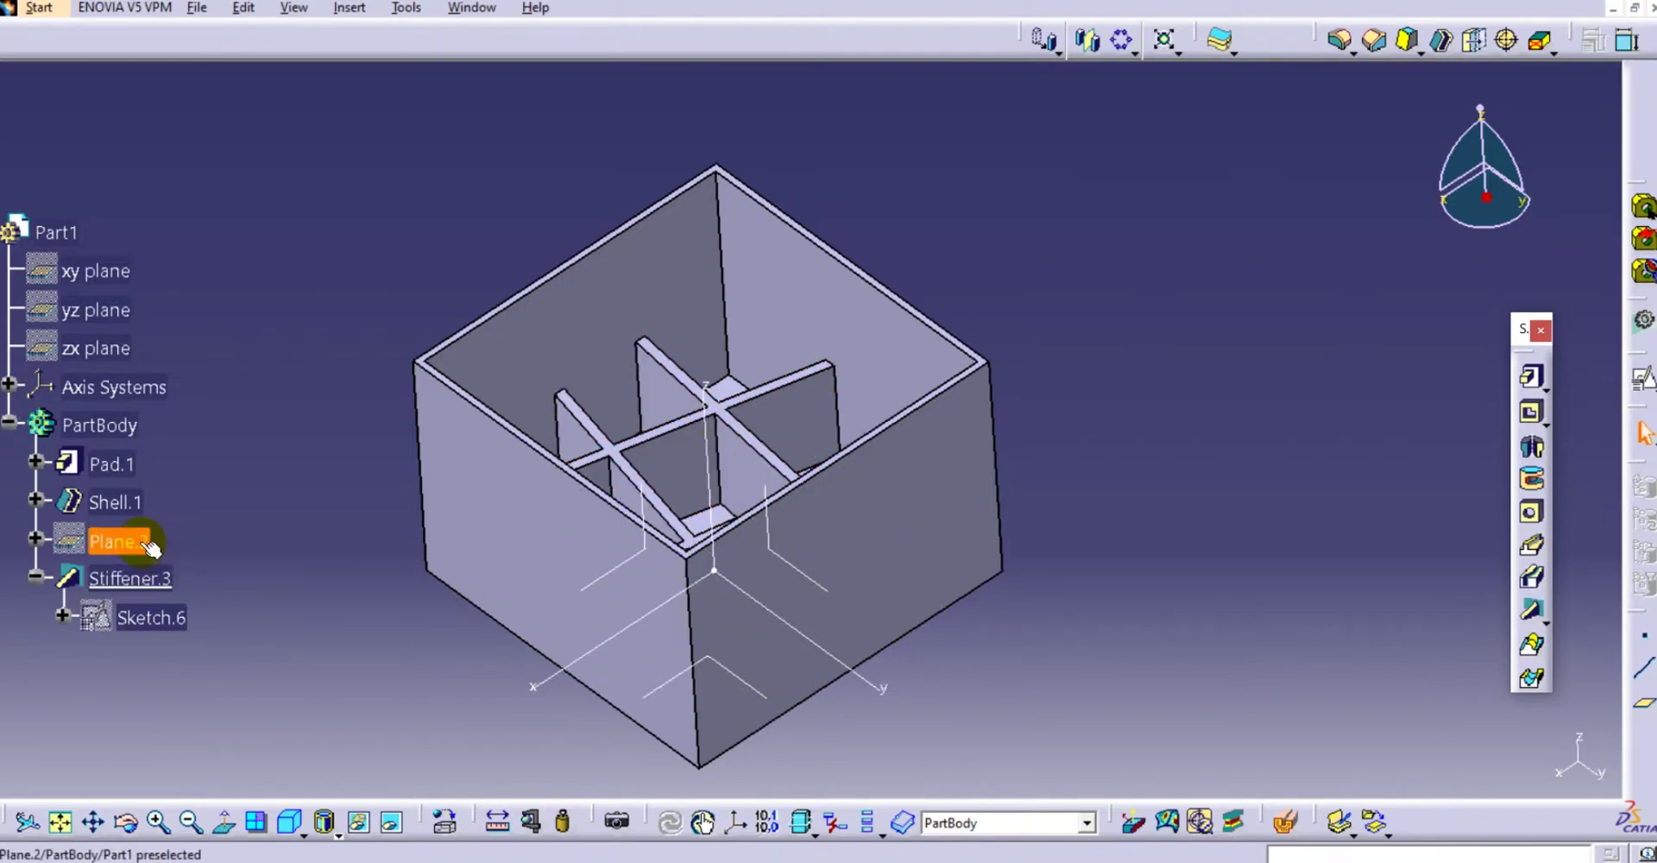
pyautogui.doubleClick(119, 541)
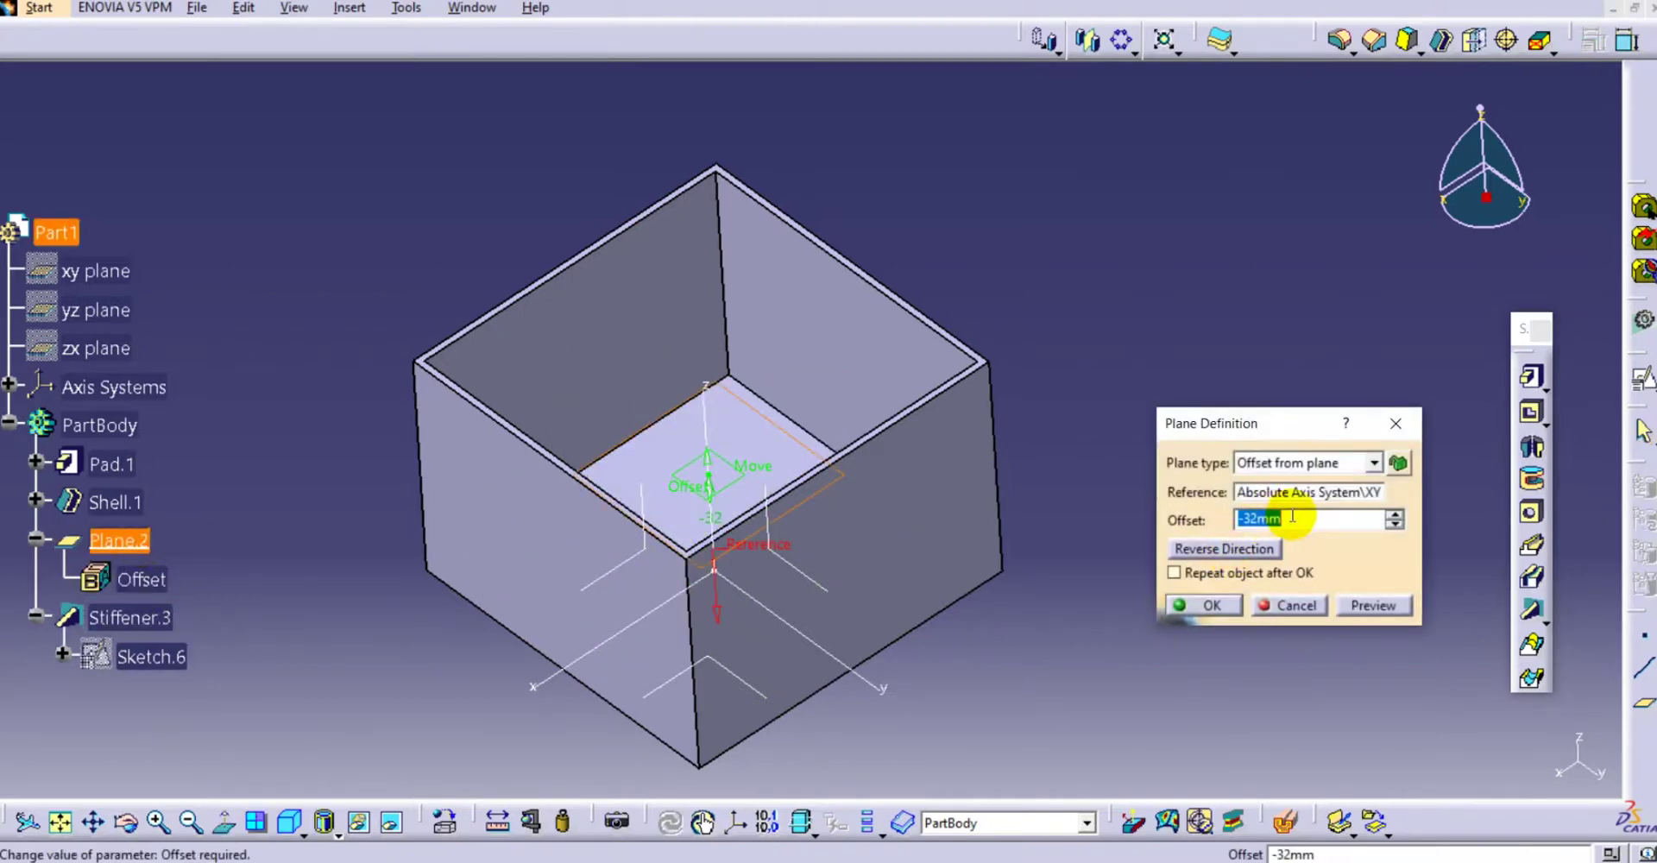
pyautogui.moveTo(1293, 518); pyautogui.dragTo(1246, 518)
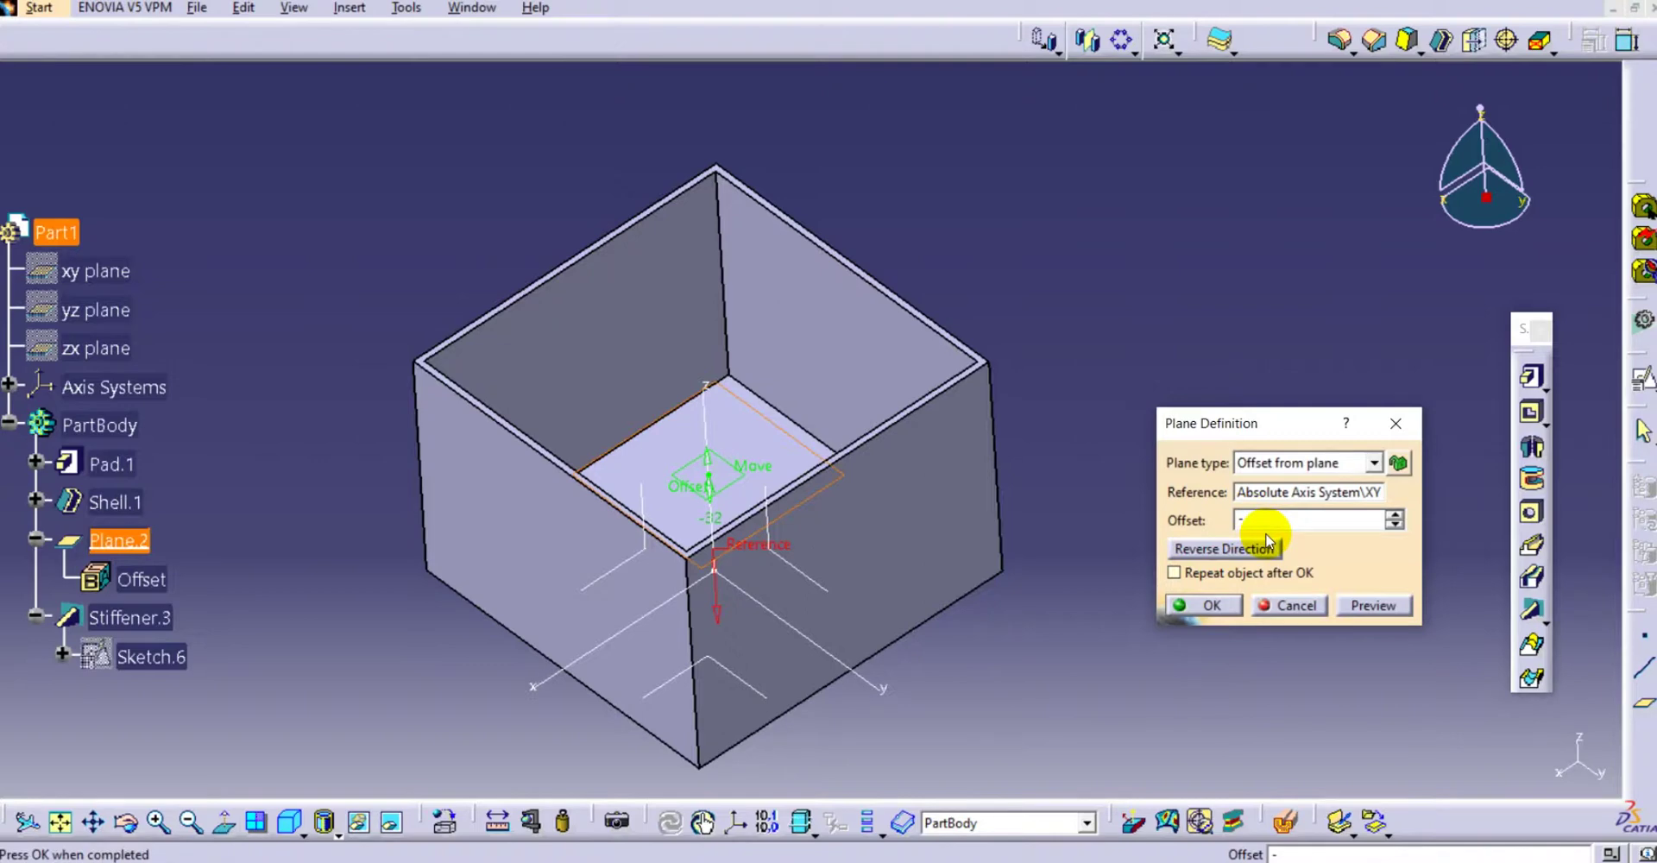
pyautogui.press('Return')
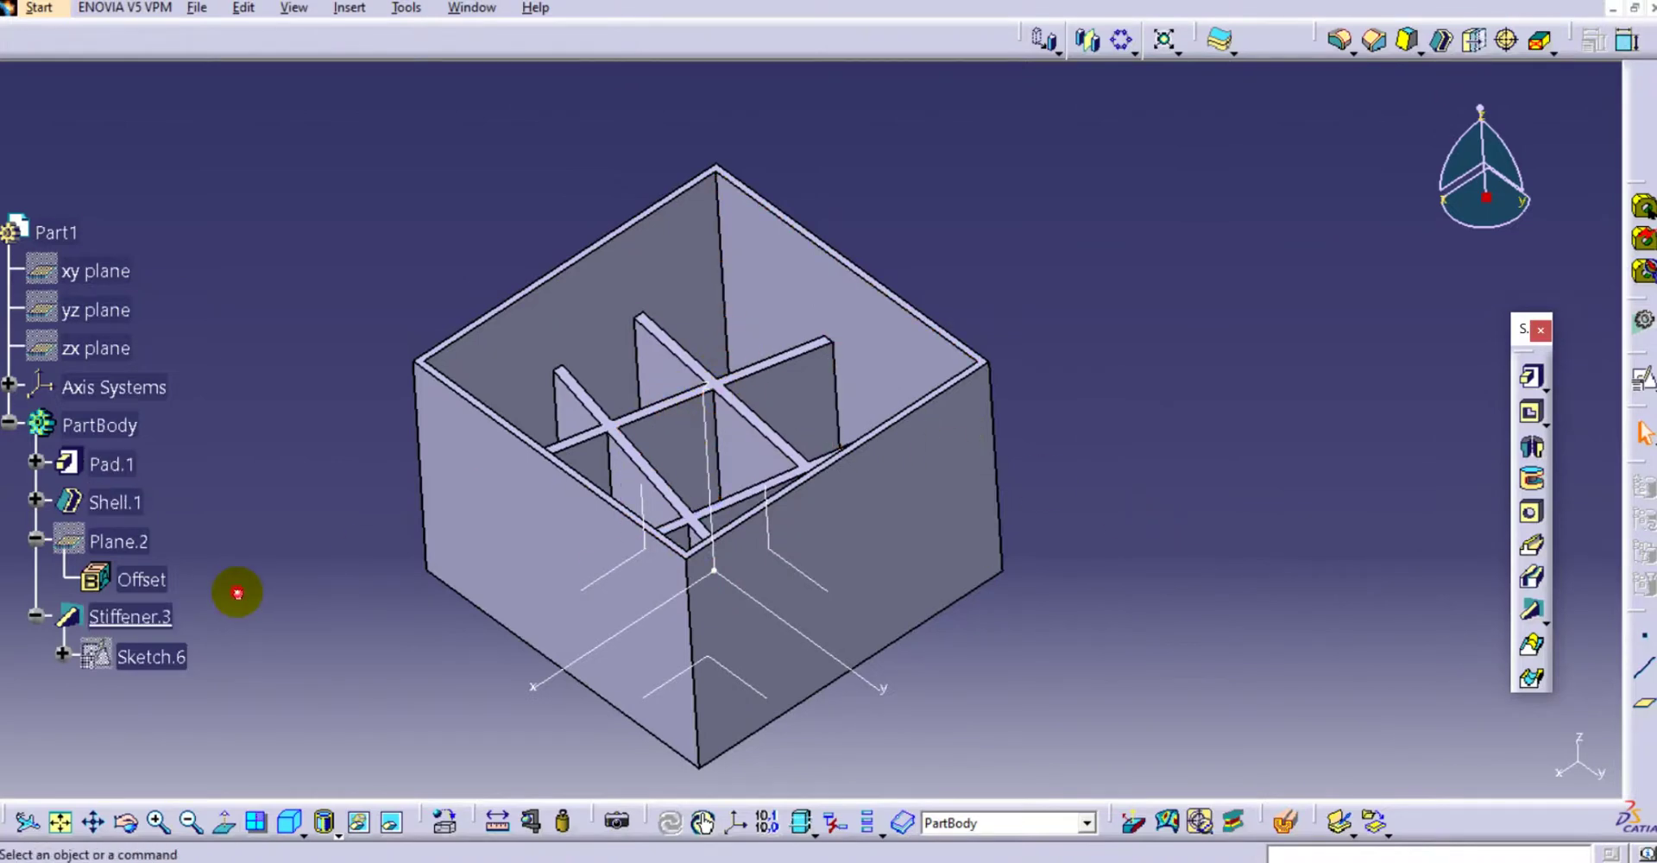
# Review Stiffener.3 without changes, then change Plane.2's offset to -20mm and inspect the ribs
pyautogui.doubleClick(130, 615)
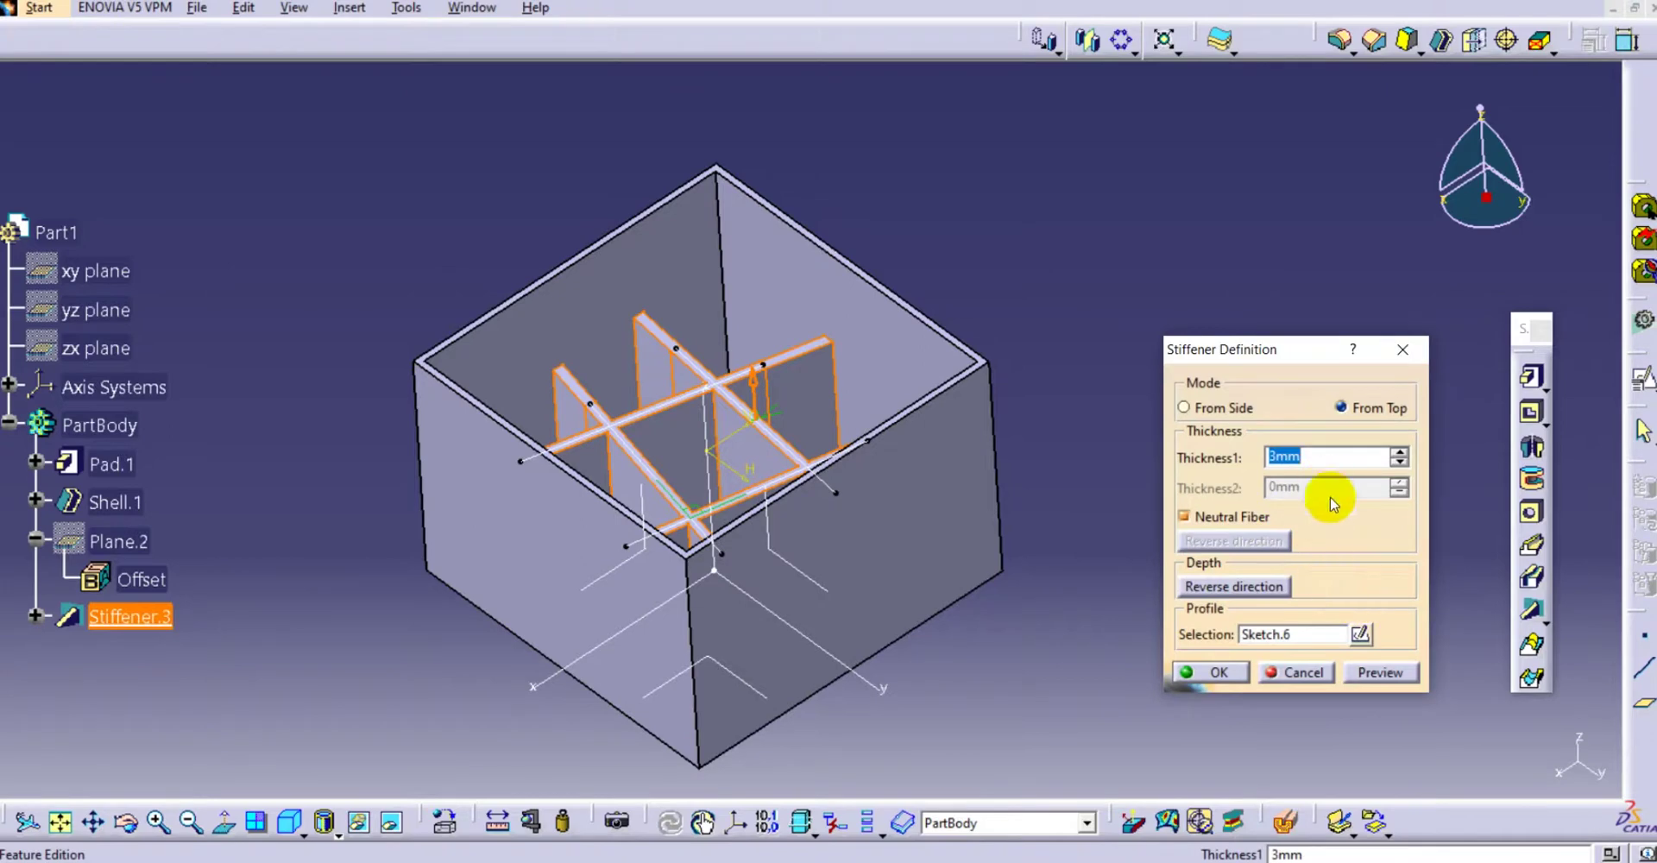
pyautogui.click(1325, 669)
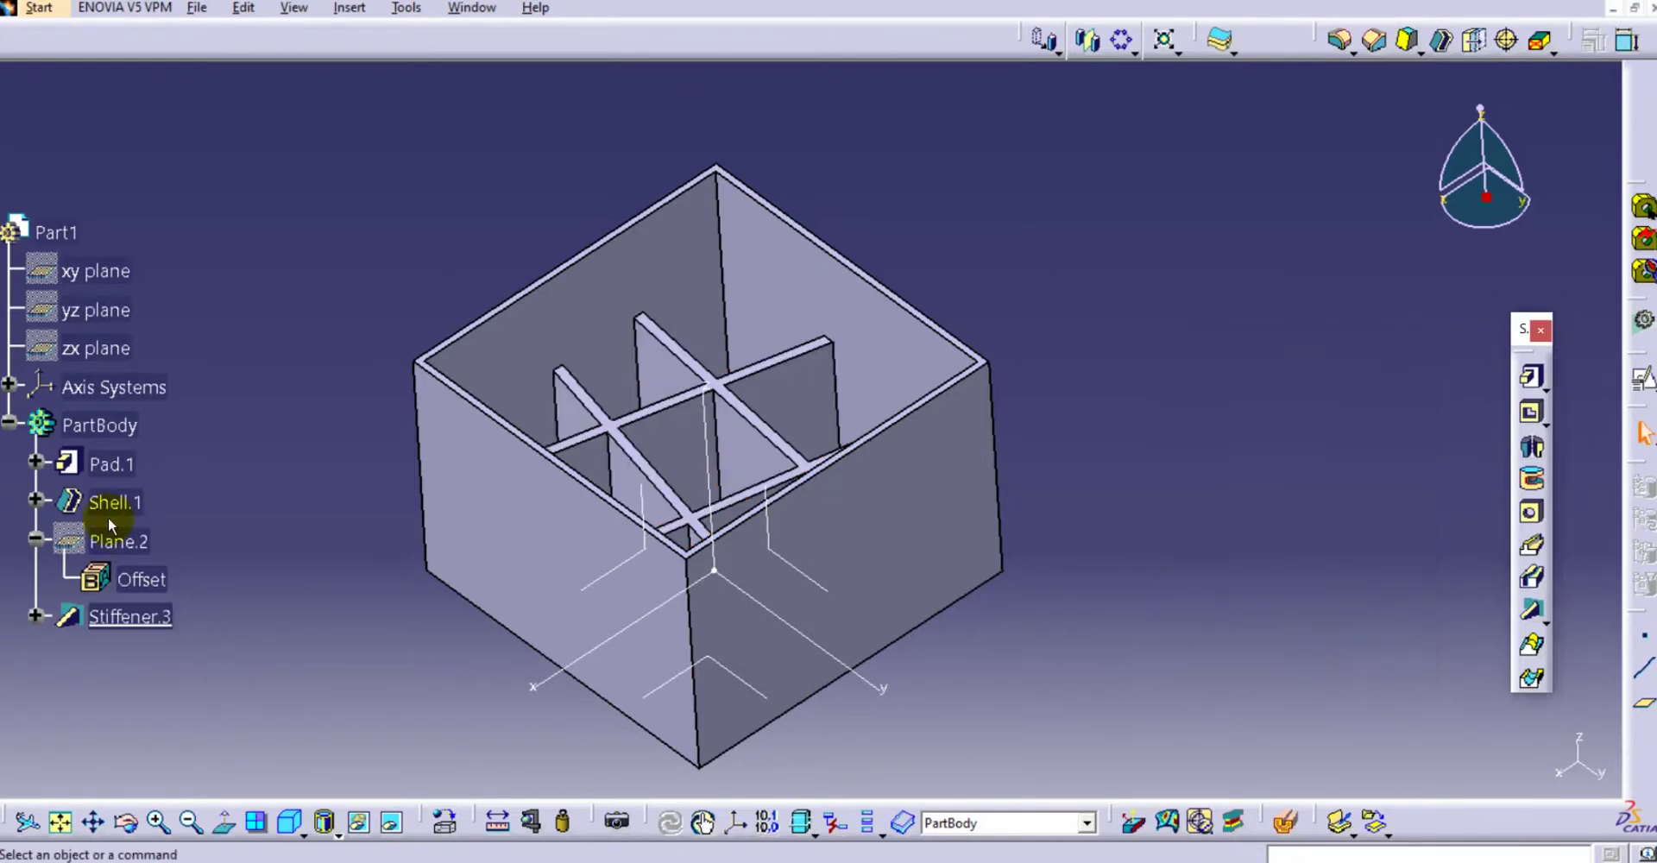
pyautogui.doubleClick(116, 542)
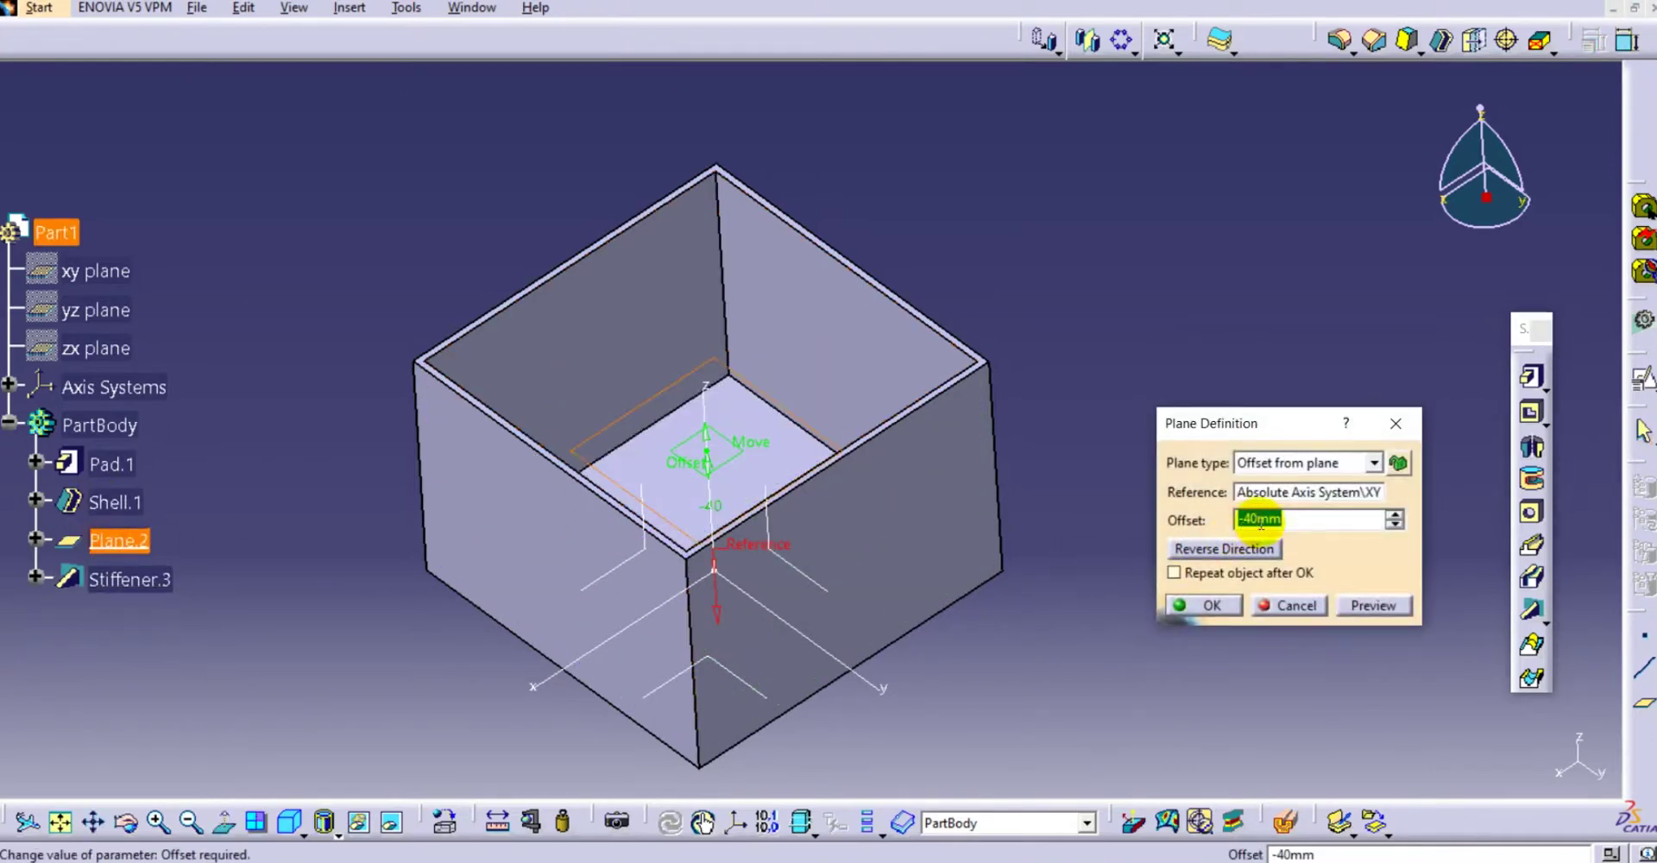
pyautogui.click(1395, 523)
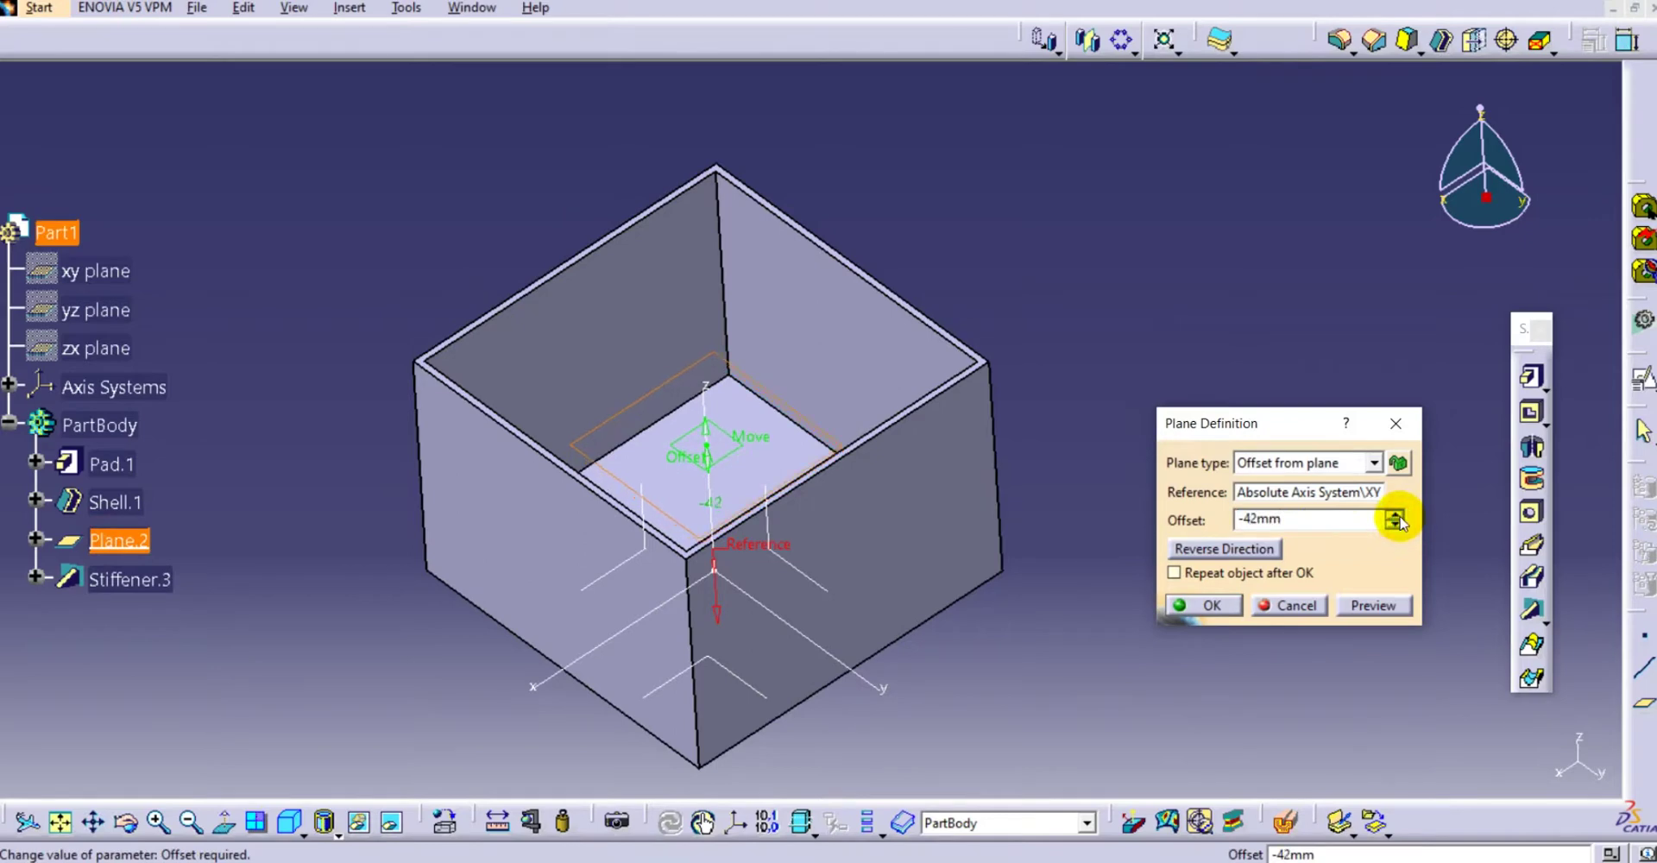
pyautogui.click(1328, 523)
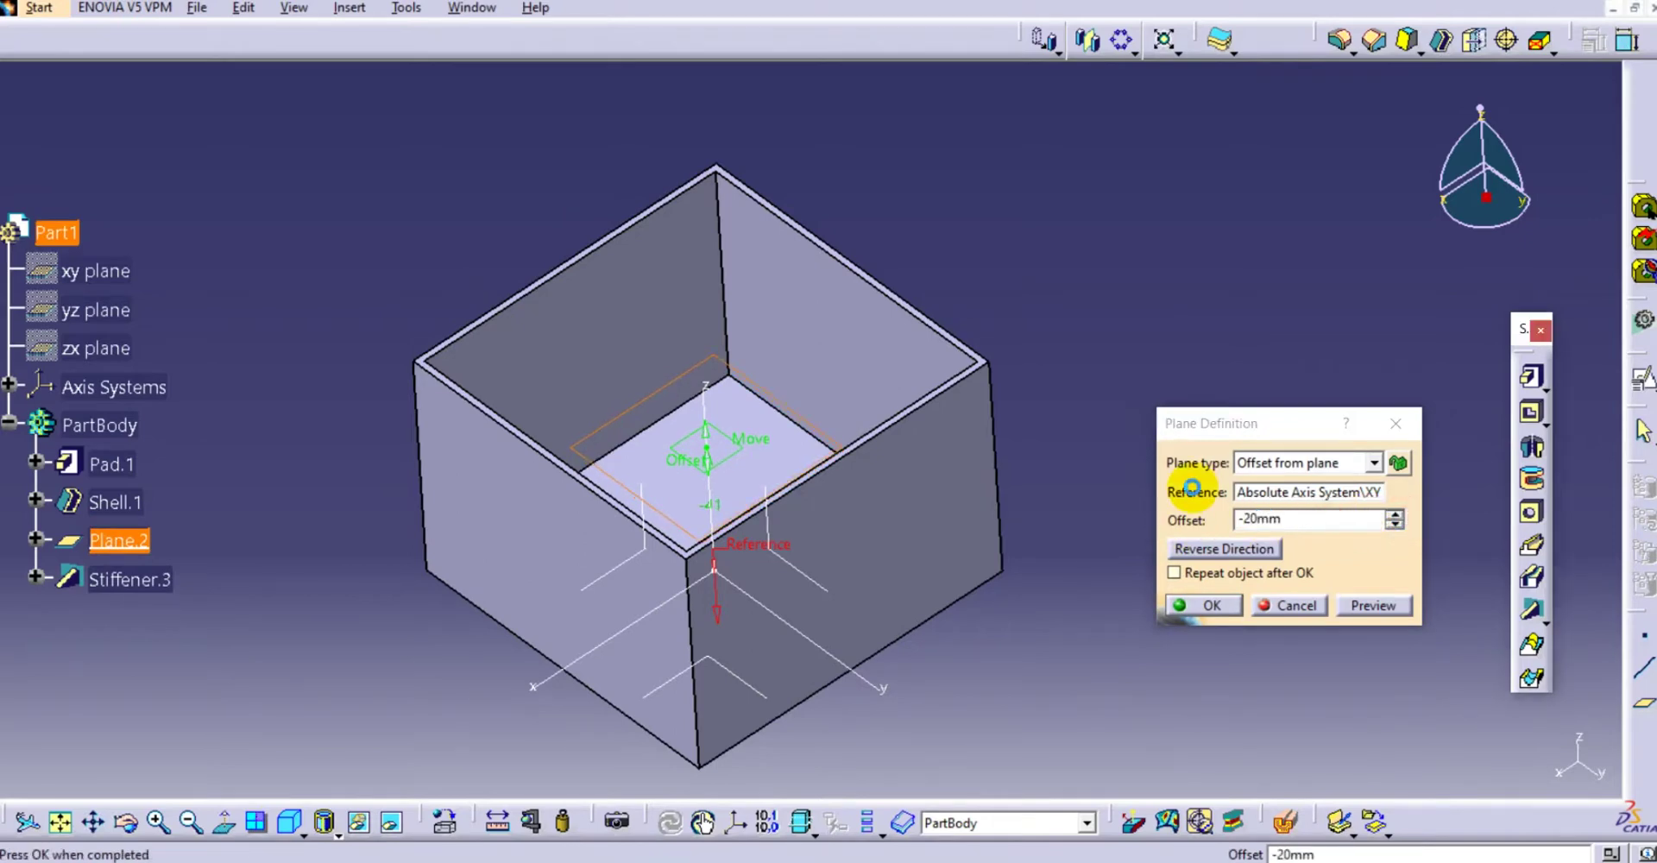
pyautogui.press('Return')
pyautogui.moveTo(941, 402); pyautogui.dragTo(971, 381, button='middle')
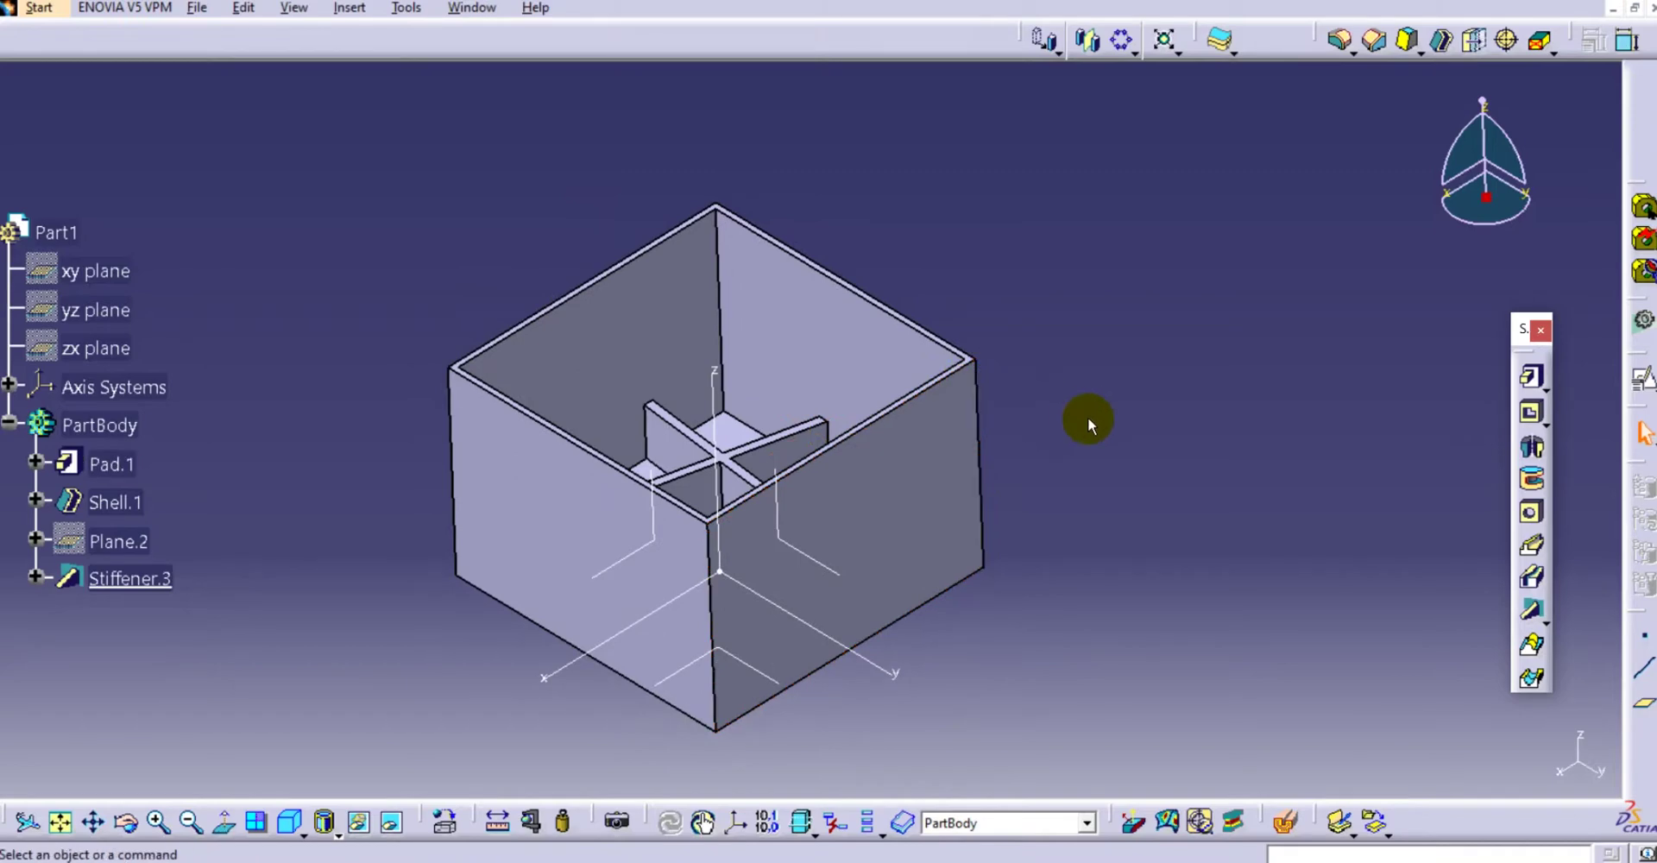